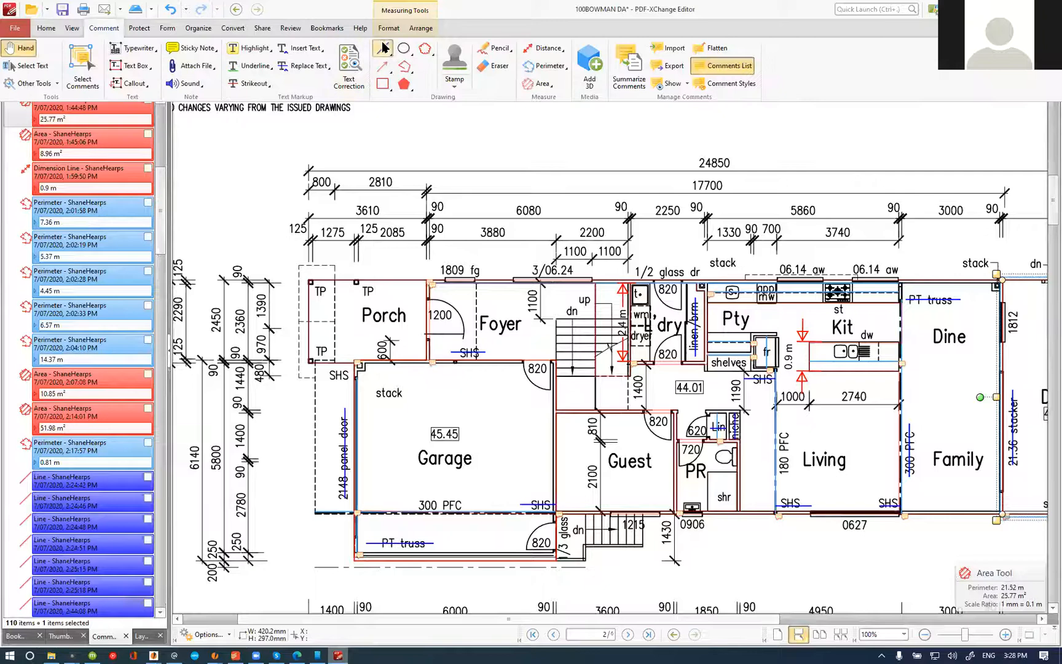
Step: Strike through the SHS label below the porch, beside the garage, on the ground floor plan
{"action": "left_click_drag", "start_coordinate": [274, 352], "coordinate": [335, 352]}
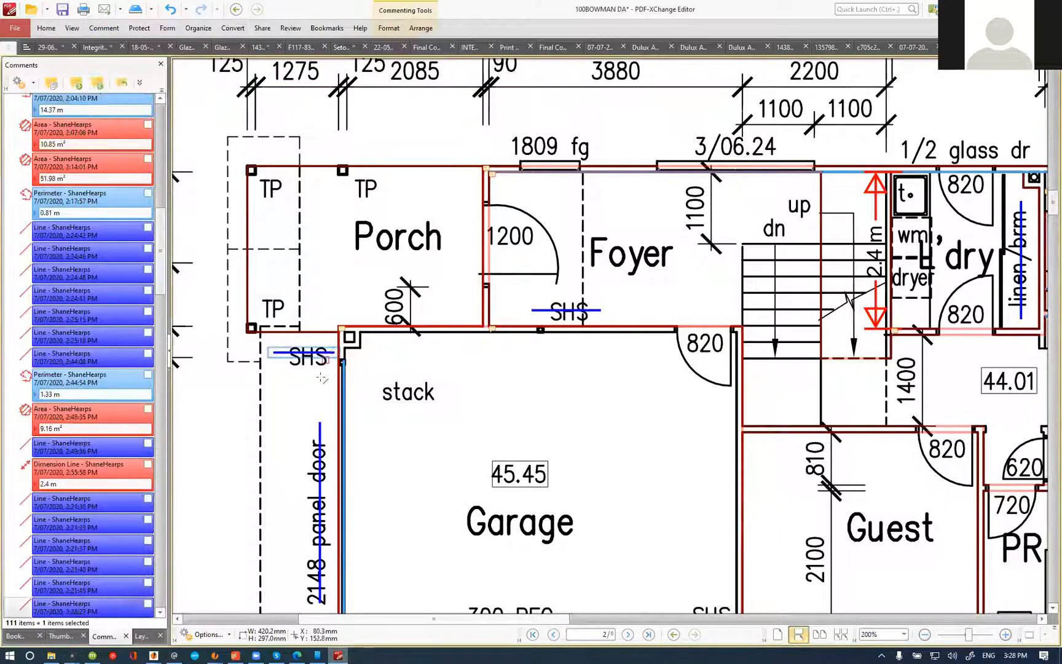
{"action": "scroll", "coordinate": [526, 344], "scroll_direction": "down", "scroll_amount": 1}
Step: Switch to INH Access and filter the estimate price list for "shs", showing complete and incomplete items with all groups expanded
{"action": "key", "text": "alt+Tab"}
{"action": "left_click", "coordinate": [180, 111]}
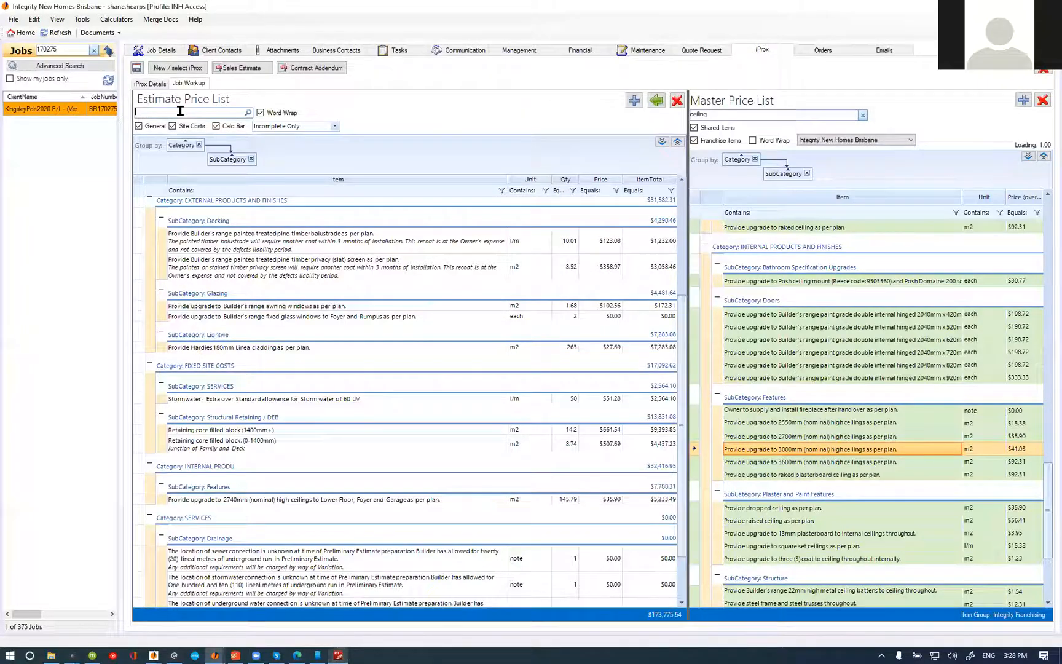
{"action": "type", "text": "shs"}
{"action": "left_click", "coordinate": [330, 126]}
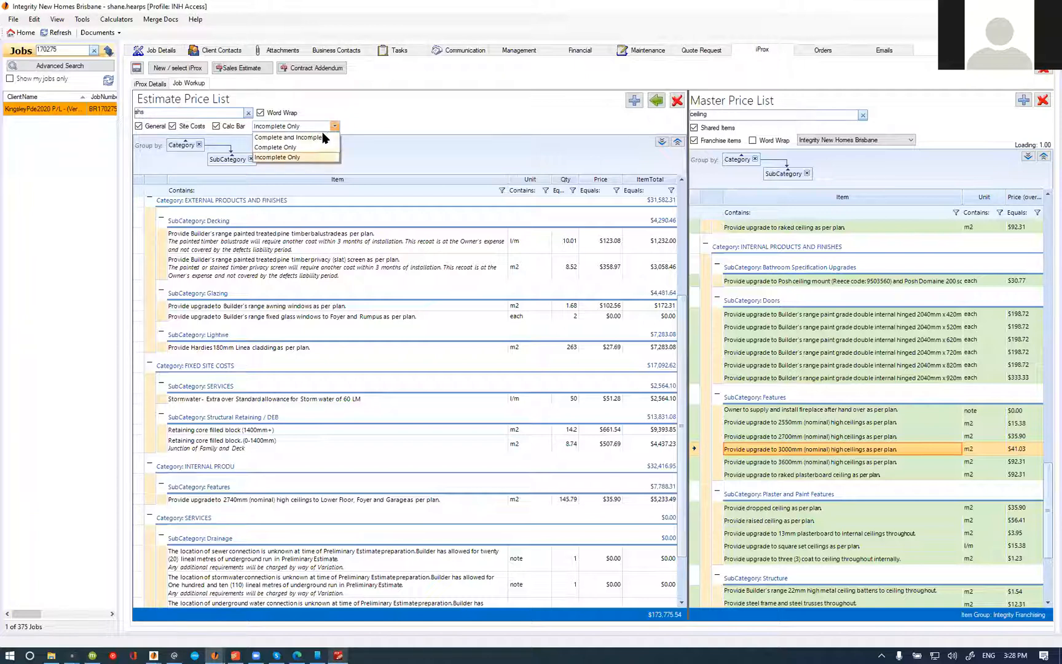
{"action": "left_click", "coordinate": [301, 156]}
{"action": "left_click", "coordinate": [661, 142]}
Step: Set the quantity of the galvanised steel SHS posts item to 16.44
{"action": "key", "text": "alt+Tab"}
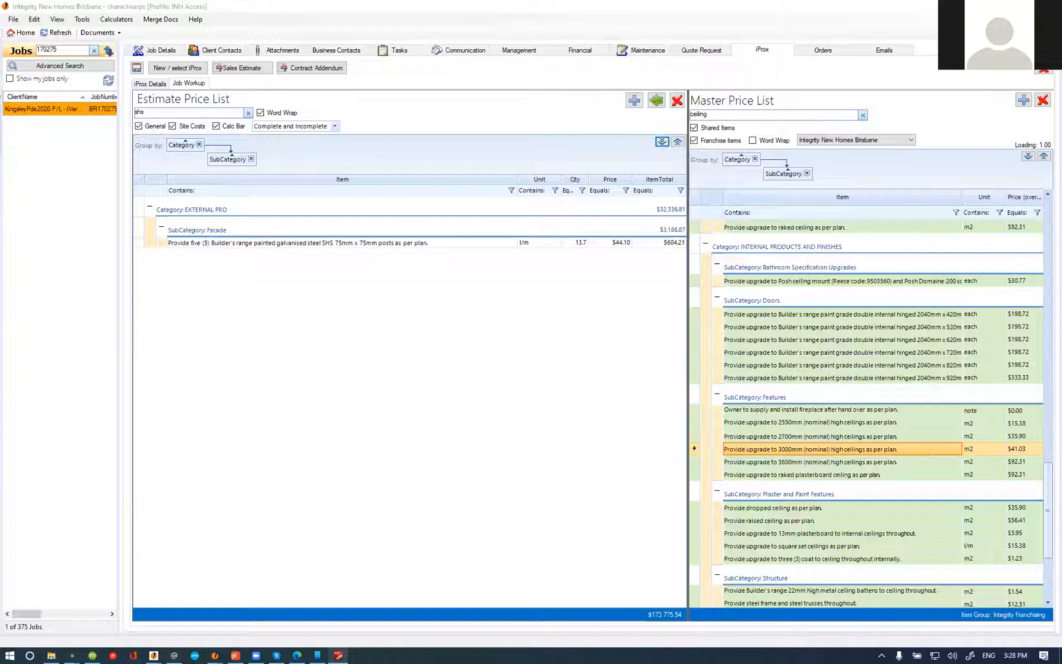
{"action": "left_click", "coordinate": [586, 245]}
{"action": "type", "text": "16.44"}
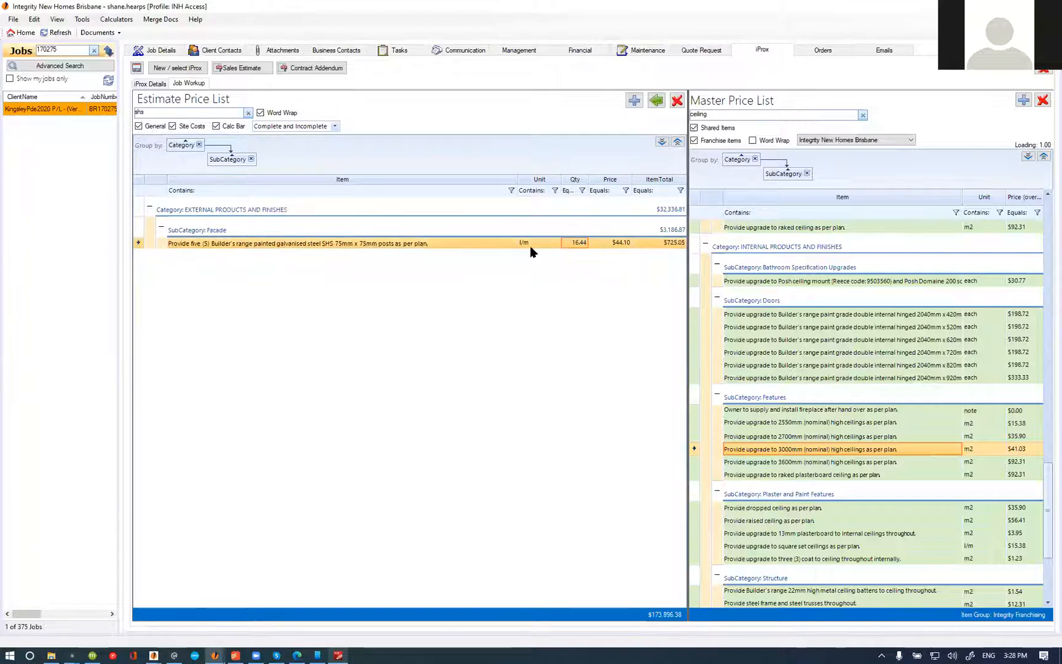
Step: Reword the SHS posts item name to "Provide six (6)" posts and save the pricing item
{"action": "double_click", "coordinate": [373, 245]}
{"action": "left_click", "coordinate": [182, 126]}
{"action": "double_click", "coordinate": [139, 181]}
{"action": "type", "text": "six"}
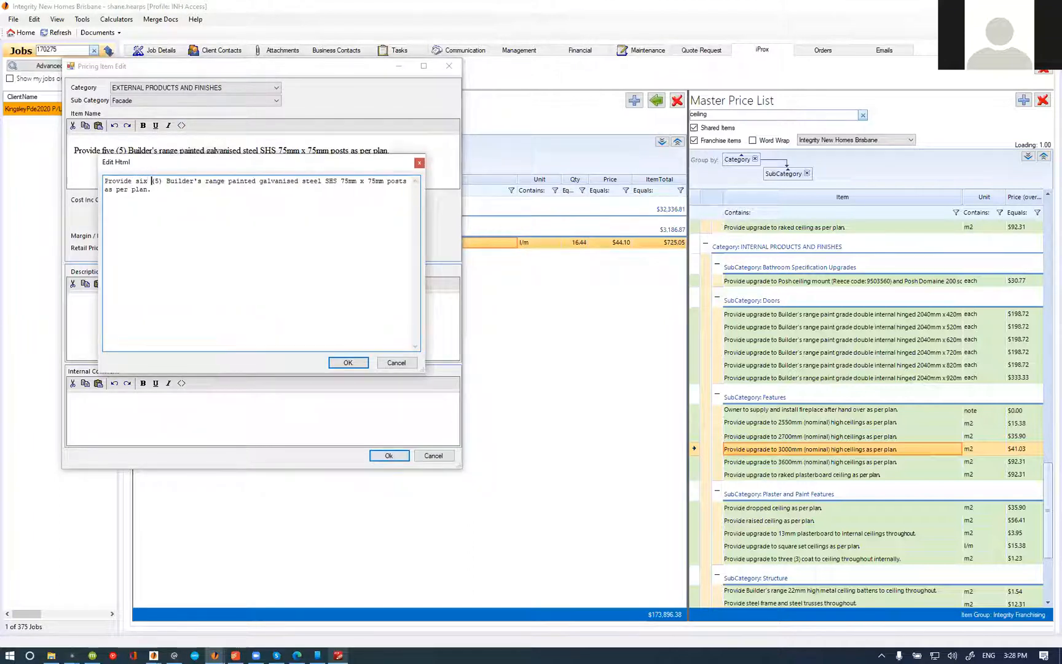
{"action": "key", "text": "Right"}
{"action": "key", "text": "Right"}
{"action": "key", "text": "Right"}
{"action": "key", "text": "BackSpace"}
{"action": "type", "text": "6"}
{"action": "left_click", "coordinate": [348, 362]}
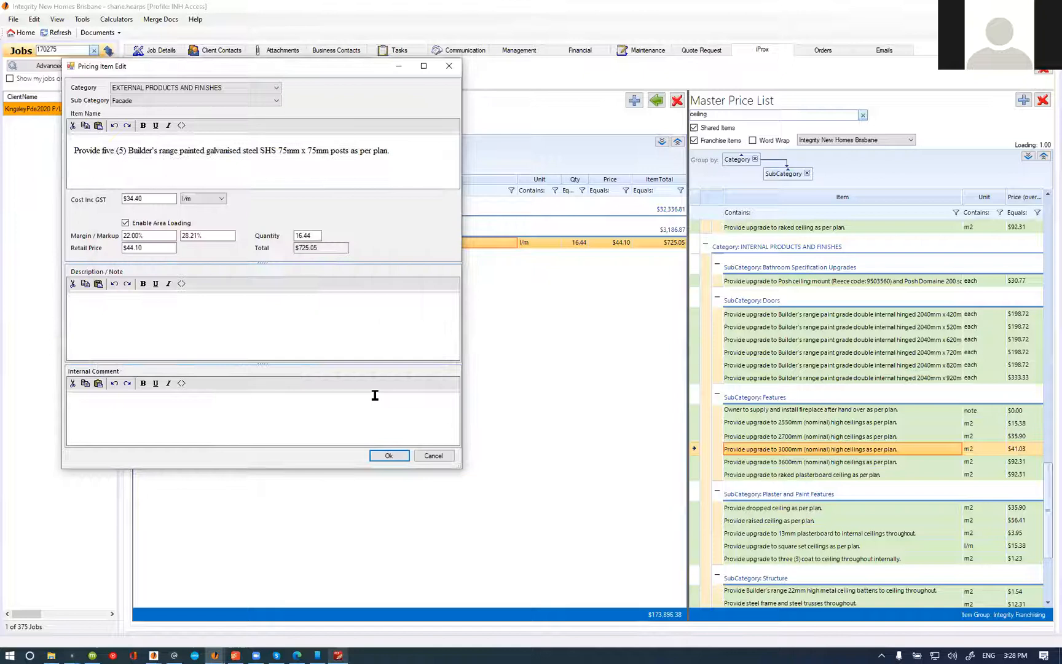
{"action": "left_click", "coordinate": [389, 456]}
Step: Switch to PDF-XChange Editor and strike through the "1/2 glass dr" label above the laundry on the ground floor plan
{"action": "left_click", "coordinate": [338, 655]}
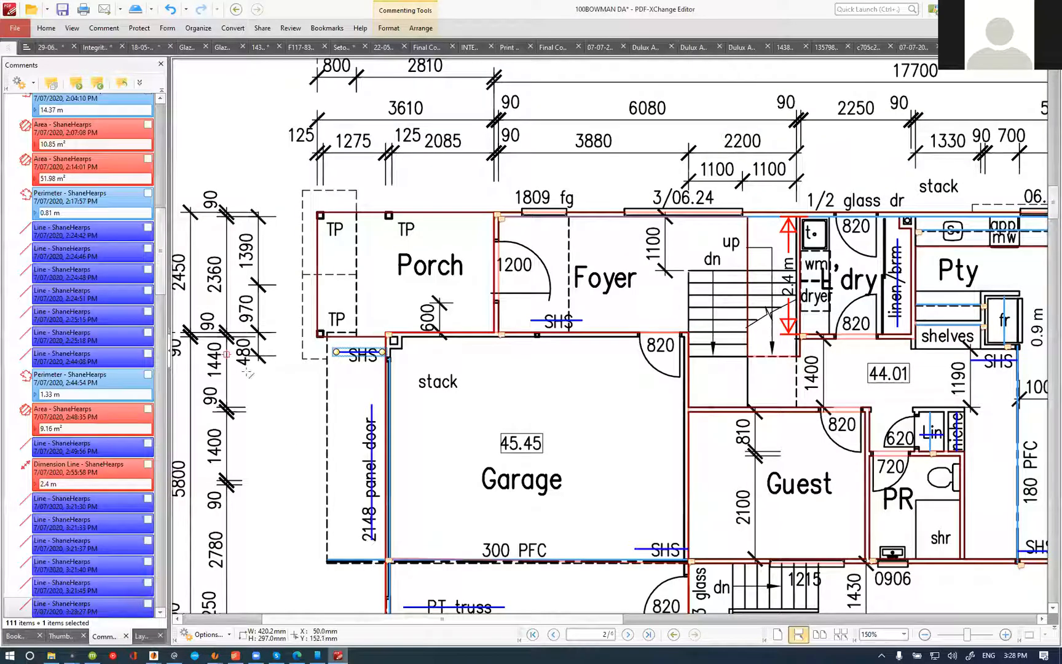
{"action": "scroll", "coordinate": [227, 358], "scroll_direction": "down", "scroll_amount": 2}
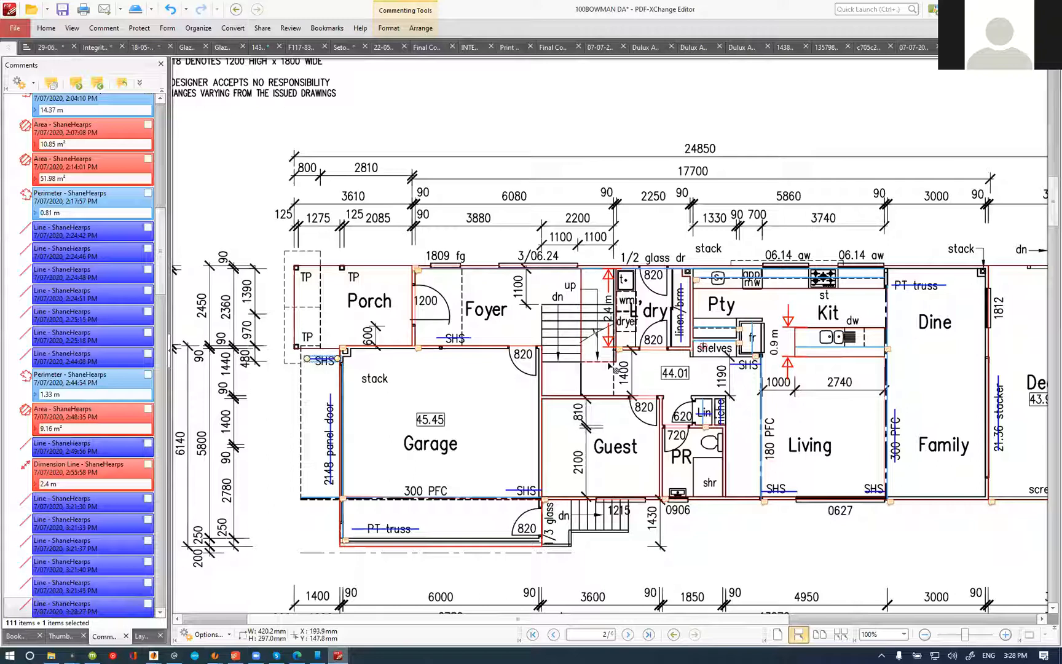
{"action": "scroll", "coordinate": [568, 296], "scroll_direction": "down", "scroll_amount": 1}
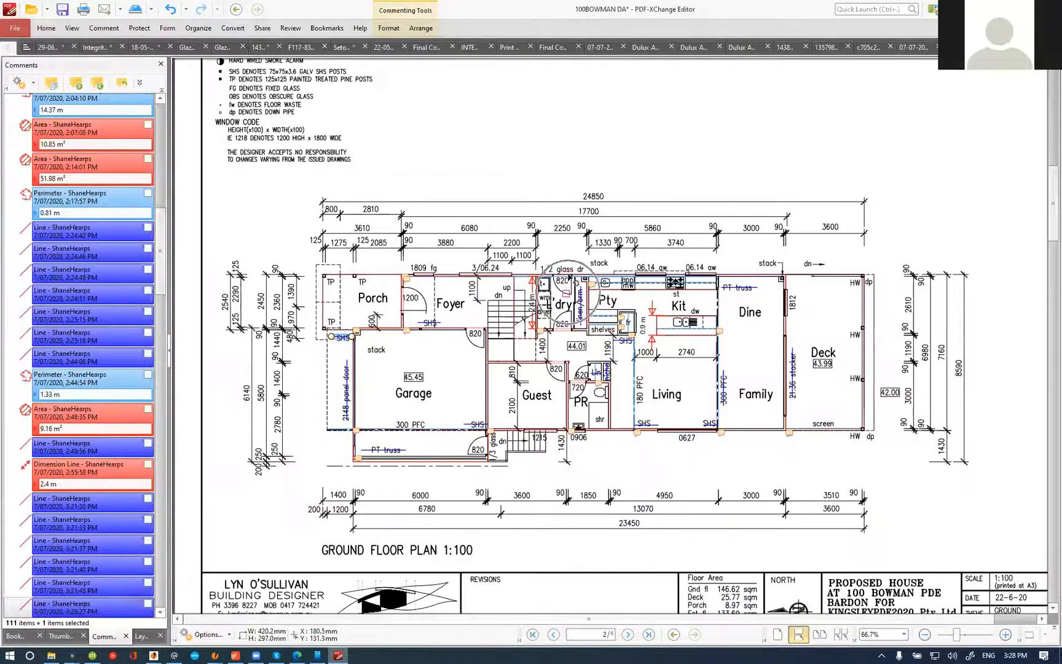
{"action": "scroll", "coordinate": [564, 267], "scroll_direction": "up", "scroll_amount": 2}
{"action": "left_click_drag", "start_coordinate": [511, 273], "coordinate": [625, 272]}
{"action": "scroll", "coordinate": [681, 316], "scroll_direction": "down", "scroll_amount": 2}
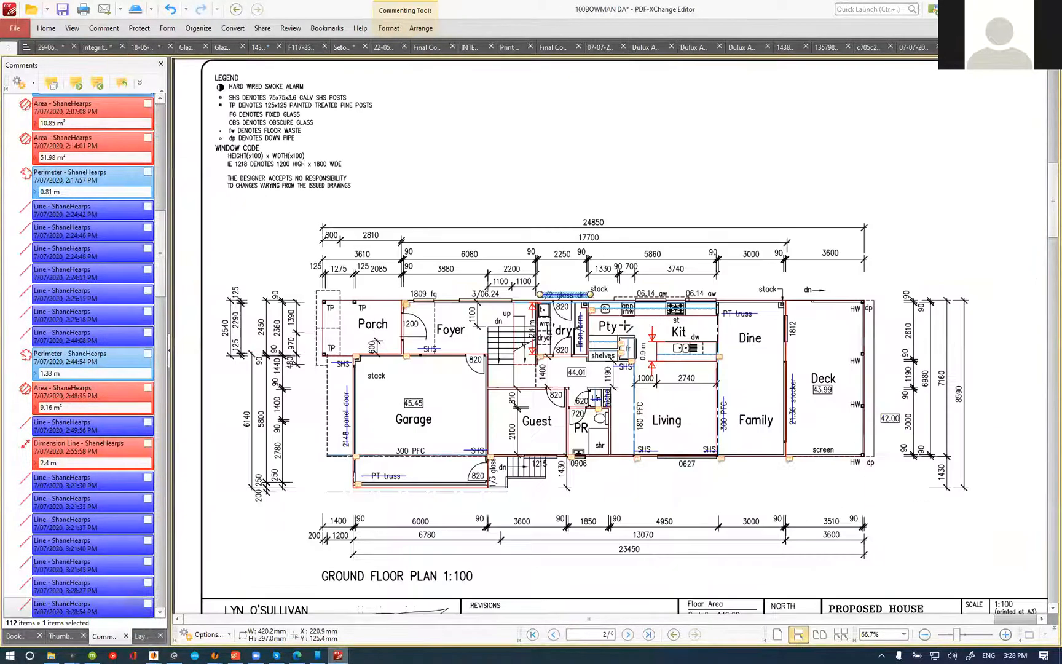
Step: Strike through the vertical "1/3 glass" label beside the external stairs below the garage
{"action": "scroll", "coordinate": [598, 327], "scroll_direction": "down", "scroll_amount": 3}
{"action": "scroll", "coordinate": [595, 323], "scroll_direction": "up", "scroll_amount": 1}
{"action": "scroll", "coordinate": [502, 253], "scroll_direction": "up", "scroll_amount": 2}
{"action": "left_click_drag", "start_coordinate": [487, 296], "coordinate": [487, 211]}
{"action": "scroll", "coordinate": [624, 266], "scroll_direction": "down", "scroll_amount": 2}
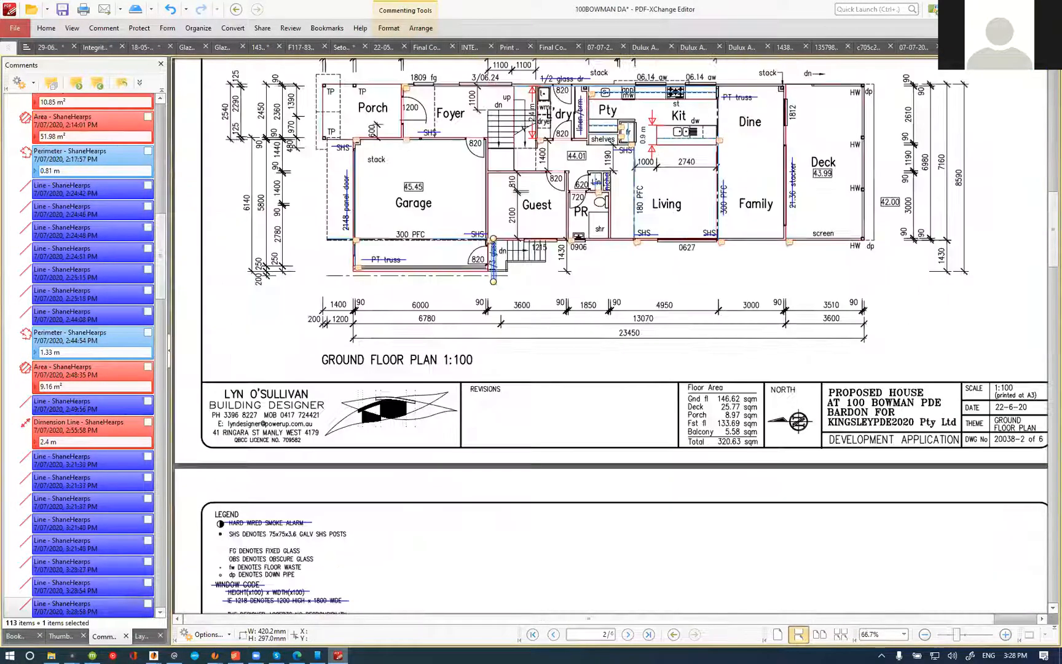
Step: Switch to INH Access, clear the estimate search and list only incomplete items with all groups expanded
{"action": "left_click", "coordinate": [214, 655]}
{"action": "left_click", "coordinate": [248, 113]}
{"action": "left_click", "coordinate": [295, 126]}
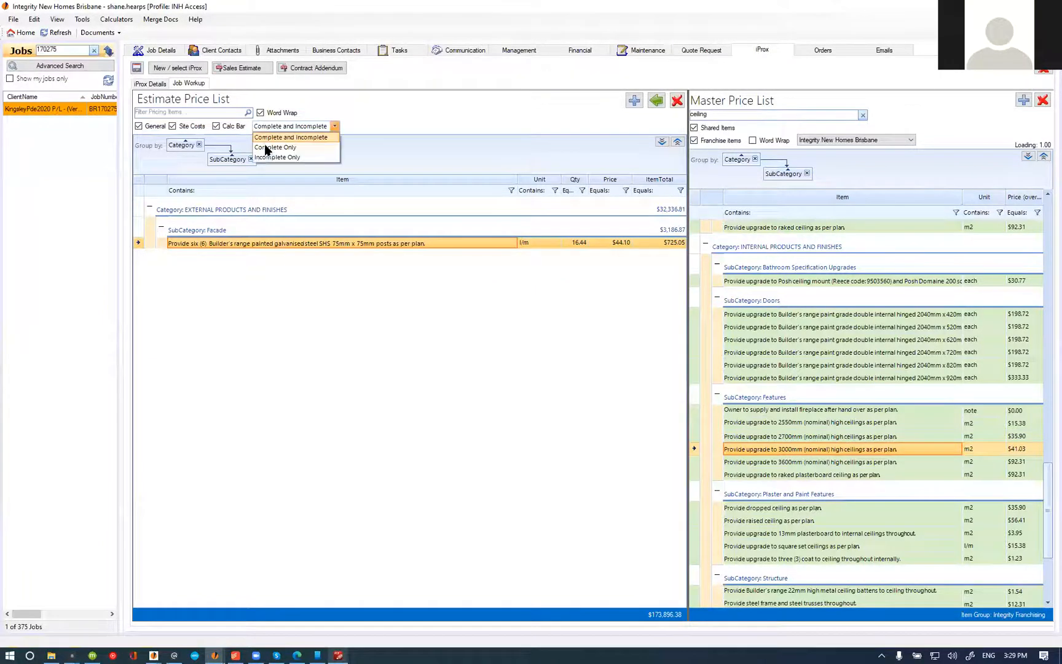
{"action": "left_click", "coordinate": [277, 147]}
{"action": "left_click", "coordinate": [661, 142]}
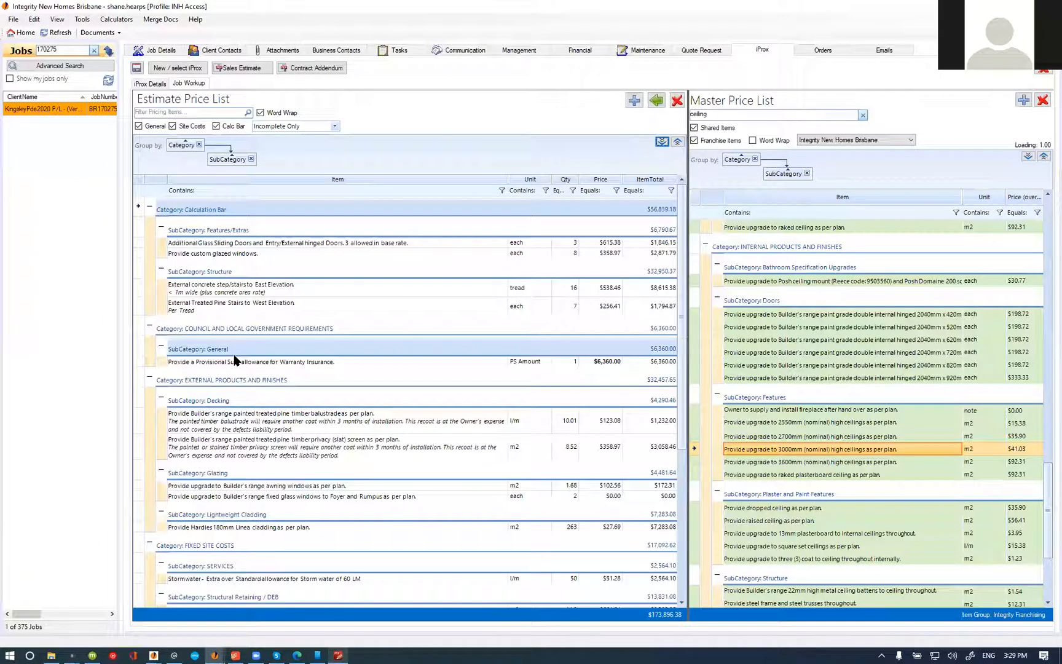
Step: Check the ground floor plan in PDF-XChange Editor, and delete the treated pine timber balustrade and timber privacy (slat) screen items from the INH Access estimate
{"action": "left_click", "coordinate": [289, 423]}
{"action": "key", "text": "alt+Tab"}
{"action": "scroll", "coordinate": [540, 311], "scroll_direction": "down", "scroll_amount": 2}
{"action": "scroll", "coordinate": [554, 302], "scroll_direction": "down", "scroll_amount": 2}
{"action": "scroll", "coordinate": [541, 307], "scroll_direction": "up", "scroll_amount": 3}
{"action": "scroll", "coordinate": [535, 310], "scroll_direction": "up", "scroll_amount": 1}
{"action": "scroll", "coordinate": [533, 353], "scroll_direction": "up", "scroll_amount": 3}
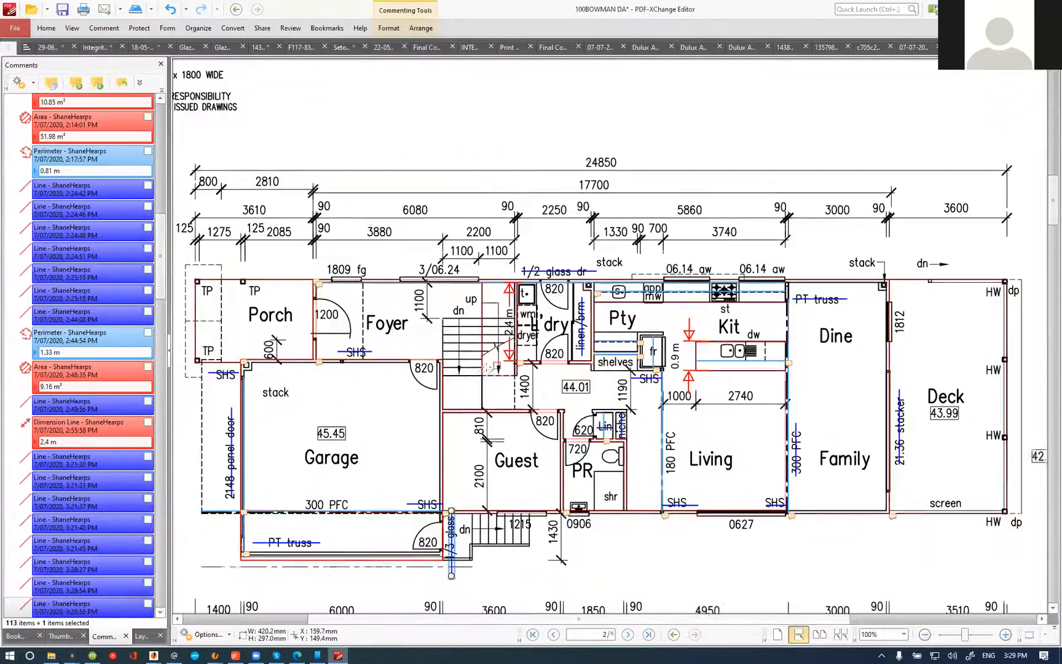
{"action": "key", "text": "alt+Tab"}
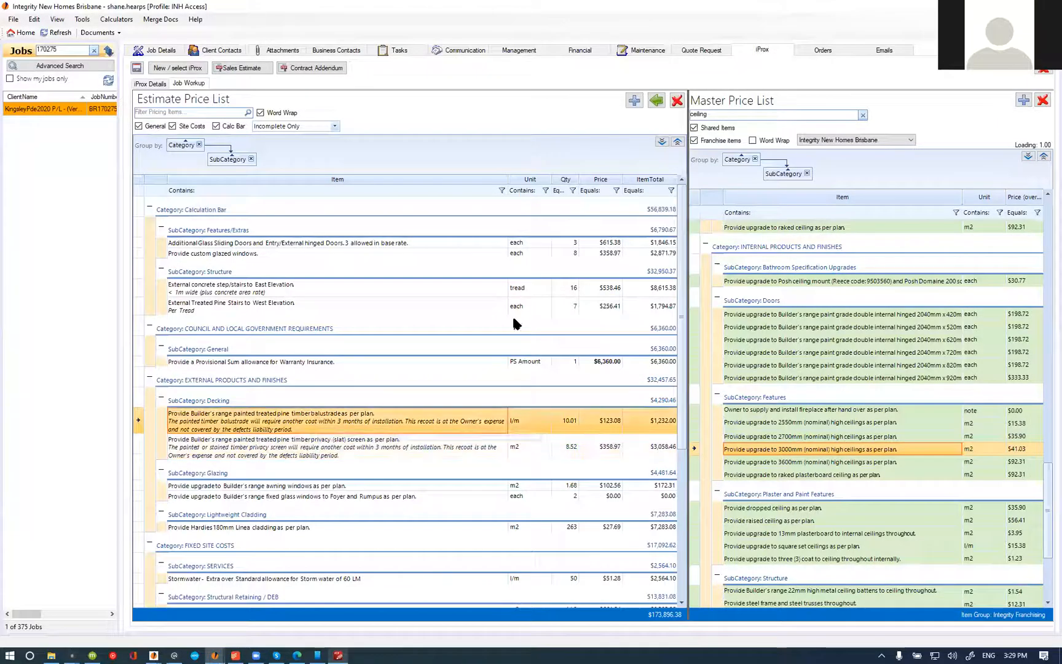
{"action": "left_click", "coordinate": [677, 101]}
{"action": "left_click", "coordinate": [563, 369]}
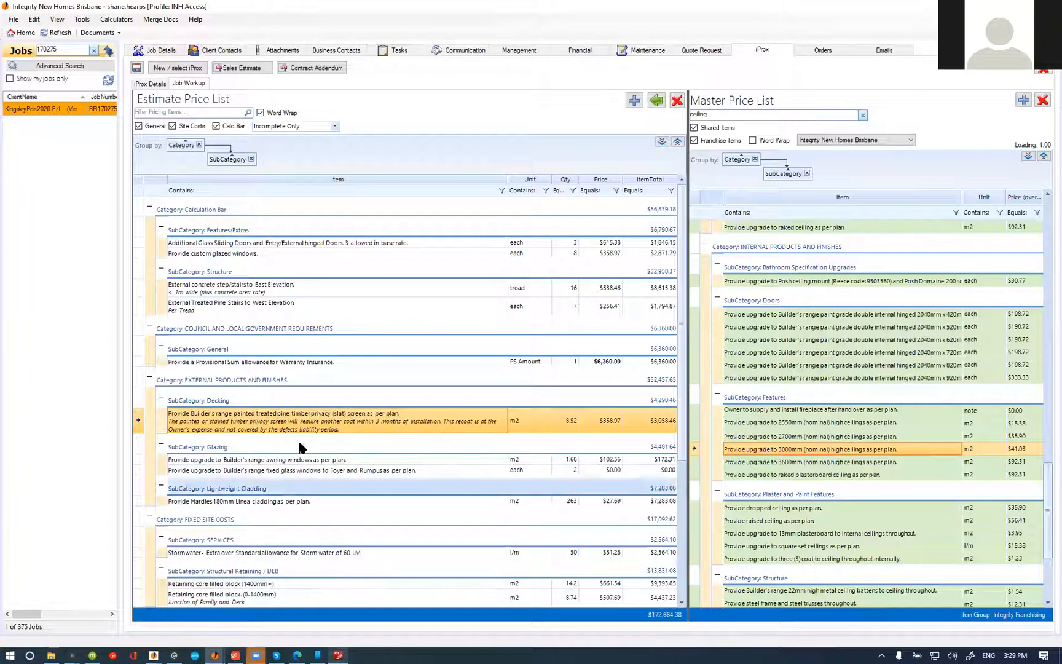
{"action": "left_click", "coordinate": [677, 100]}
{"action": "left_click", "coordinate": [564, 369]}
Step: Search the master price list for "privac" and add the Decking powder coated aluminium fixed privacy screen item to the estimate
{"action": "left_click", "coordinate": [733, 116]}
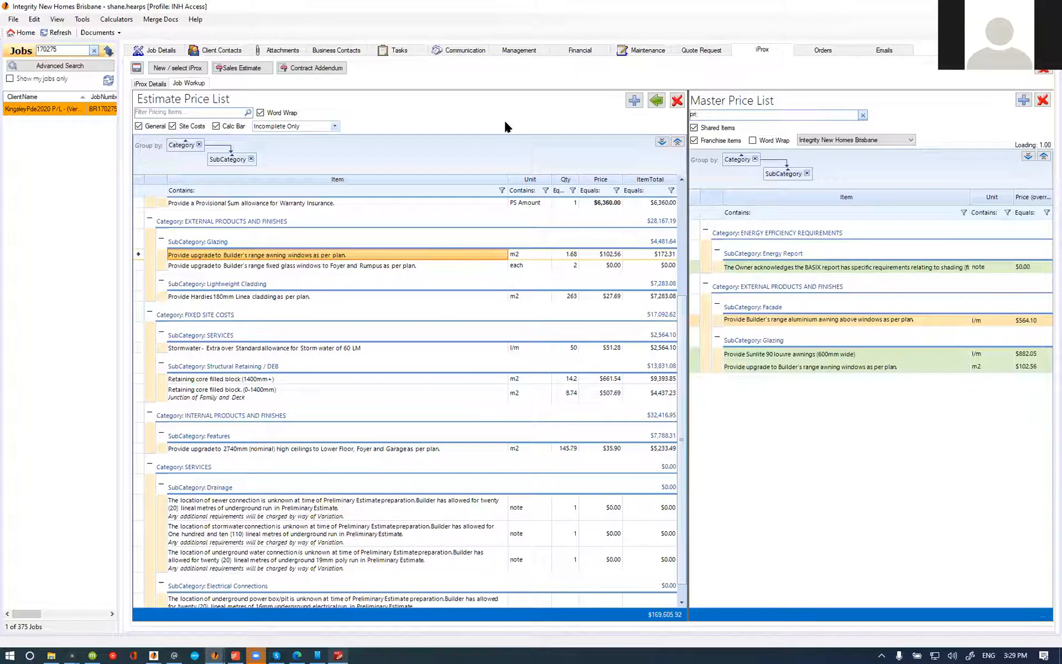
{"action": "left_click", "coordinate": [1028, 156]}
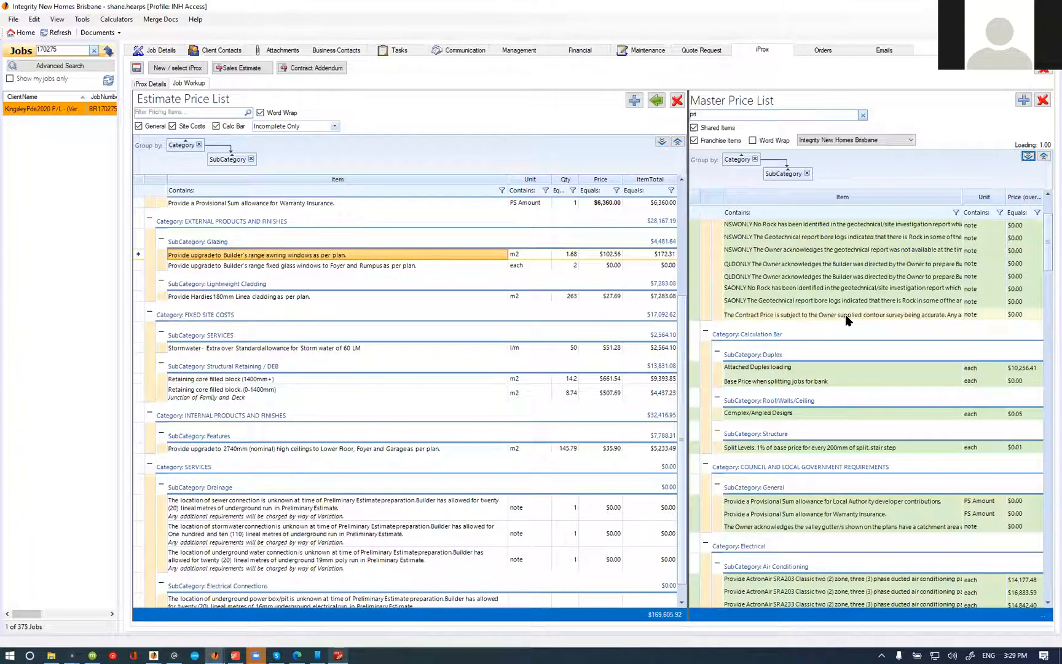
{"action": "type", "text": "vac"}
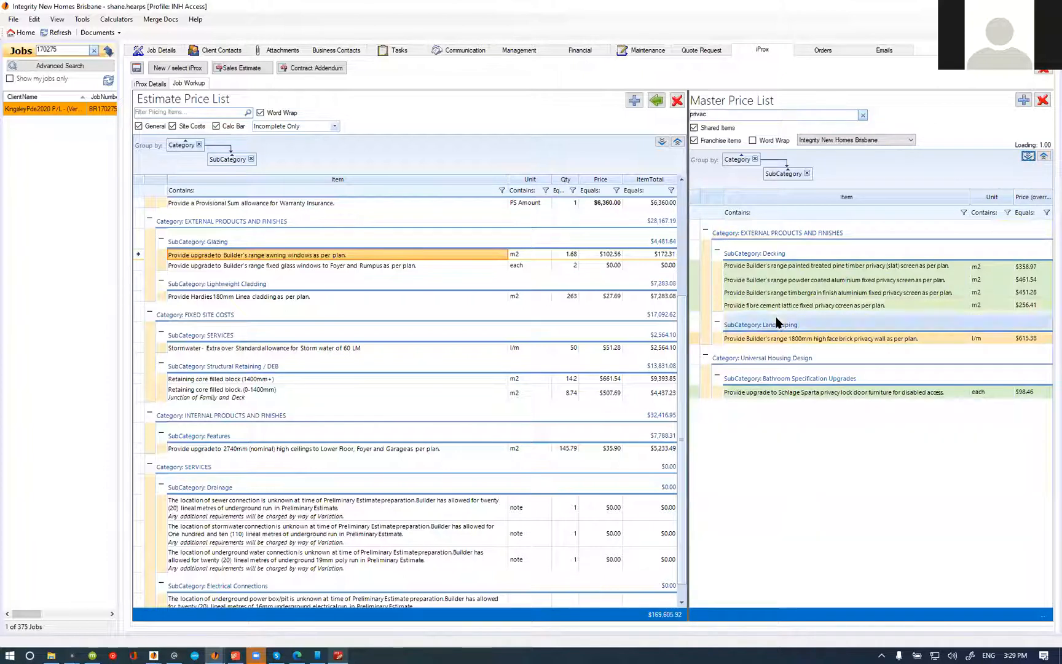
{"action": "left_click", "coordinate": [789, 281]}
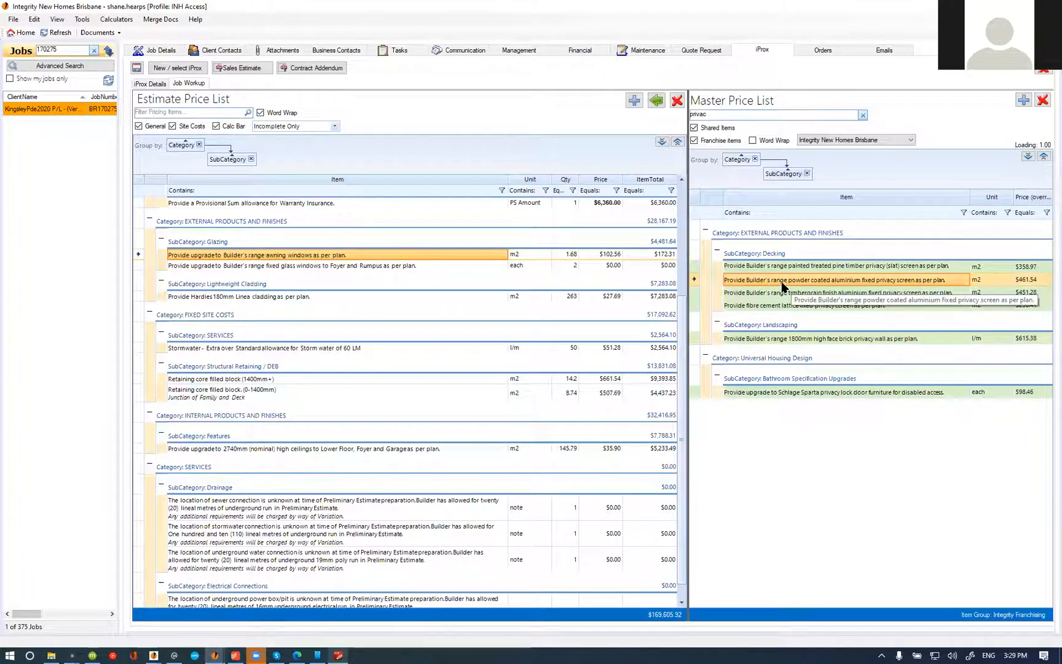
{"action": "left_click", "coordinate": [657, 101]}
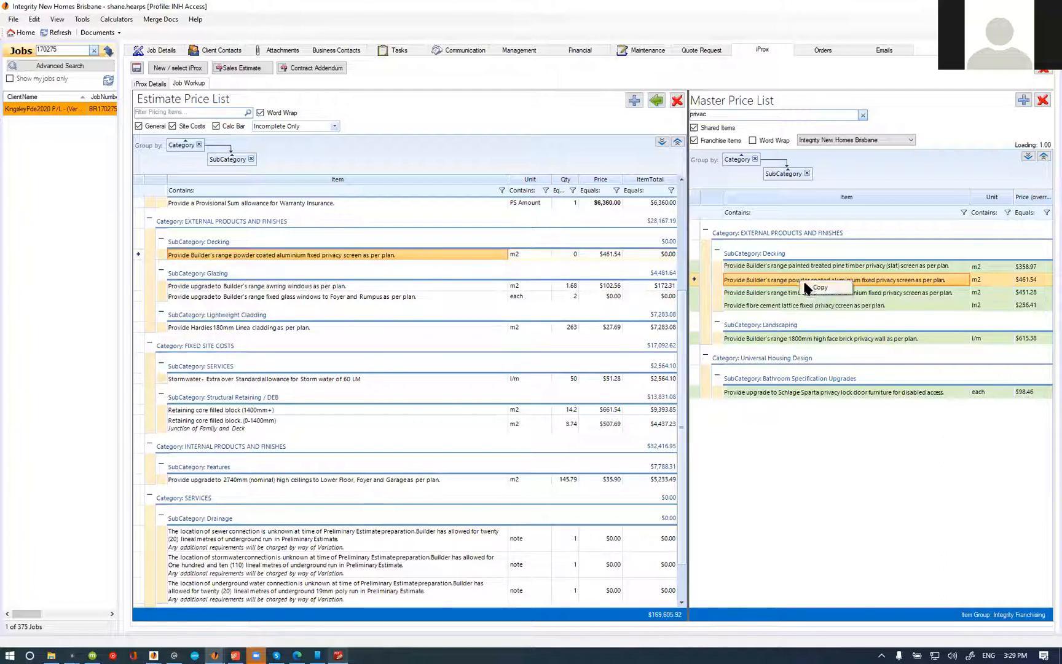
Step: Copy the powder coated aluminium fixed privacy screen master item, assigning the copy to the Glazing subcategory
{"action": "double_click", "coordinate": [805, 285]}
{"action": "left_click", "coordinate": [199, 127]}
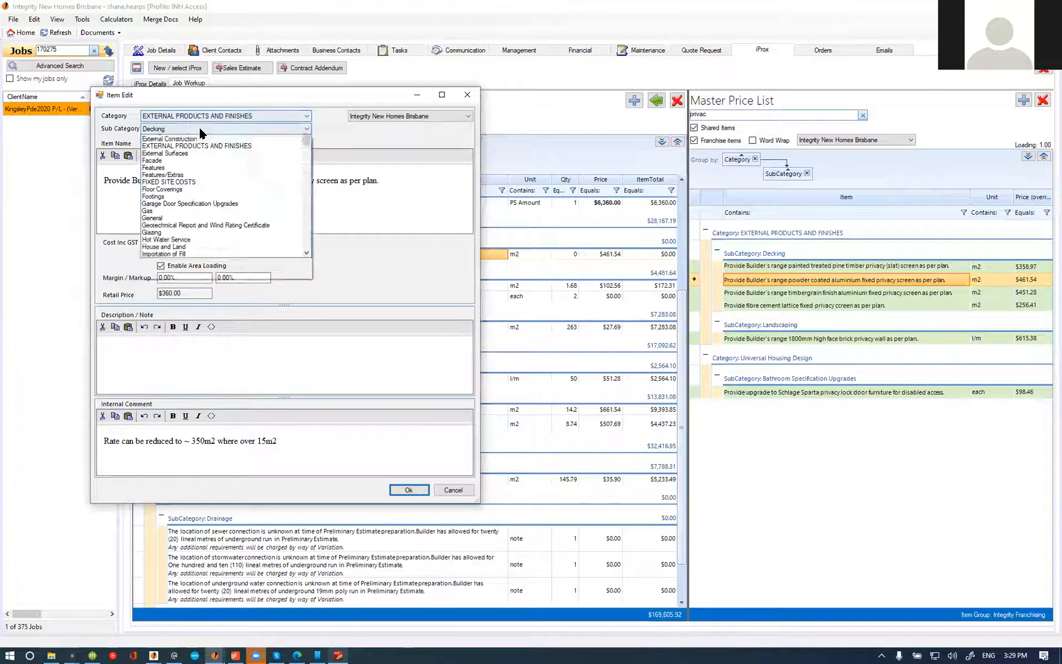
{"action": "key", "text": "g"}
{"action": "left_click", "coordinate": [158, 327]}
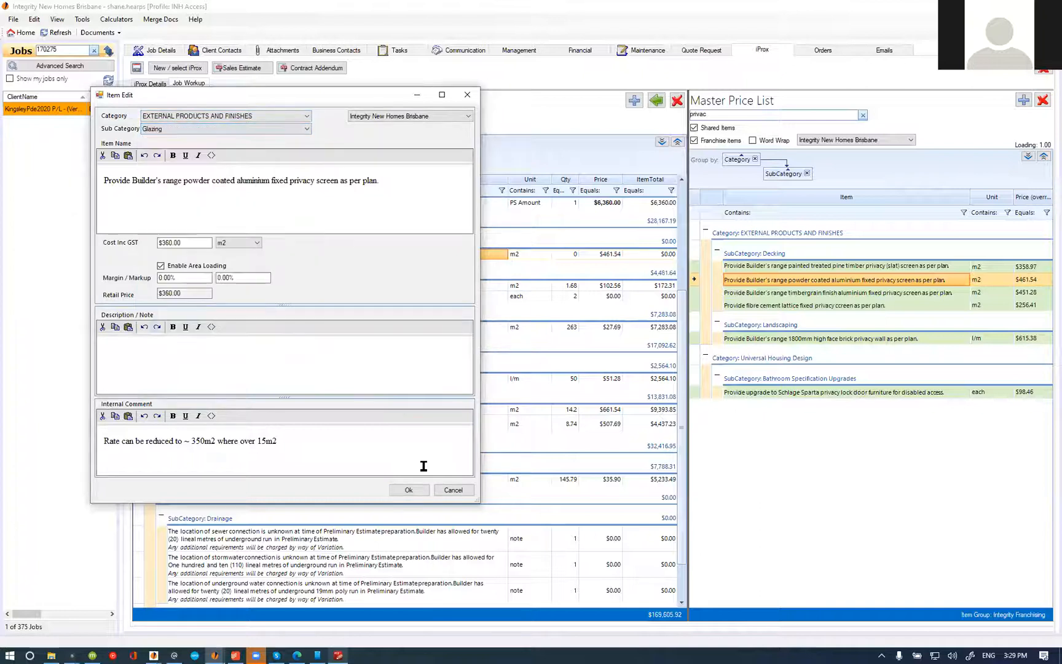
{"action": "left_click", "coordinate": [408, 490]}
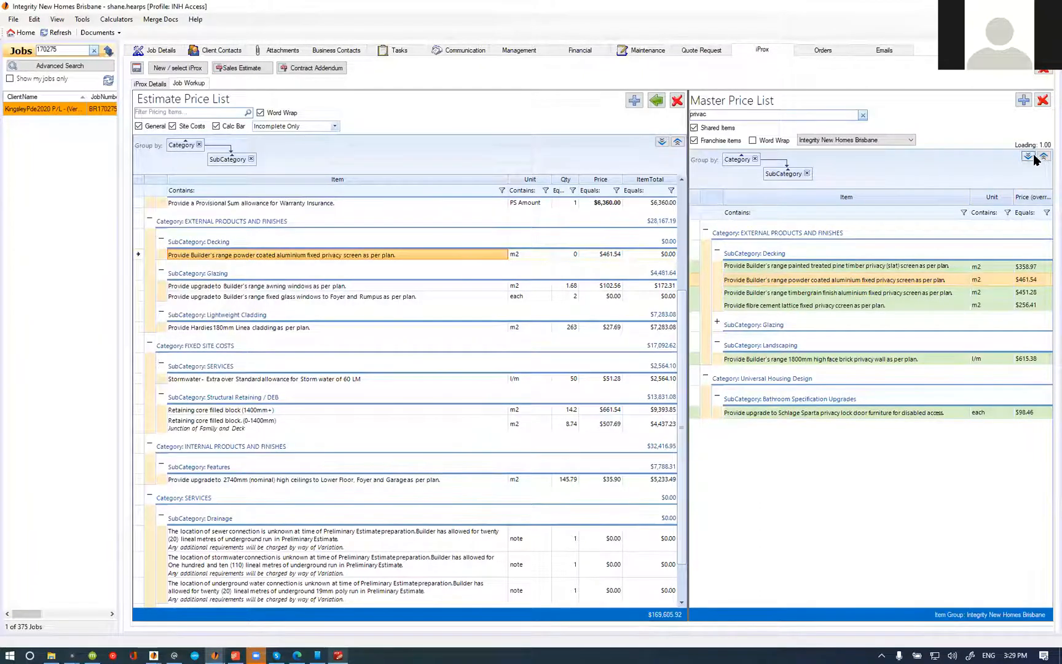
Step: Add the Glazing version of the powder coated aluminium fixed privacy screen item to the estimate
{"action": "left_click", "coordinate": [796, 371]}
{"action": "left_click", "coordinate": [773, 337]}
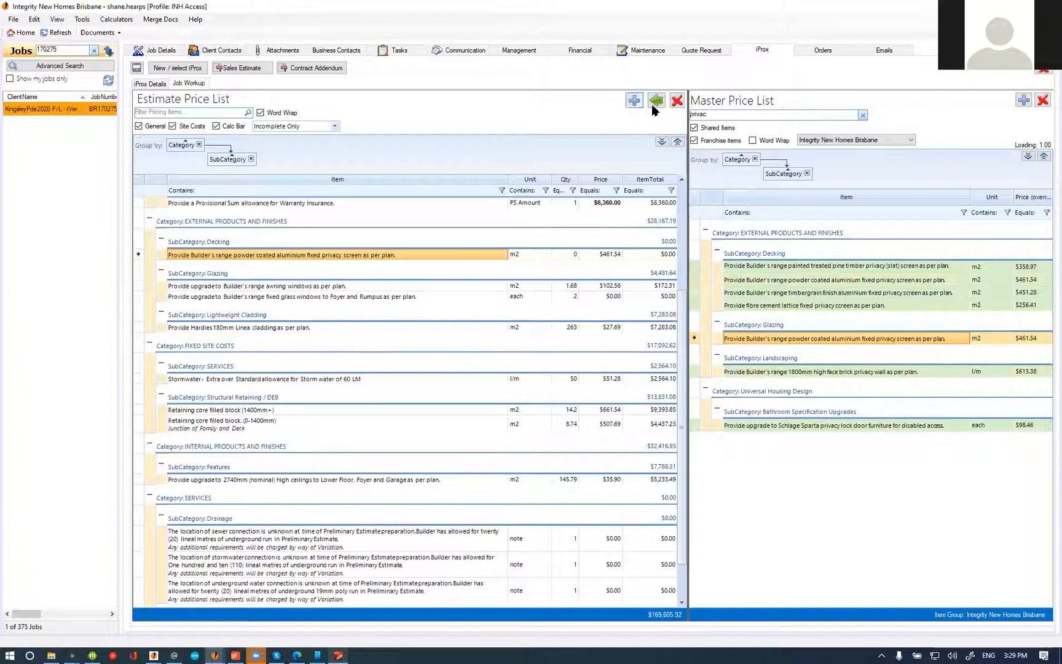
{"action": "left_click", "coordinate": [654, 102]}
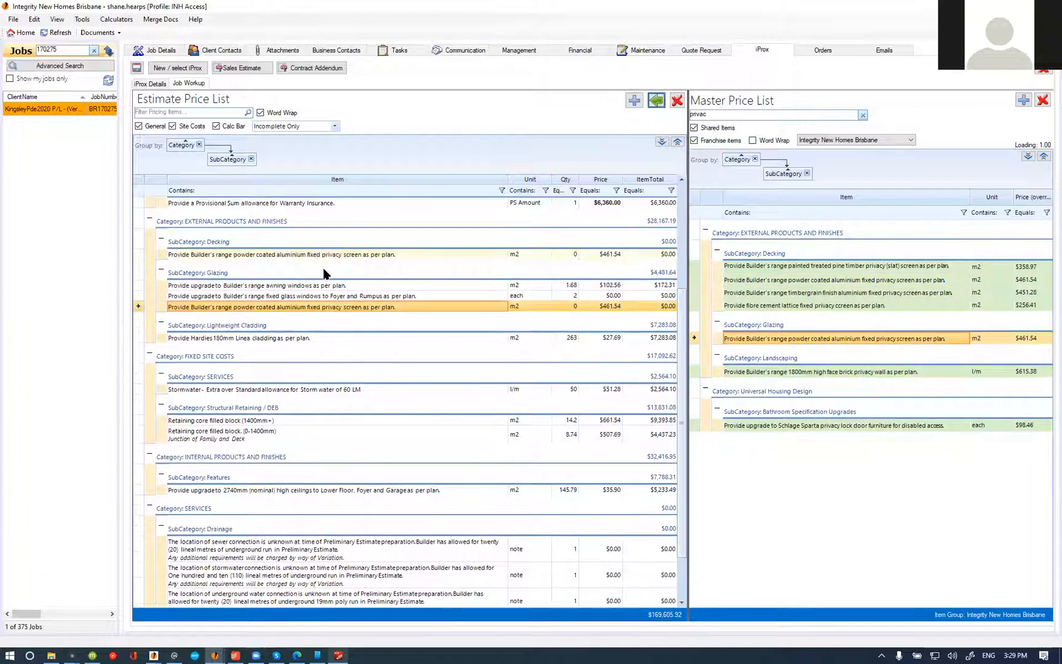
Step: Delete the Decking version of the powder coated aluminium fixed privacy screen item from the estimate
{"action": "left_click", "coordinate": [677, 100]}
{"action": "left_click", "coordinate": [567, 371]}
{"action": "left_click", "coordinate": [299, 237]}
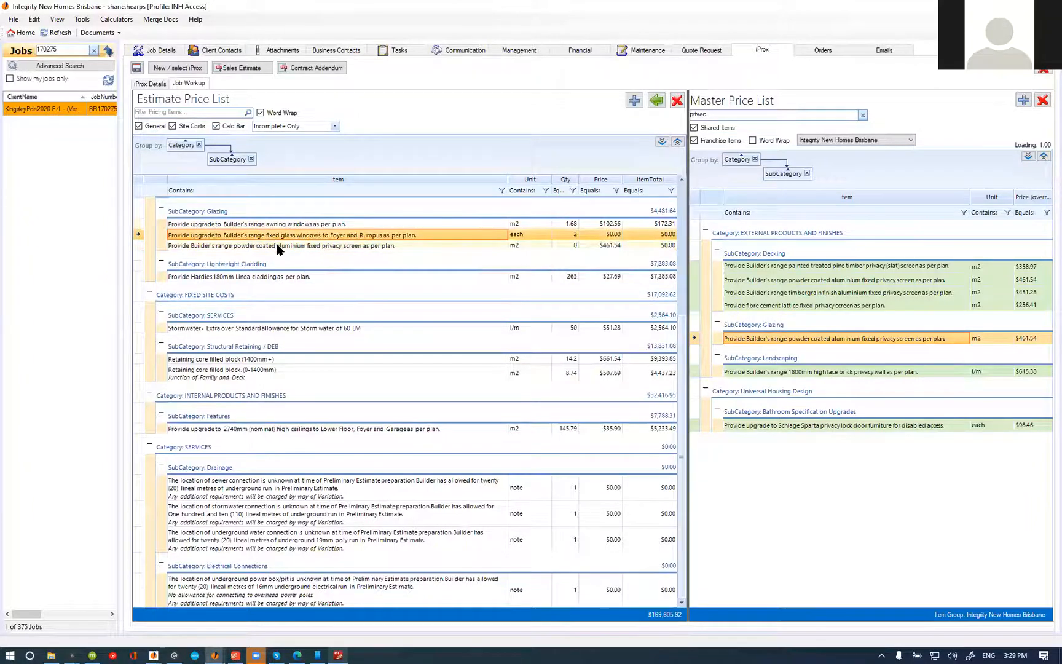
Step: Switch to PDF-XChange Editor and examine the first floor plan and west elevation for the windows fitted with privacy screens
{"action": "left_click", "coordinate": [339, 655]}
{"action": "scroll", "coordinate": [688, 486], "scroll_direction": "down", "scroll_amount": 10}
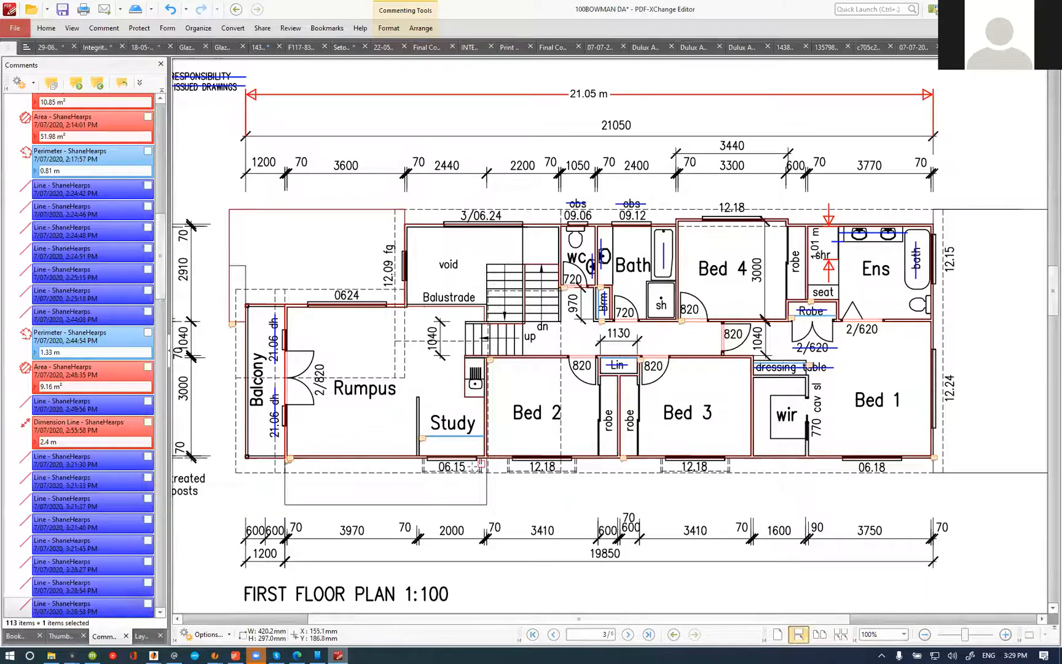
{"action": "scroll", "coordinate": [520, 439], "scroll_direction": "down", "scroll_amount": 1}
{"action": "scroll", "coordinate": [525, 394], "scroll_direction": "down", "scroll_amount": 10}
{"action": "scroll", "coordinate": [536, 381], "scroll_direction": "down", "scroll_amount": 2}
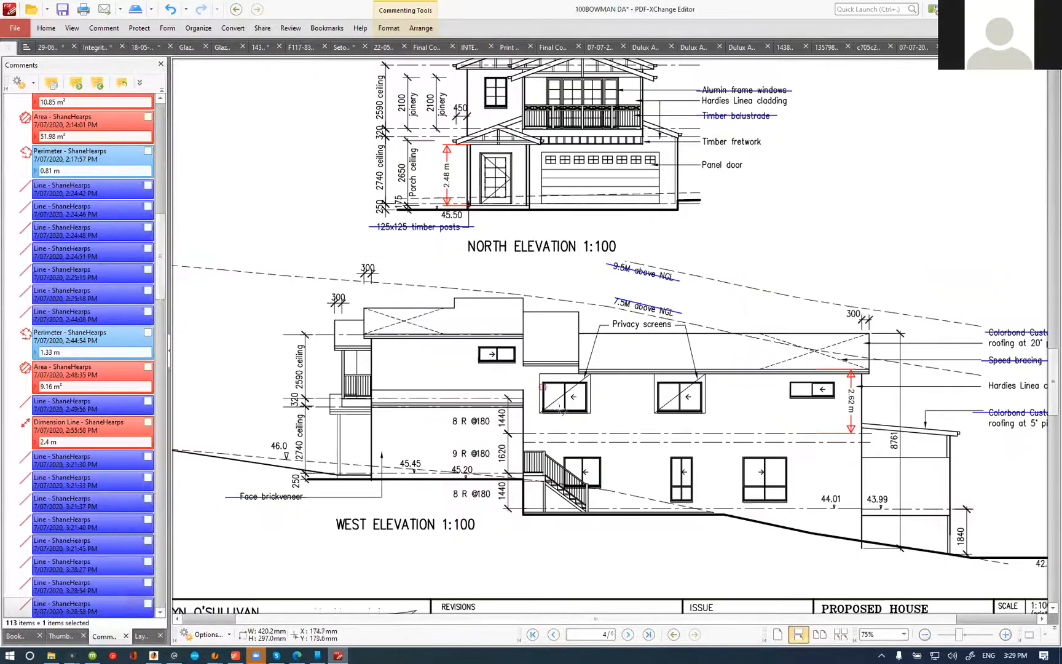
{"action": "scroll", "coordinate": [498, 382], "scroll_direction": "up", "scroll_amount": 10}
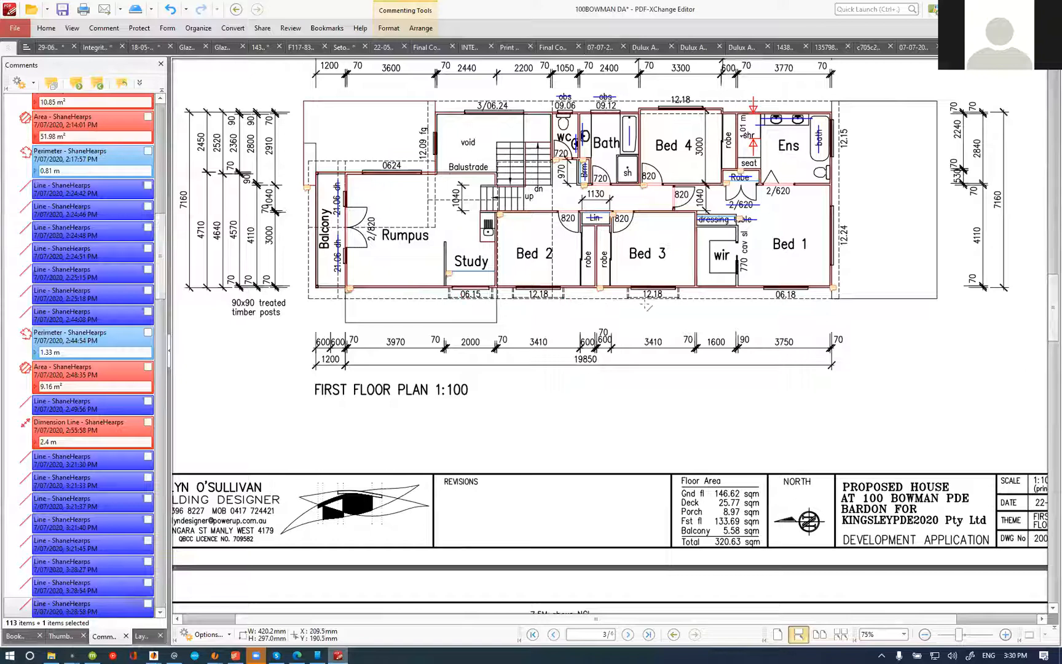
{"action": "scroll", "coordinate": [502, 304], "scroll_direction": "up", "scroll_amount": 3}
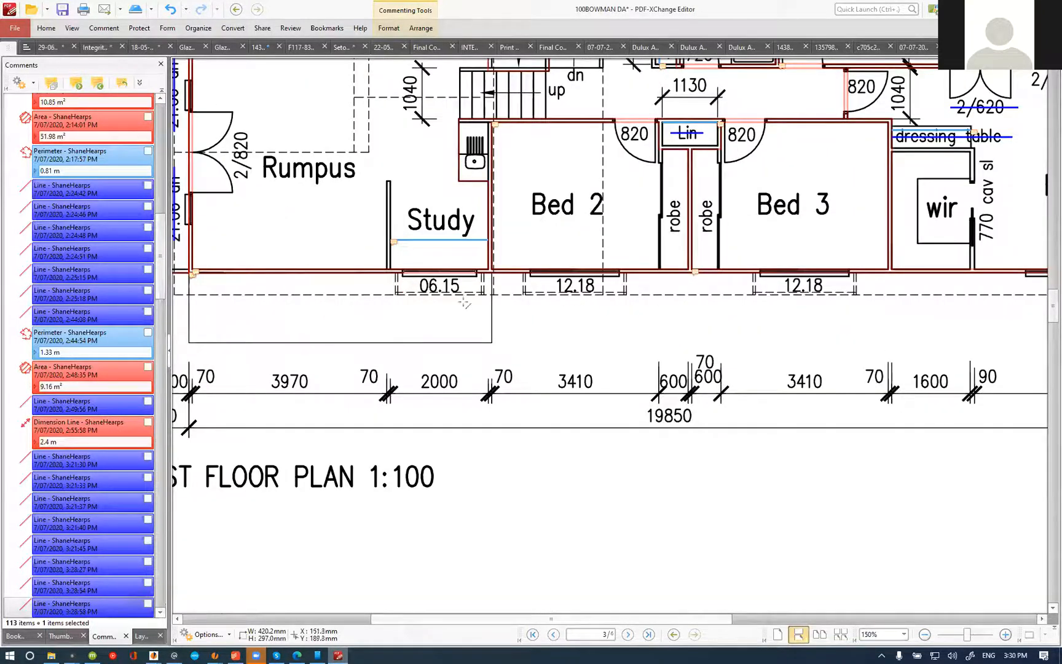
{"action": "scroll", "coordinate": [638, 294], "scroll_direction": "down", "scroll_amount": 3}
{"action": "scroll", "coordinate": [566, 455], "scroll_direction": "down", "scroll_amount": 10}
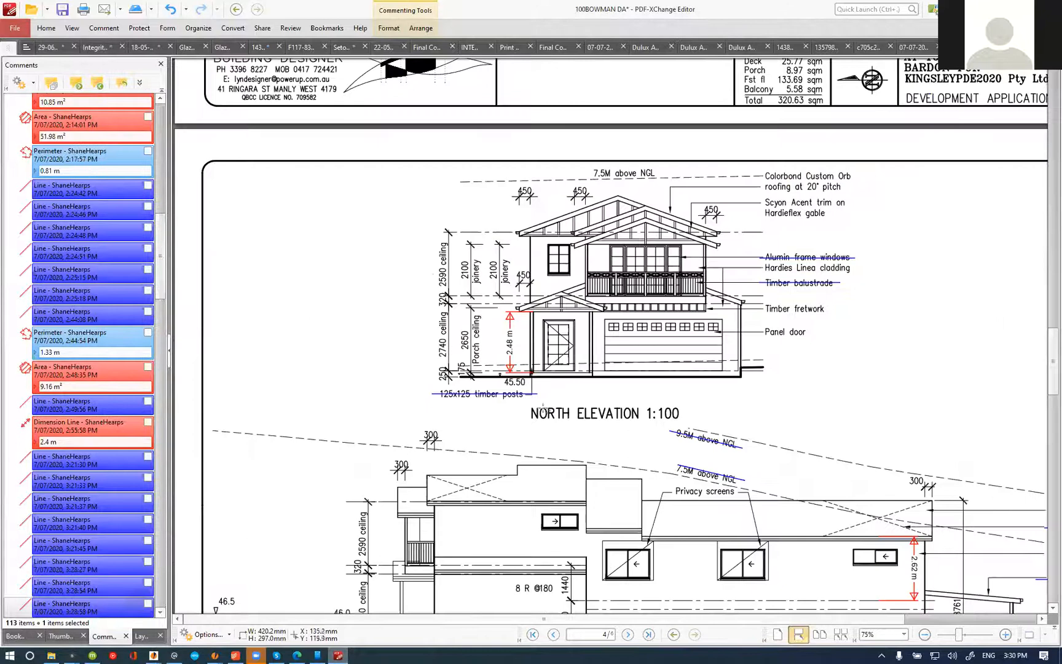
{"action": "scroll", "coordinate": [566, 454], "scroll_direction": "up", "scroll_amount": 2}
{"action": "scroll", "coordinate": [685, 438], "scroll_direction": "down", "scroll_amount": 4}
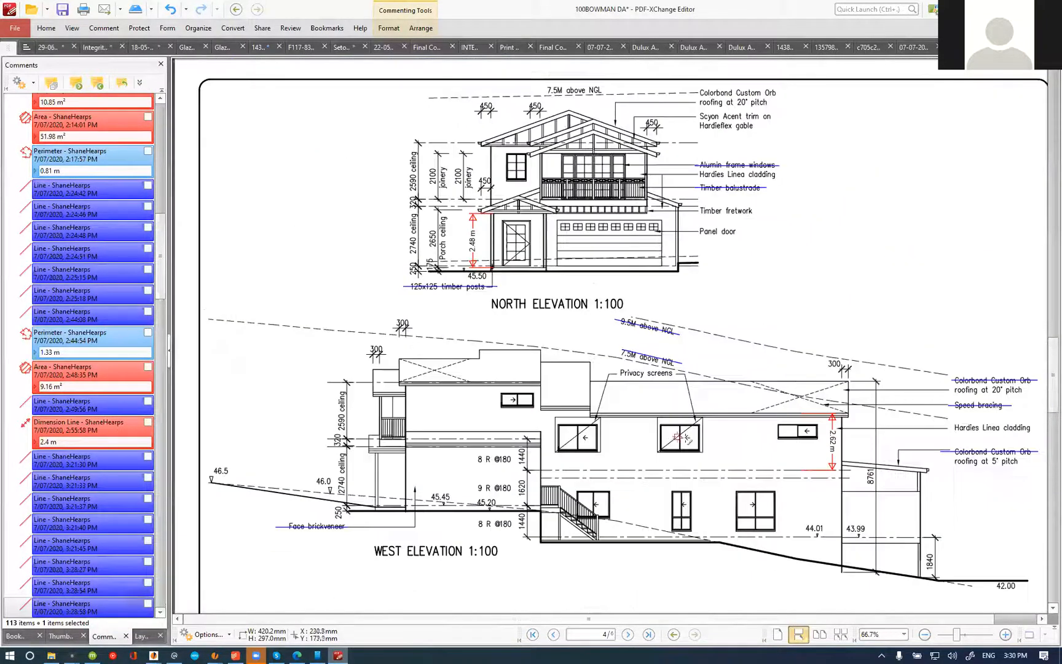
{"action": "scroll", "coordinate": [811, 319], "scroll_direction": "up", "scroll_amount": 8}
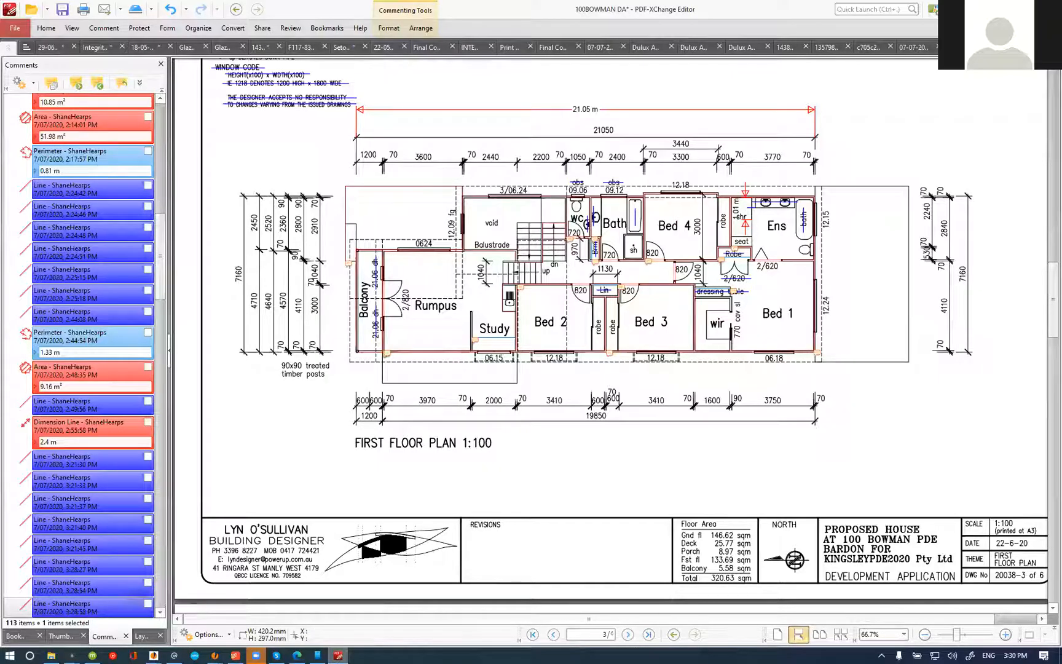
Step: Switch back to the estimate and reword the fixed privacy screen item to include "to Study, Bed 2 and Bed 3" before "as per plan"
{"action": "key", "text": "alt+Tab"}
{"action": "double_click", "coordinate": [282, 245]}
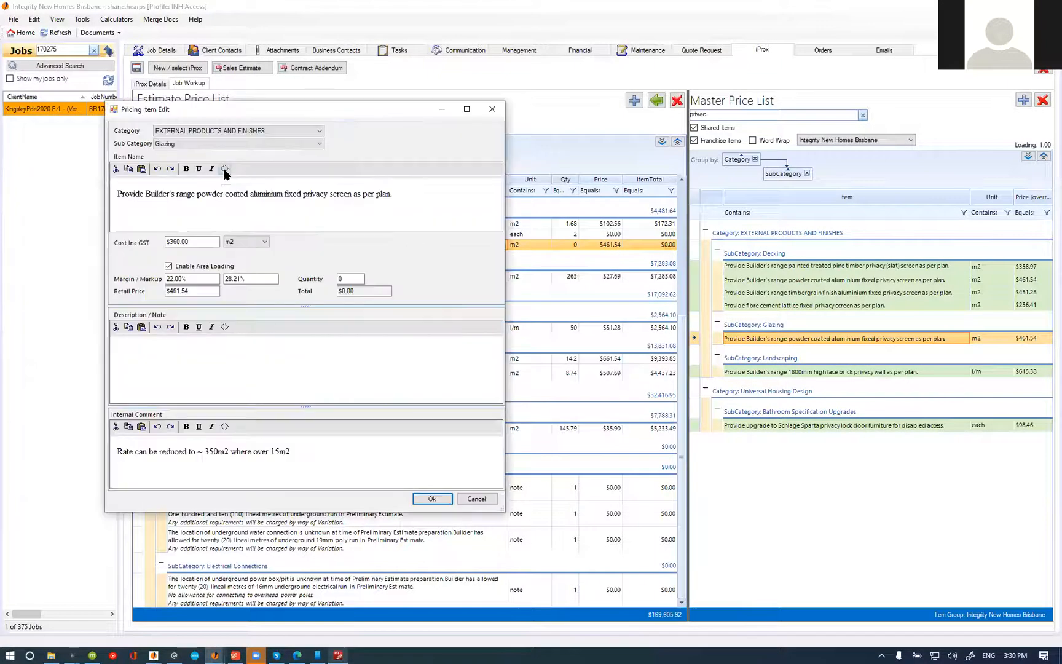
{"action": "left_click", "coordinate": [224, 168]}
{"action": "left_click", "coordinate": [416, 225]}
{"action": "type", "text": "to Study, Bed as per plan."}
{"action": "type", "text": " 3"}
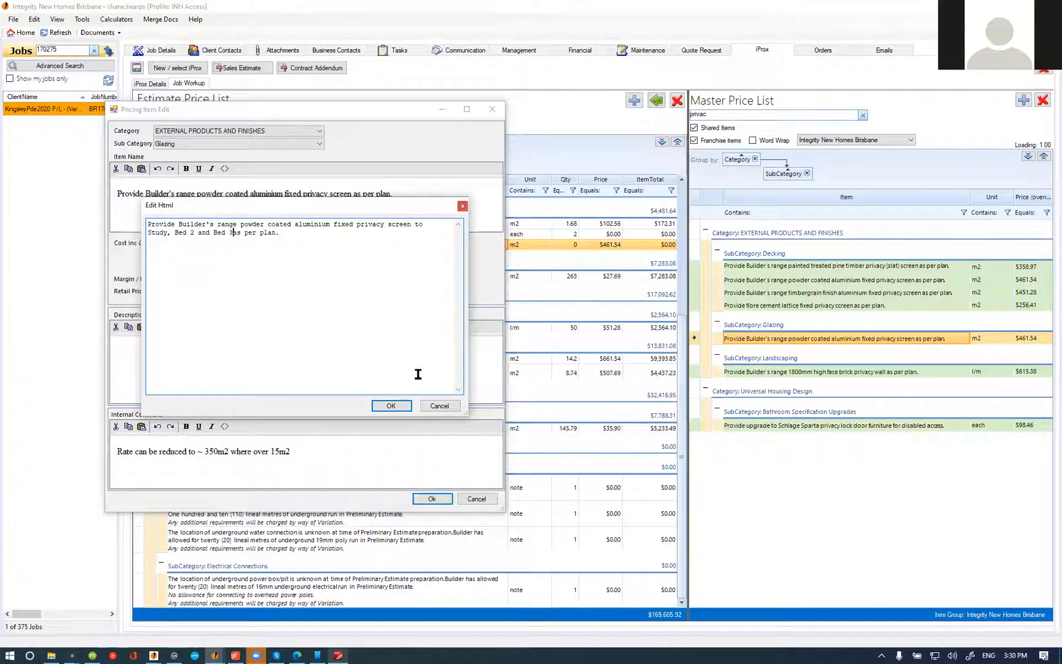
Step: Check the first floor plan in PDF-XChange Editor, then append "(three (3) in total)" to the privacy screen item's name and save it
{"action": "left_click", "coordinate": [338, 655]}
{"action": "left_click", "coordinate": [999, 8]}
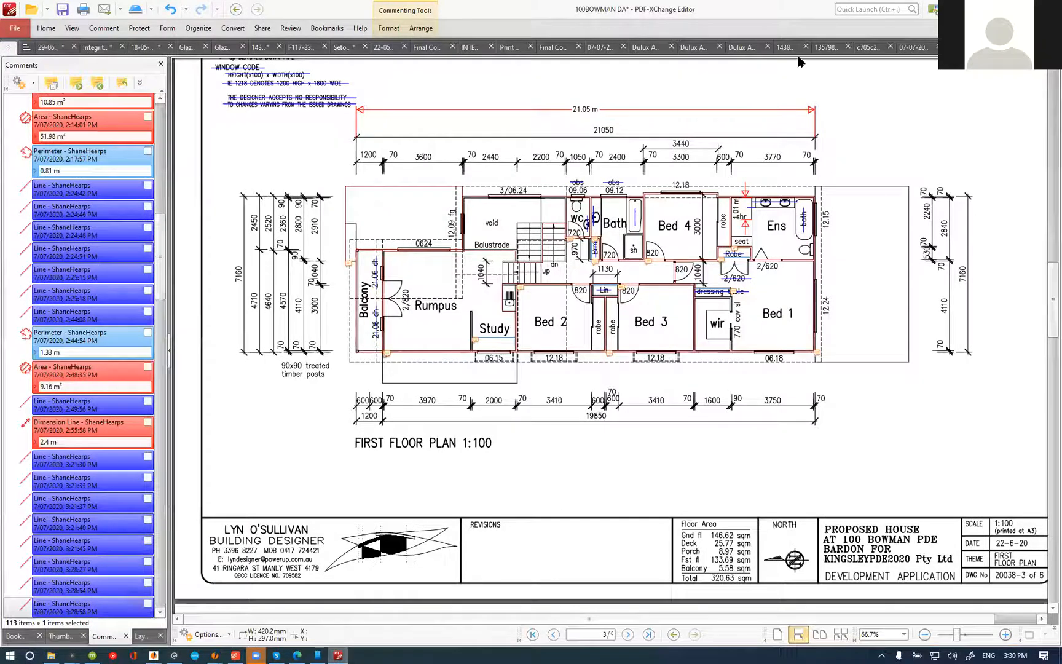
{"action": "left_click", "coordinate": [279, 236]}
{"action": "type", "text": "(three (3) in total)."}
{"action": "left_click", "coordinate": [391, 406]}
{"action": "left_click", "coordinate": [432, 499]}
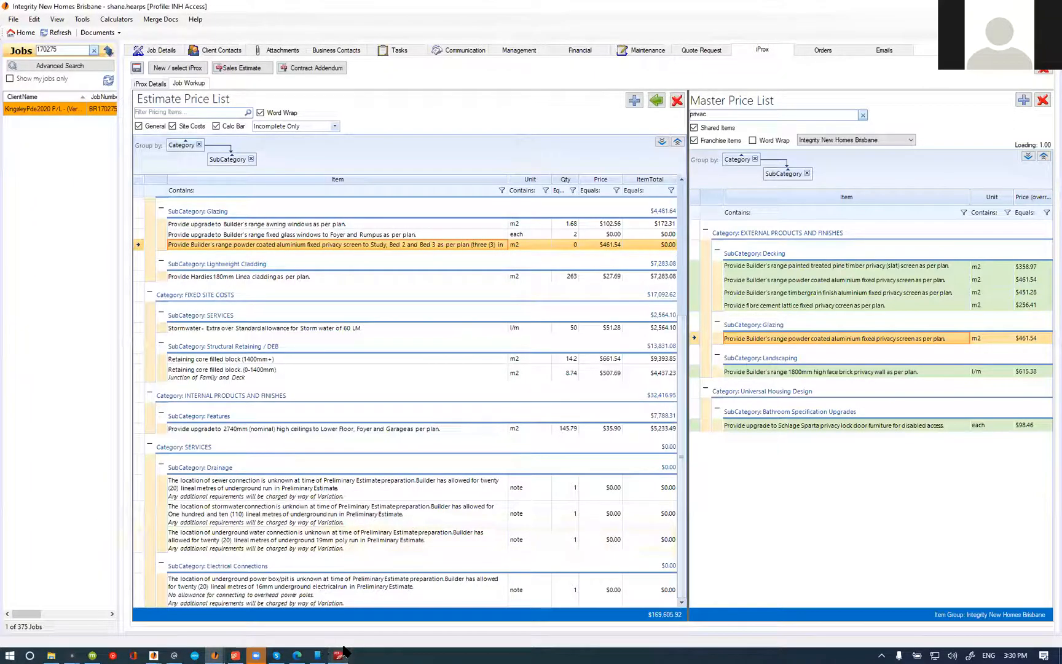
Step: Set the privacy screen item's quantity to 5.22 m2 in the estimate and mark the item complete
{"action": "left_click", "coordinate": [340, 654]}
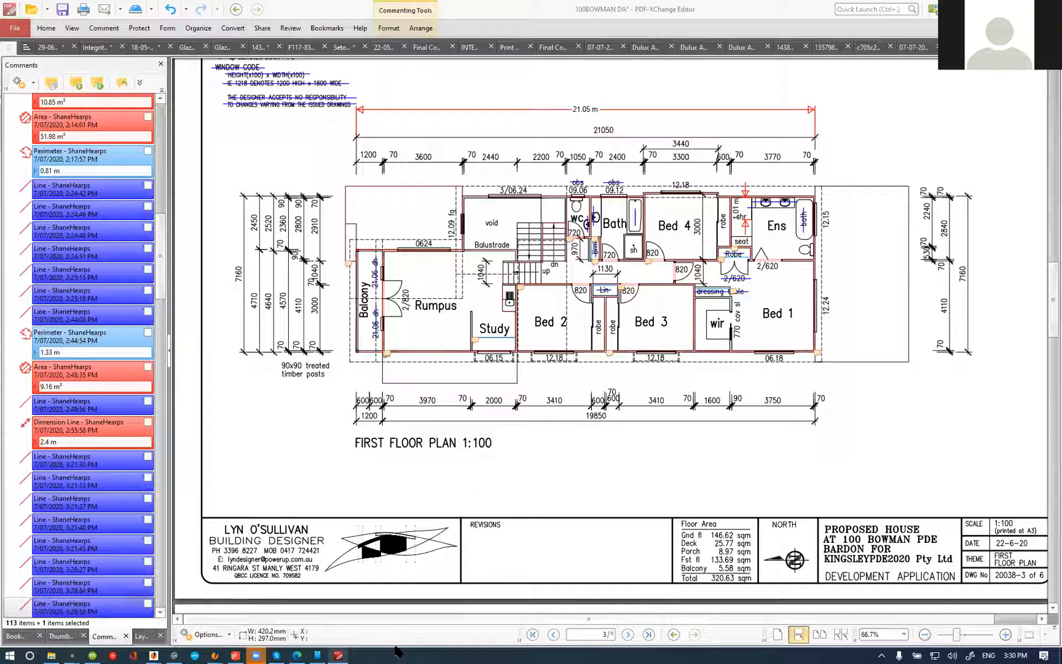
{"action": "mouse_move", "coordinate": [218, 651]}
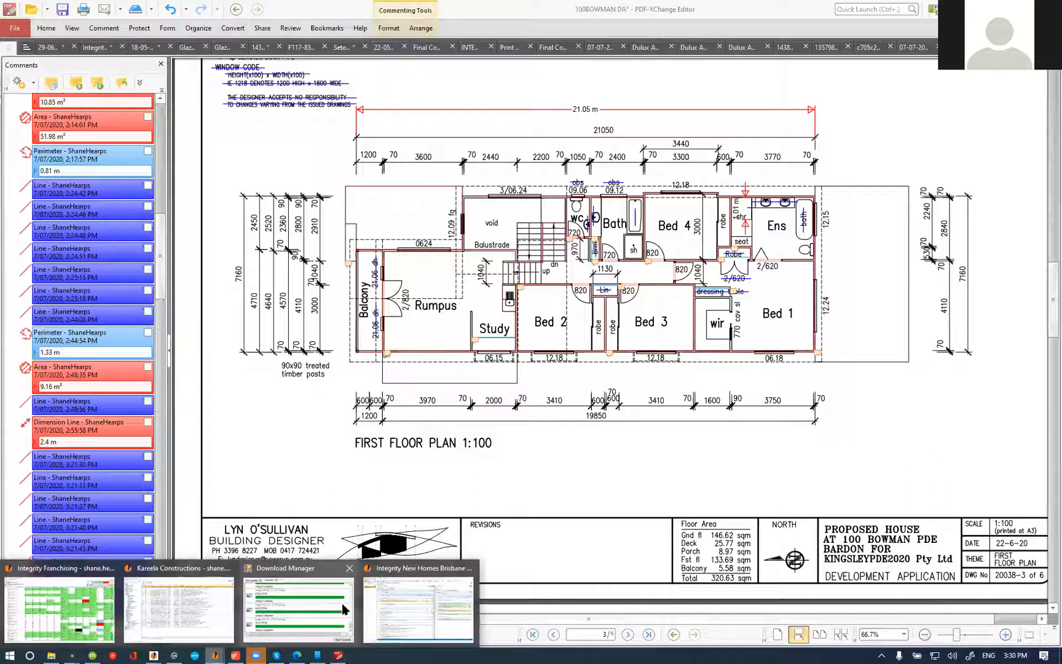
{"action": "left_click", "coordinate": [406, 609]}
{"action": "left_click", "coordinate": [570, 247]}
{"action": "type", "text": "5.22"}
{"action": "key", "text": "Return"}
{"action": "right_click", "coordinate": [406, 249]}
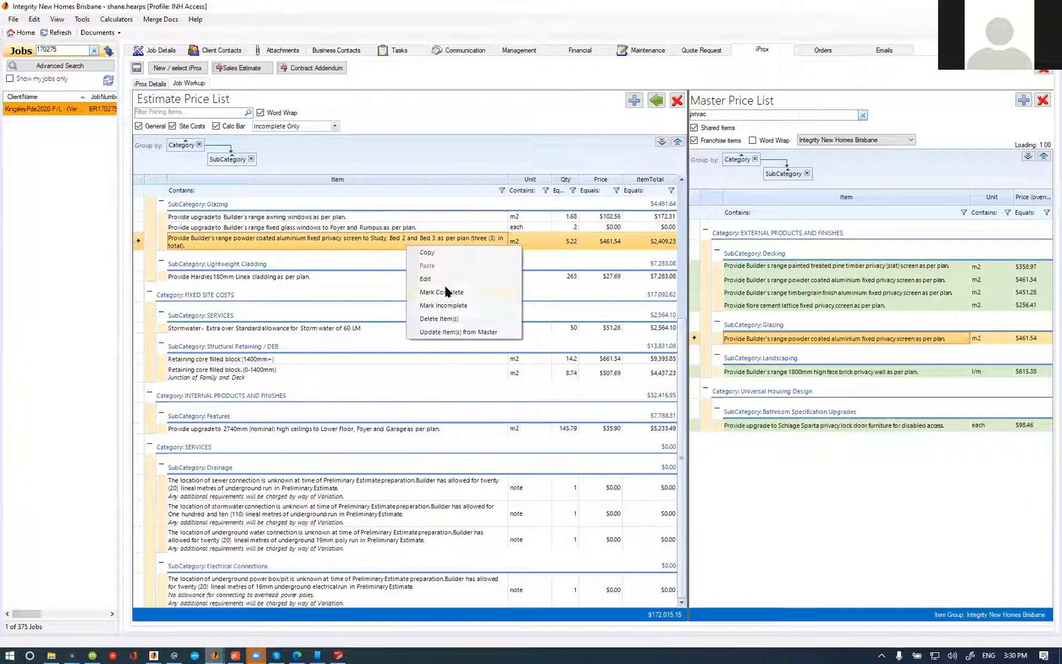
{"action": "left_click", "coordinate": [448, 291]}
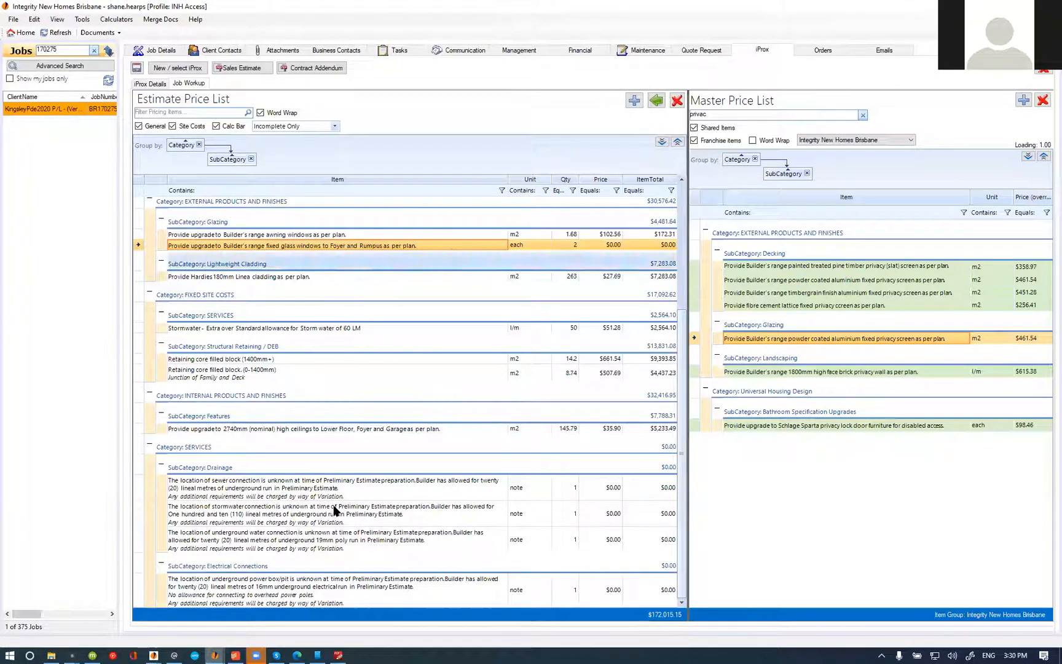
Step: Switch to PDF-XChange Editor and strike a line through the "1809 fg" window label above the Foyer on the ground floor plan
{"action": "left_click", "coordinate": [338, 656]}
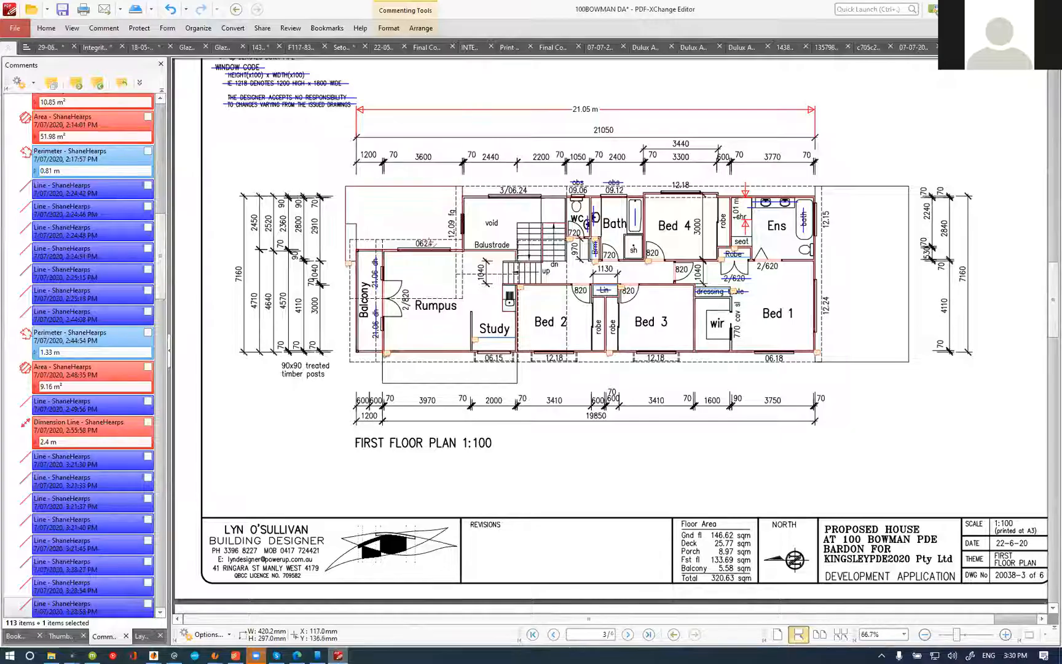
{"action": "left_click", "coordinate": [114, 29]}
{"action": "scroll", "coordinate": [498, 420], "scroll_direction": "up", "scroll_amount": 4}
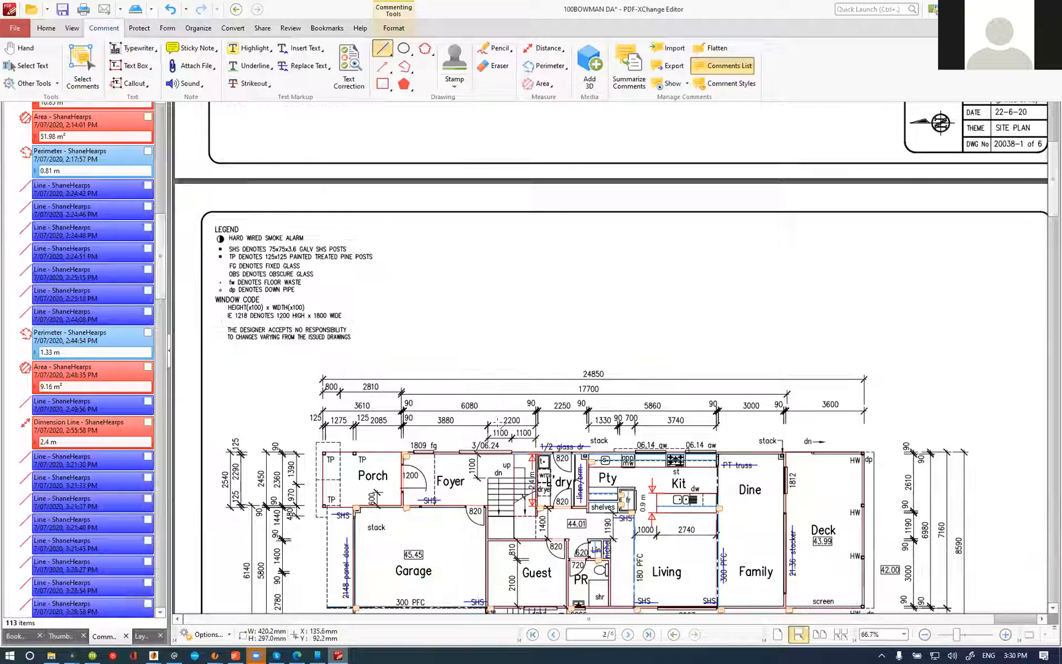
{"action": "scroll", "coordinate": [414, 463], "scroll_direction": "up", "scroll_amount": 4}
{"action": "left_click_drag", "start_coordinate": [402, 423], "coordinate": [477, 424]}
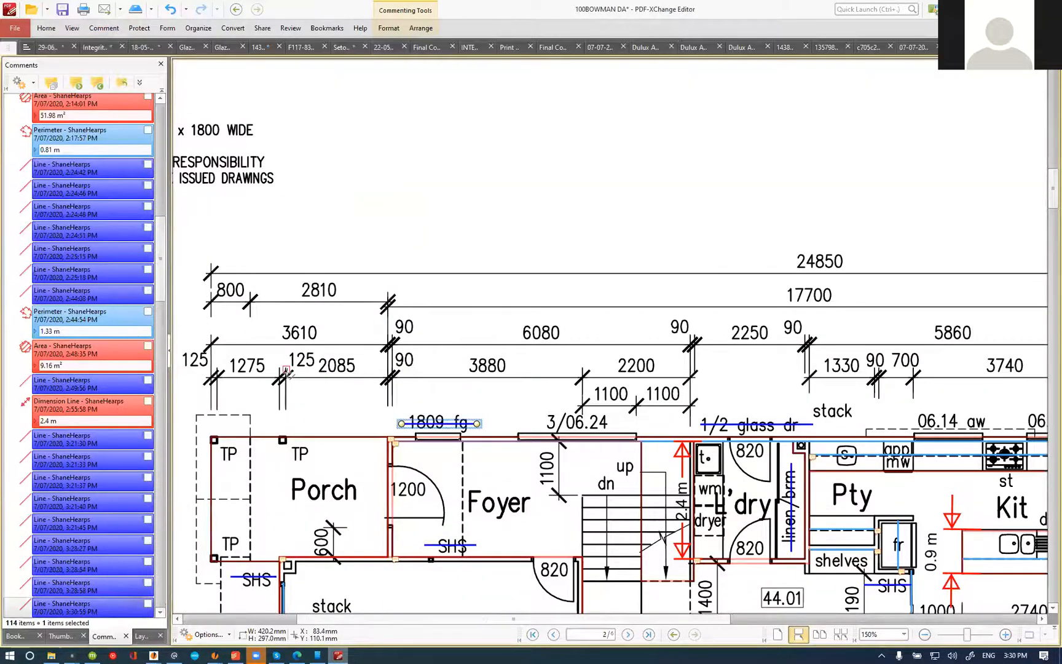
Step: Examine the floor plans and the elevations for fixed glass windows around the Foyer, stairs and Rumpus
{"action": "scroll", "coordinate": [287, 372], "scroll_direction": "down", "scroll_amount": 2}
{"action": "scroll", "coordinate": [534, 380], "scroll_direction": "down", "scroll_amount": 8}
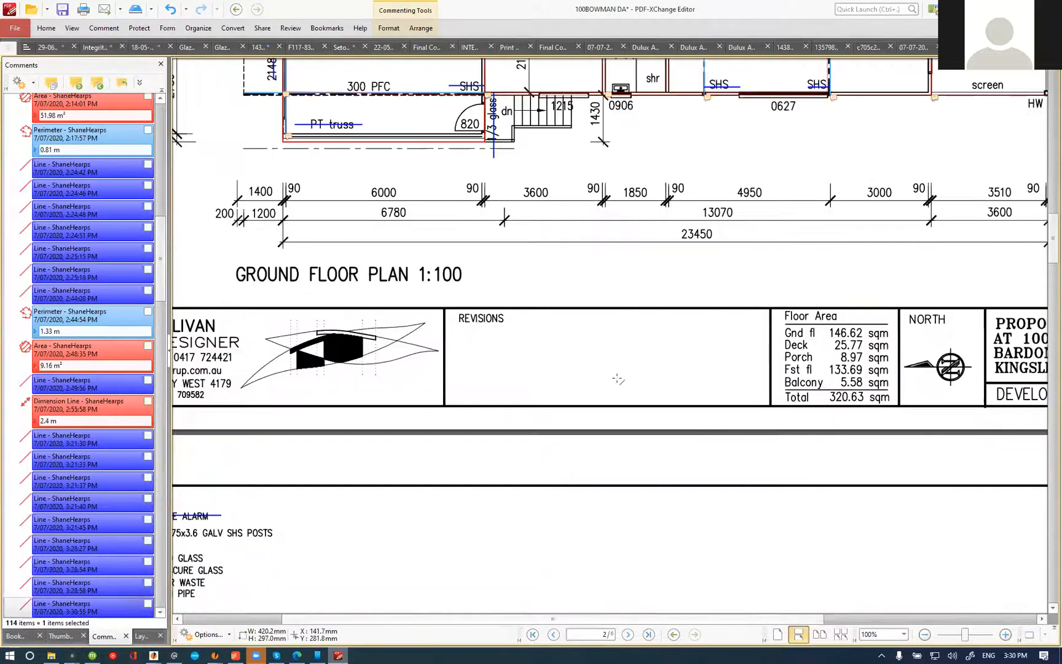
{"action": "scroll", "coordinate": [657, 380], "scroll_direction": "down", "scroll_amount": 2}
{"action": "scroll", "coordinate": [586, 401], "scroll_direction": "down", "scroll_amount": 5}
{"action": "scroll", "coordinate": [414, 405], "scroll_direction": "up", "scroll_amount": 2}
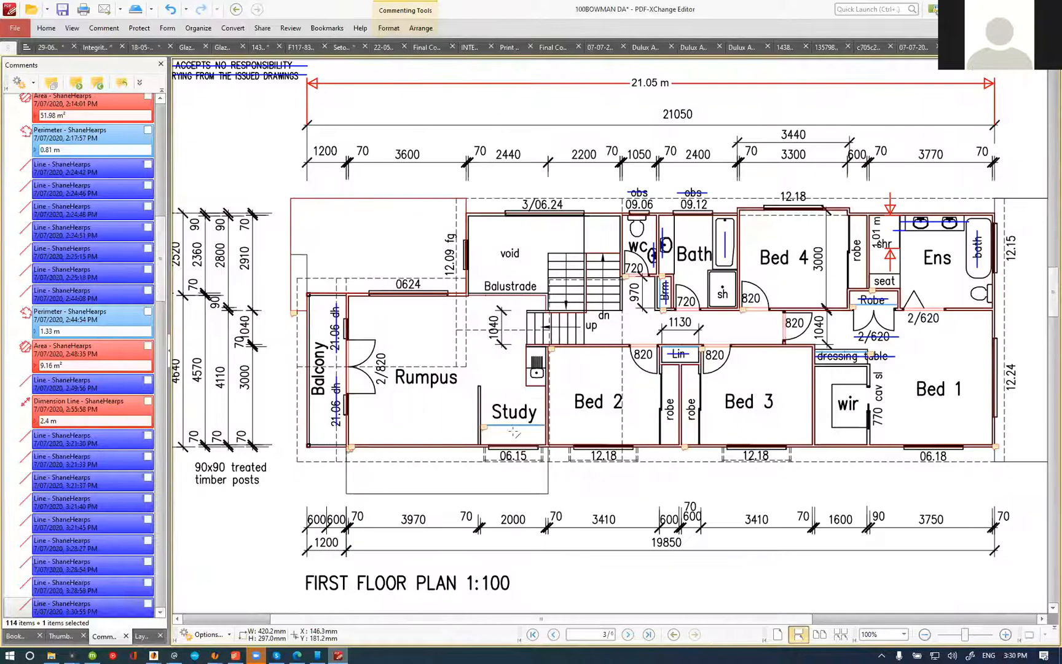
{"action": "scroll", "coordinate": [514, 433], "scroll_direction": "down", "scroll_amount": 2}
{"action": "scroll", "coordinate": [504, 427], "scroll_direction": "down", "scroll_amount": 6}
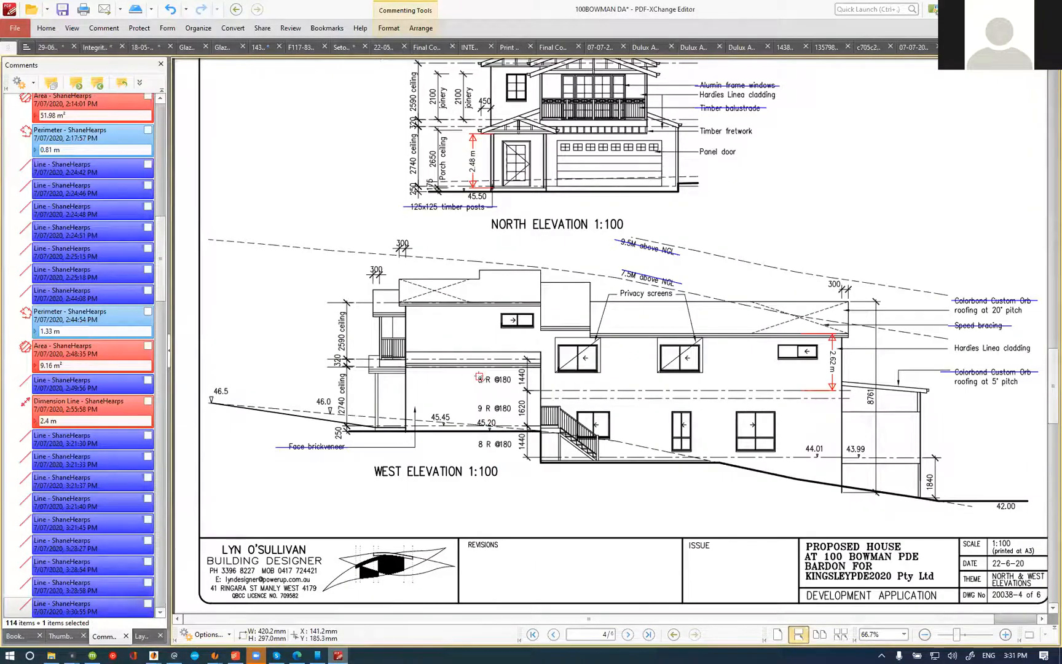
{"action": "scroll", "coordinate": [434, 369], "scroll_direction": "up", "scroll_amount": 6}
{"action": "scroll", "coordinate": [394, 349], "scroll_direction": "up", "scroll_amount": 1}
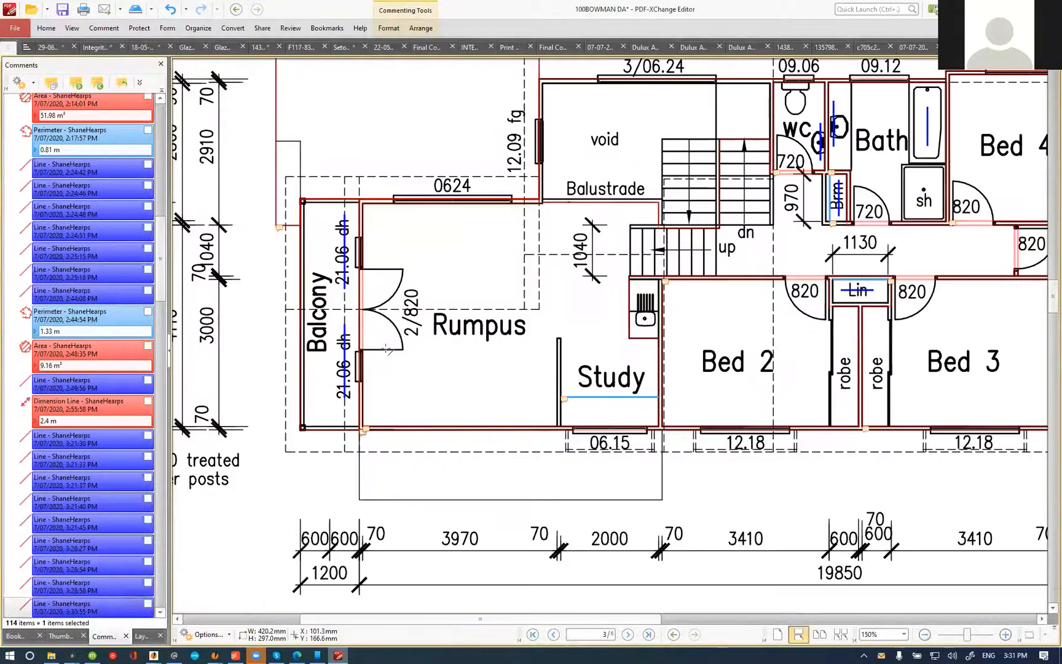
{"action": "scroll", "coordinate": [381, 372], "scroll_direction": "down", "scroll_amount": 1}
{"action": "scroll", "coordinate": [467, 374], "scroll_direction": "down", "scroll_amount": 1}
{"action": "scroll", "coordinate": [471, 374], "scroll_direction": "down", "scroll_amount": 8}
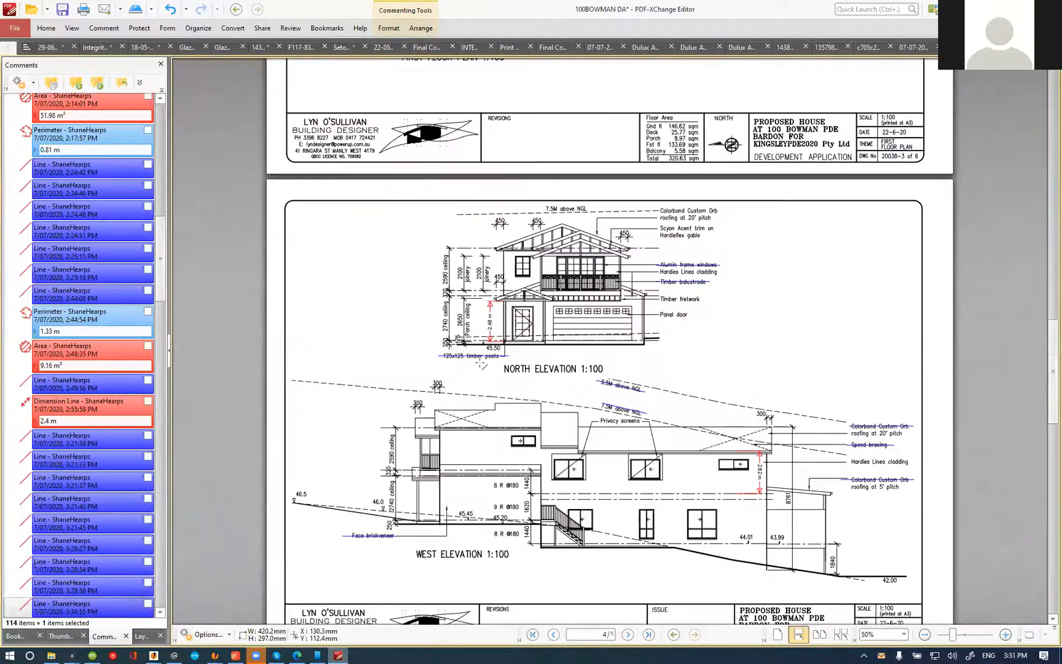
{"action": "scroll", "coordinate": [707, 416], "scroll_direction": "up", "scroll_amount": 1}
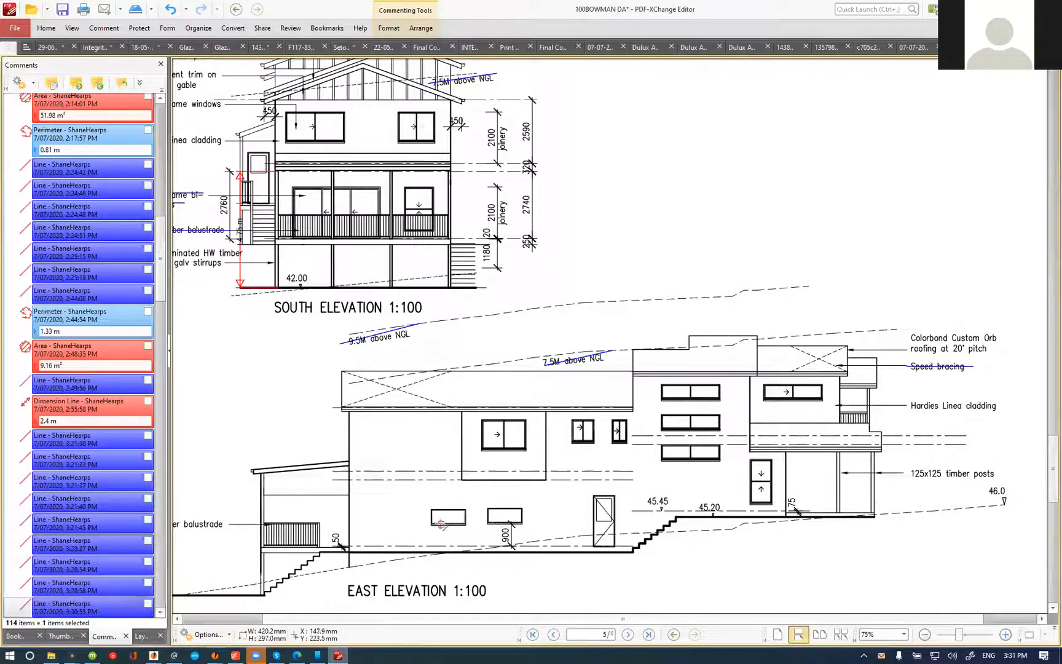
{"action": "scroll", "coordinate": [510, 525], "scroll_direction": "down", "scroll_amount": 1}
{"action": "scroll", "coordinate": [511, 525], "scroll_direction": "up", "scroll_amount": 10}
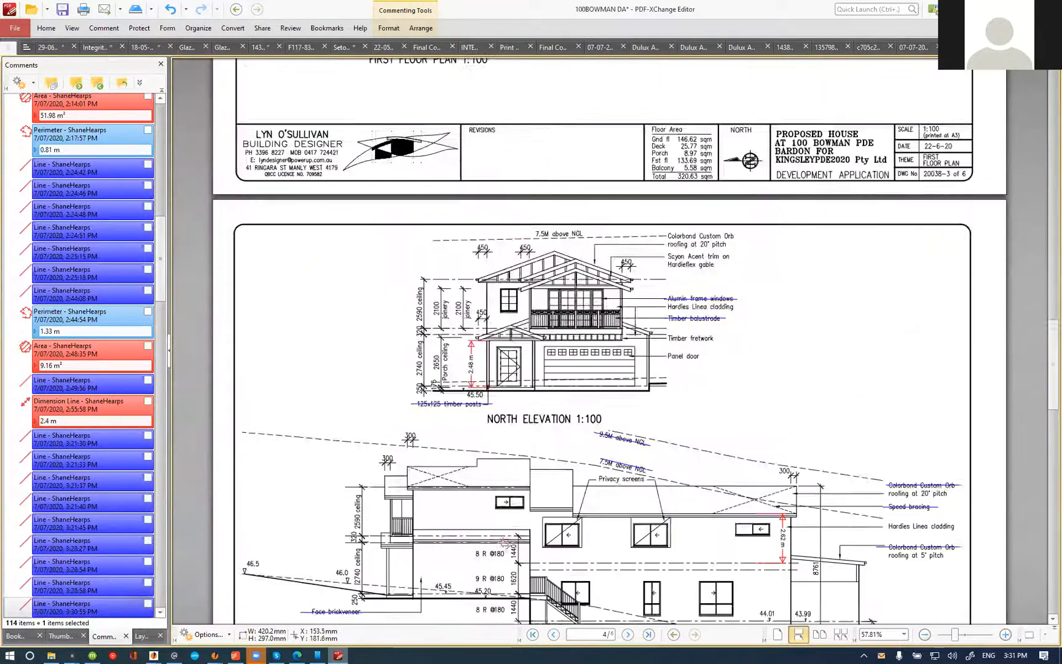
{"action": "scroll", "coordinate": [499, 541], "scroll_direction": "up", "scroll_amount": 5}
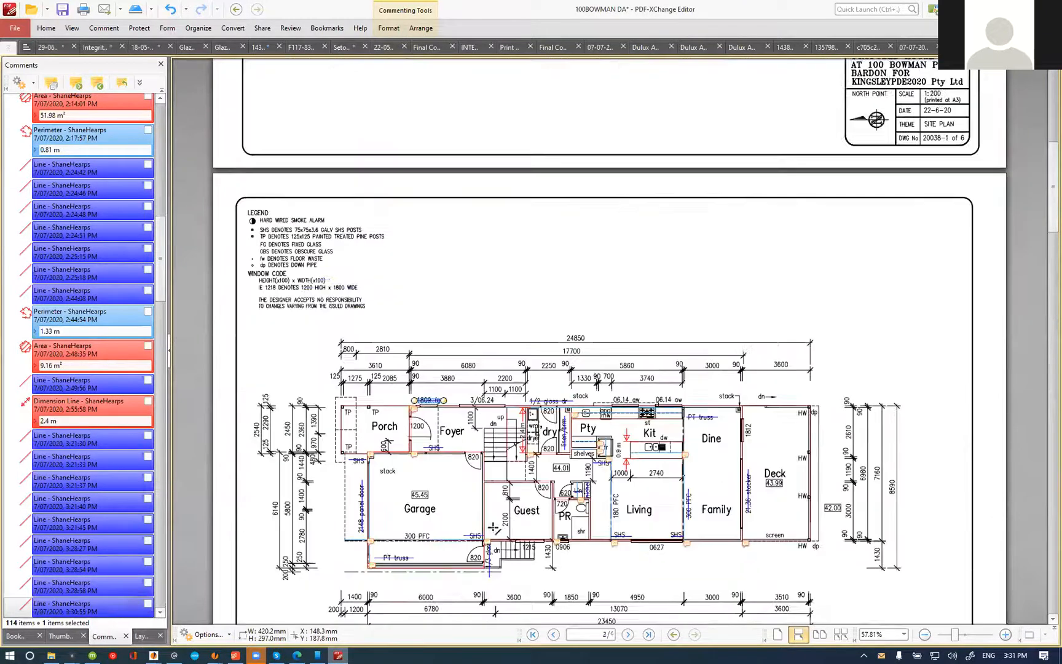
{"action": "scroll", "coordinate": [677, 398], "scroll_direction": "down", "scroll_amount": 1}
{"action": "scroll", "coordinate": [576, 396], "scroll_direction": "down", "scroll_amount": 6}
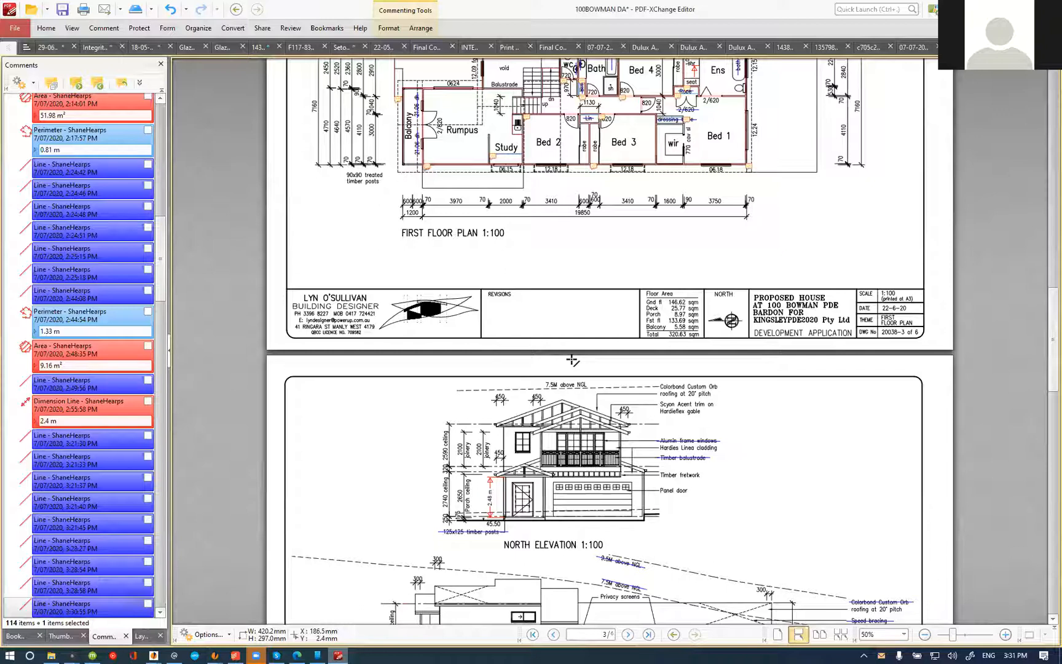
{"action": "scroll", "coordinate": [573, 360], "scroll_direction": "up", "scroll_amount": 5}
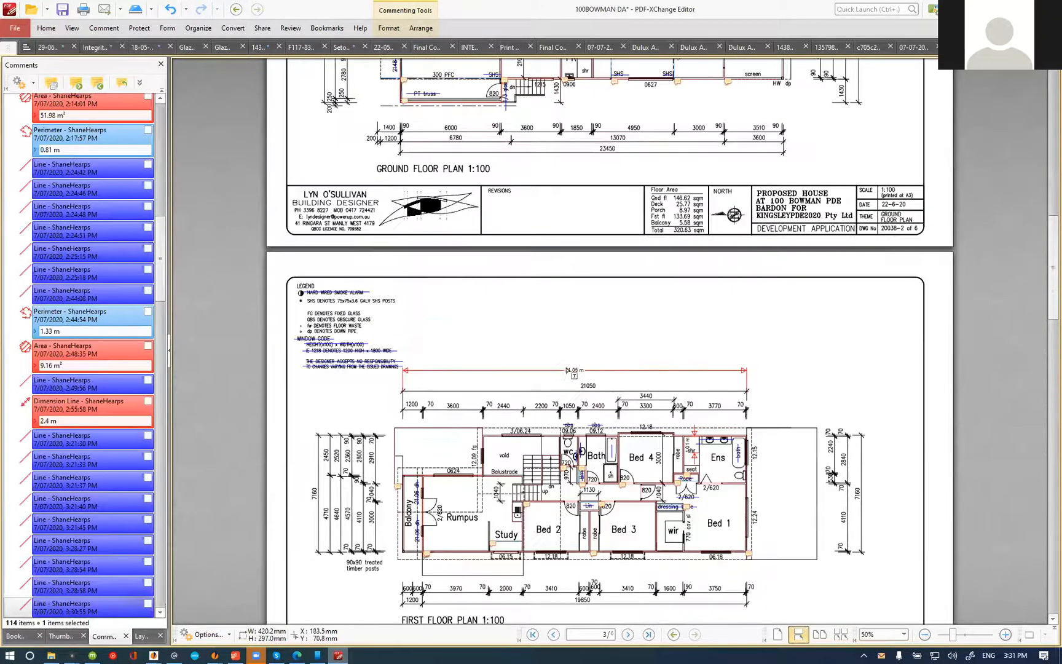
{"action": "scroll", "coordinate": [576, 476], "scroll_direction": "up", "scroll_amount": 2}
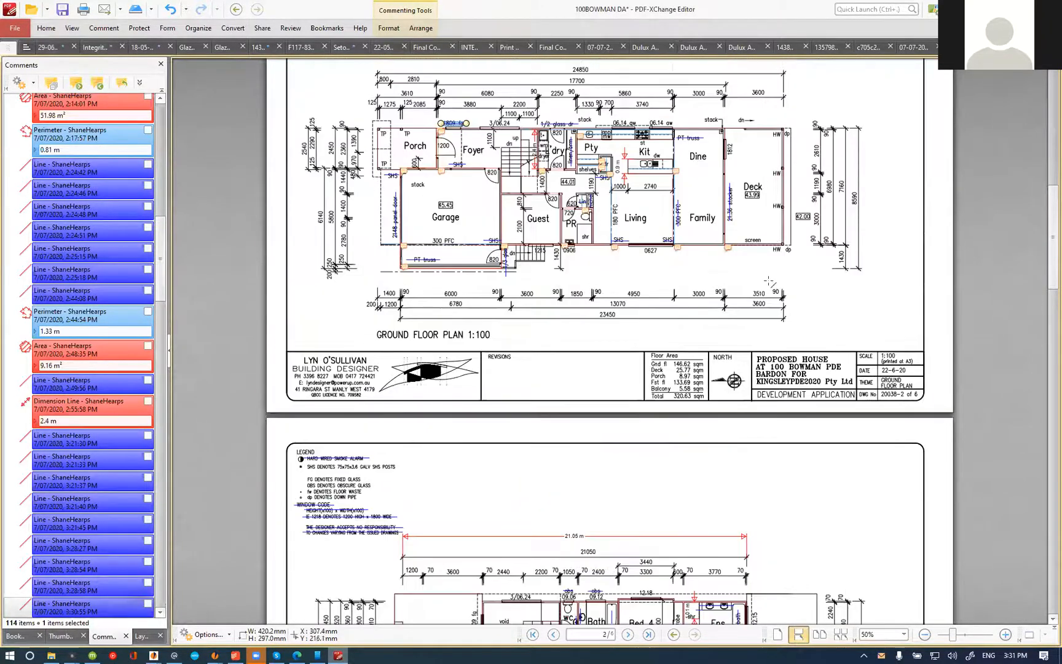
{"action": "scroll", "coordinate": [770, 282], "scroll_direction": "down", "scroll_amount": 10}
Step: Switch to the estimate, set the Foyer and Rumpus fixed glass windows quantity to 4 and append "(four (4) in total)" to its name
{"action": "key", "text": "alt+Tab"}
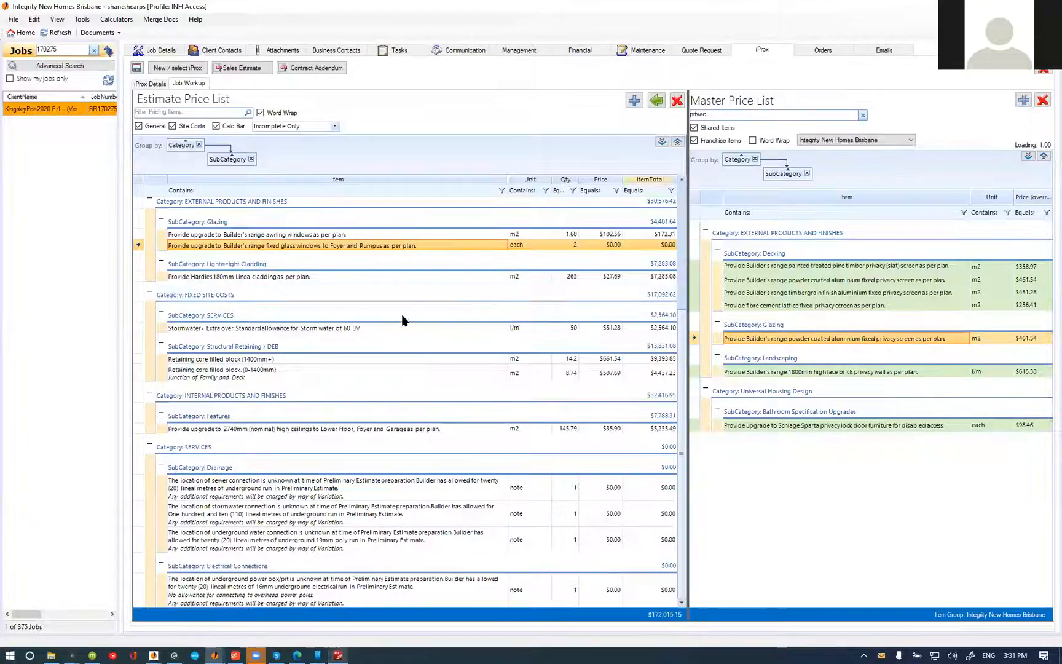
{"action": "left_click", "coordinate": [572, 244]}
{"action": "type", "text": "4"}
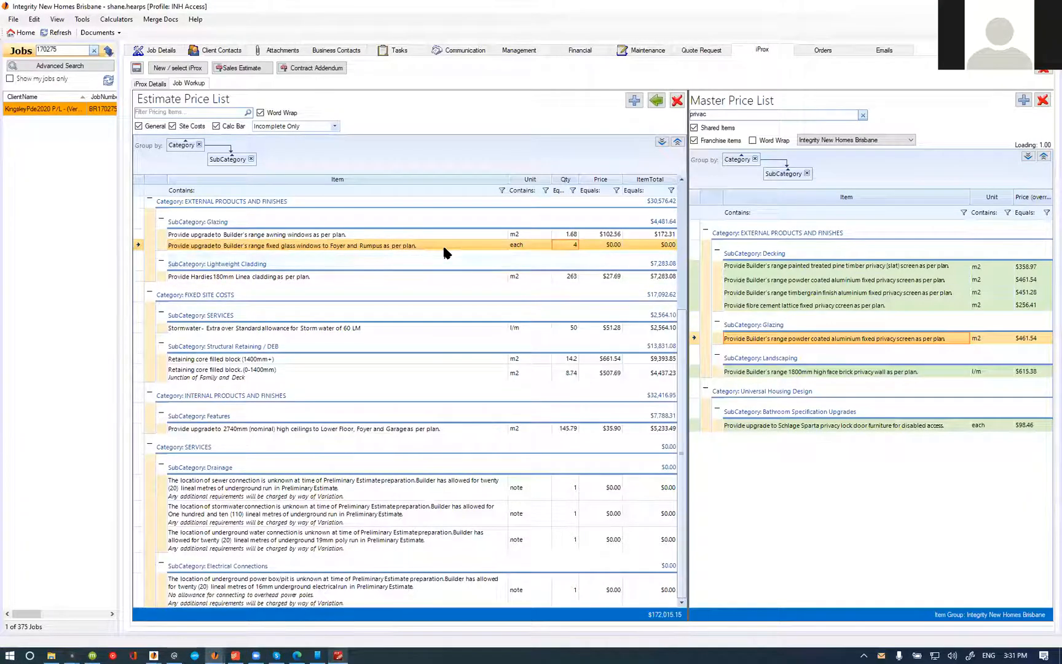
{"action": "double_click", "coordinate": [442, 244]}
{"action": "left_click", "coordinate": [254, 197]}
{"action": "left_click", "coordinate": [209, 262]}
{"action": "type", "text": "(four (4) in total"}
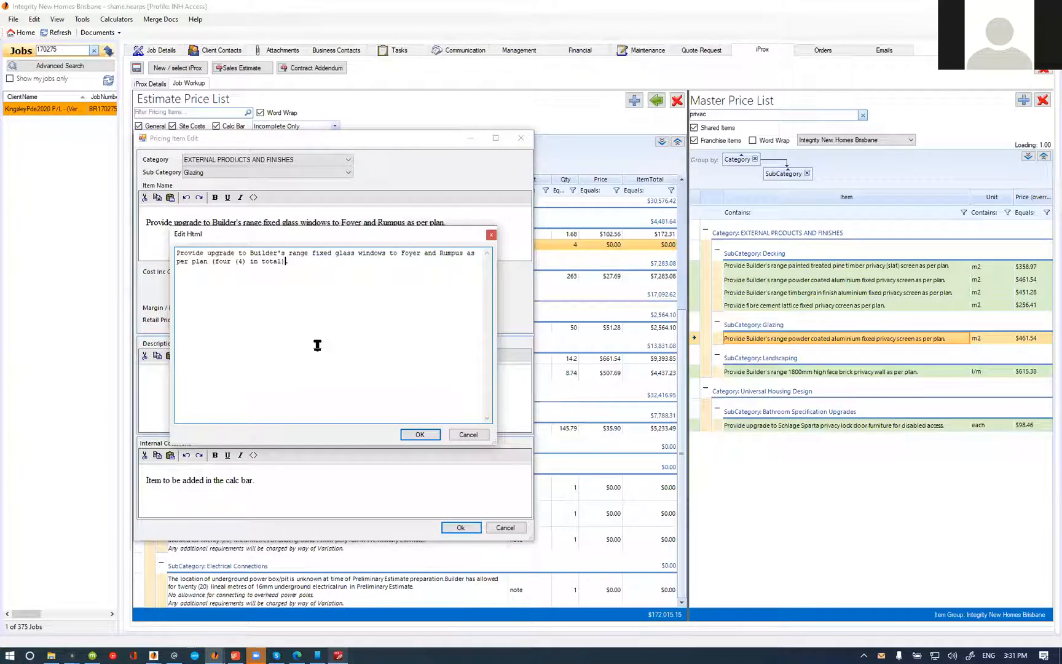
{"action": "left_click", "coordinate": [420, 435]}
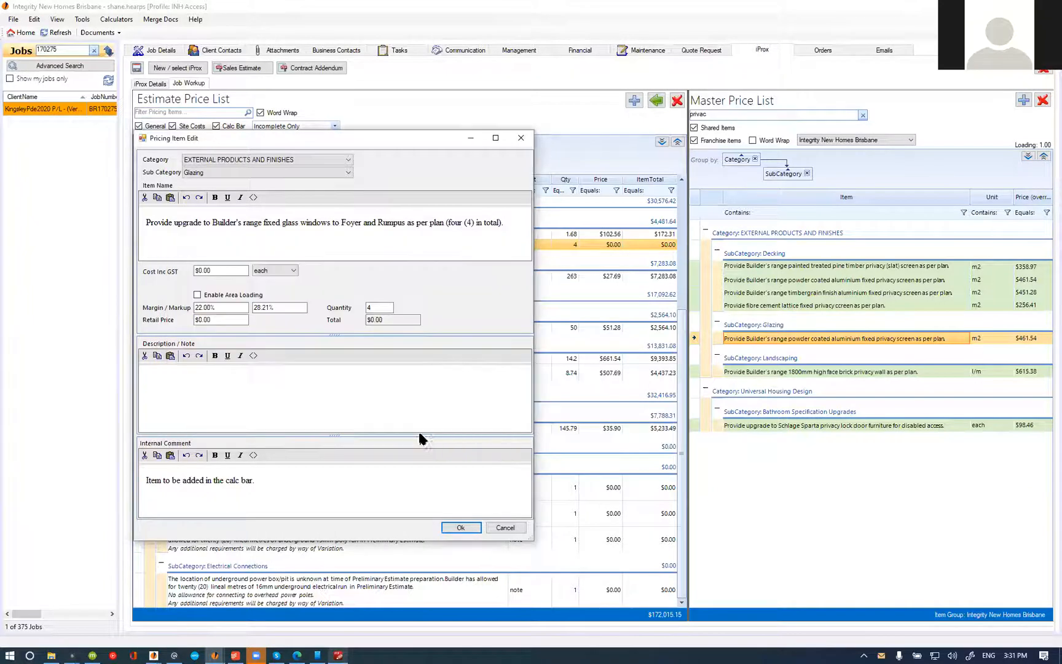
{"action": "left_click", "coordinate": [463, 528]}
Step: Filter the estimate price list for "custom" and select the custom glazed windows item's quantity
{"action": "left_click", "coordinate": [187, 110]}
{"action": "type", "text": "custom"}
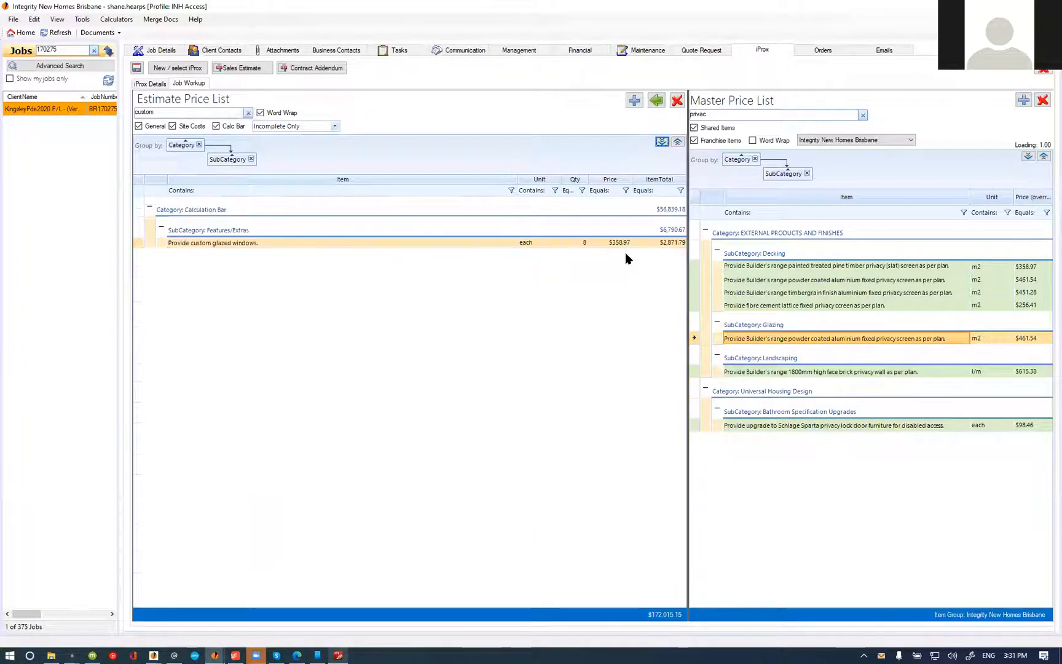
{"action": "left_click", "coordinate": [576, 243]}
Step: Switch to PDF-XChange Editor and examine the windows on the north elevation and the first floor plan
{"action": "key", "text": "alt+Tab"}
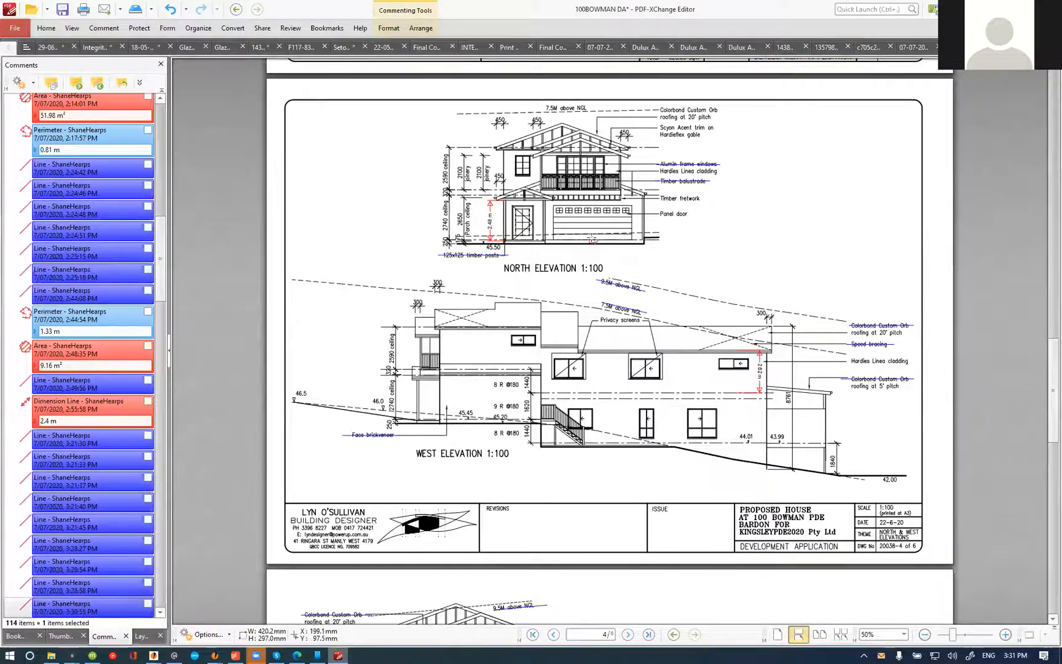
{"action": "scroll", "coordinate": [501, 163], "scroll_direction": "up", "scroll_amount": 5}
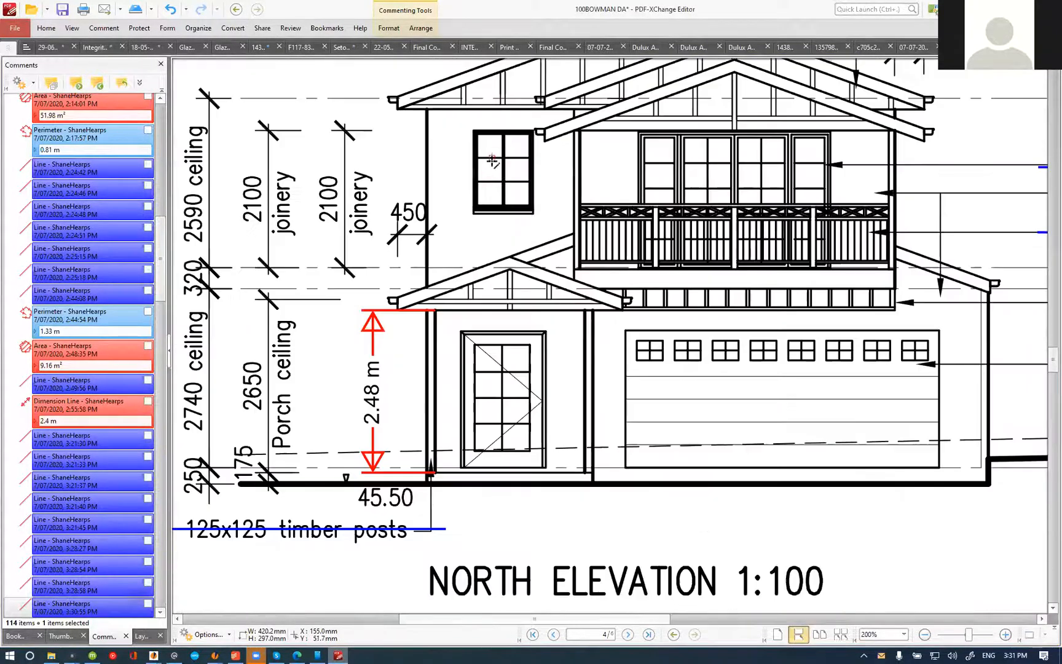
{"action": "scroll", "coordinate": [492, 163], "scroll_direction": "down", "scroll_amount": 5}
{"action": "scroll", "coordinate": [493, 162], "scroll_direction": "up", "scroll_amount": 5}
{"action": "scroll", "coordinate": [442, 298], "scroll_direction": "up", "scroll_amount": 4}
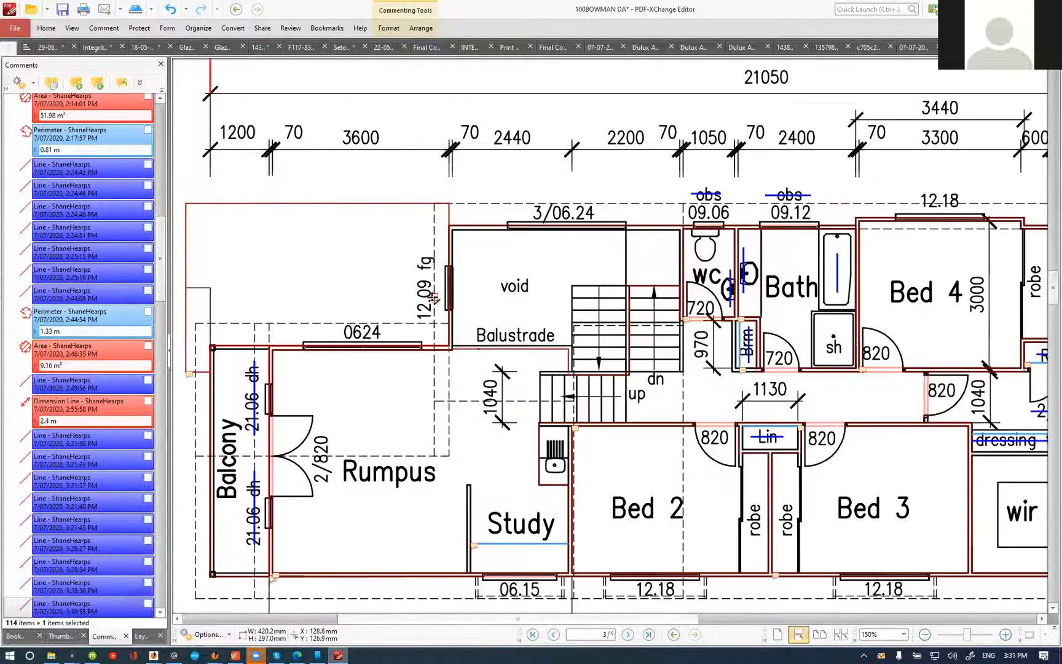
{"action": "scroll", "coordinate": [406, 264], "scroll_direction": "down", "scroll_amount": 4}
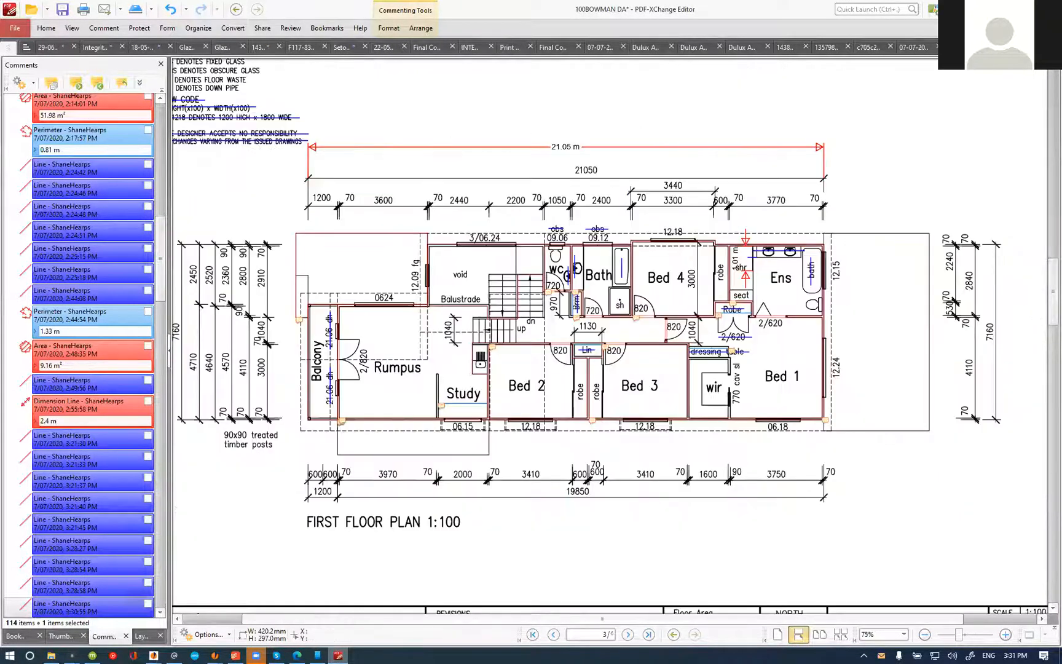
Step: Switch to the estimate and list both complete and incomplete items matching "custom", with all groups expanded
{"action": "key", "text": "alt+Tab"}
{"action": "left_click", "coordinate": [289, 126]}
{"action": "left_click", "coordinate": [297, 136]}
{"action": "left_click", "coordinate": [663, 141]}
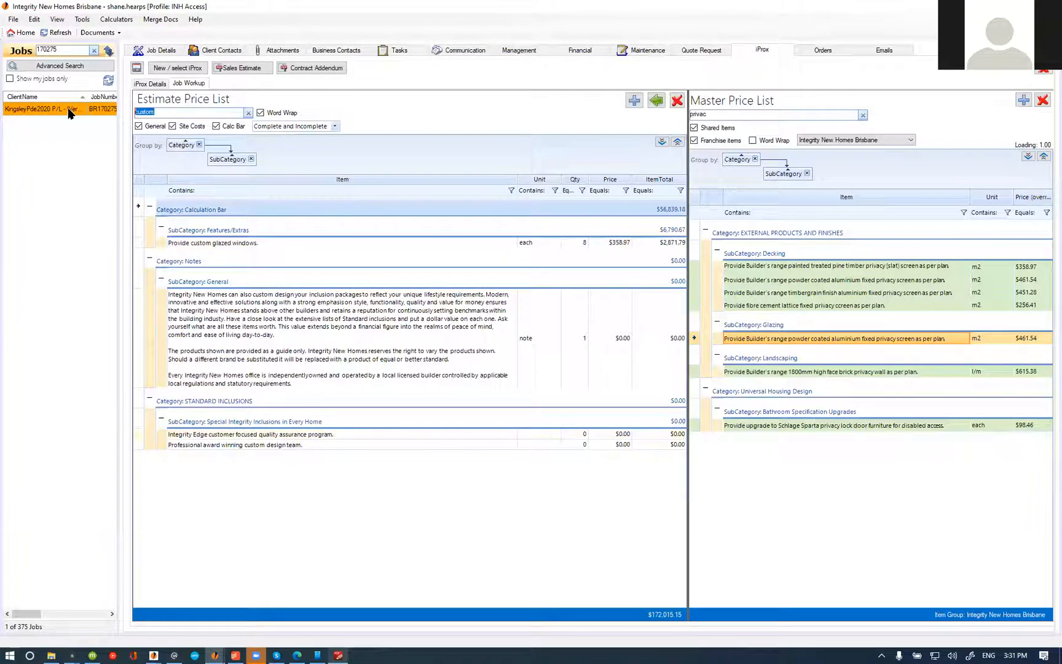
Step: Filter the estimate price list for "fixed" and show only the complete items
{"action": "left_click", "coordinate": [659, 140]}
{"action": "left_click", "coordinate": [275, 127]}
{"action": "left_click", "coordinate": [280, 146]}
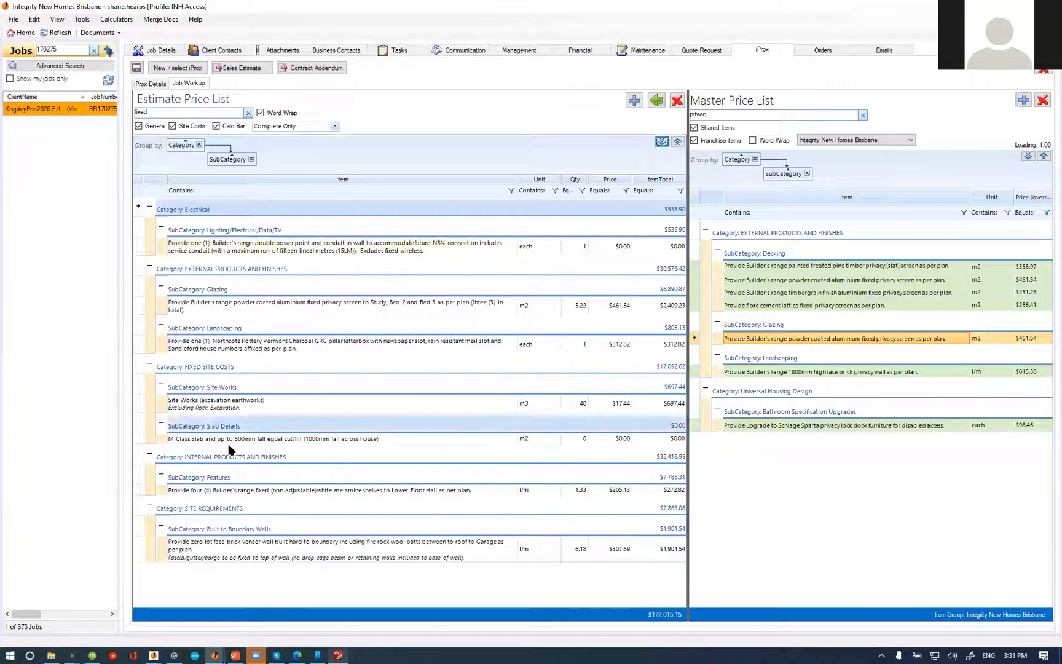
Step: Show only the incomplete items matching "fixed" in the estimate price list, with all groups expanded
{"action": "left_click", "coordinate": [280, 127]}
{"action": "left_click", "coordinate": [270, 158]}
{"action": "left_click", "coordinate": [301, 244]}
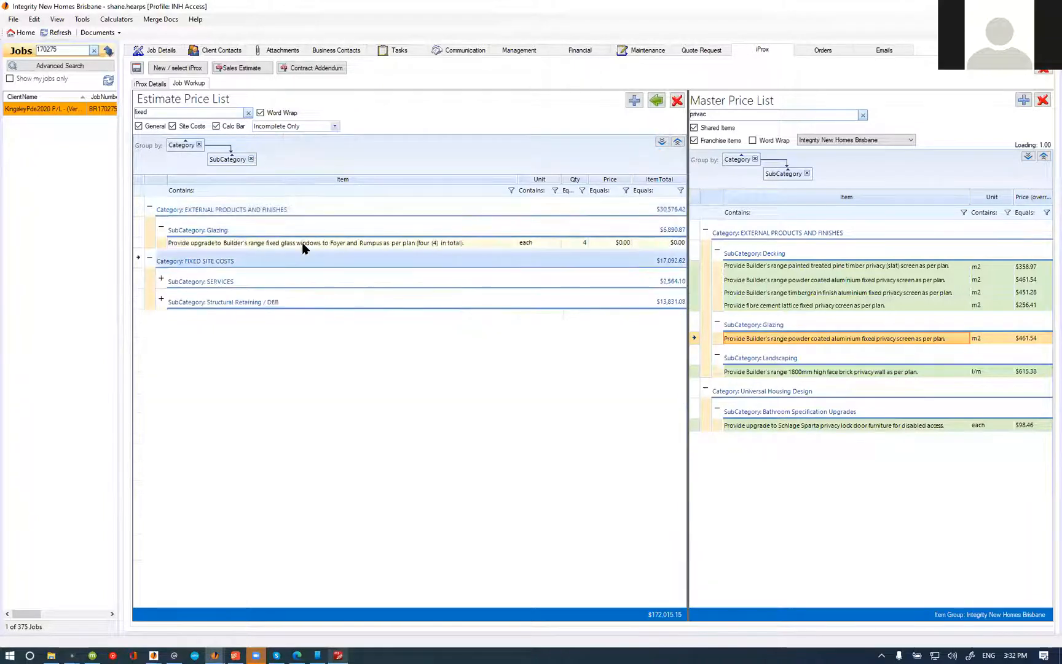
{"action": "left_click", "coordinate": [662, 141]}
Step: Edit the fixed glass windows item's name so the rooms read "Foyer, Void and Rumpus"
{"action": "double_click", "coordinate": [358, 244]}
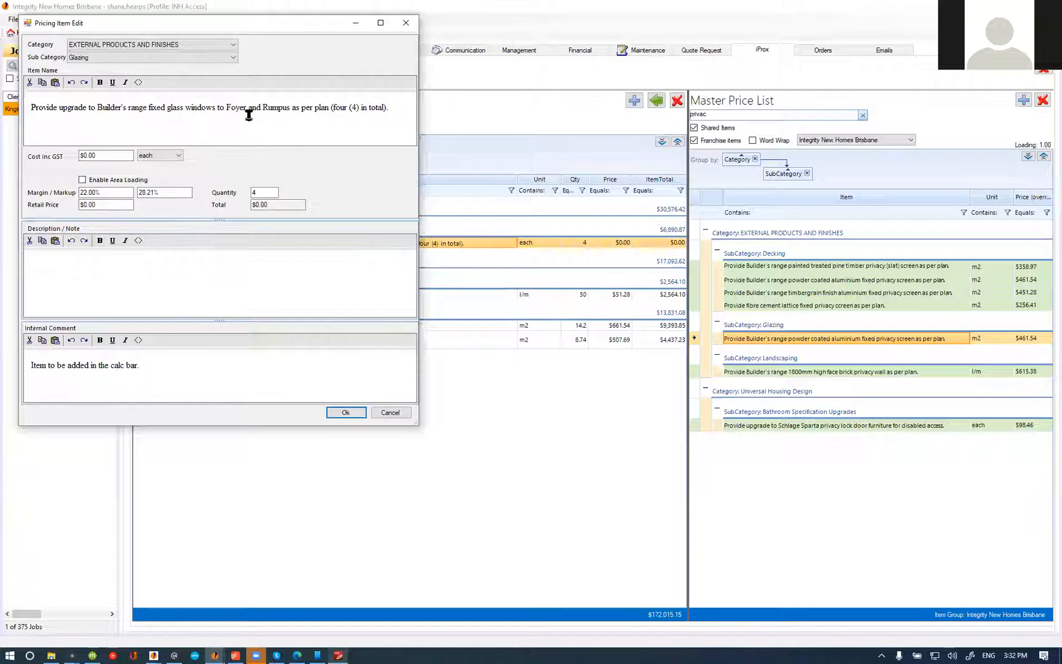
{"action": "left_click", "coordinate": [139, 82]}
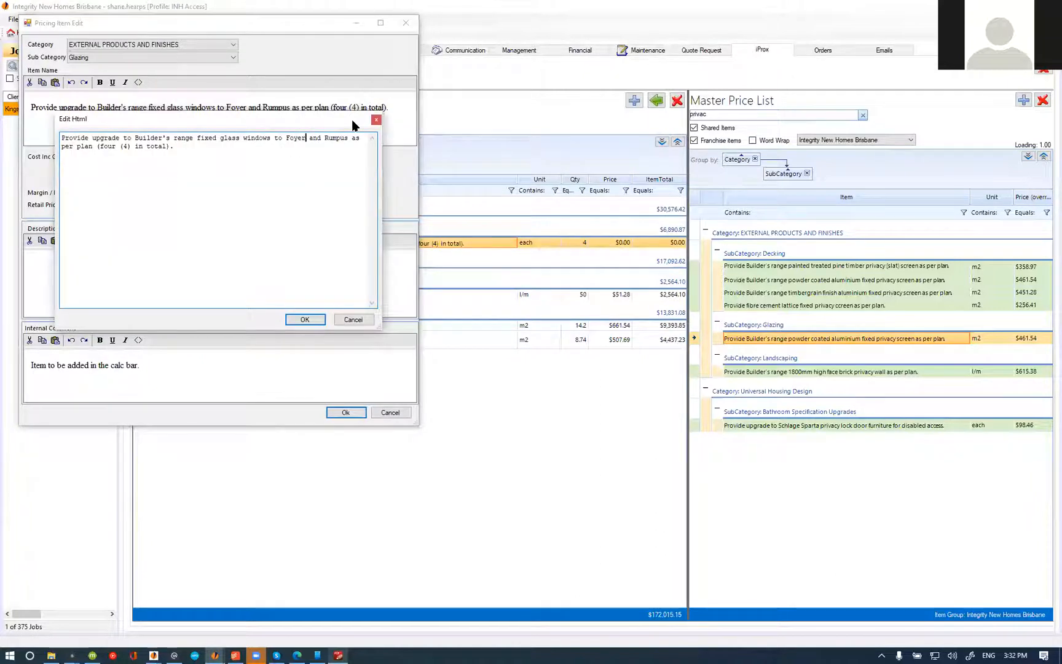
{"action": "type", "text": ", Void"}
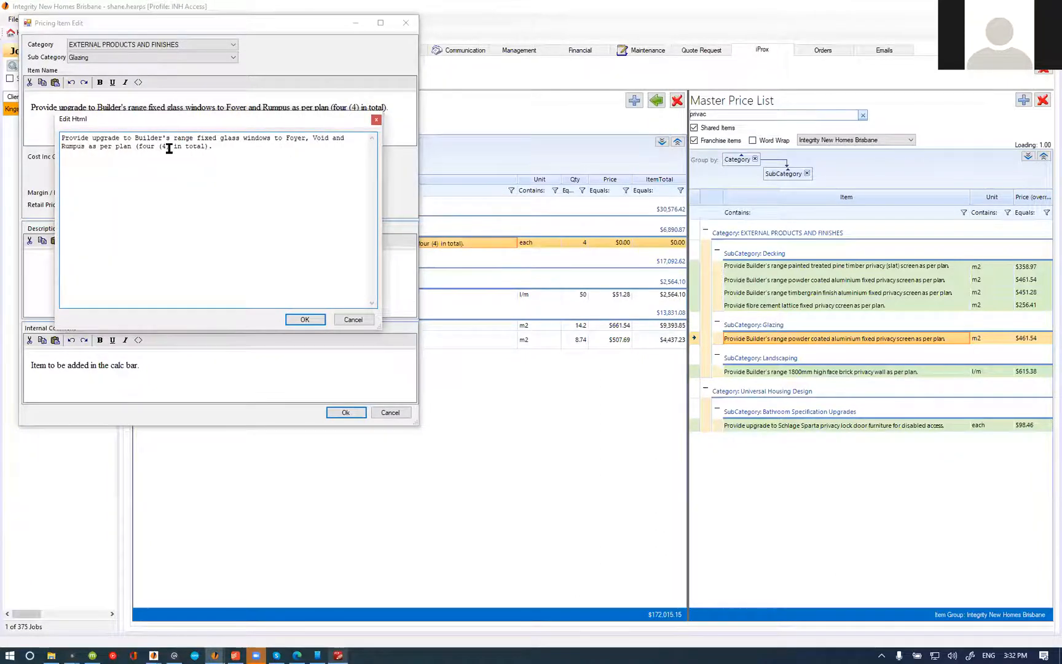
Step: Switch to PDF-XChange Editor and strike through the void's "12.09 fg" and "3/06.24" window labels on the first floor plan
{"action": "left_click", "coordinate": [339, 655]}
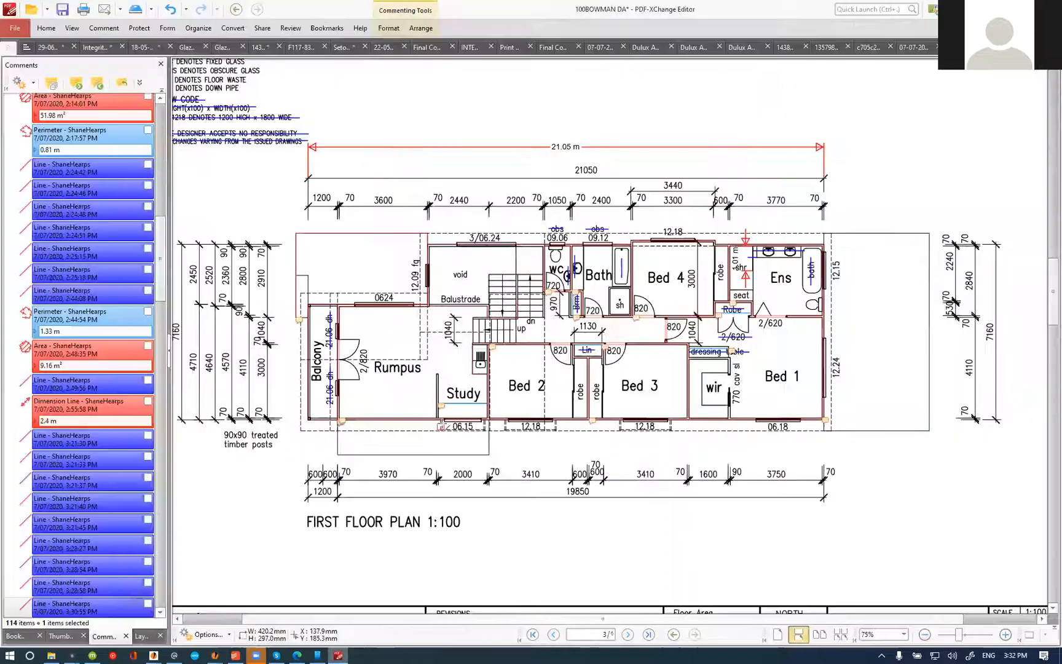
{"action": "scroll", "coordinate": [405, 255], "scroll_direction": "up", "scroll_amount": 3}
{"action": "left_click_drag", "start_coordinate": [421, 252], "coordinate": [423, 297]}
{"action": "key", "text": "Escape"}
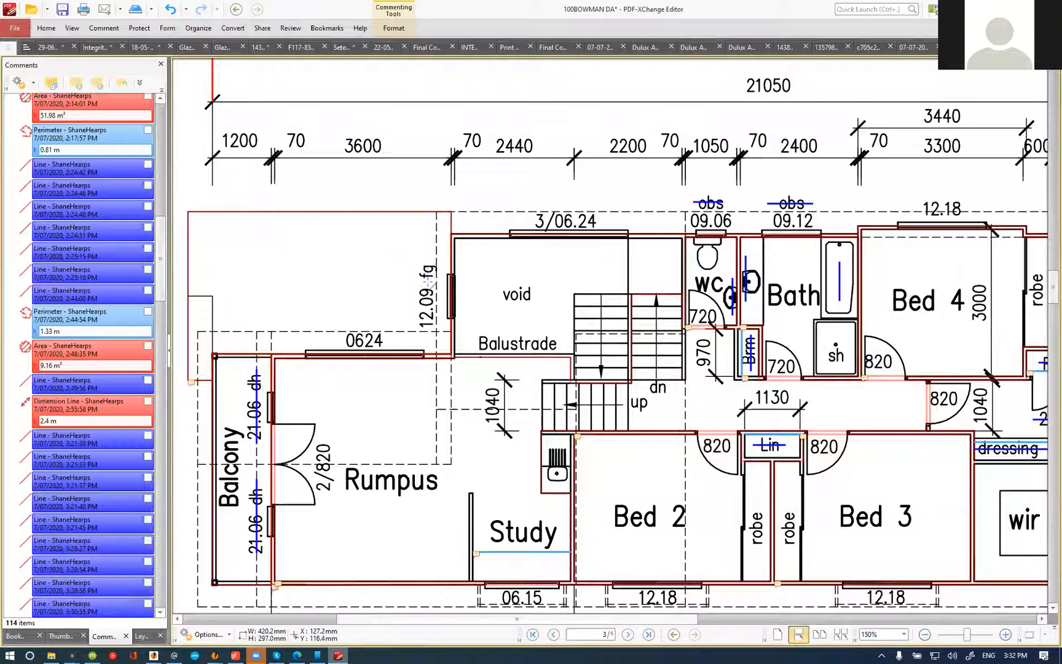
{"action": "left_click", "coordinate": [424, 332]}
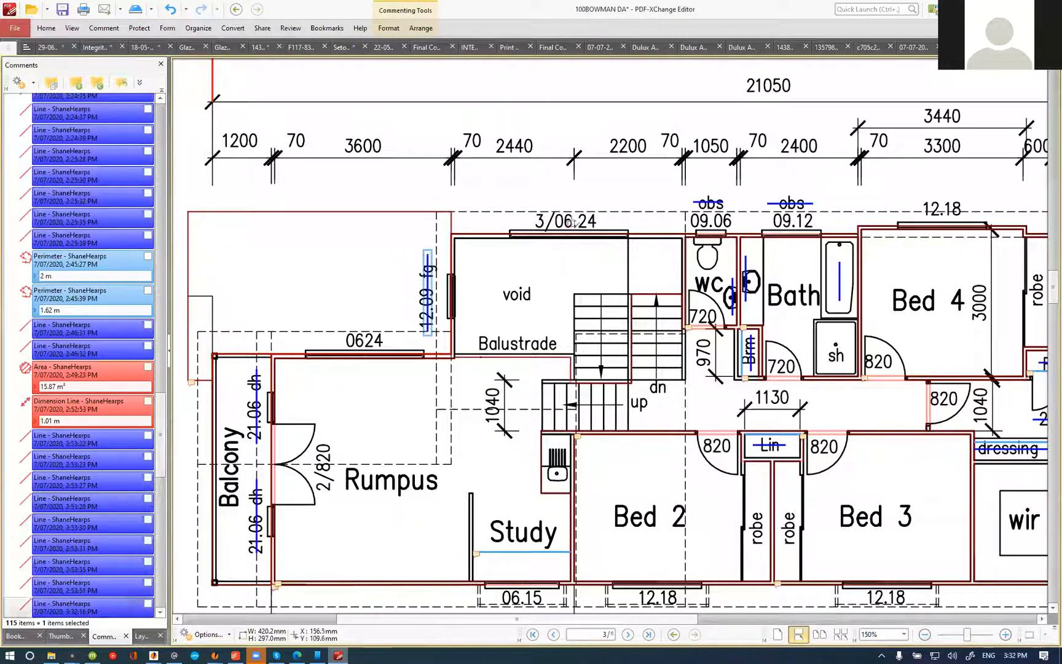
{"action": "left_click_drag", "start_coordinate": [524, 222], "coordinate": [627, 222]}
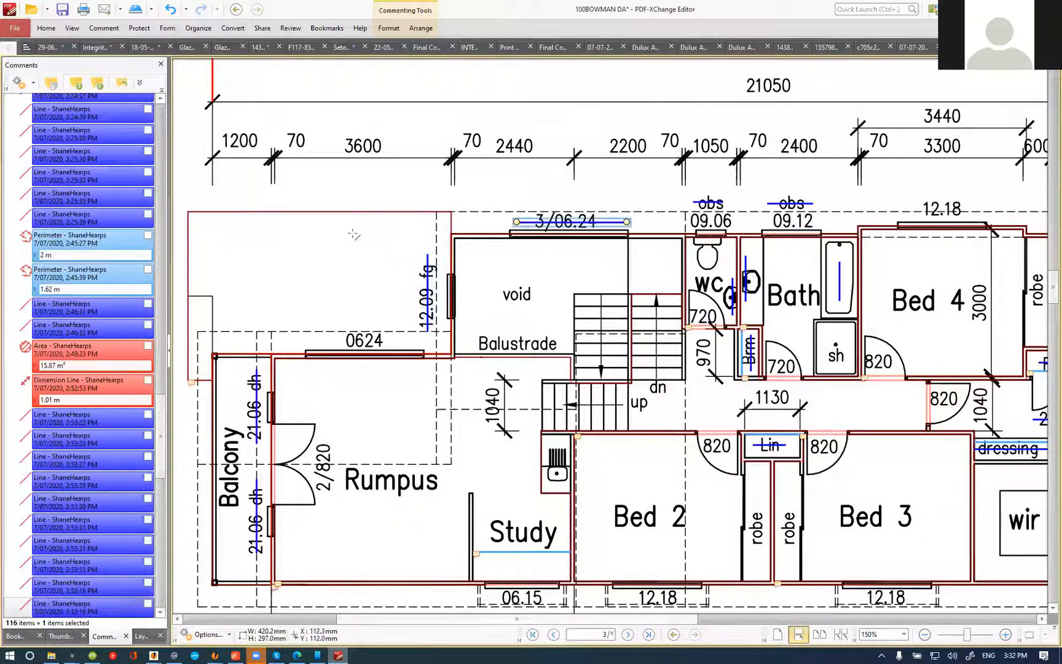
Step: Strike through the three stacked fixed windows of the void on the east elevation with horizontal lines
{"action": "scroll", "coordinate": [354, 235], "scroll_direction": "down", "scroll_amount": 2}
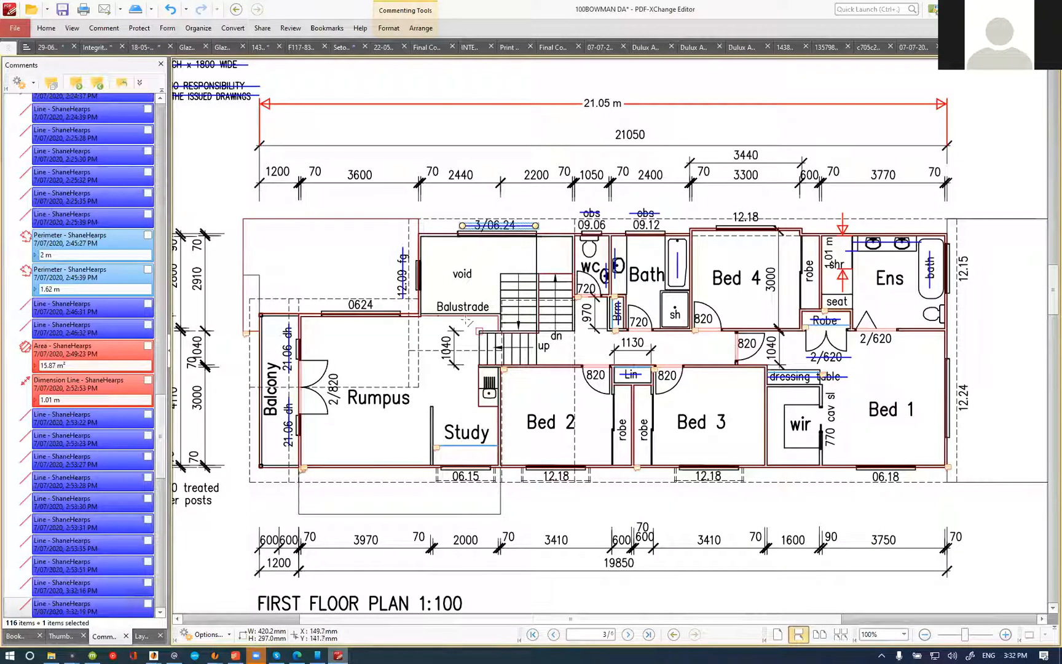
{"action": "scroll", "coordinate": [309, 333], "scroll_direction": "down", "scroll_amount": 1}
{"action": "scroll", "coordinate": [429, 306], "scroll_direction": "down", "scroll_amount": 15}
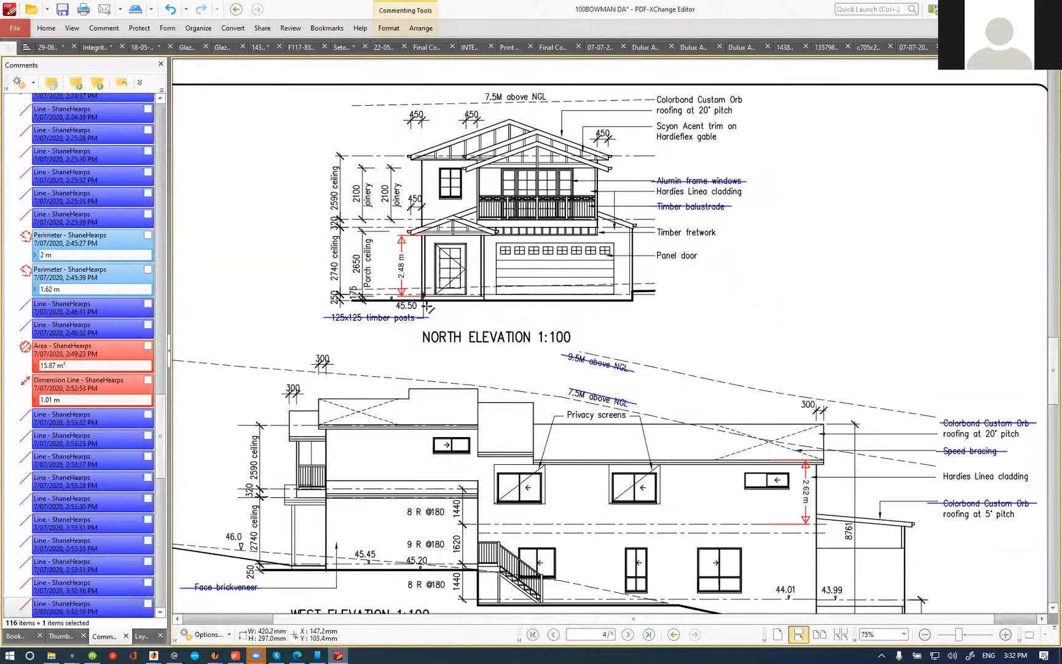
{"action": "scroll", "coordinate": [428, 306], "scroll_direction": "up", "scroll_amount": 2}
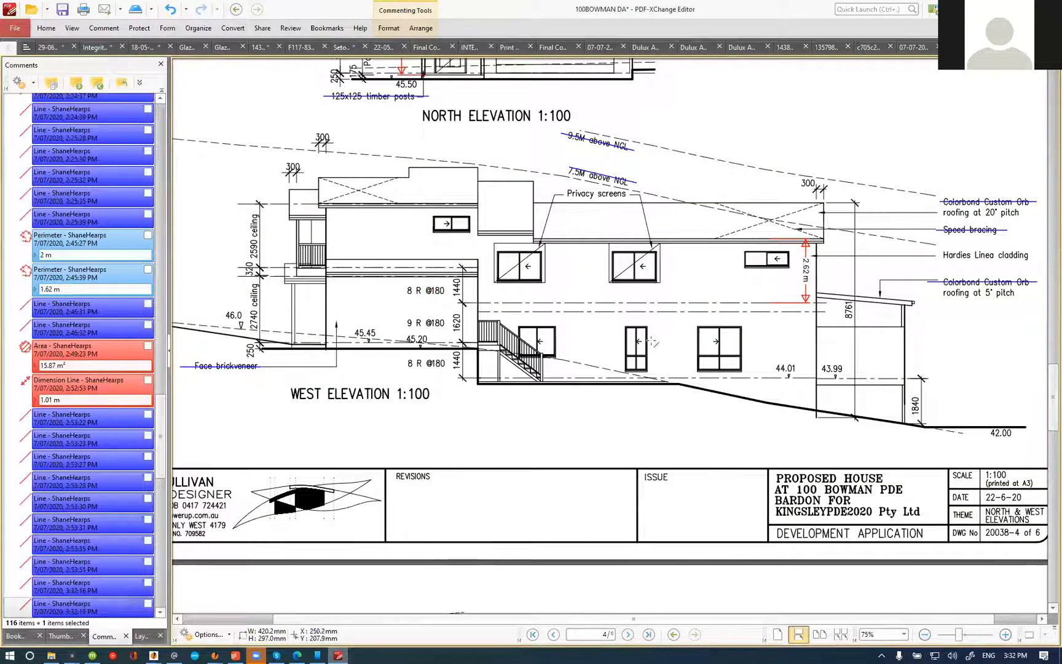
{"action": "scroll", "coordinate": [452, 356], "scroll_direction": "down", "scroll_amount": 6}
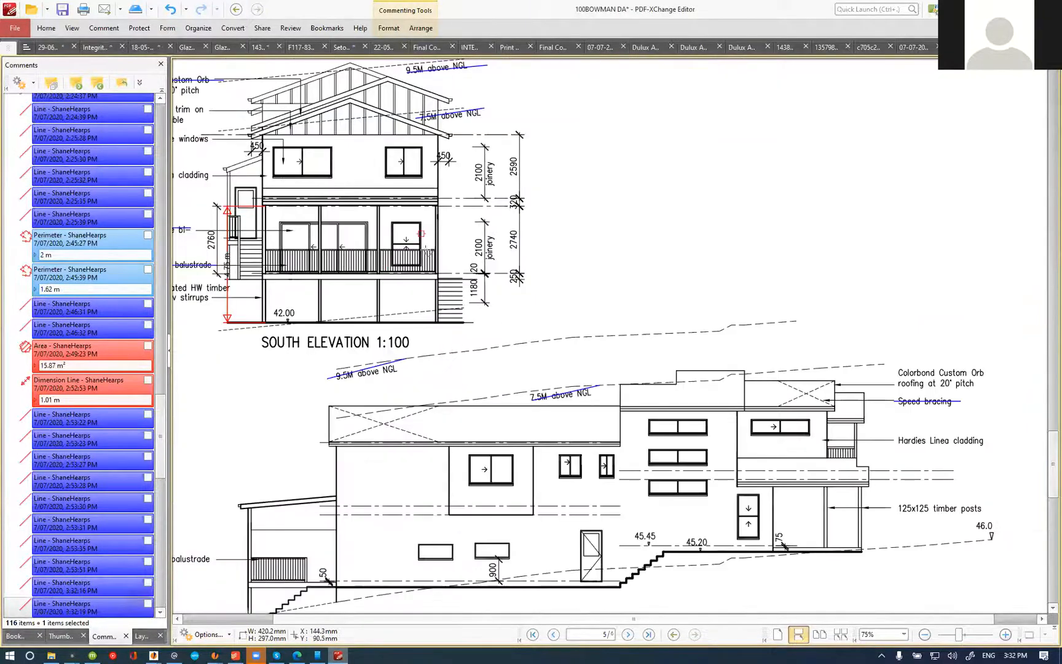
{"action": "scroll", "coordinate": [679, 399], "scroll_direction": "down", "scroll_amount": 6}
{"action": "left_click_drag", "start_coordinate": [640, 262], "coordinate": [707, 261]}
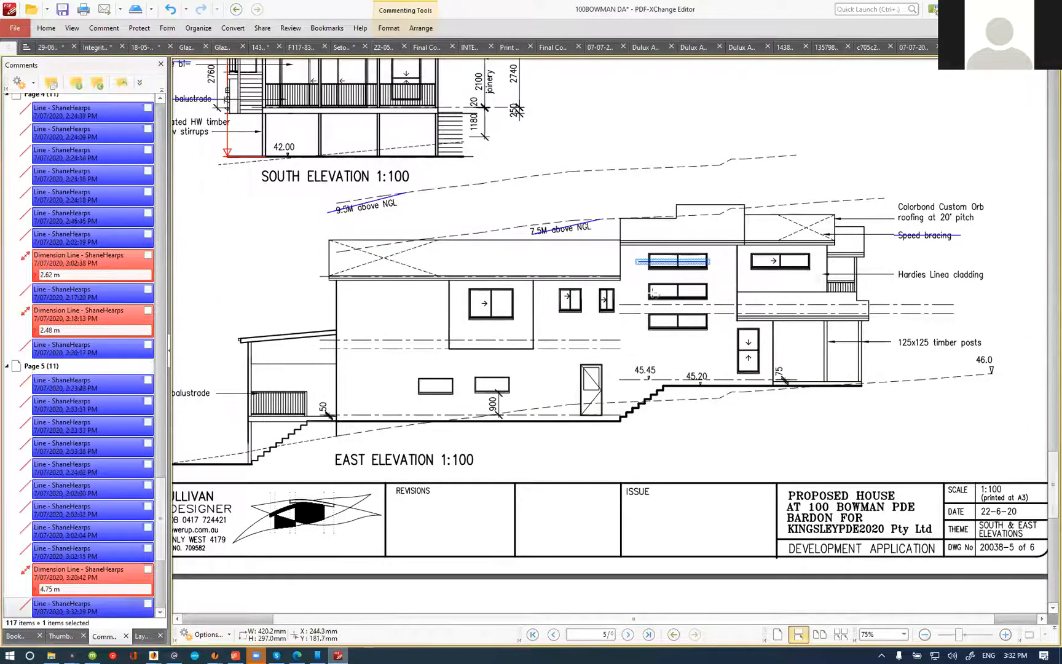
{"action": "left_click_drag", "start_coordinate": [643, 295], "coordinate": [714, 295]}
{"action": "left_click_drag", "start_coordinate": [639, 321], "coordinate": [710, 321]}
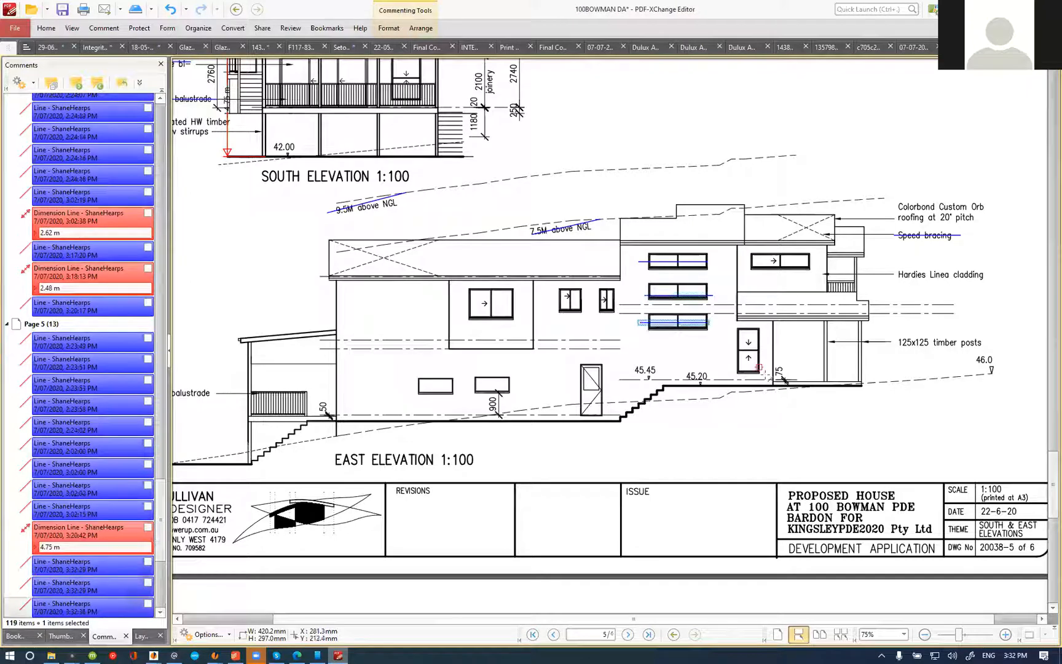
Step: Cross out the upper-storey window above the entry porch on the north elevation with a line
{"action": "scroll", "coordinate": [749, 379], "scroll_direction": "down", "scroll_amount": 15}
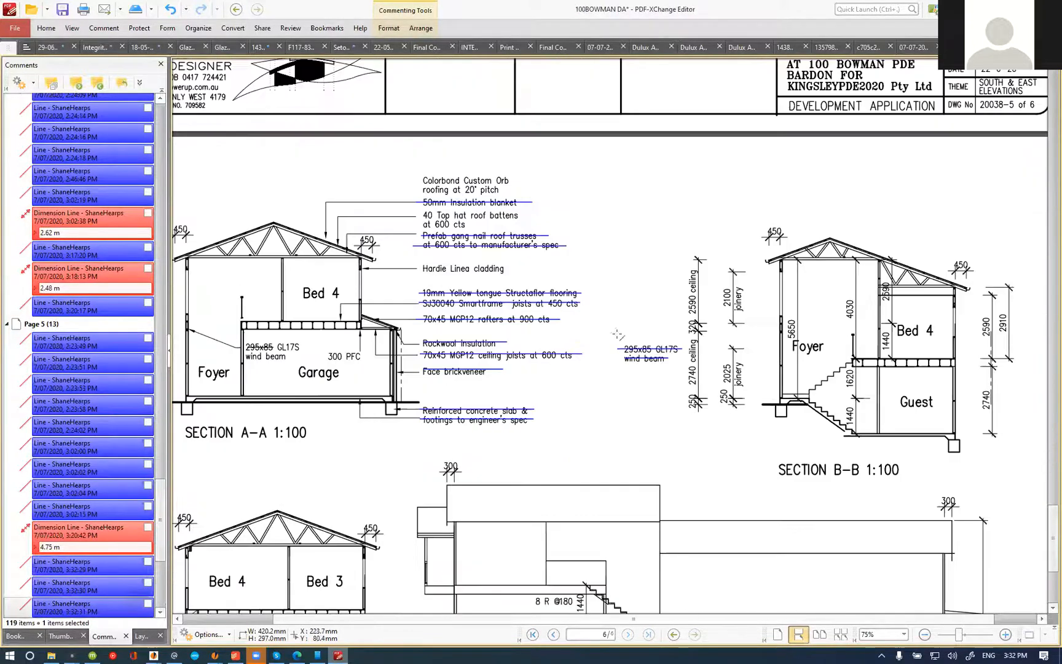
{"action": "scroll", "coordinate": [748, 379], "scroll_direction": "down", "scroll_amount": 1, "text": "ctrl"}
{"action": "scroll", "coordinate": [614, 369], "scroll_direction": "up", "scroll_amount": 10}
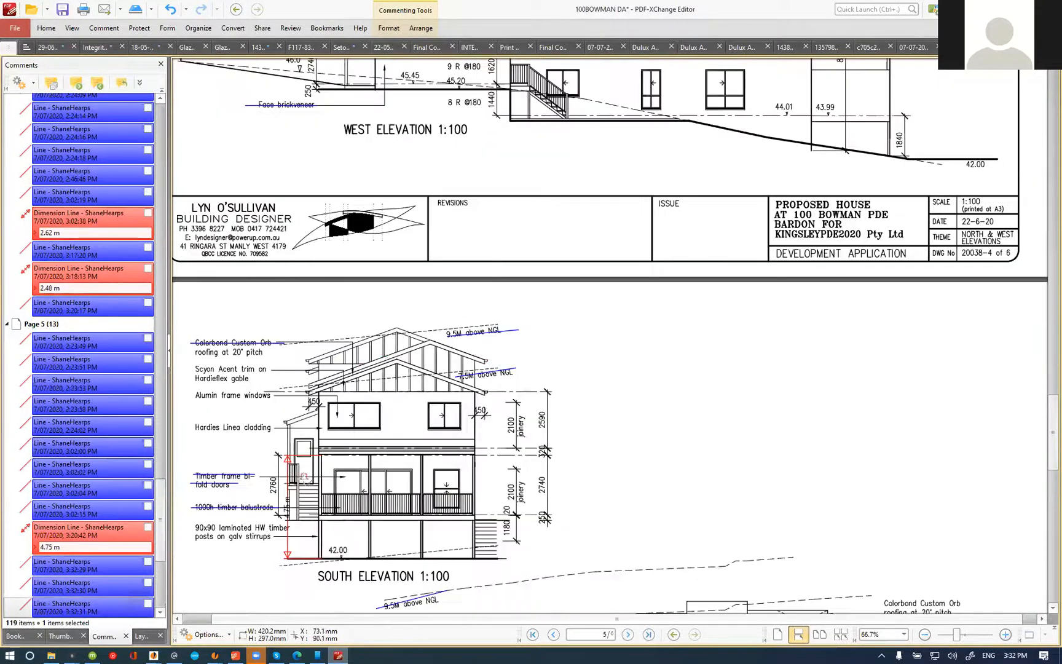
{"action": "scroll", "coordinate": [304, 477], "scroll_direction": "up", "scroll_amount": 8}
{"action": "scroll", "coordinate": [473, 396], "scroll_direction": "up", "scroll_amount": 5}
{"action": "scroll", "coordinate": [492, 398], "scroll_direction": "up", "scroll_amount": 4, "text": "ctrl"}
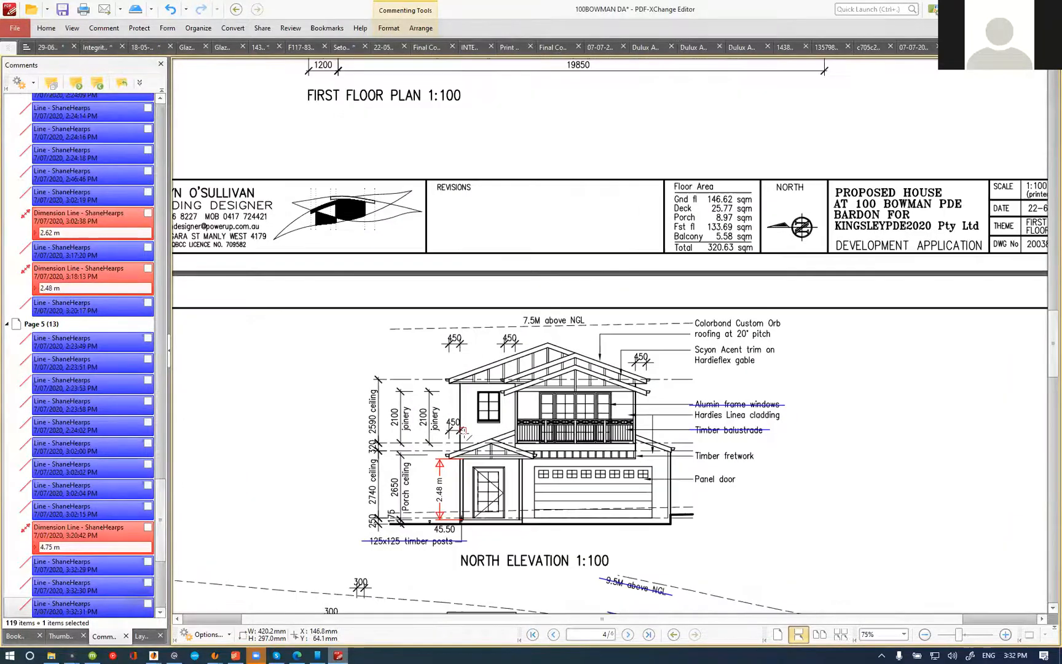
{"action": "left_click", "coordinate": [517, 400]}
{"action": "left_click_drag", "start_coordinate": [517, 400], "coordinate": [526, 408]}
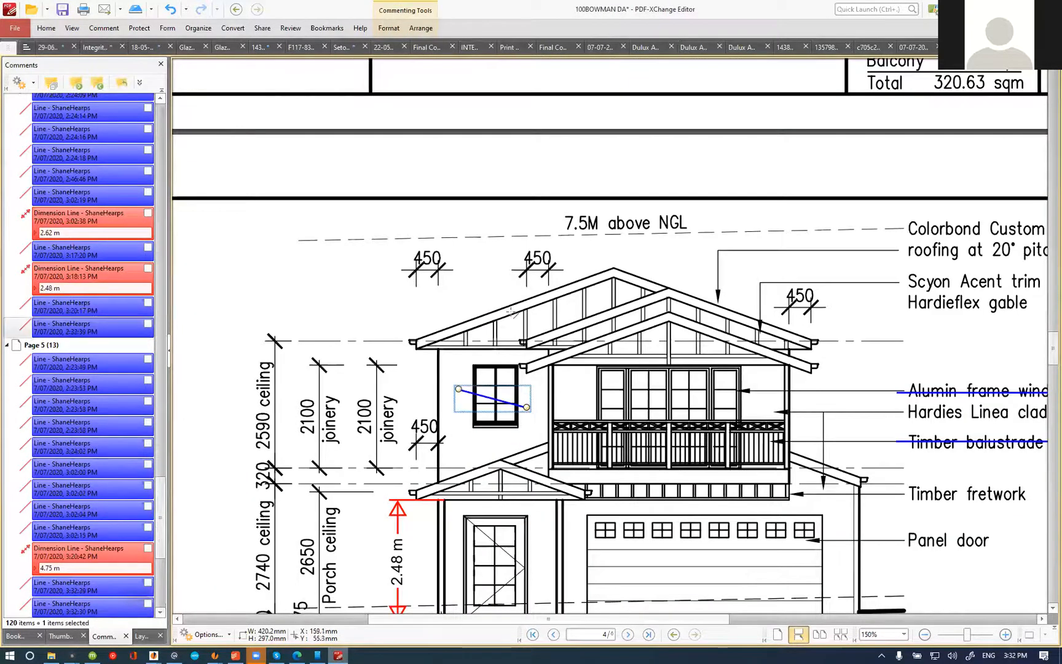
Step: Check the west, south and east elevations, then switch to the estimate and save the fixed glass windows item's wording
{"action": "scroll", "coordinate": [523, 402], "scroll_direction": "down", "scroll_amount": 5, "text": "ctrl"}
{"action": "scroll", "coordinate": [523, 406], "scroll_direction": "down", "scroll_amount": 3}
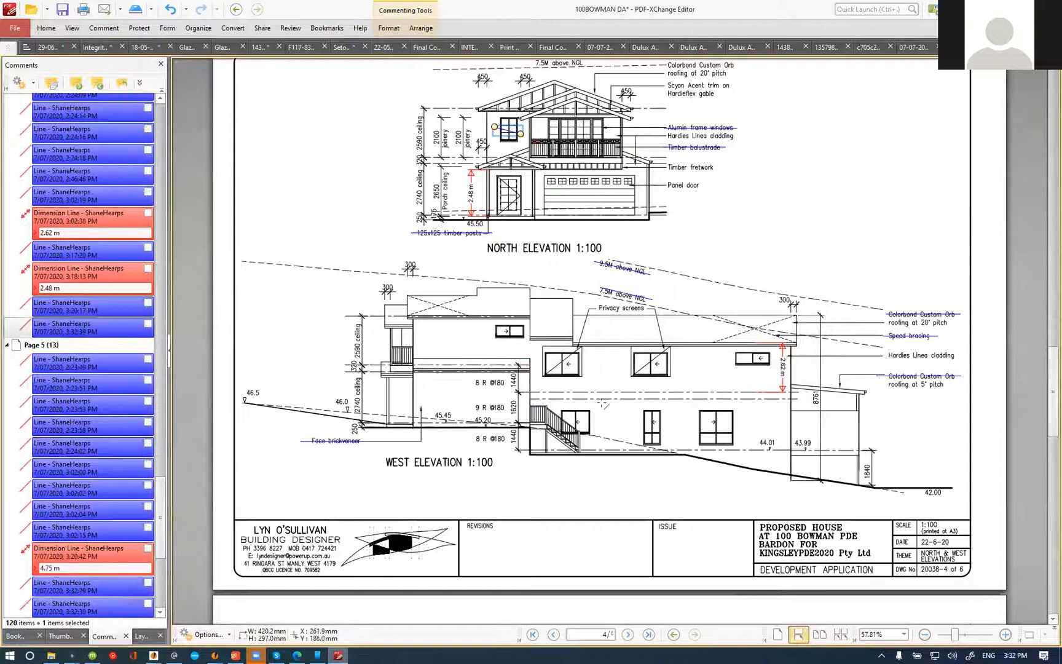
{"action": "scroll", "coordinate": [605, 404], "scroll_direction": "up", "scroll_amount": 3}
{"action": "scroll", "coordinate": [522, 325], "scroll_direction": "down", "scroll_amount": 5}
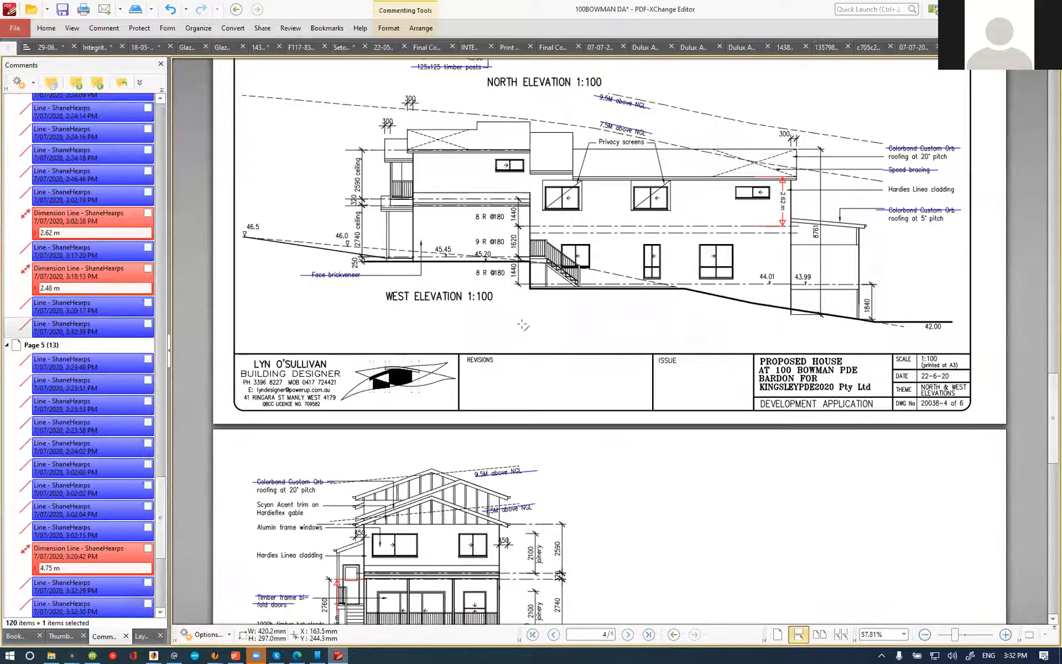
{"action": "scroll", "coordinate": [523, 325], "scroll_direction": "down", "scroll_amount": 4}
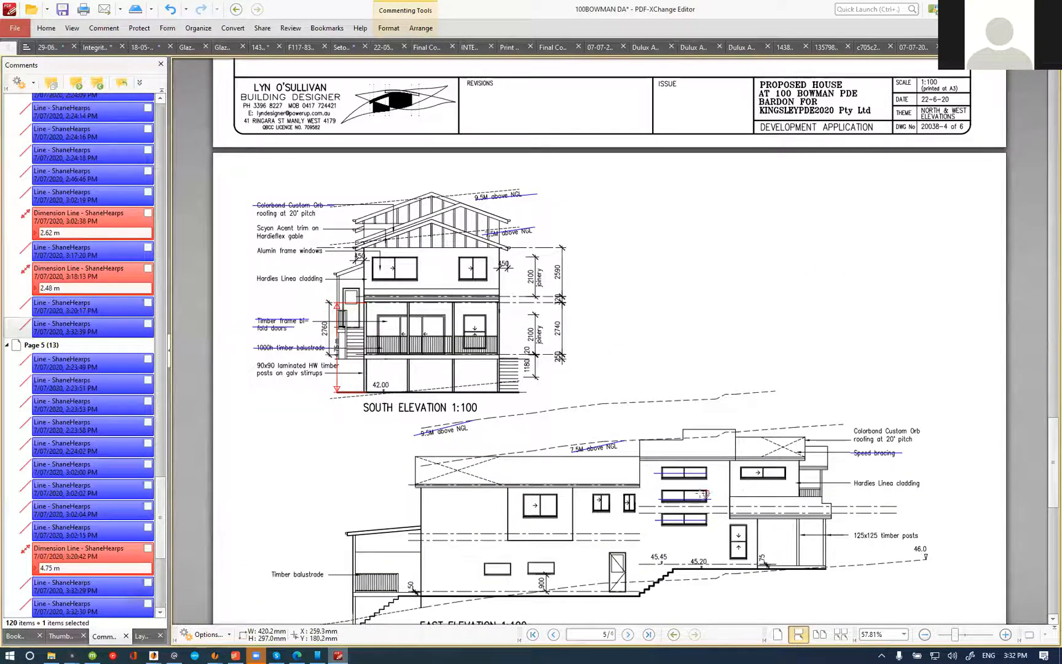
{"action": "scroll", "coordinate": [701, 366], "scroll_direction": "up", "scroll_amount": 4}
{"action": "key", "text": "alt+Tab"}
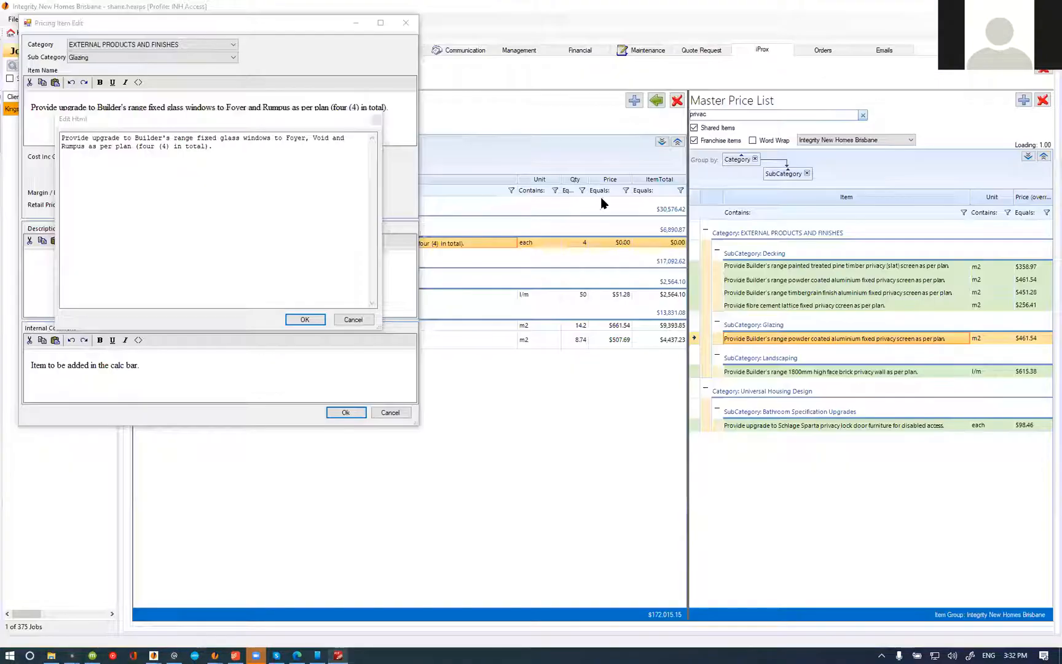
{"action": "left_click", "coordinate": [304, 319]}
{"action": "left_click", "coordinate": [345, 413]}
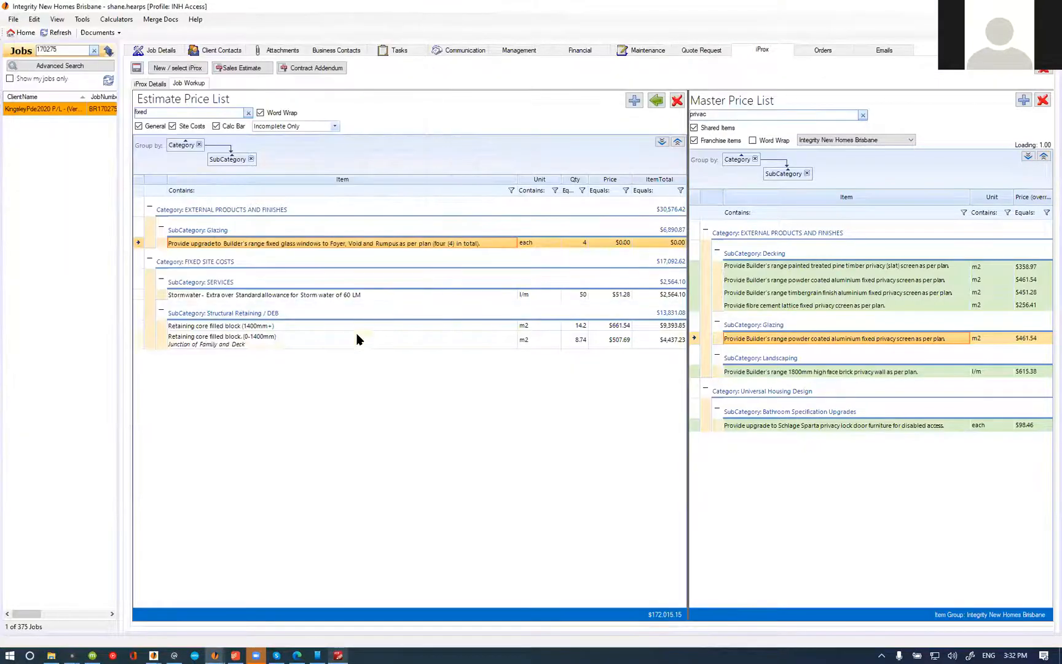
Step: Mark the fixed glass windows item for Foyer, Void and Rumpus as complete
{"action": "left_click", "coordinate": [314, 243]}
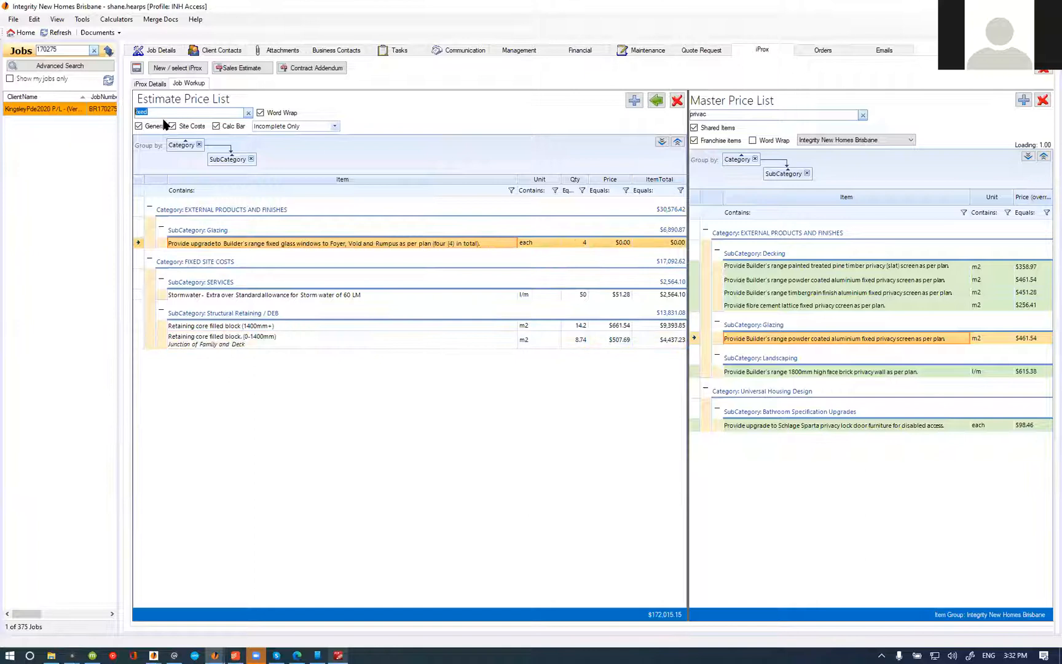
{"action": "right_click", "coordinate": [380, 243]}
{"action": "left_click", "coordinate": [407, 287]}
Step: Filter the estimate for "custom", set the custom glazed windows item's quantity to 4 and mark it complete
{"action": "type", "text": "custom"}
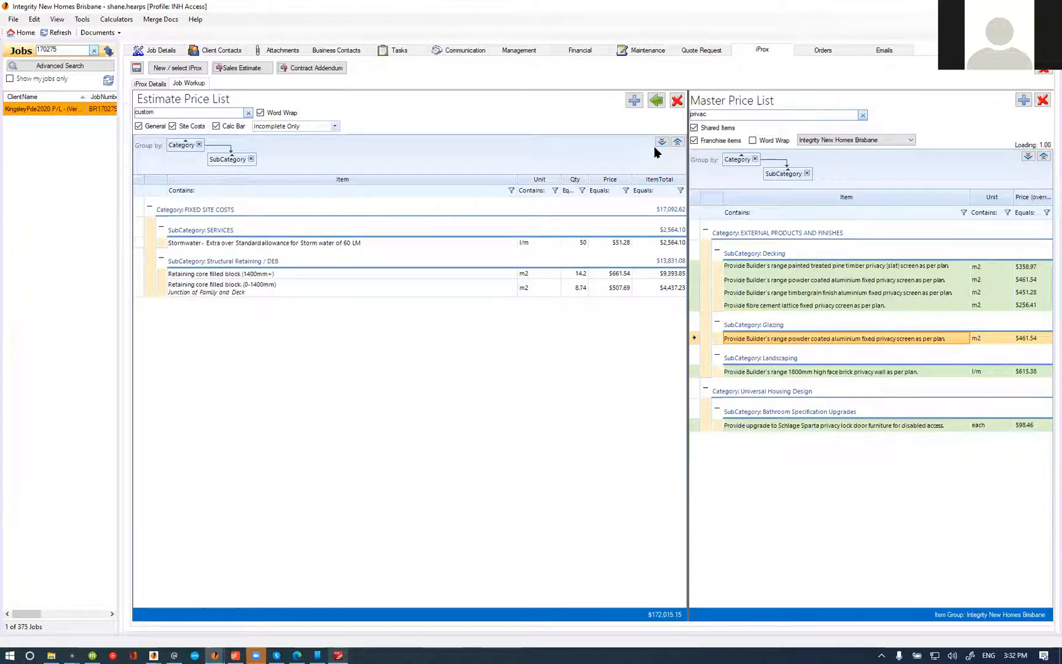
{"action": "double_click", "coordinate": [442, 244]}
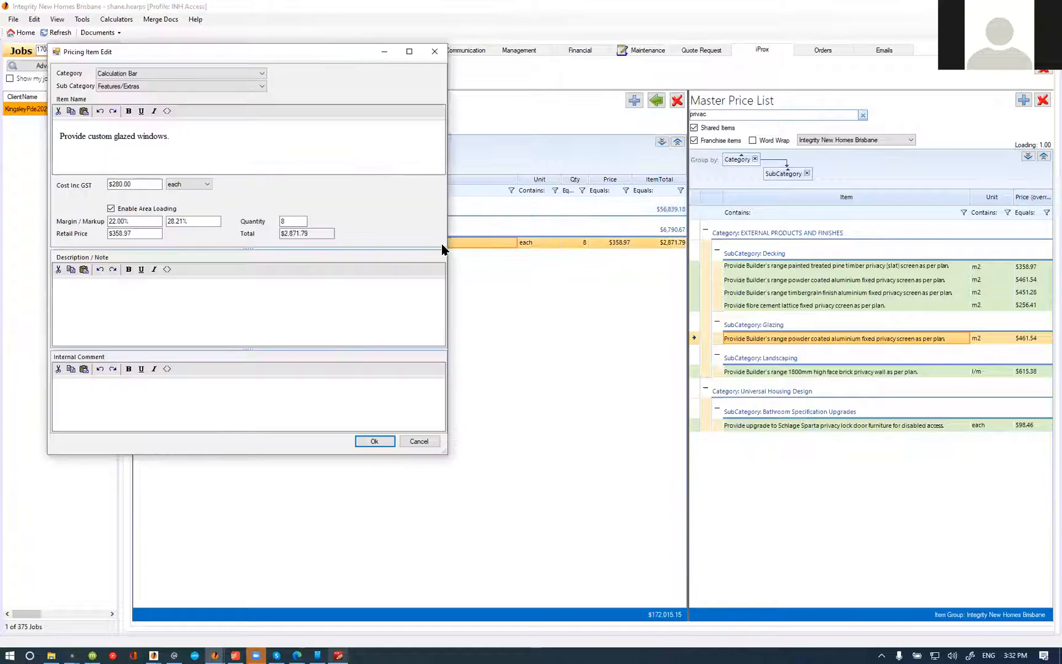
{"action": "left_click", "coordinate": [250, 219]}
{"action": "type", "text": "4"}
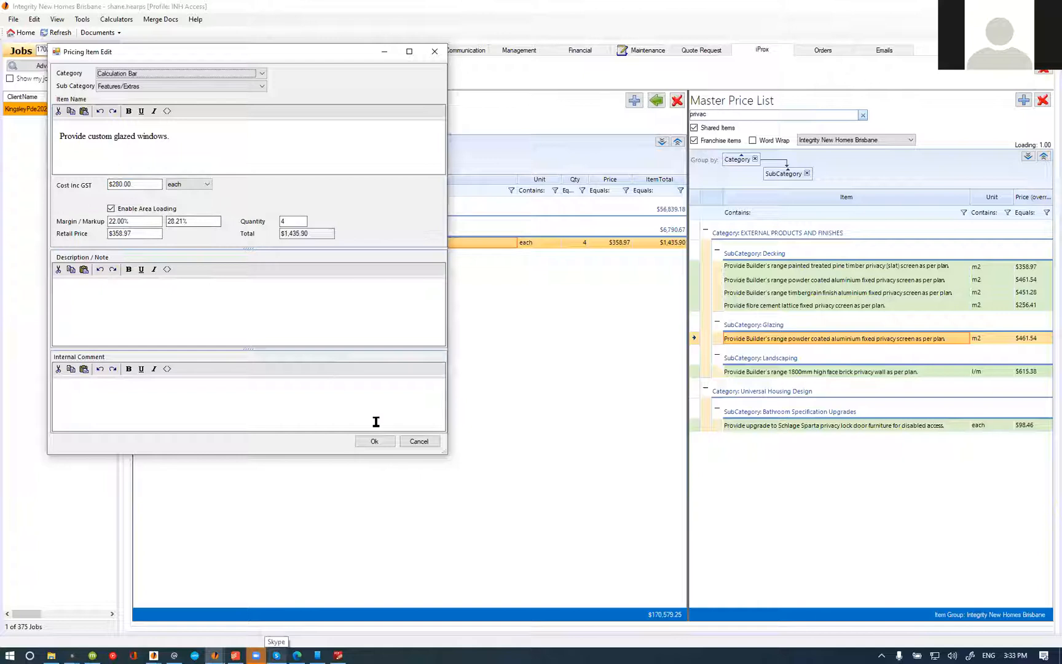
{"action": "left_click", "coordinate": [374, 441]}
{"action": "right_click", "coordinate": [628, 240]}
{"action": "left_click", "coordinate": [653, 286]}
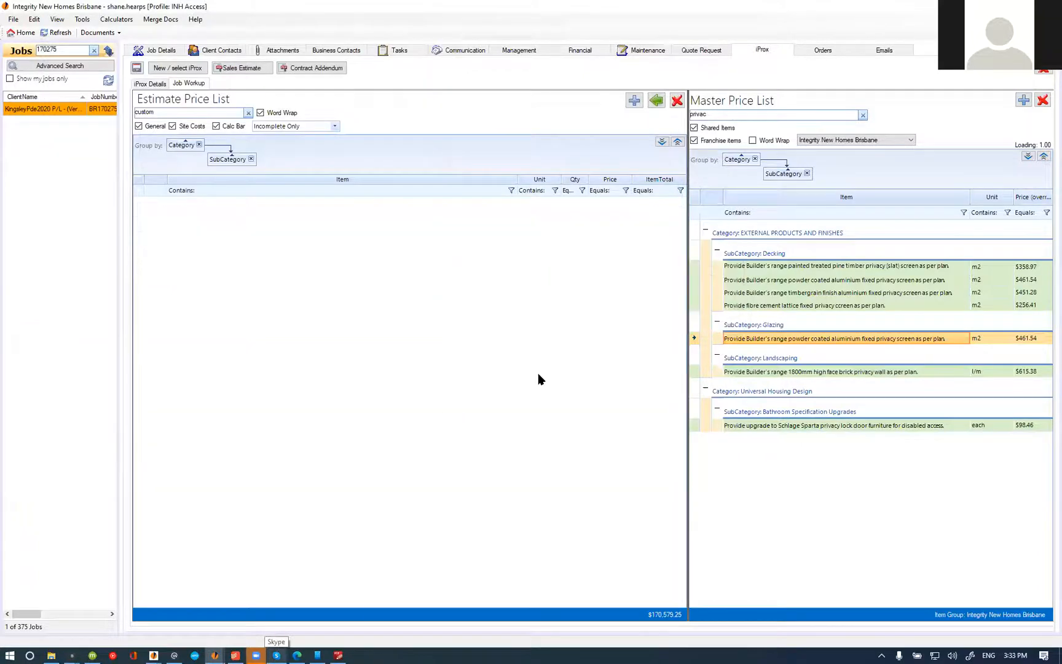
Step: Switch to PDF-XChange Editor and strike through the "Alumin frame windows" note on the south elevation
{"action": "left_click", "coordinate": [339, 655]}
{"action": "scroll", "coordinate": [523, 287], "scroll_direction": "down", "scroll_amount": 5}
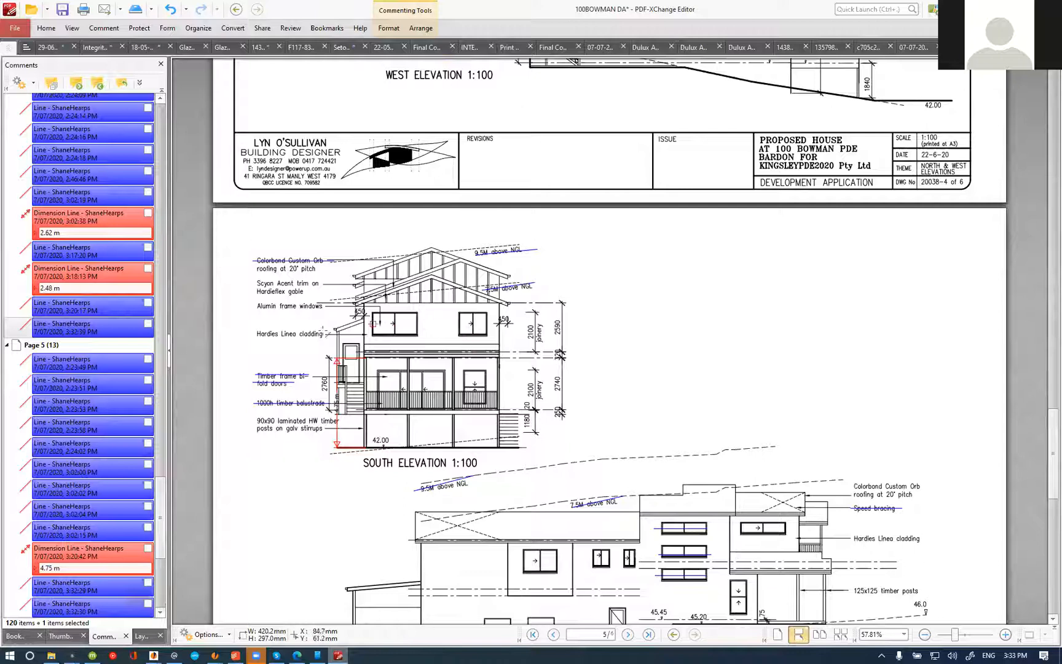
{"action": "scroll", "coordinate": [339, 302], "scroll_direction": "up", "scroll_amount": 3}
{"action": "left_click_drag", "start_coordinate": [190, 310], "coordinate": [320, 309]}
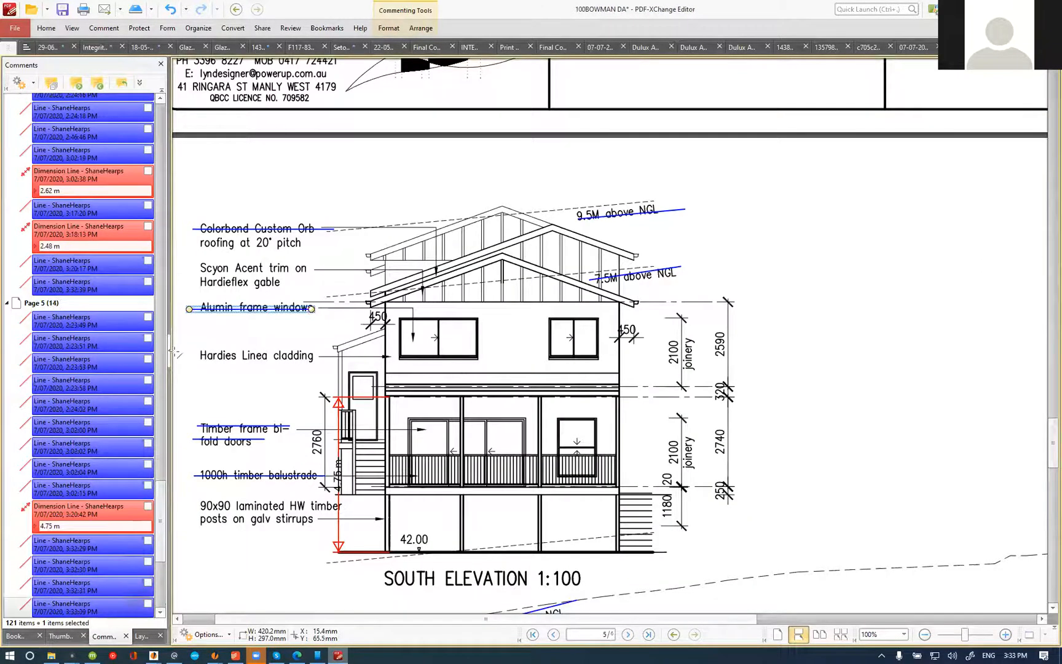
{"action": "scroll", "coordinate": [639, 349], "scroll_direction": "down", "scroll_amount": 3}
{"action": "scroll", "coordinate": [640, 348], "scroll_direction": "down", "scroll_amount": 5}
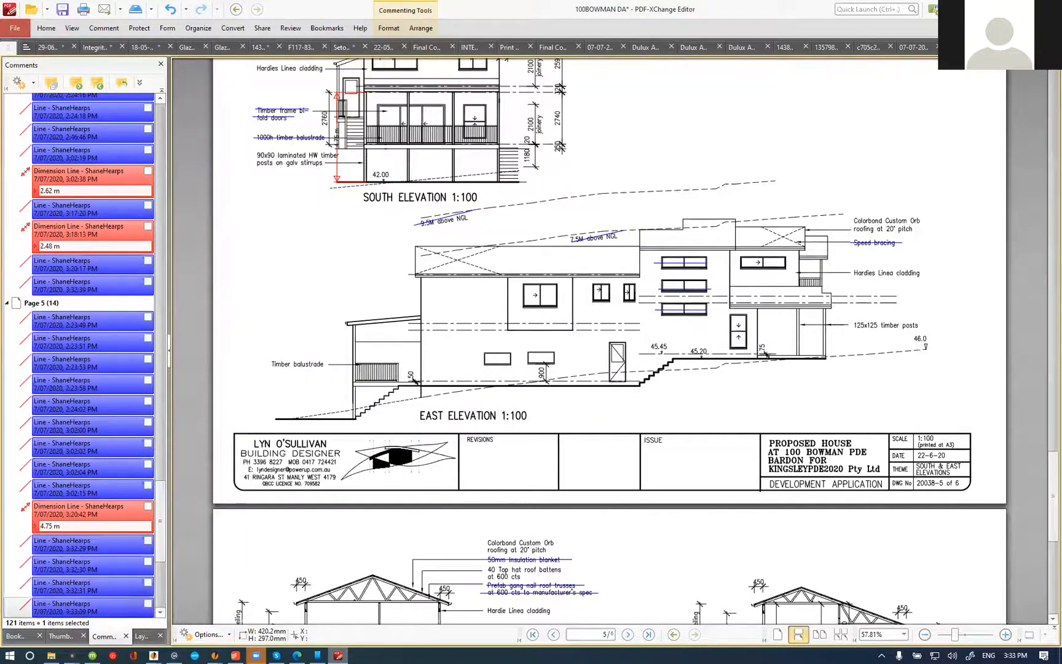
Step: Switch to the estimate, clear the item filter and mark the Hardies 180mm Linea cladding item as complete
{"action": "key", "text": "alt+Tab"}
{"action": "left_click", "coordinate": [248, 114]}
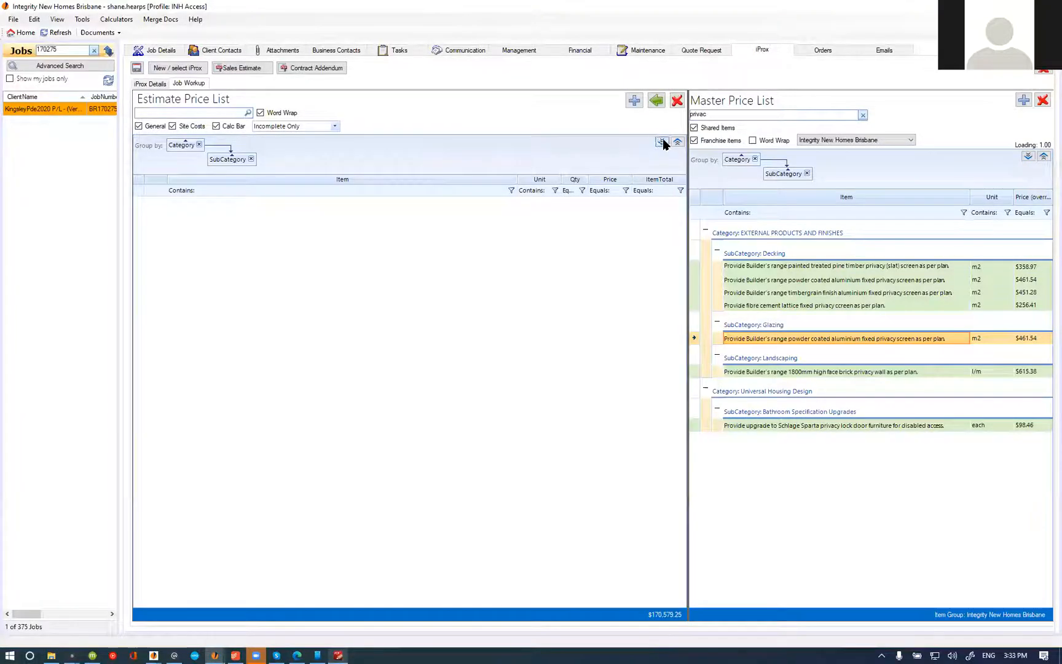
{"action": "left_click", "coordinate": [269, 436]}
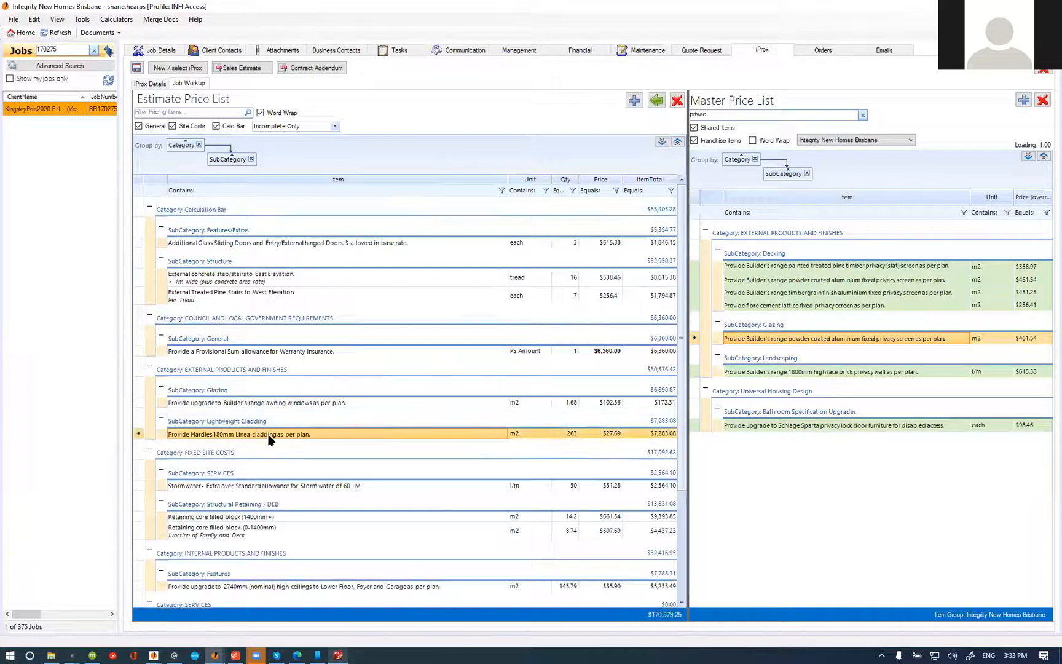
{"action": "right_click", "coordinate": [269, 439]}
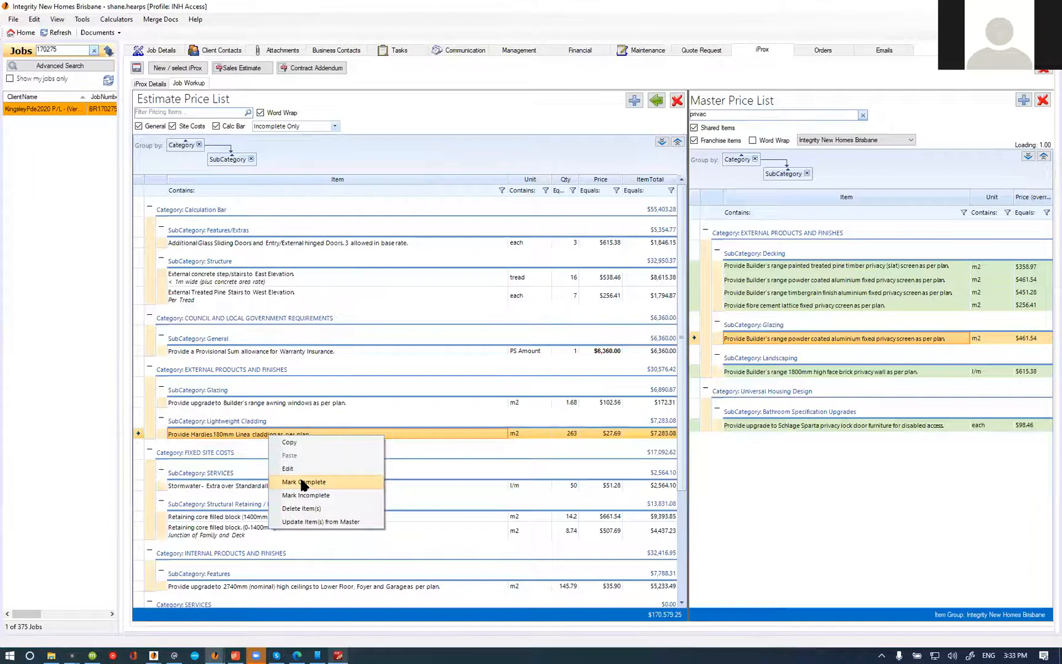
{"action": "left_click", "coordinate": [303, 482]}
Step: Search the master price list for "axent", add the Hardie Axent 45mm x 38mm architraves item to the estimate and open it for editing
{"action": "left_click", "coordinate": [339, 655]}
{"action": "scroll", "coordinate": [532, 312], "scroll_direction": "up", "scroll_amount": 2}
{"action": "scroll", "coordinate": [533, 311], "scroll_direction": "up", "scroll_amount": 3}
{"action": "scroll", "coordinate": [494, 318], "scroll_direction": "down", "scroll_amount": 6}
{"action": "scroll", "coordinate": [470, 312], "scroll_direction": "up", "scroll_amount": 4}
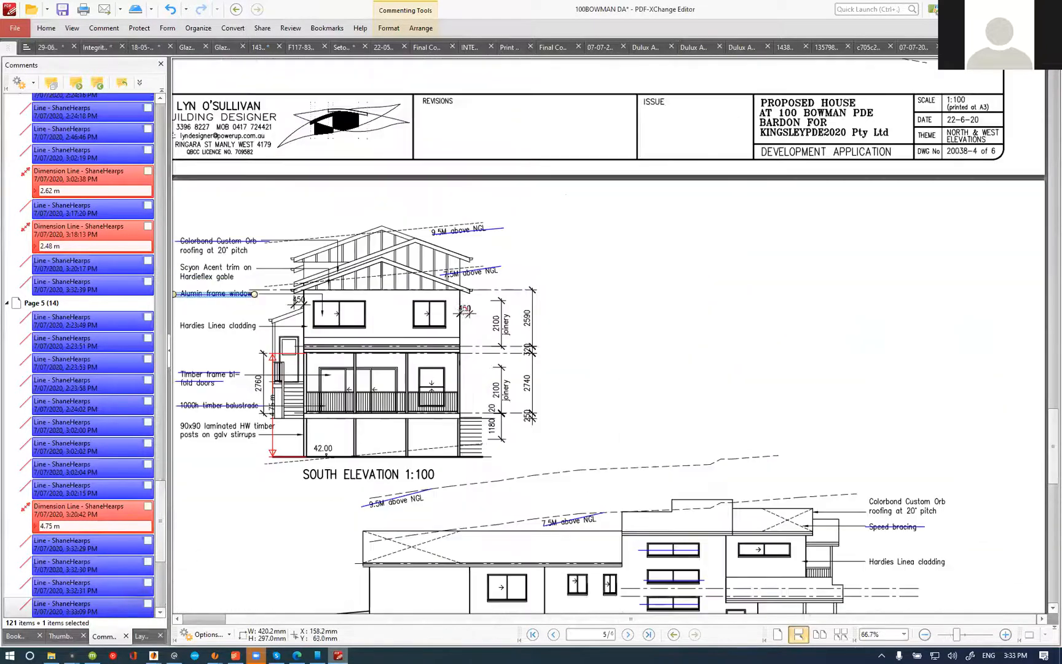
{"action": "key", "text": "alt+Tab"}
{"action": "key", "text": "ctrl+a"}
{"action": "type", "text": "ax"}
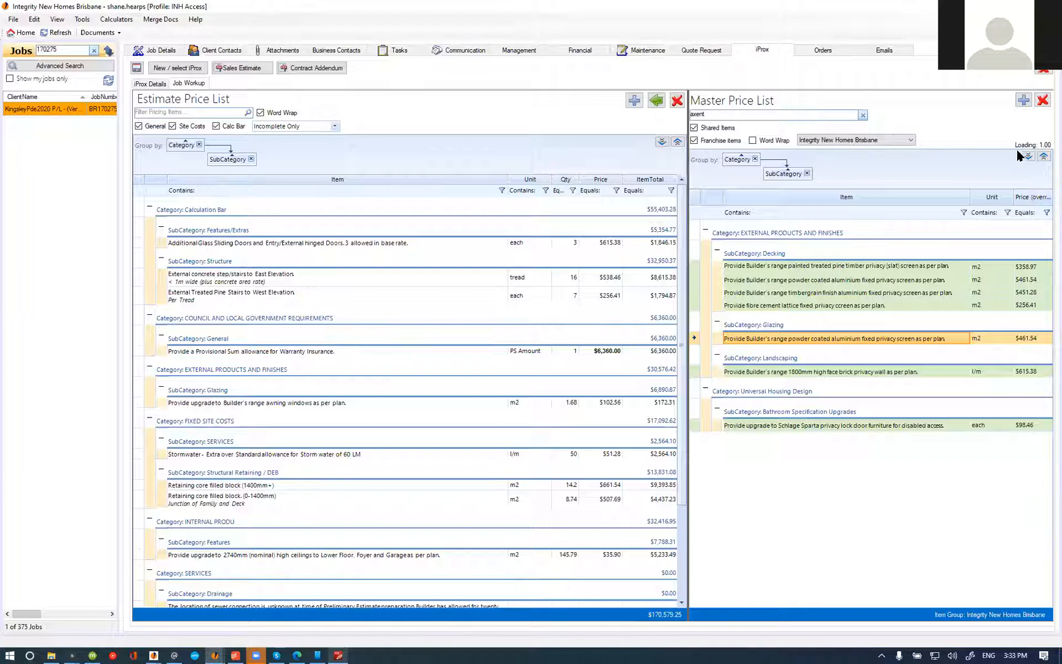
{"action": "left_click", "coordinate": [1027, 158]}
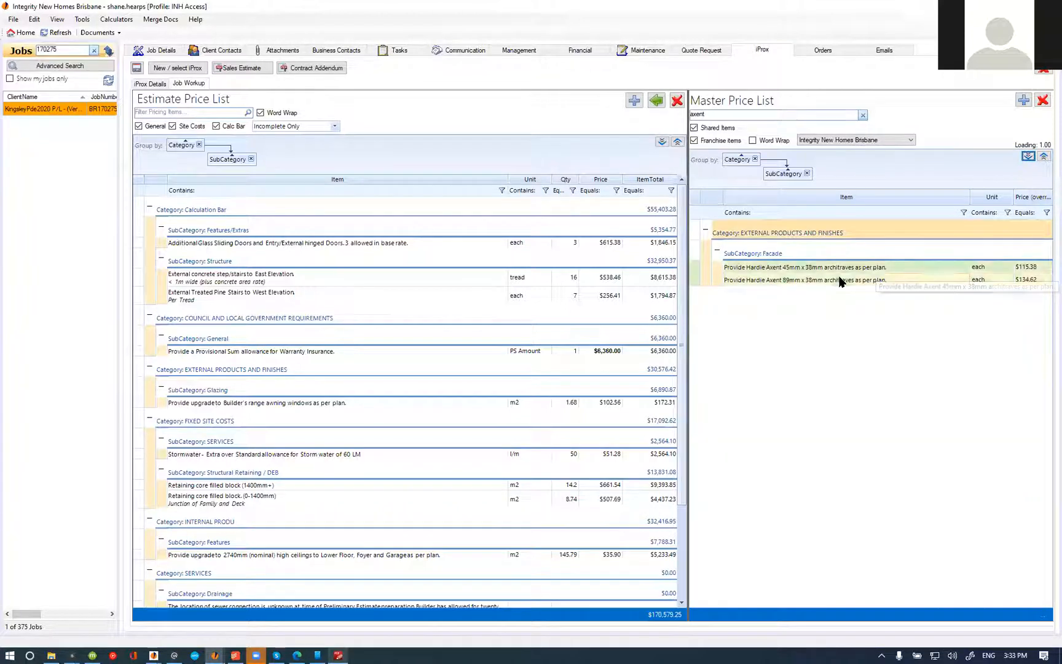
{"action": "left_click", "coordinate": [845, 267]}
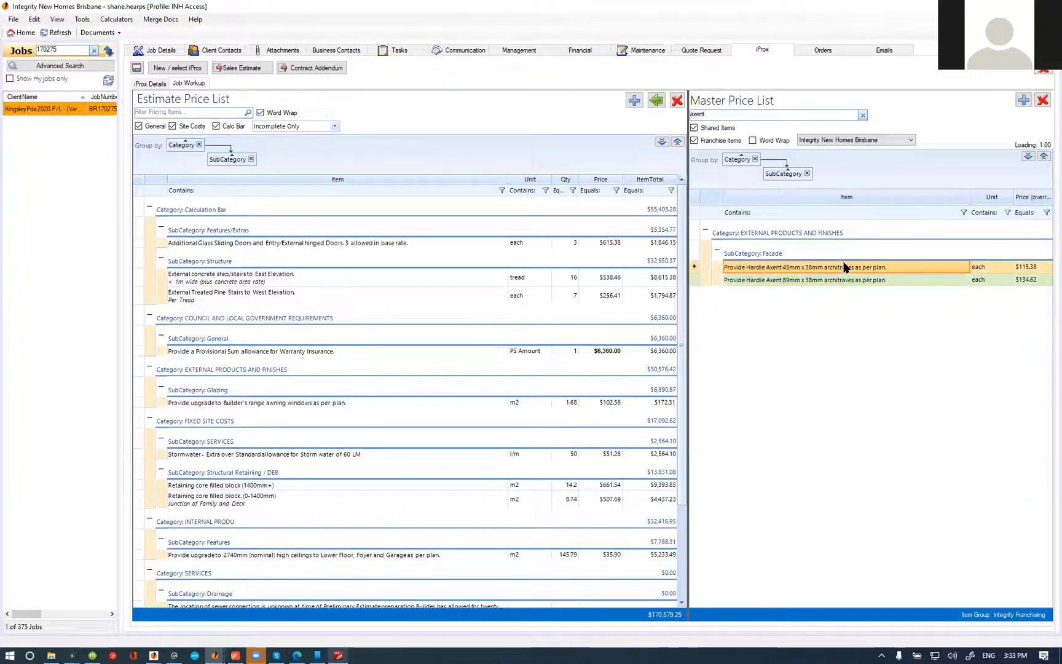
{"action": "left_click", "coordinate": [662, 102]}
{"action": "double_click", "coordinate": [310, 405]}
Step: Switch to PDF-XChange Editor and strike through the windows and doors on the south elevation
{"action": "key", "text": "alt+Tab"}
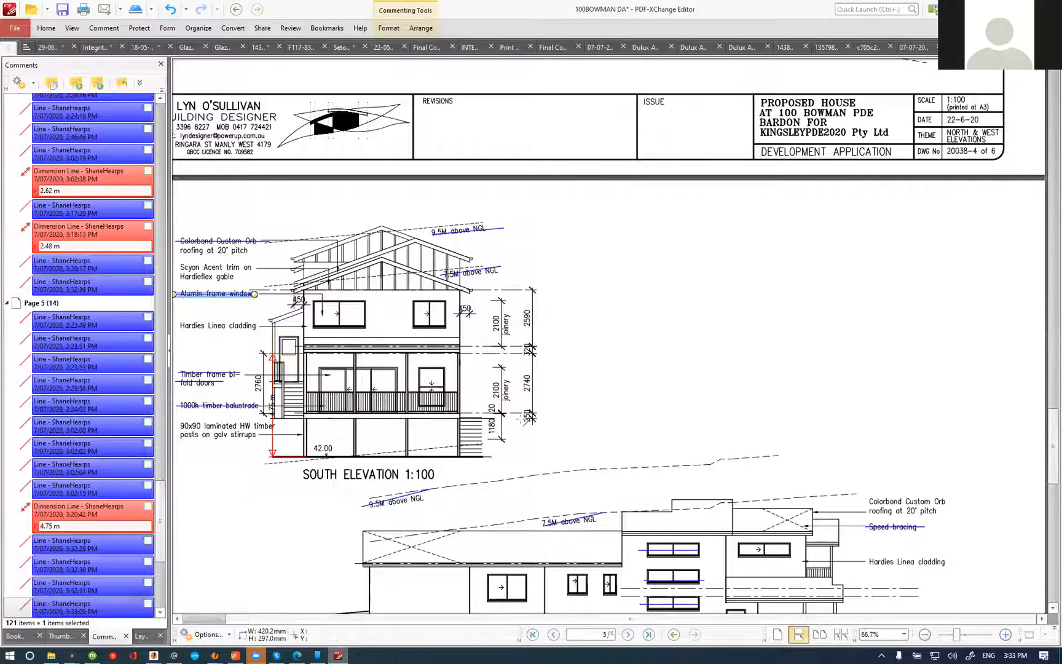
{"action": "scroll", "coordinate": [315, 319], "scroll_direction": "up", "scroll_amount": 2}
{"action": "left_click_drag", "start_coordinate": [306, 315], "coordinate": [514, 316]}
{"action": "left_click_drag", "start_coordinate": [313, 419], "coordinate": [526, 408]}
{"action": "left_click_drag", "start_coordinate": [261, 362], "coordinate": [296, 362]}
{"action": "scroll", "coordinate": [627, 437], "scroll_direction": "down", "scroll_amount": 2}
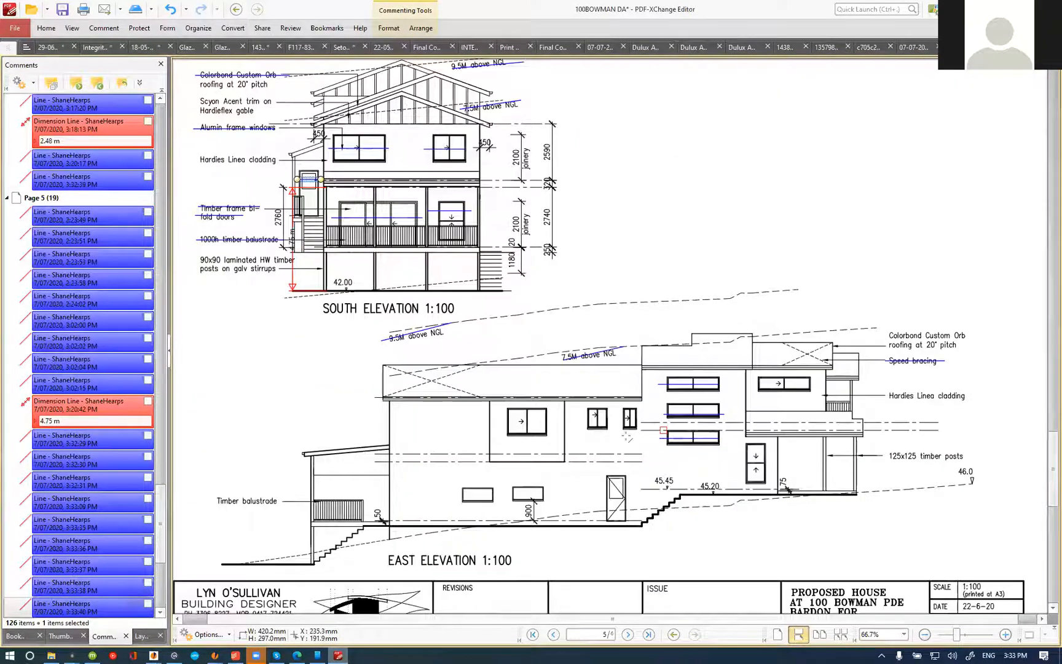
Step: Strike through the remaining windows and the hinged door on the east elevation
{"action": "scroll", "coordinate": [628, 437], "scroll_direction": "up", "scroll_amount": 2}
{"action": "left_click_drag", "start_coordinate": [442, 402], "coordinate": [643, 400]}
{"action": "left_click_drag", "start_coordinate": [376, 524], "coordinate": [515, 516]}
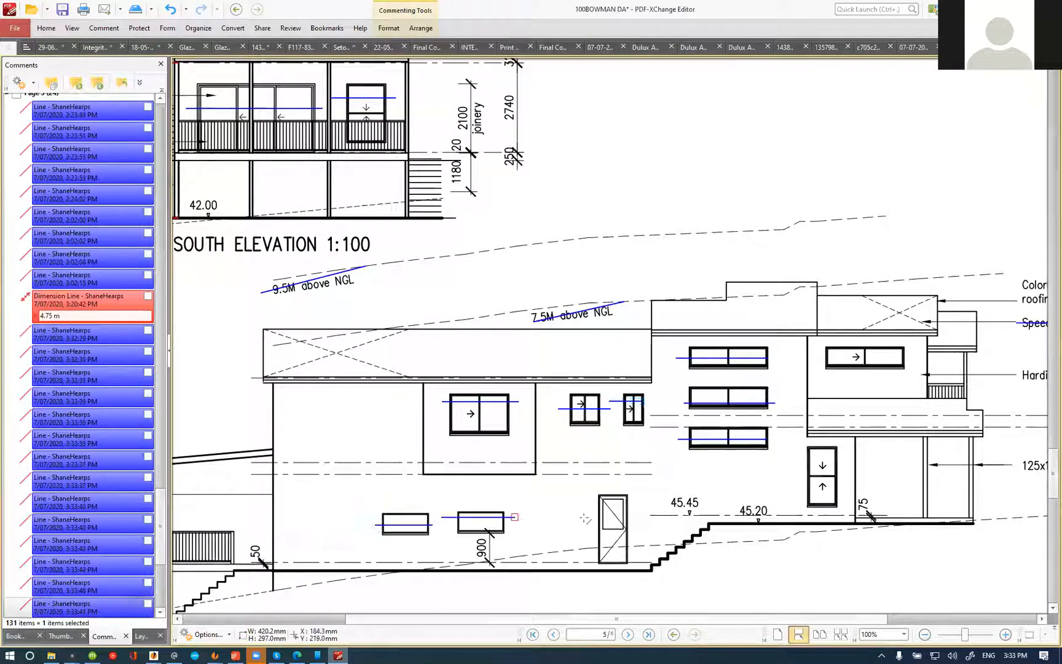
{"action": "left_click_drag", "start_coordinate": [581, 510], "coordinate": [646, 510]}
{"action": "left_click_drag", "start_coordinate": [782, 474], "coordinate": [858, 475]}
{"action": "left_click_drag", "start_coordinate": [813, 354], "coordinate": [918, 357]}
Step: Strike through the upper and lower floor windows on the west elevation
{"action": "scroll", "coordinate": [381, 351], "scroll_direction": "down", "scroll_amount": 9}
{"action": "scroll", "coordinate": [338, 345], "scroll_direction": "up", "scroll_amount": 10}
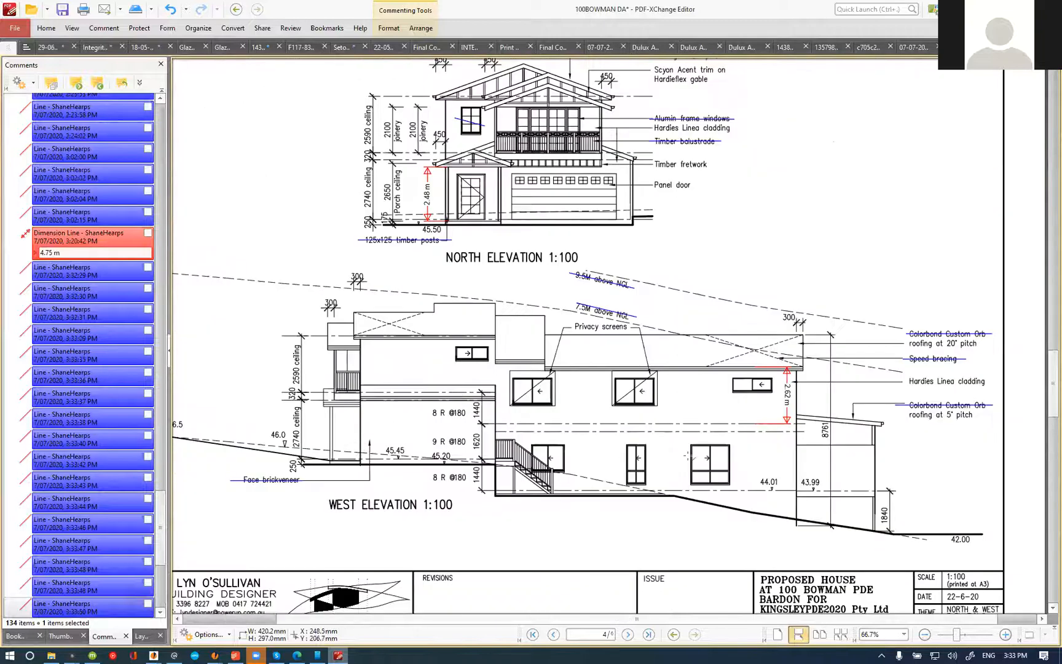
{"action": "scroll", "coordinate": [690, 453], "scroll_direction": "up", "scroll_amount": 1}
{"action": "left_click_drag", "start_coordinate": [686, 458], "coordinate": [751, 458]}
{"action": "left_click_drag", "start_coordinate": [614, 458], "coordinate": [670, 458]}
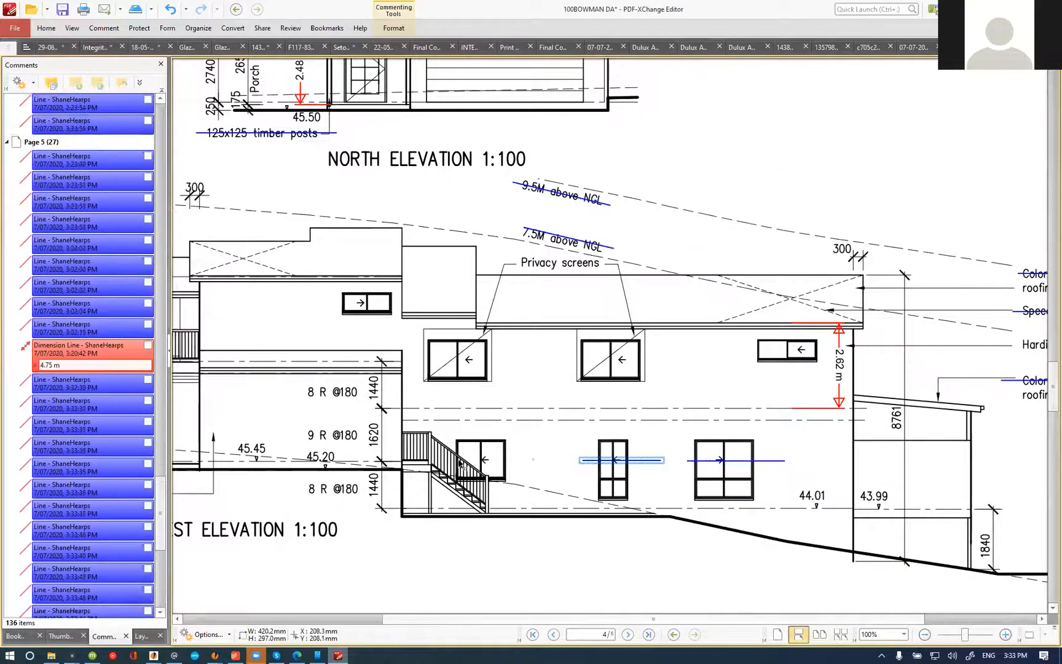
{"action": "left_click_drag", "start_coordinate": [445, 460], "coordinate": [533, 460]}
{"action": "left_click_drag", "start_coordinate": [410, 358], "coordinate": [669, 355]}
{"action": "left_click_drag", "start_coordinate": [827, 346], "coordinate": [740, 346]}
{"action": "left_click_drag", "start_coordinate": [401, 301], "coordinate": [324, 301]}
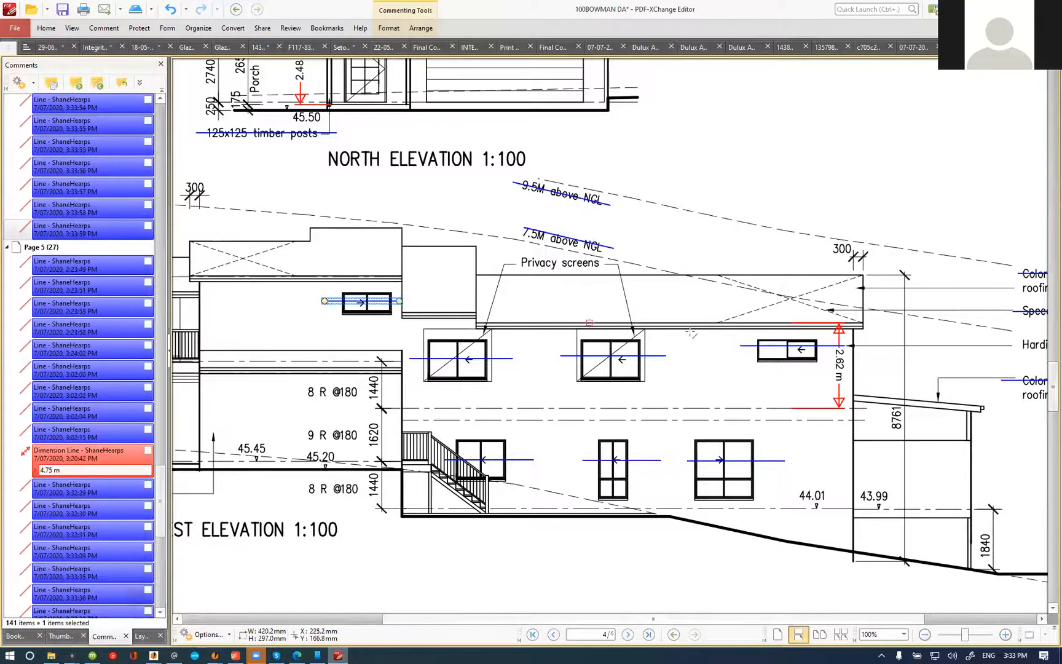
Step: Strike through the balcony glazing and the front entry door on the north elevation
{"action": "scroll", "coordinate": [691, 332], "scroll_direction": "down", "scroll_amount": 1}
{"action": "scroll", "coordinate": [691, 332], "scroll_direction": "up", "scroll_amount": 3}
{"action": "scroll", "coordinate": [519, 265], "scroll_direction": "up", "scroll_amount": 4}
{"action": "left_click_drag", "start_coordinate": [438, 268], "coordinate": [680, 268]}
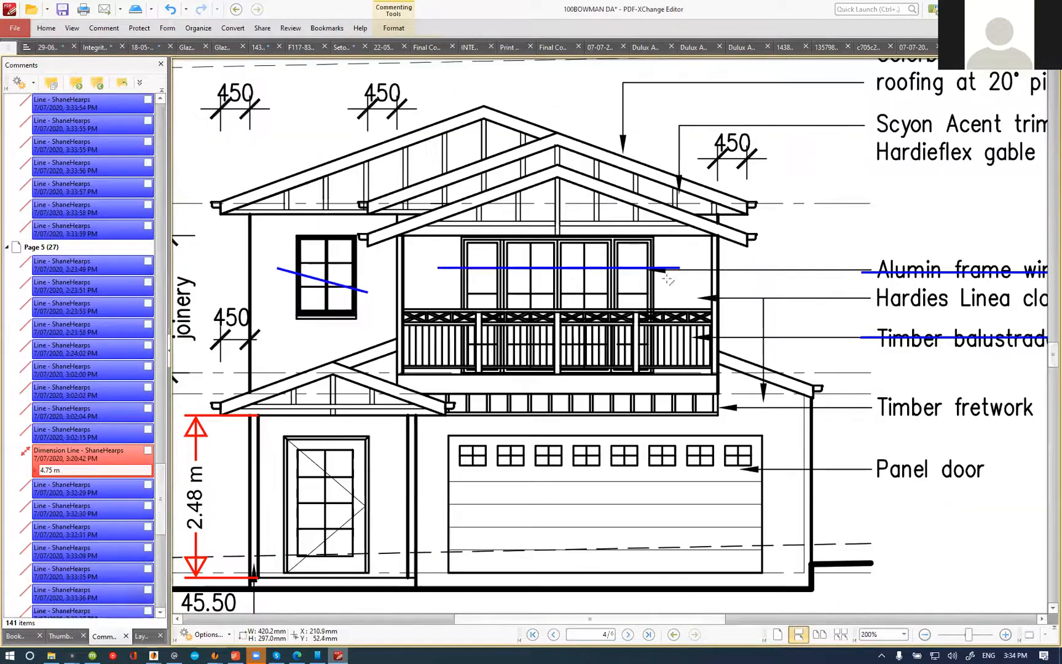
{"action": "left_click_drag", "start_coordinate": [268, 474], "coordinate": [381, 475]}
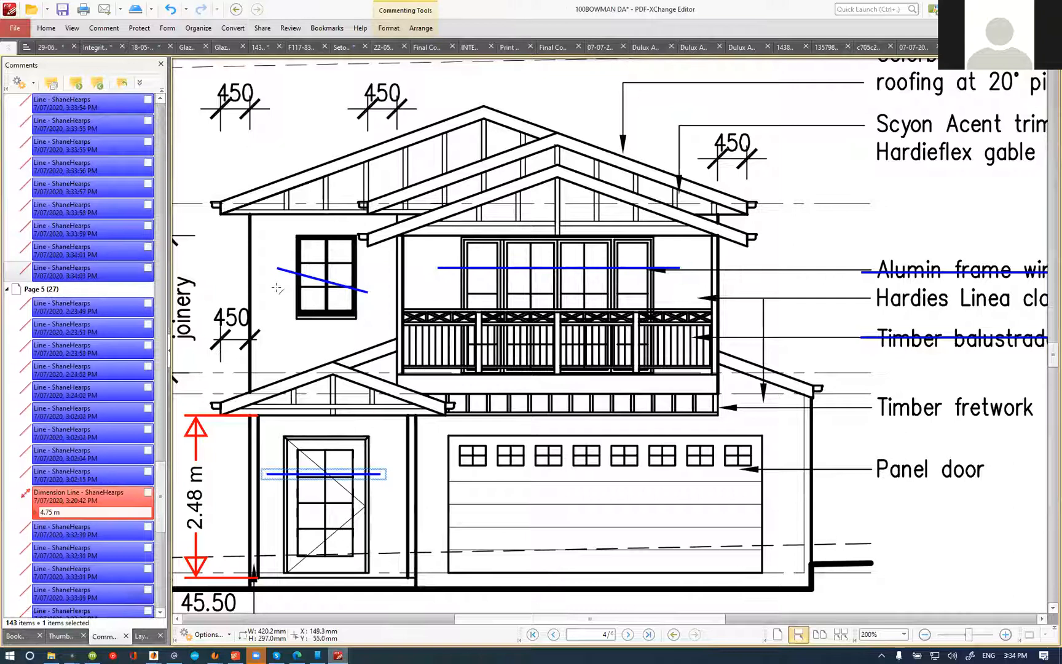
{"action": "scroll", "coordinate": [440, 287], "scroll_direction": "down", "scroll_amount": 3}
{"action": "scroll", "coordinate": [444, 281], "scroll_direction": "up", "scroll_amount": 3}
Step: Switch to the estimate and reword the architraves item to end "to windows and doors as per plan (twenty six (26) in total)."
{"action": "key", "text": "alt+Tab"}
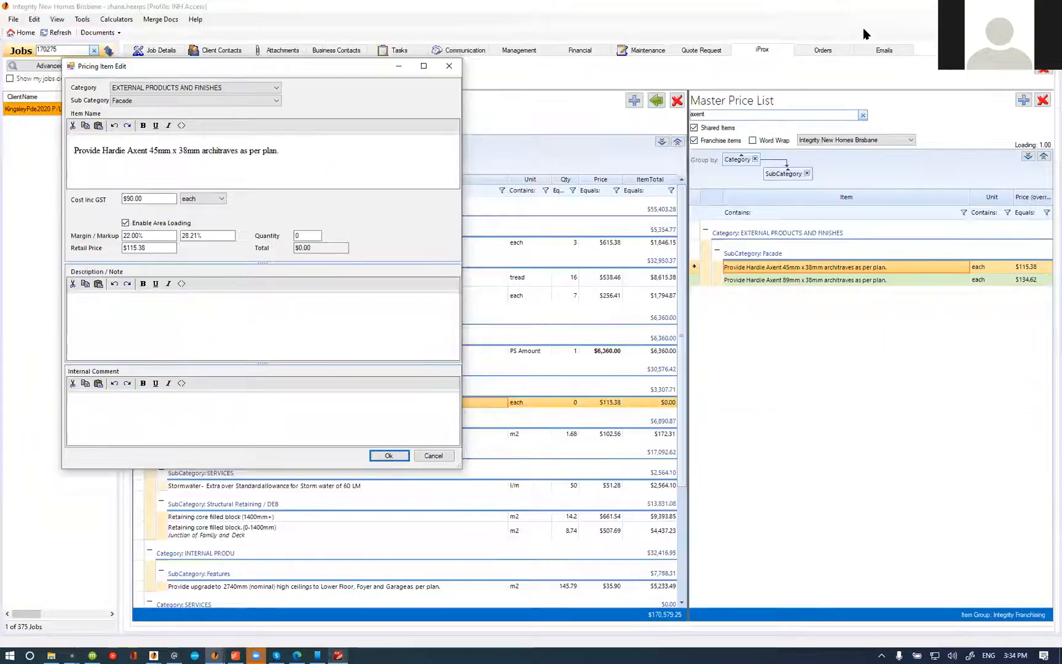
{"action": "left_click", "coordinate": [181, 126]}
{"action": "left_click", "coordinate": [274, 182]}
{"action": "type", "text": "to windows and doors as per plan (twenty six (26) in total."}
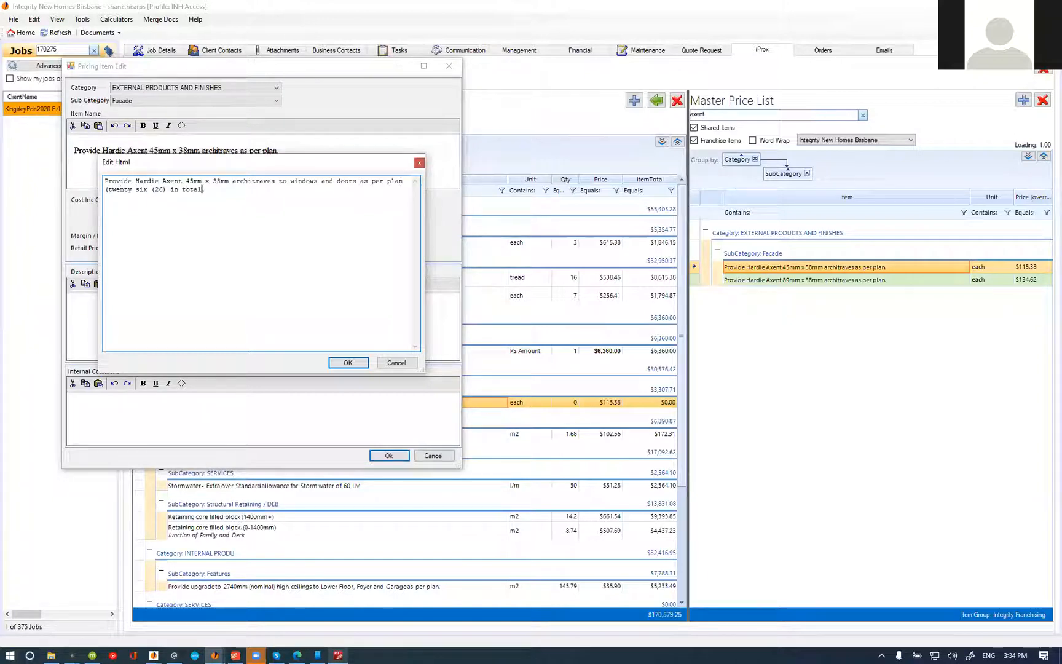
{"action": "left_click", "coordinate": [348, 363]}
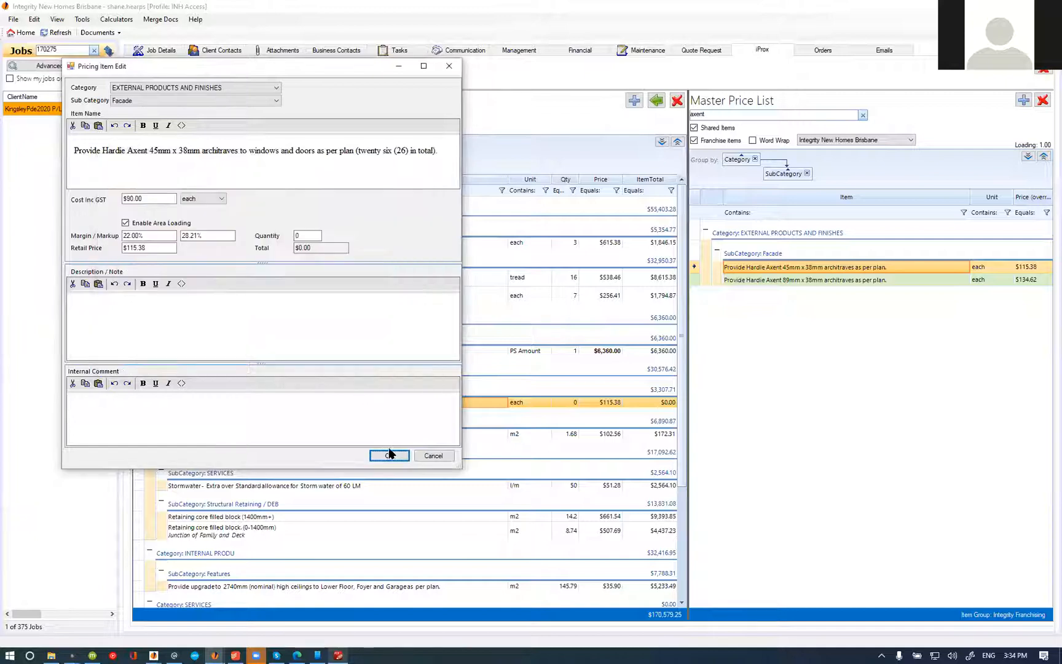
{"action": "left_click", "coordinate": [389, 455]}
Step: Set the Hardie Axent architraves item's quantity to 26 and mark it complete
{"action": "left_click", "coordinate": [569, 402]}
{"action": "type", "text": "26"}
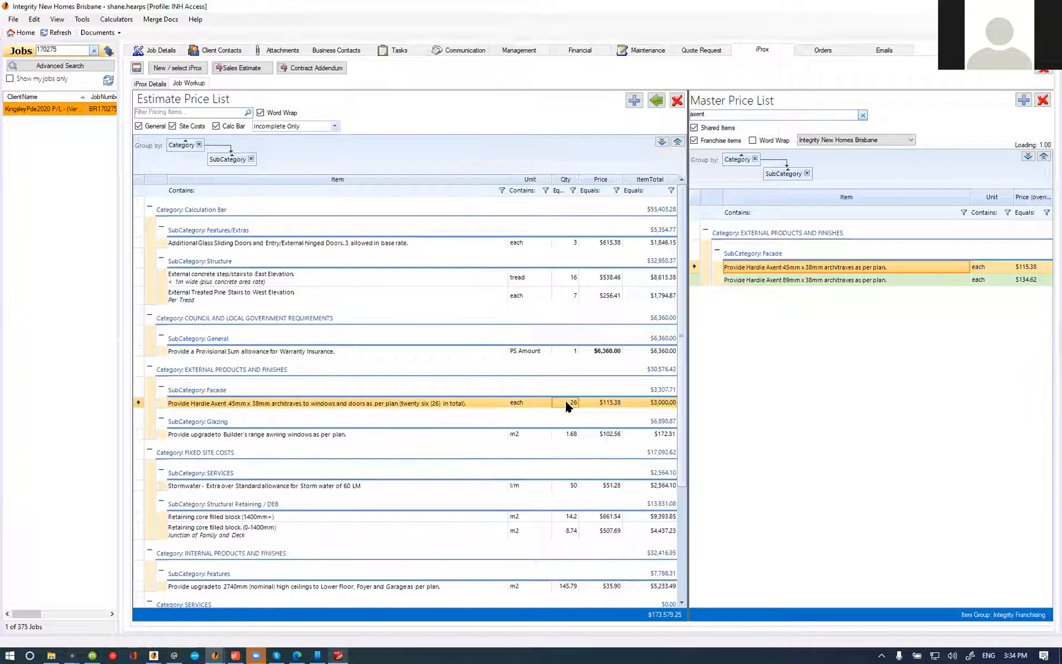
{"action": "right_click", "coordinate": [404, 399]}
{"action": "left_click", "coordinate": [431, 442]}
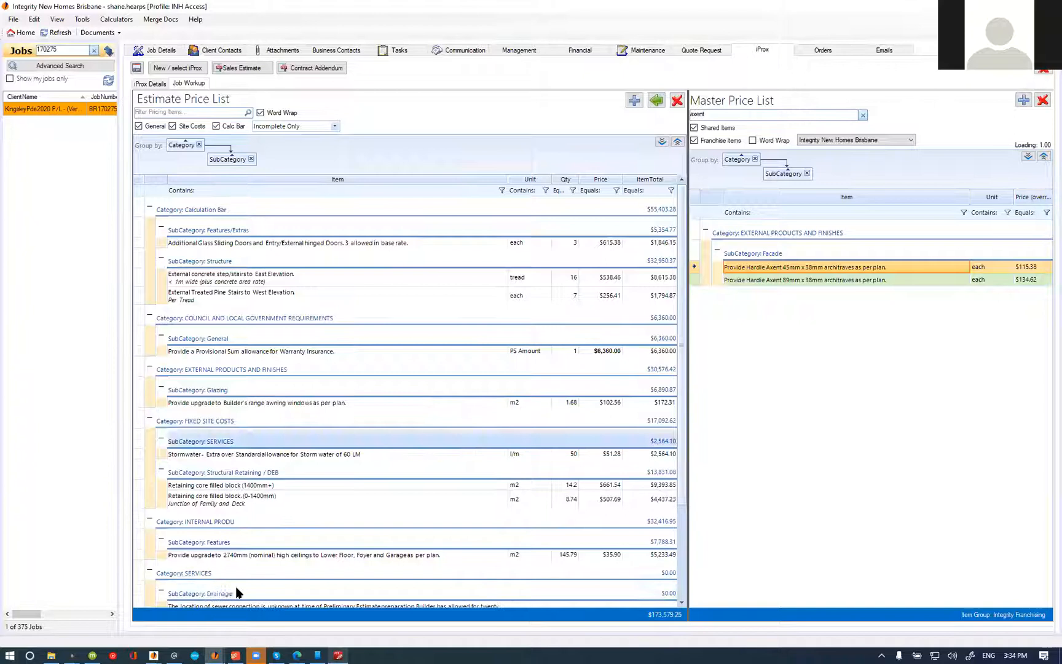
Step: Reword the awning windows item to end "to Kitchen as per plan (two (2) in total)." and mark it complete
{"action": "double_click", "coordinate": [319, 402]}
{"action": "left_click", "coordinate": [210, 154]}
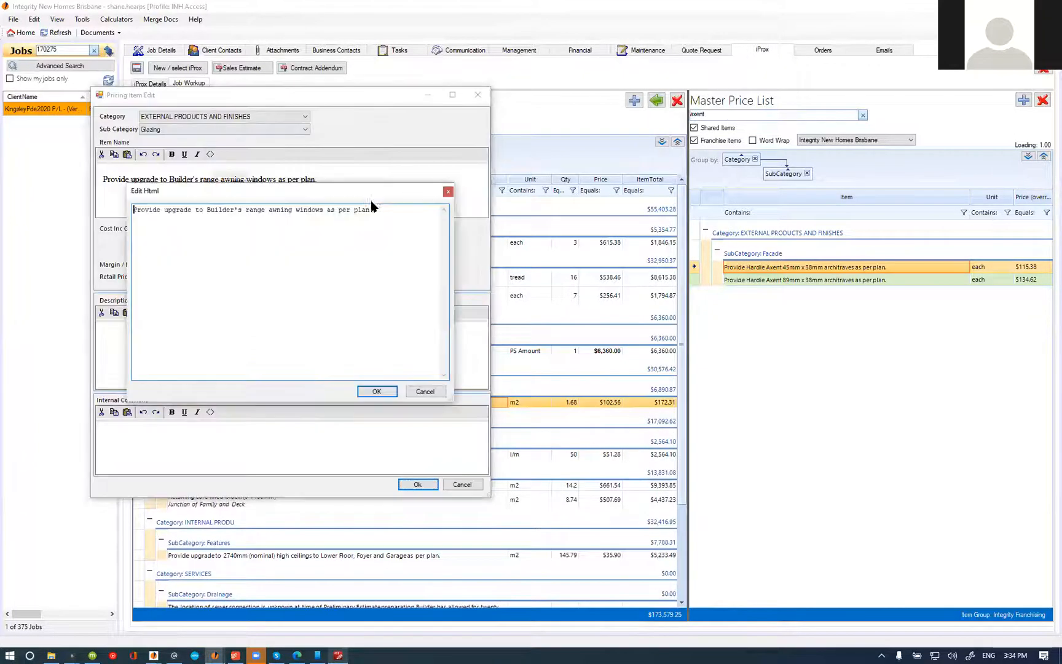
{"action": "type", "text": "chen"}
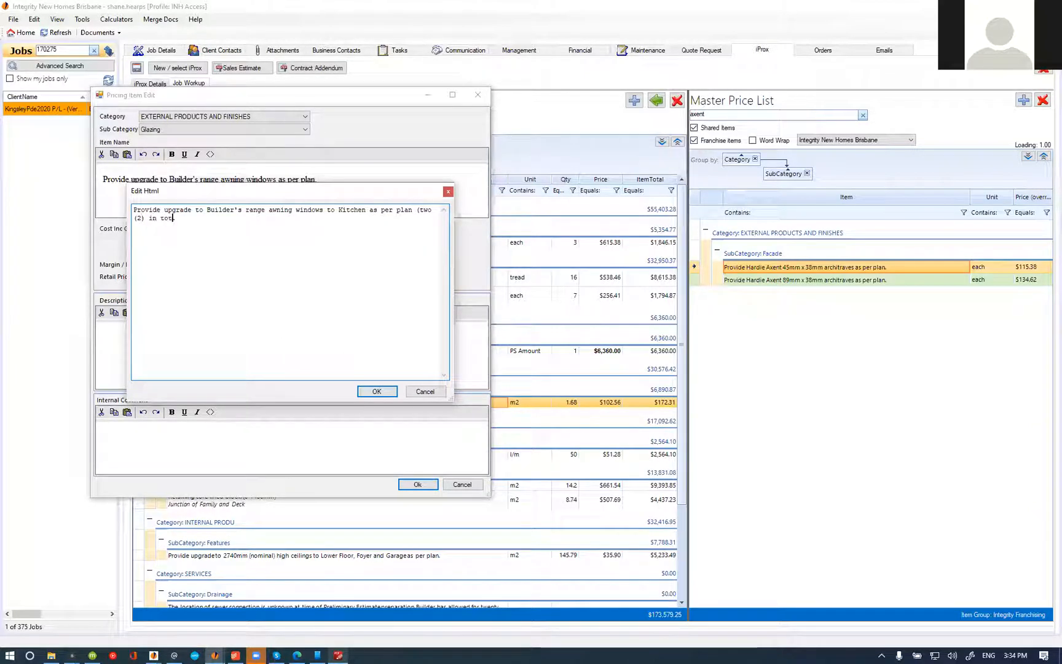
{"action": "left_click", "coordinate": [377, 391]}
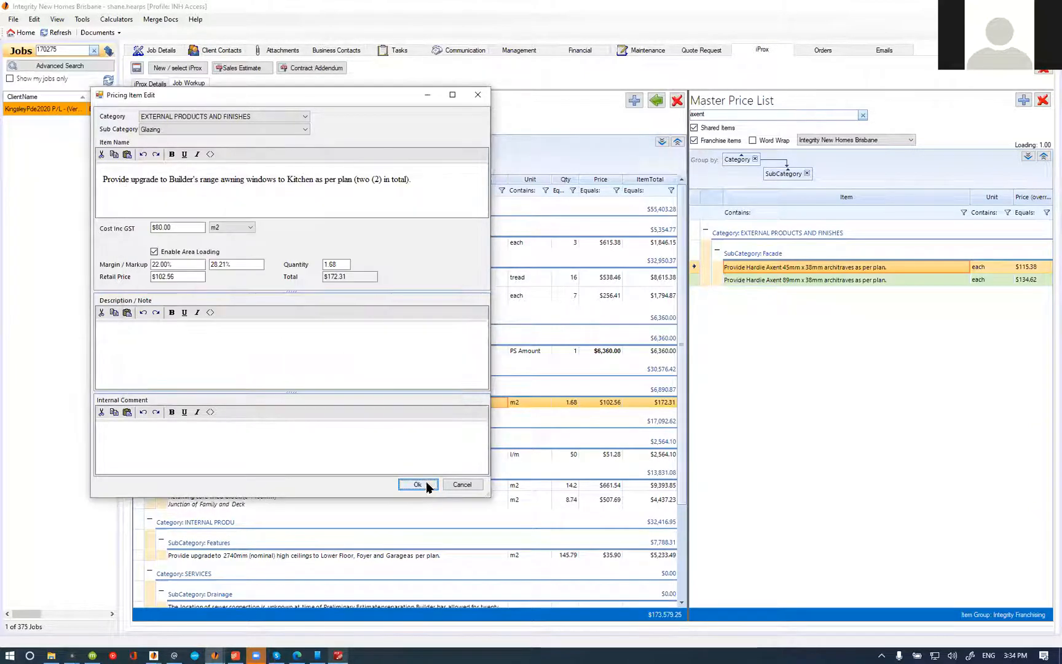
{"action": "left_click", "coordinate": [417, 484]}
{"action": "right_click", "coordinate": [303, 404]}
{"action": "left_click", "coordinate": [340, 452]}
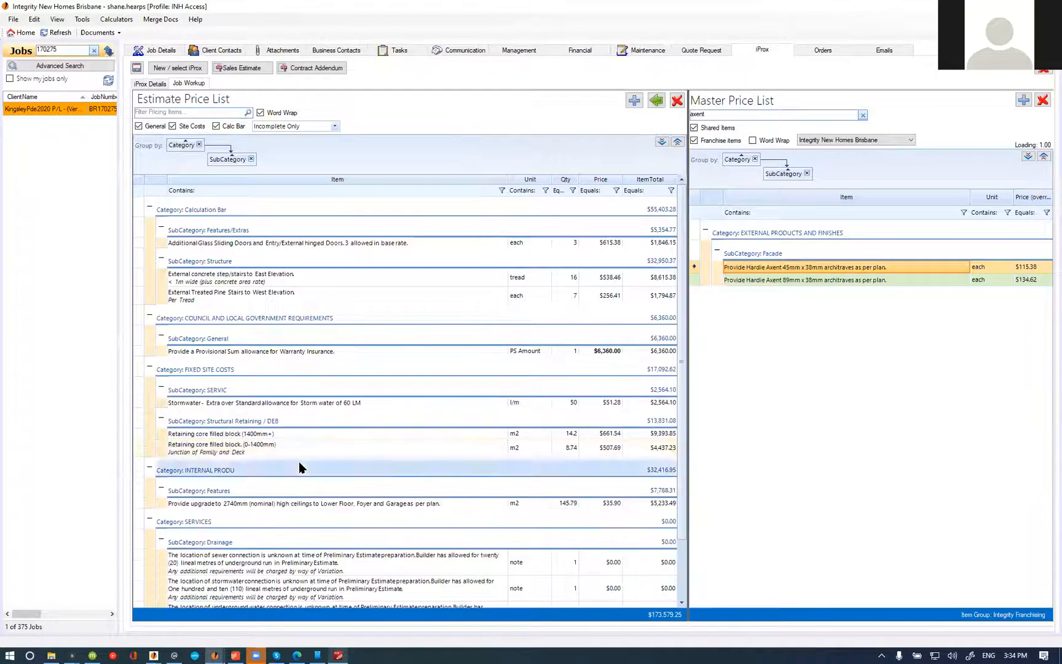
Step: Mark the 2740mm high ceilings upgrade item for Lower Floor, Foyer and Garage as complete
{"action": "scroll", "coordinate": [299, 410], "scroll_direction": "down", "scroll_amount": 3}
{"action": "right_click", "coordinate": [339, 429]}
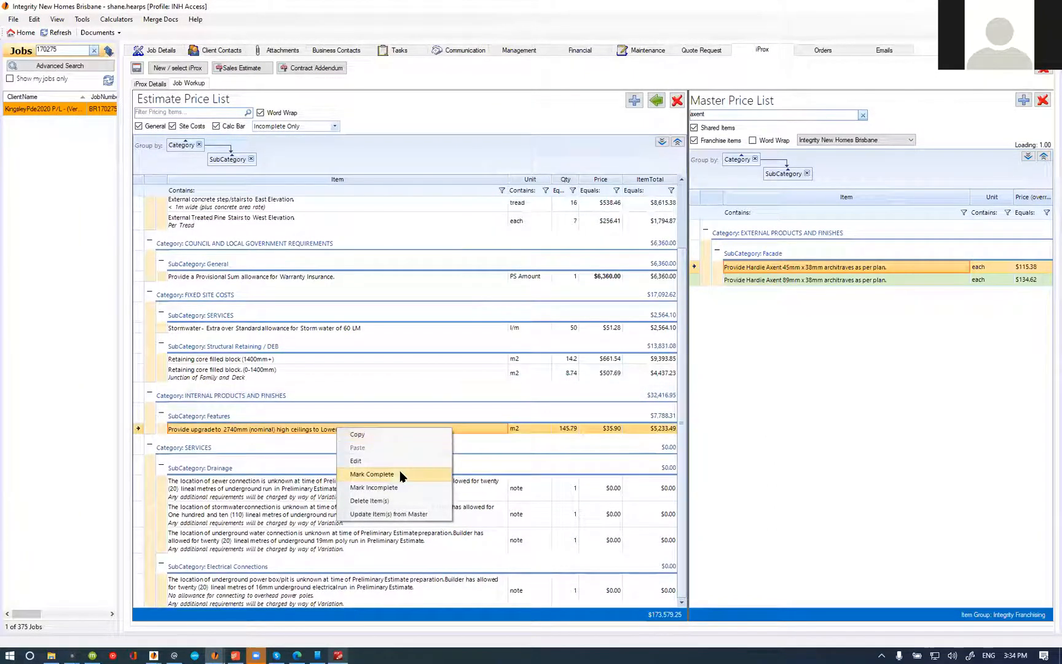
{"action": "left_click", "coordinate": [403, 474]}
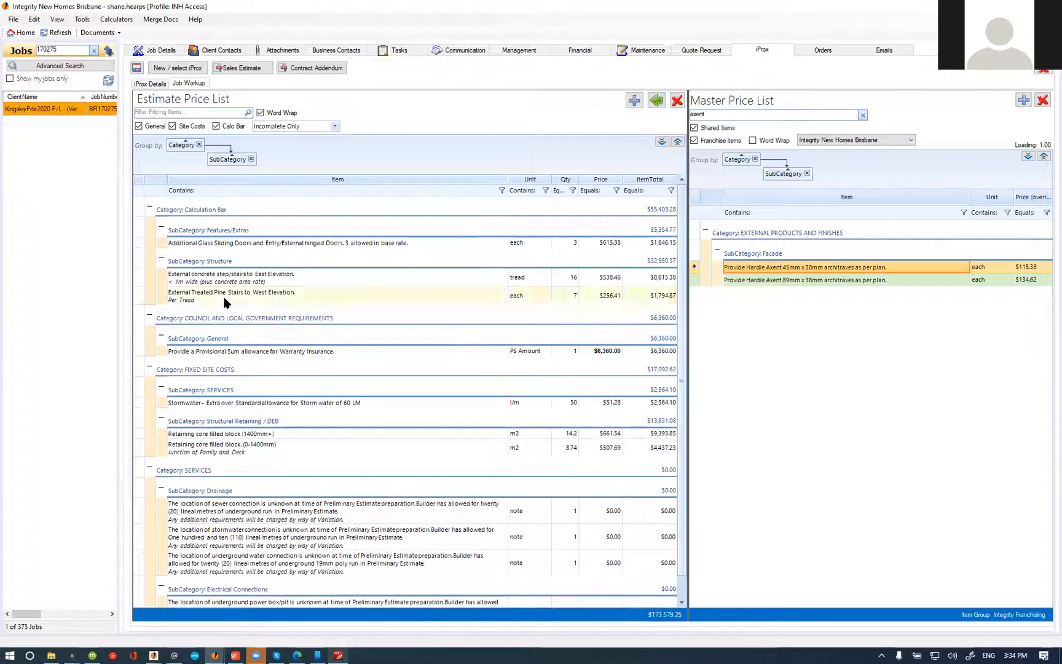
Step: Select the treated pine stairs item, switch to PDF-XChange Editor and examine the external stairs on the west elevation
{"action": "left_click", "coordinate": [228, 298]}
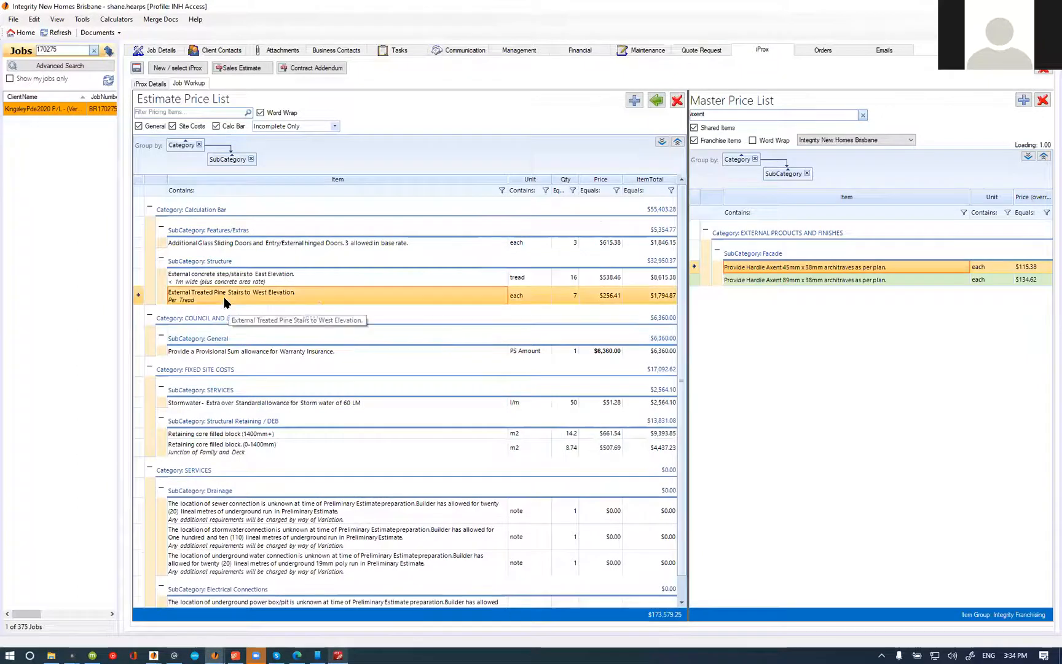
{"action": "left_click", "coordinate": [338, 655]}
{"action": "scroll", "coordinate": [411, 415], "scroll_direction": "down", "scroll_amount": 5}
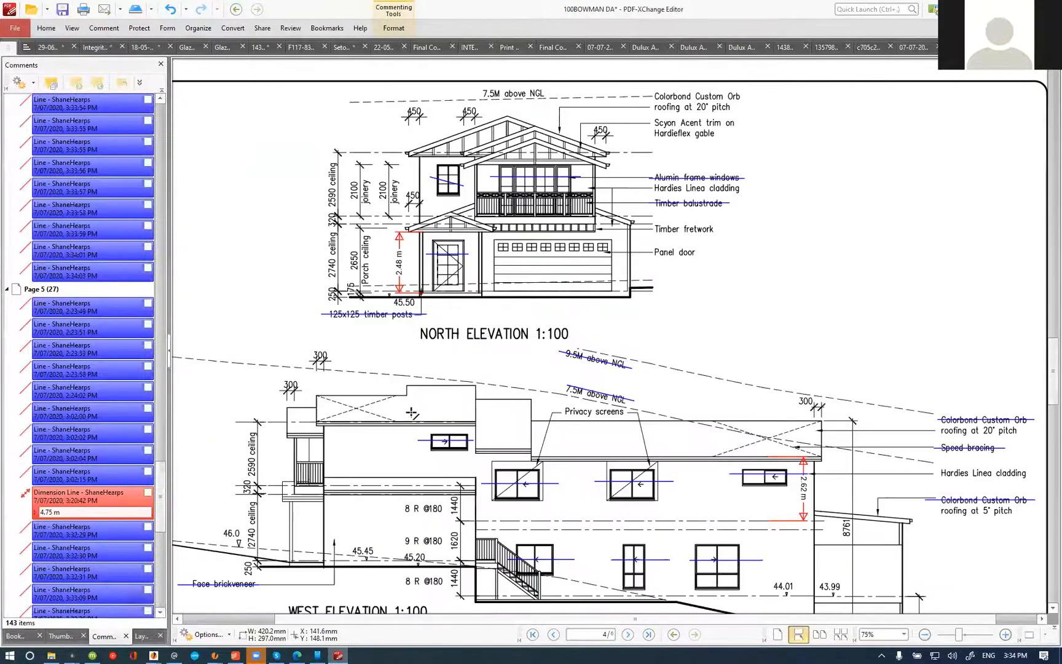
{"action": "scroll", "coordinate": [411, 413], "scroll_direction": "down", "scroll_amount": 2}
{"action": "scroll", "coordinate": [412, 418], "scroll_direction": "up", "scroll_amount": 4, "text": "ctrl"}
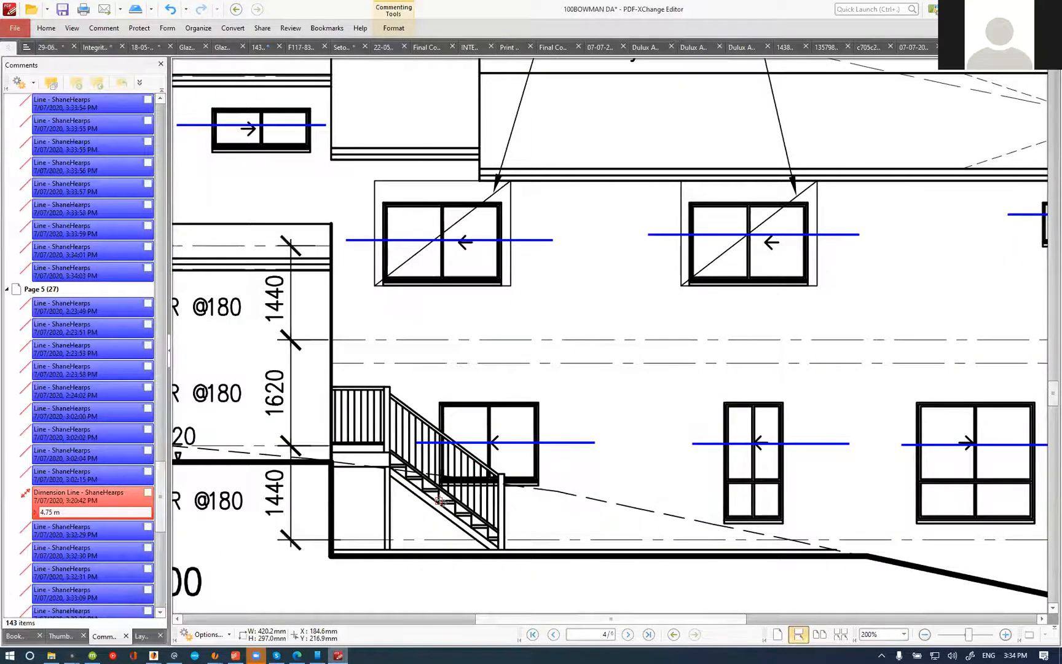
{"action": "scroll", "coordinate": [440, 501], "scroll_direction": "down", "scroll_amount": 4, "text": "ctrl"}
{"action": "scroll", "coordinate": [508, 469], "scroll_direction": "up", "scroll_amount": 10}
Step: Measure the landing of the external stairs beside the garage on the ground floor plan
{"action": "scroll", "coordinate": [508, 468], "scroll_direction": "up", "scroll_amount": 10}
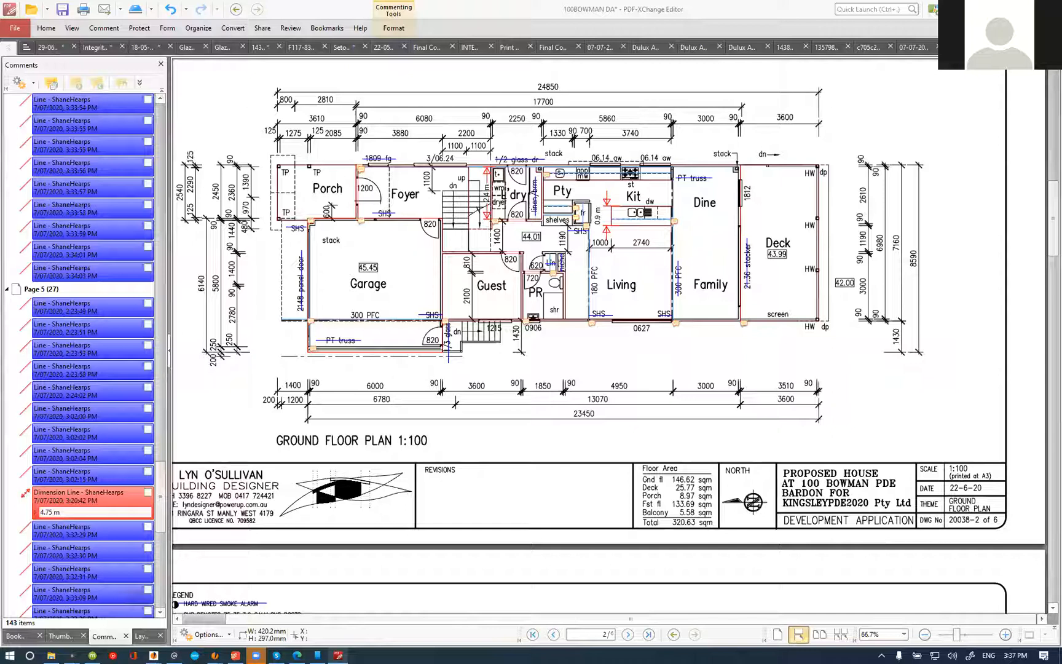
{"action": "scroll", "coordinate": [442, 324], "scroll_direction": "up", "scroll_amount": 4}
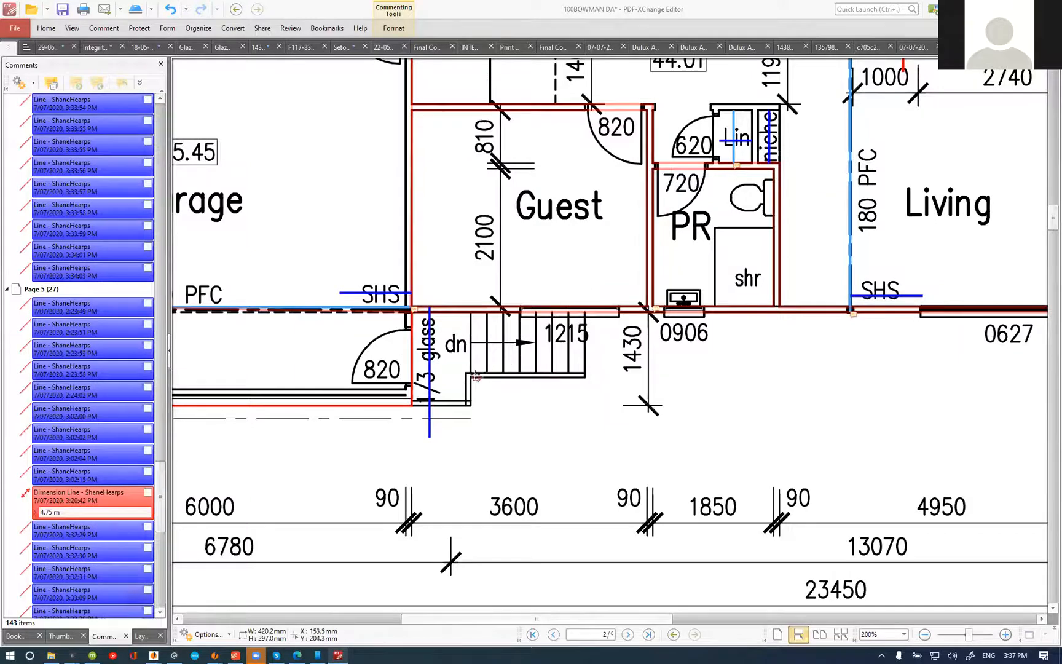
{"action": "scroll", "coordinate": [477, 377], "scroll_direction": "down", "scroll_amount": 5}
{"action": "scroll", "coordinate": [476, 425], "scroll_direction": "down", "scroll_amount": 3}
{"action": "scroll", "coordinate": [478, 430], "scroll_direction": "down", "scroll_amount": 1}
{"action": "scroll", "coordinate": [472, 444], "scroll_direction": "up", "scroll_amount": 3}
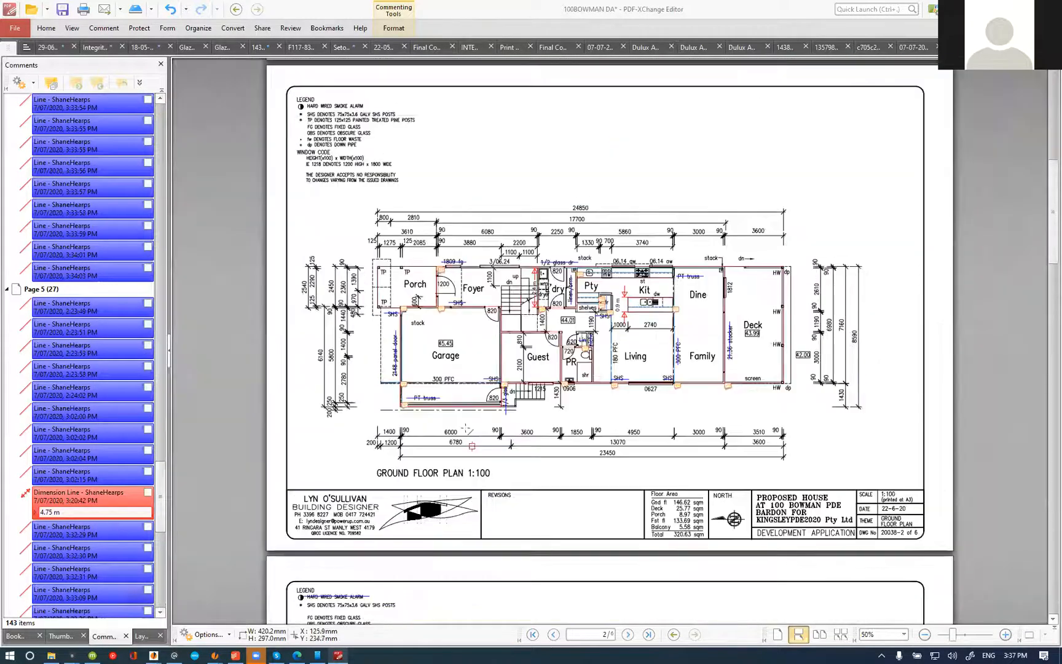
{"action": "scroll", "coordinate": [475, 404], "scroll_direction": "up", "scroll_amount": 4}
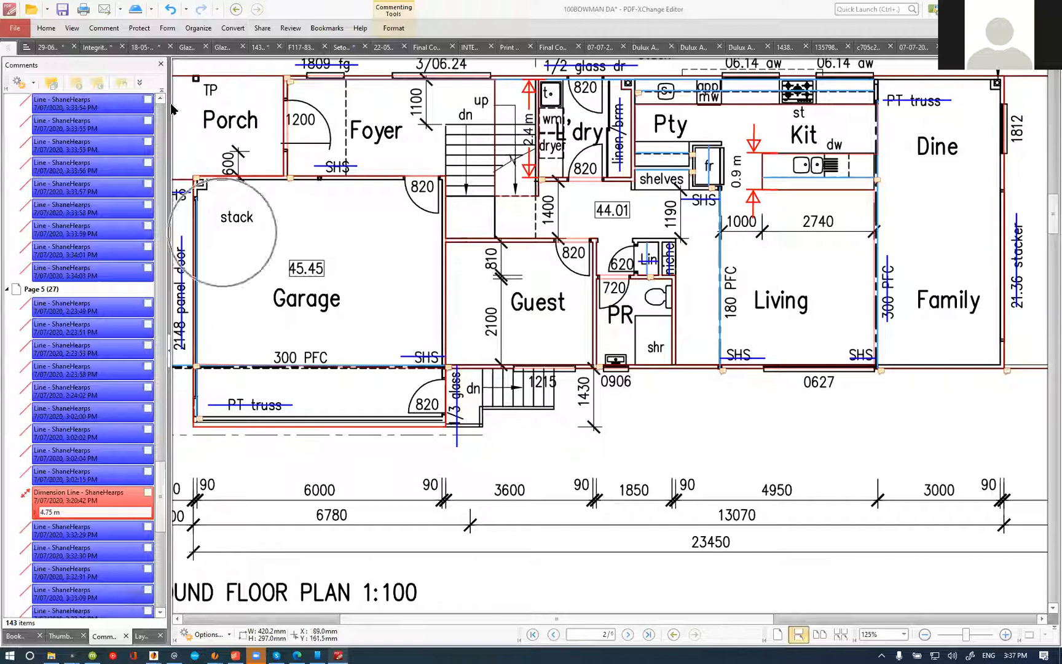
{"action": "left_click", "coordinate": [104, 27]}
{"action": "left_click", "coordinate": [542, 48]}
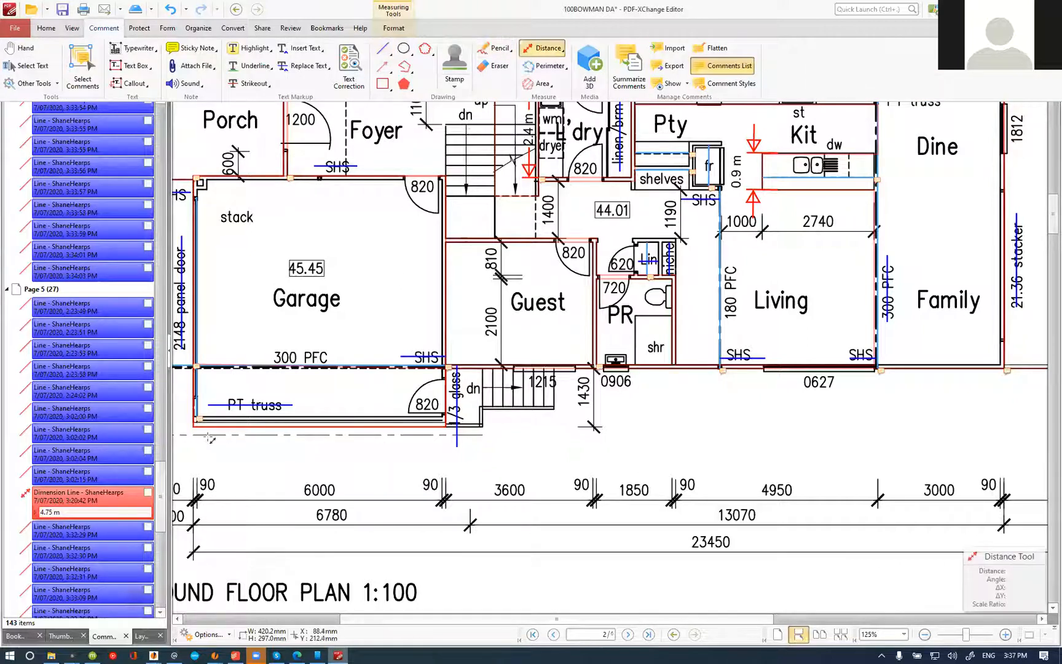
{"action": "scroll", "coordinate": [496, 422], "scroll_direction": "up", "scroll_amount": 2}
{"action": "left_click", "coordinate": [470, 443]}
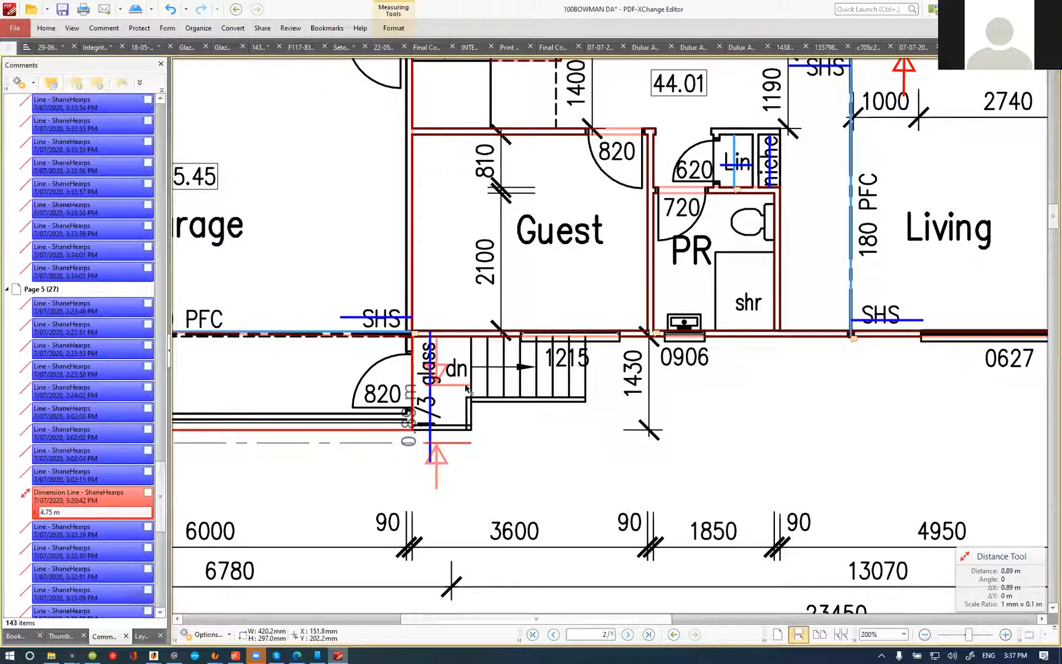
{"action": "key", "text": "Escape"}
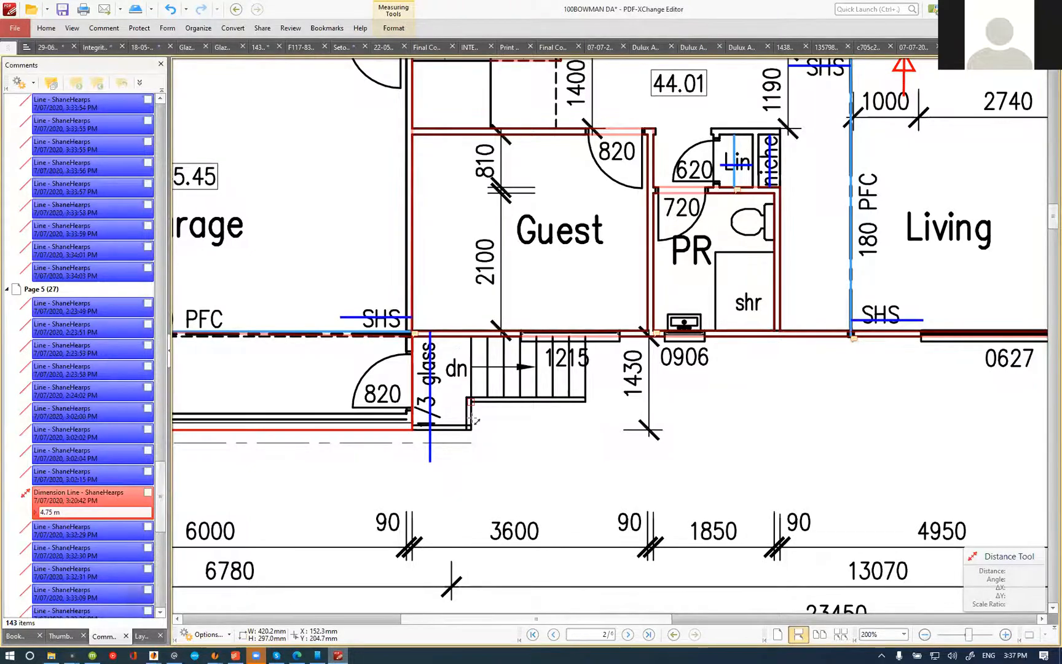
Step: Review the north and west elevations again
{"action": "scroll", "coordinate": [475, 421], "scroll_direction": "down", "scroll_amount": 4}
{"action": "scroll", "coordinate": [504, 369], "scroll_direction": "down", "scroll_amount": 10}
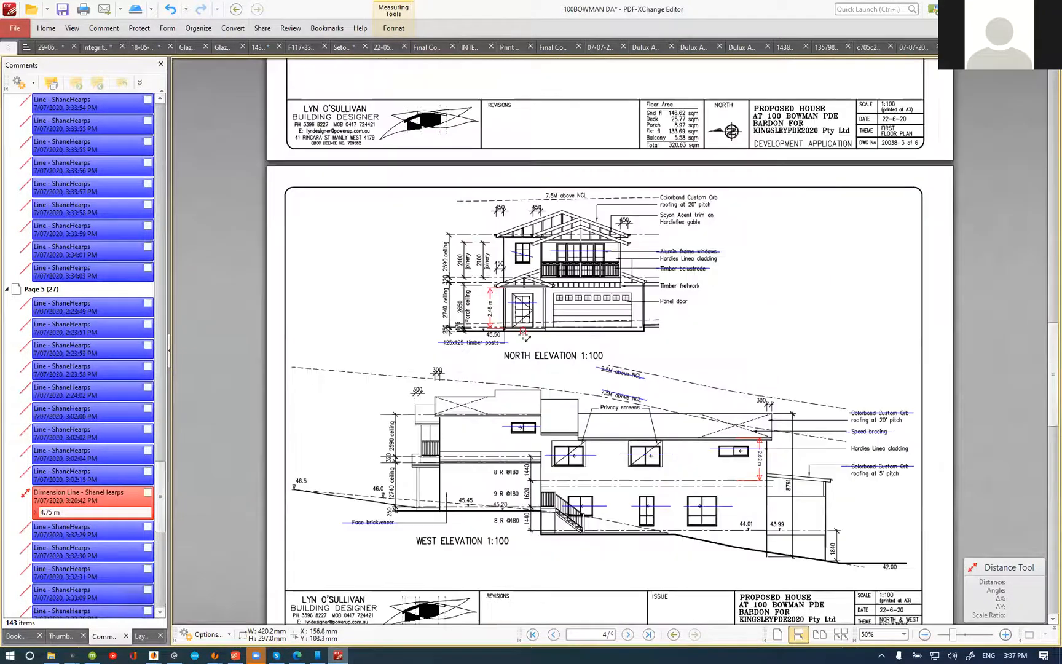
{"action": "scroll", "coordinate": [495, 349], "scroll_direction": "down", "scroll_amount": 3}
{"action": "scroll", "coordinate": [480, 354], "scroll_direction": "up", "scroll_amount": 3}
{"action": "scroll", "coordinate": [462, 351], "scroll_direction": "up", "scroll_amount": 6}
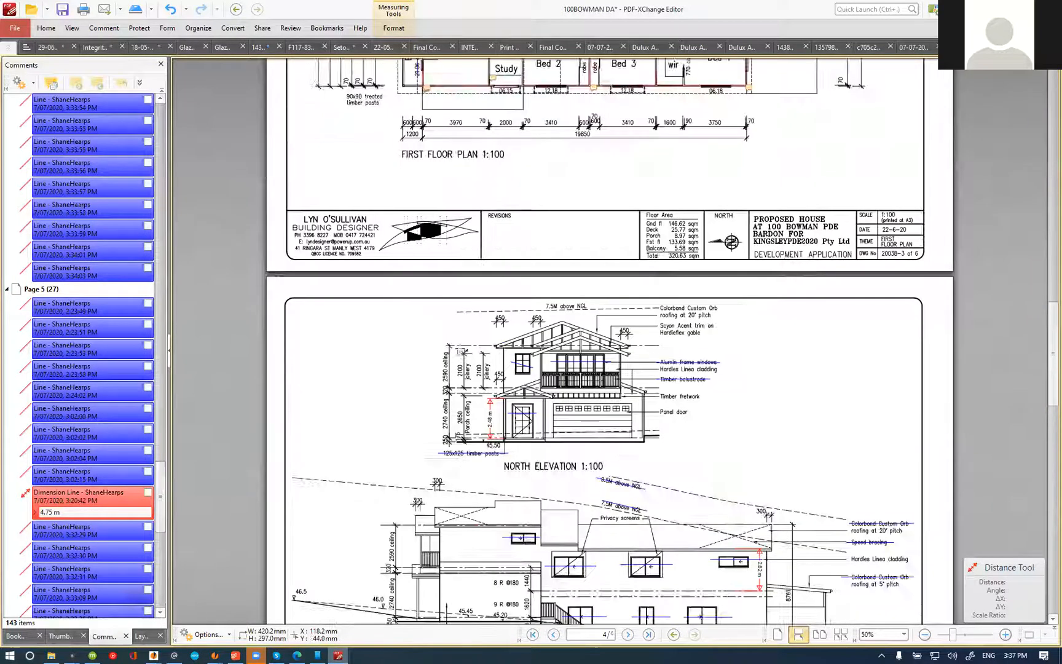
Step: Recheck the west elevation stairs on the plans, then switch to the estimate and delete the External Treated Pine Stairs to West Elevation item
{"action": "scroll", "coordinate": [463, 351], "scroll_direction": "up", "scroll_amount": 5}
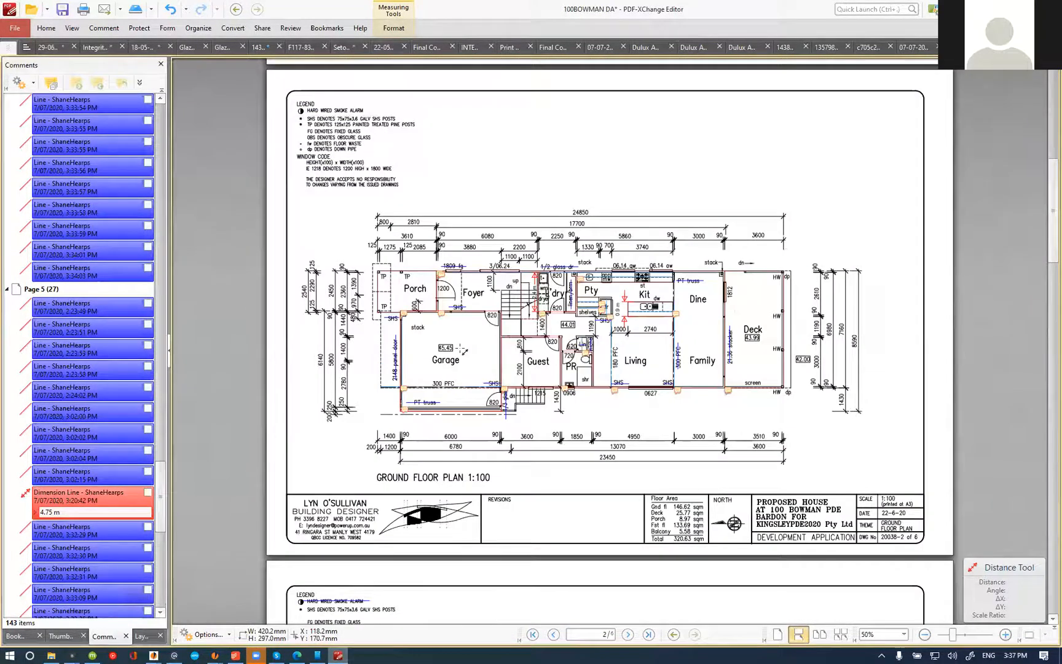
{"action": "scroll", "coordinate": [513, 394], "scroll_direction": "up", "scroll_amount": 5}
{"action": "scroll", "coordinate": [501, 375], "scroll_direction": "down", "scroll_amount": 5}
{"action": "scroll", "coordinate": [501, 379], "scroll_direction": "down", "scroll_amount": 10}
{"action": "scroll", "coordinate": [569, 369], "scroll_direction": "up", "scroll_amount": 5}
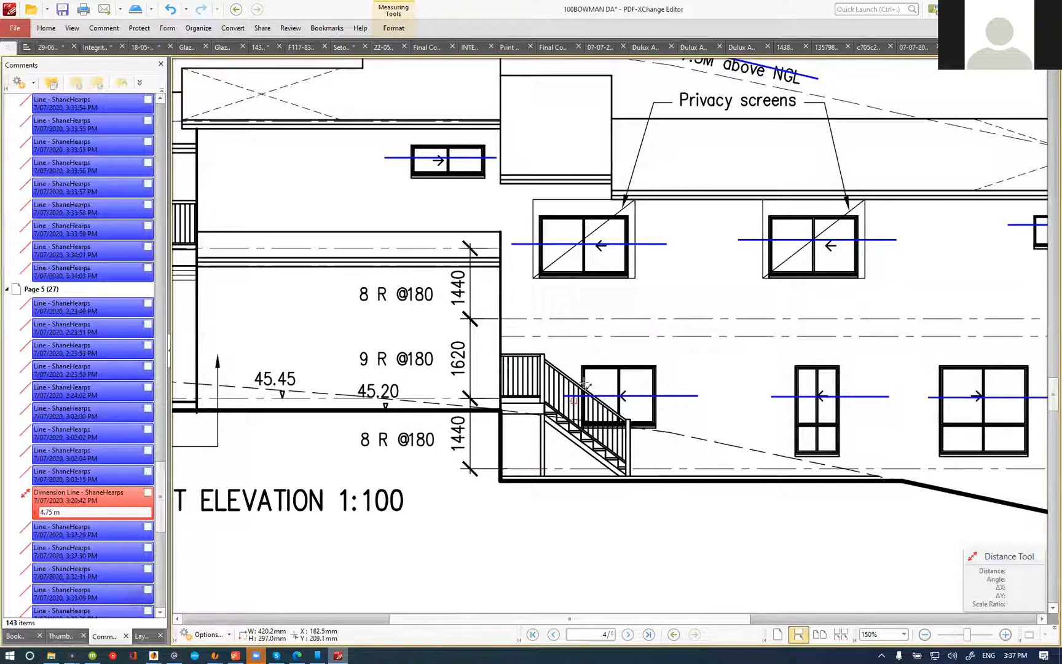
{"action": "key", "text": "alt+Tab"}
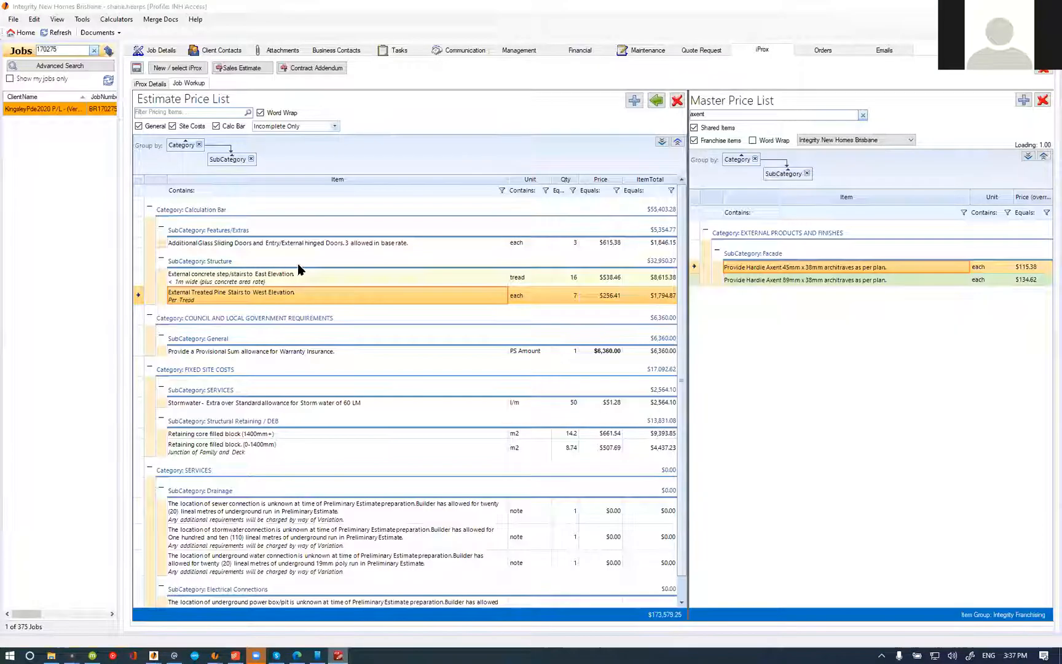
{"action": "left_click", "coordinate": [677, 101]}
{"action": "left_click", "coordinate": [562, 371]}
Step: Select the external concrete stairs item, switch to PDF-XChange Editor and examine the stairs on the east elevation
{"action": "left_click", "coordinate": [222, 276]}
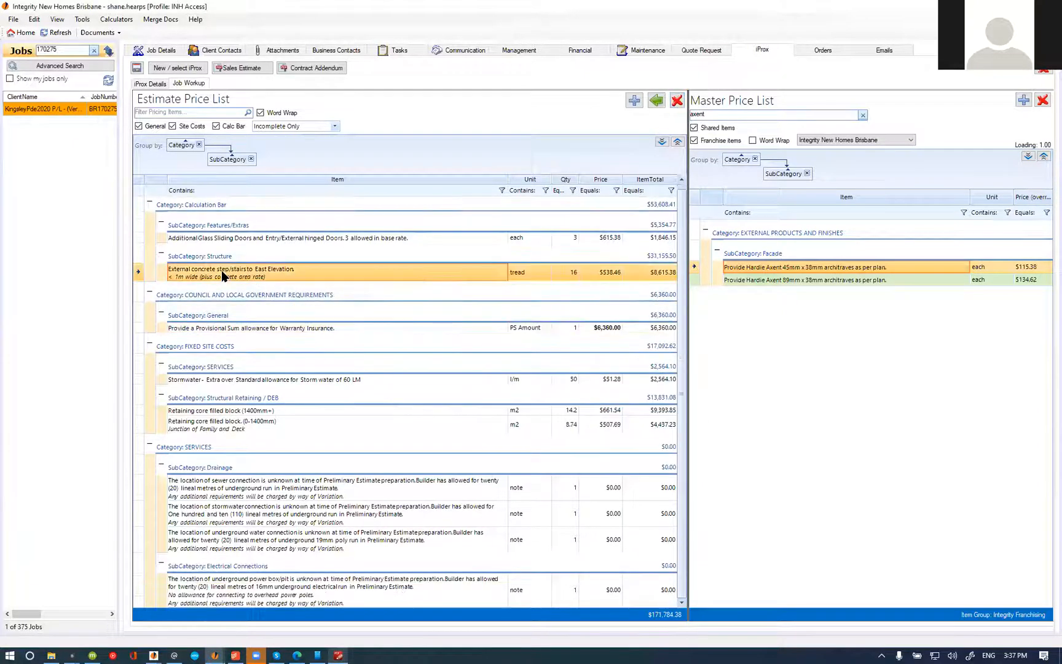
{"action": "key", "text": "alt+Tab"}
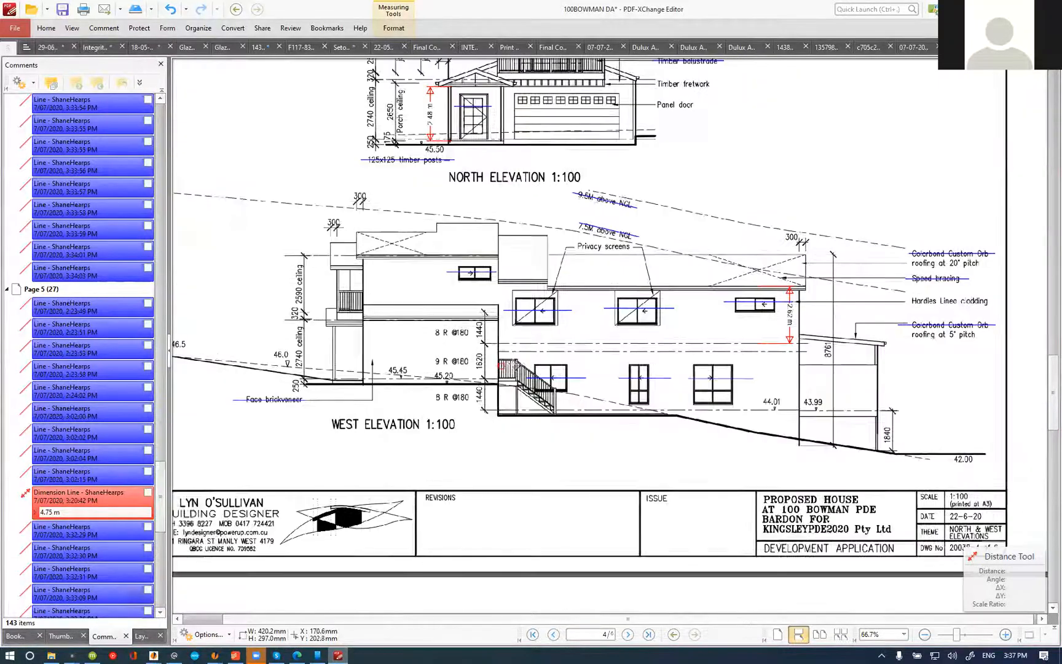
{"action": "scroll", "coordinate": [521, 378], "scroll_direction": "down", "scroll_amount": 1}
{"action": "scroll", "coordinate": [523, 378], "scroll_direction": "up", "scroll_amount": 10}
{"action": "scroll", "coordinate": [459, 451], "scroll_direction": "down", "scroll_amount": 10}
{"action": "scroll", "coordinate": [653, 452], "scroll_direction": "up", "scroll_amount": 2}
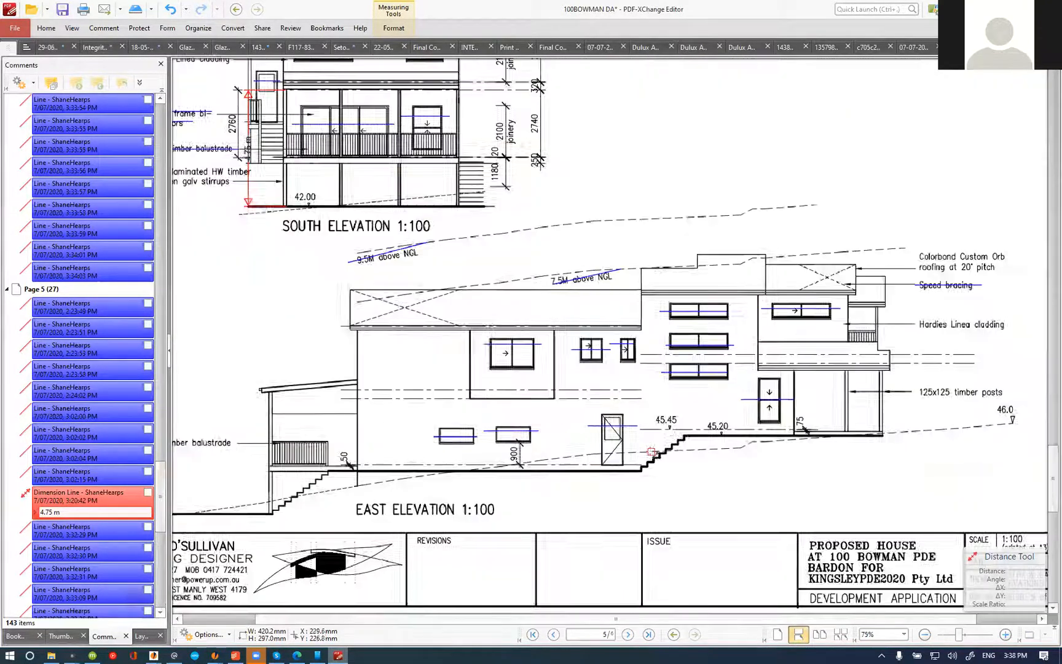
{"action": "scroll", "coordinate": [651, 452], "scroll_direction": "up", "scroll_amount": 2}
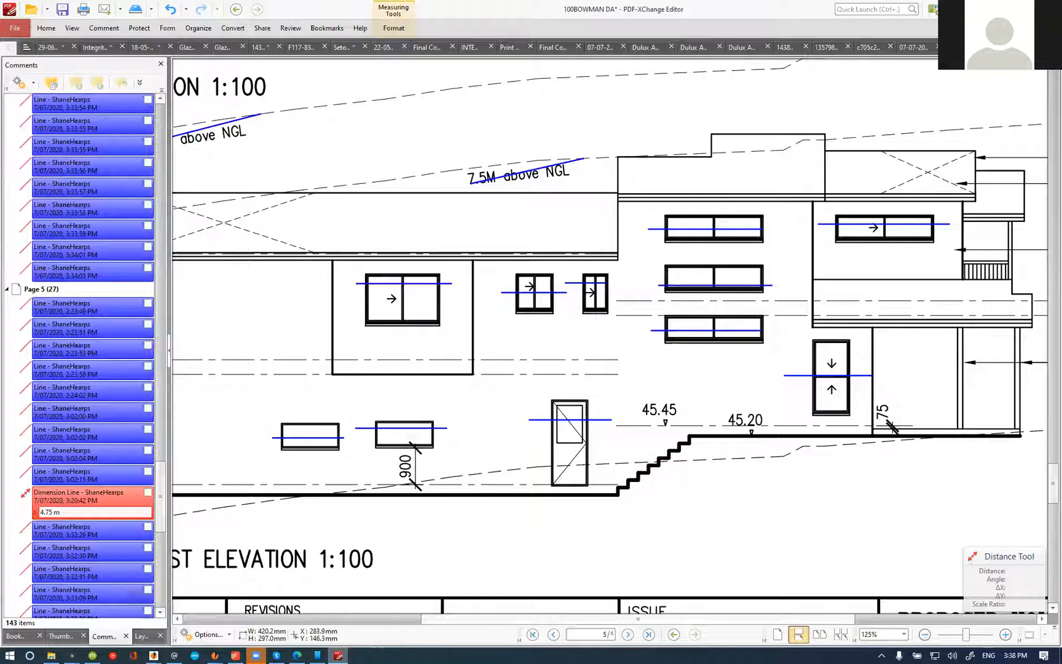
Step: Strike off the individual treads of the external concrete stairs on the east elevation with short blue lines
{"action": "key", "text": "alt+Tab"}
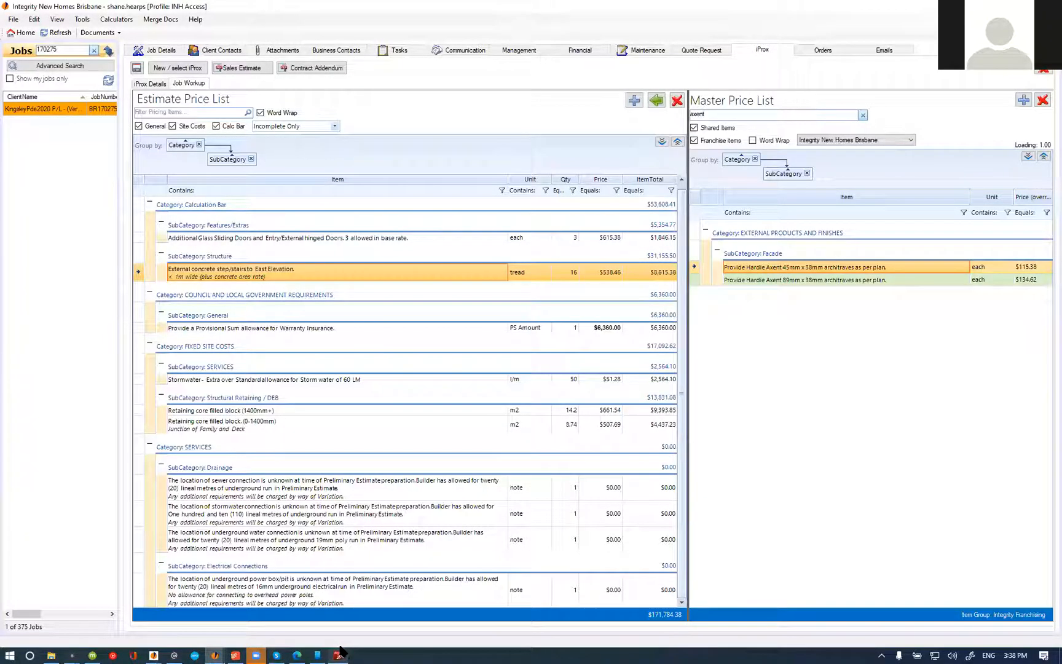
{"action": "left_click", "coordinate": [340, 652]}
{"action": "scroll", "coordinate": [598, 419], "scroll_direction": "down", "scroll_amount": 3}
{"action": "scroll", "coordinate": [279, 295], "scroll_direction": "up", "scroll_amount": 2}
{"action": "left_click", "coordinate": [108, 30]}
{"action": "left_click", "coordinate": [383, 48]}
{"action": "scroll", "coordinate": [569, 470], "scroll_direction": "up", "scroll_amount": 5}
{"action": "scroll", "coordinate": [572, 467], "scroll_direction": "down", "scroll_amount": 5}
{"action": "scroll", "coordinate": [588, 464], "scroll_direction": "up", "scroll_amount": 4}
{"action": "mouse_move", "coordinate": [602, 457]}
{"action": "left_mouse_down"}
{"action": "mouse_move", "coordinate": [601, 489]}
{"action": "mouse_move", "coordinate": [587, 466]}
{"action": "mouse_move", "coordinate": [584, 497]}
{"action": "mouse_move", "coordinate": [507, 549]}
{"action": "left_mouse_up"}
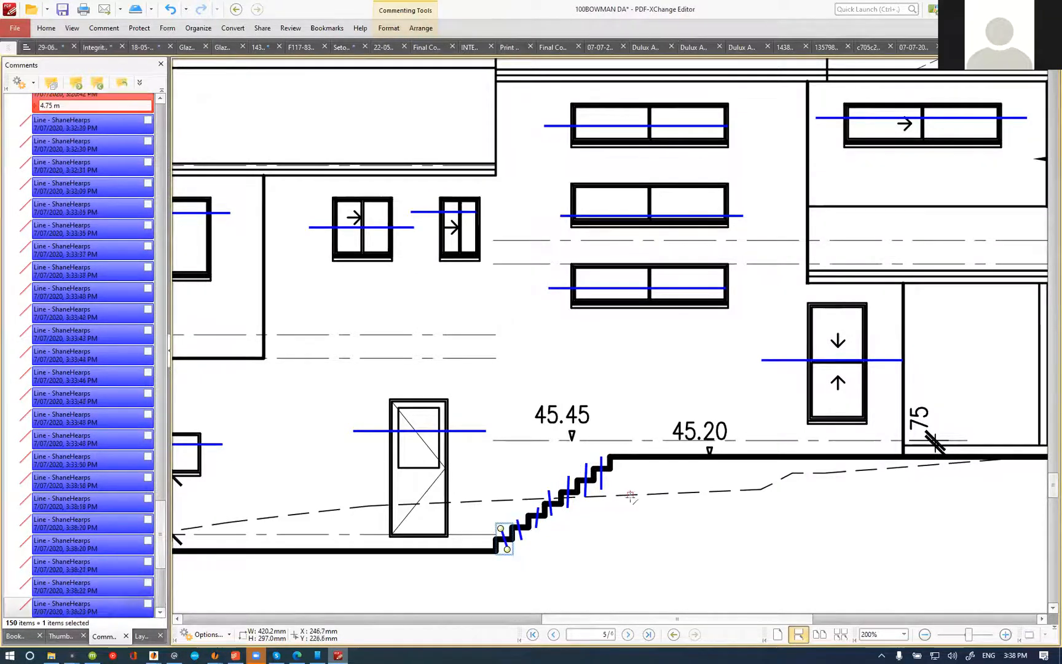
{"action": "scroll", "coordinate": [630, 496], "scroll_direction": "down", "scroll_amount": 5}
{"action": "mouse_move", "coordinate": [482, 529]}
{"action": "left_mouse_down"}
{"action": "mouse_move", "coordinate": [480, 565]}
{"action": "mouse_move", "coordinate": [492, 527]}
{"action": "mouse_move", "coordinate": [510, 542]}
{"action": "left_mouse_up"}
{"action": "left_click_drag", "start_coordinate": [531, 504], "coordinate": [528, 527]}
{"action": "mouse_move", "coordinate": [548, 486]}
{"action": "left_mouse_down"}
{"action": "mouse_move", "coordinate": [552, 517]}
{"action": "mouse_move", "coordinate": [561, 512]}
{"action": "left_mouse_up"}
{"action": "mouse_move", "coordinate": [578, 470]}
{"action": "left_mouse_down"}
{"action": "mouse_move", "coordinate": [576, 498]}
{"action": "mouse_move", "coordinate": [592, 454]}
{"action": "mouse_move", "coordinate": [612, 441]}
{"action": "left_mouse_up"}
Step: Switch to the estimate and mark the external concrete step/stairs to East Elevation item as complete
{"action": "key", "text": "alt+Tab"}
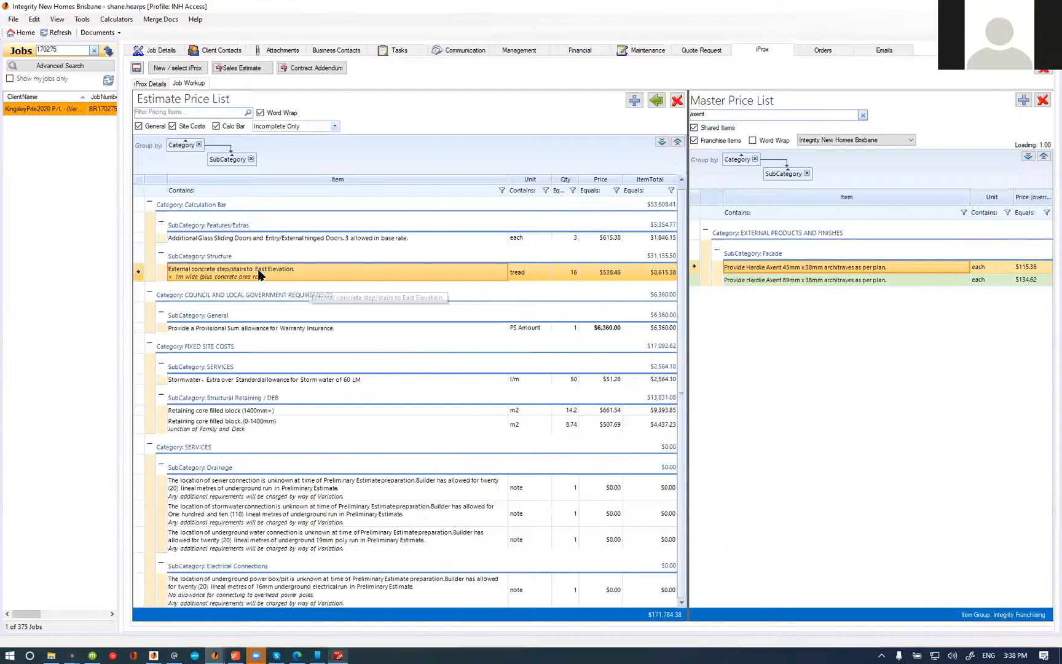
{"action": "right_click", "coordinate": [464, 274]}
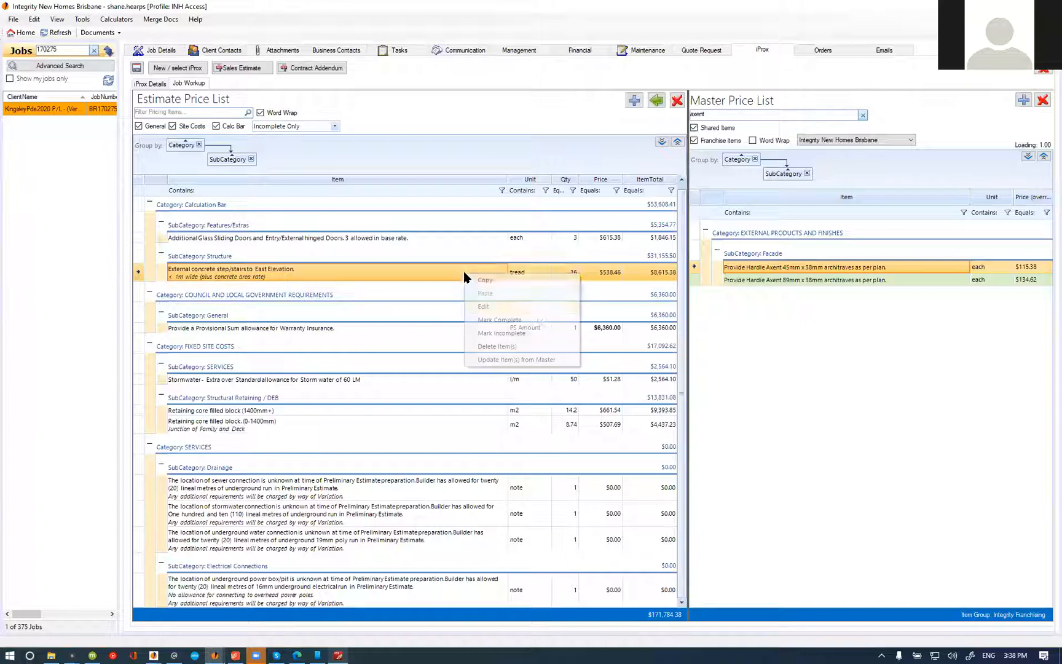
{"action": "left_click", "coordinate": [530, 319]}
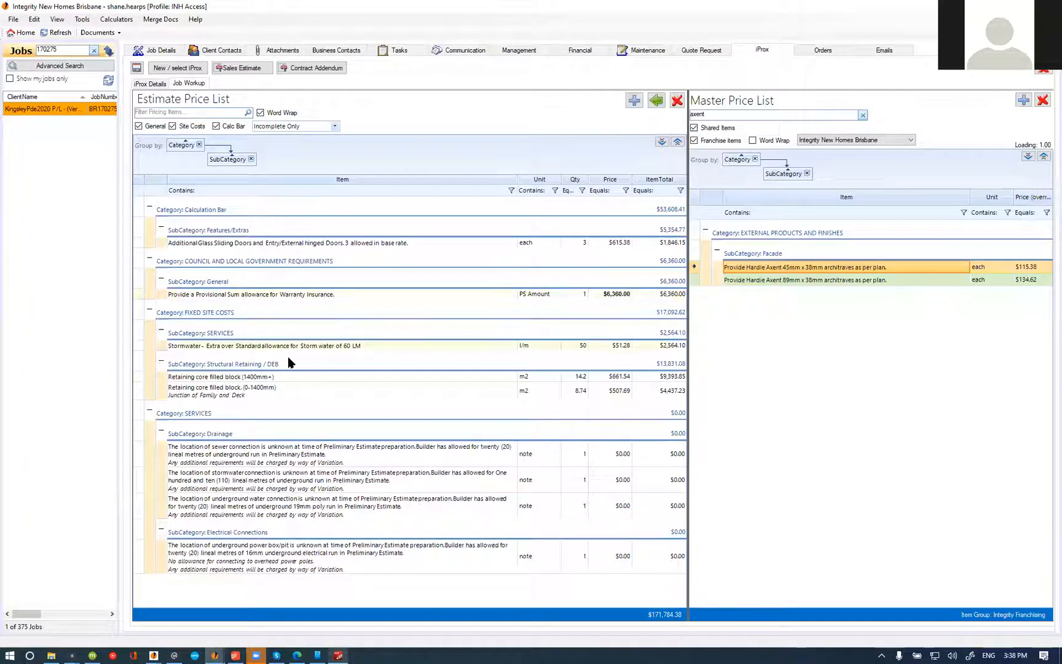
Step: Search the master price list for "excluded" and add the Preliminaries note about excluded or substituted owner-supplied plan items to the estimate
{"action": "double_click", "coordinate": [716, 114]}
{"action": "type", "text": "excl"}
{"action": "left_click", "coordinate": [1028, 157]}
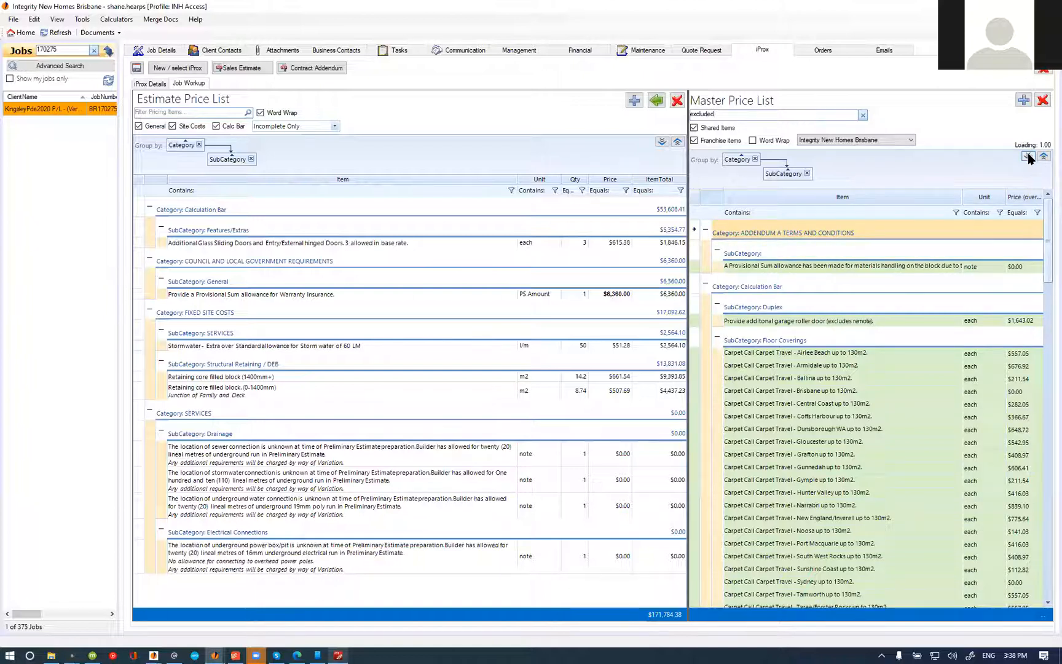
{"action": "left_click", "coordinate": [793, 427]}
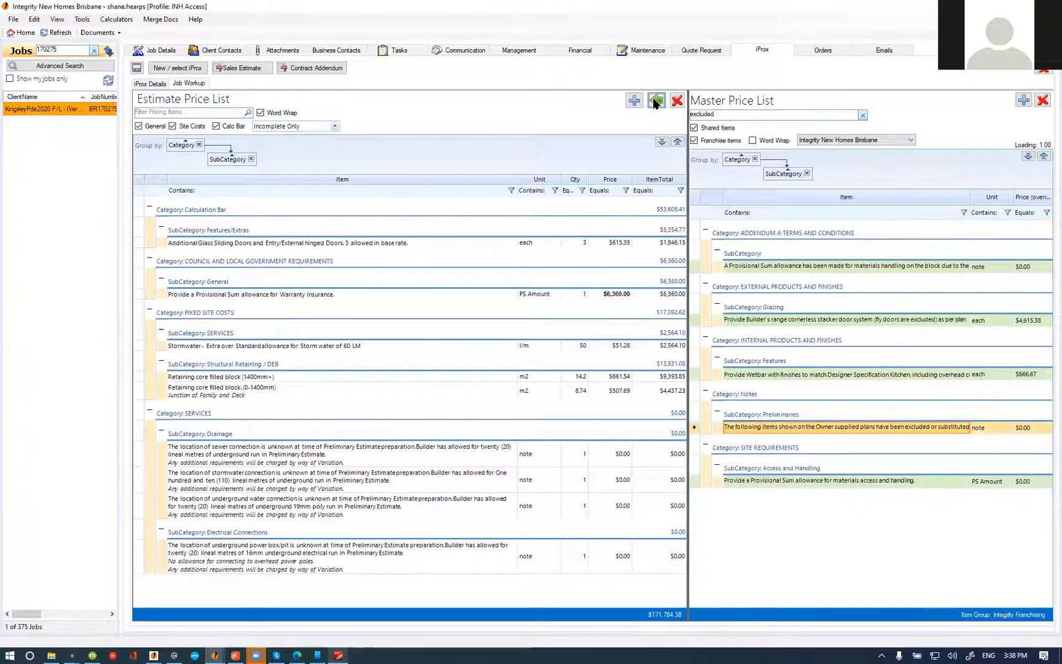
{"action": "left_click", "coordinate": [656, 101]}
Step: Open the new exclusions note's item name as HTML and replace "Preliminary" with "Round 1" before "Estimate"
{"action": "double_click", "coordinate": [332, 473]}
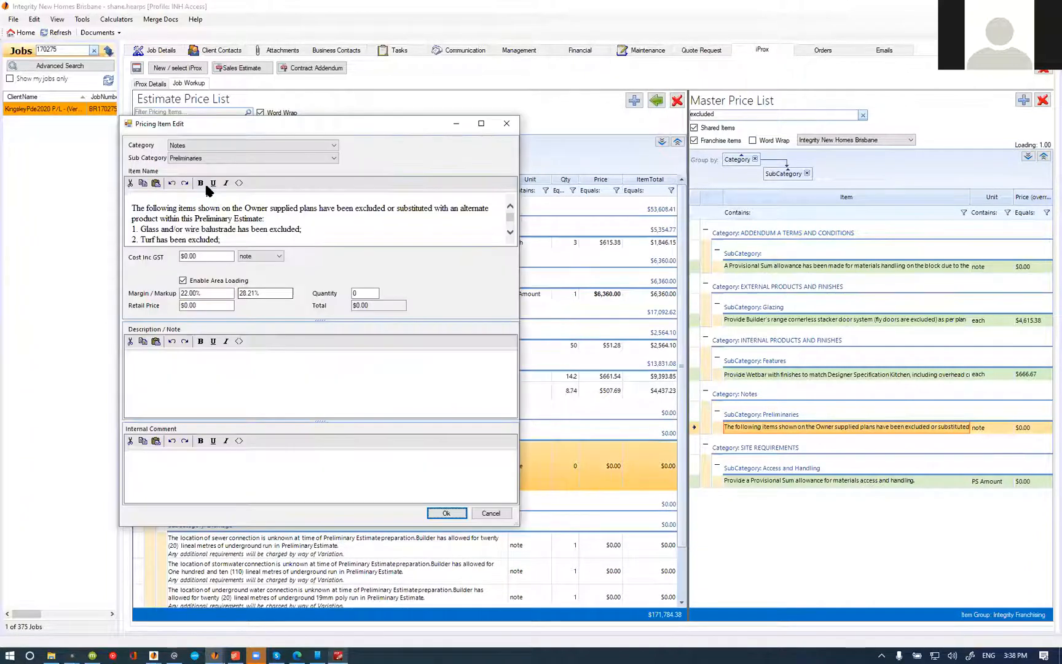
{"action": "left_click", "coordinate": [238, 182]}
{"action": "left_click_drag", "start_coordinate": [324, 278], "coordinate": [313, 255]}
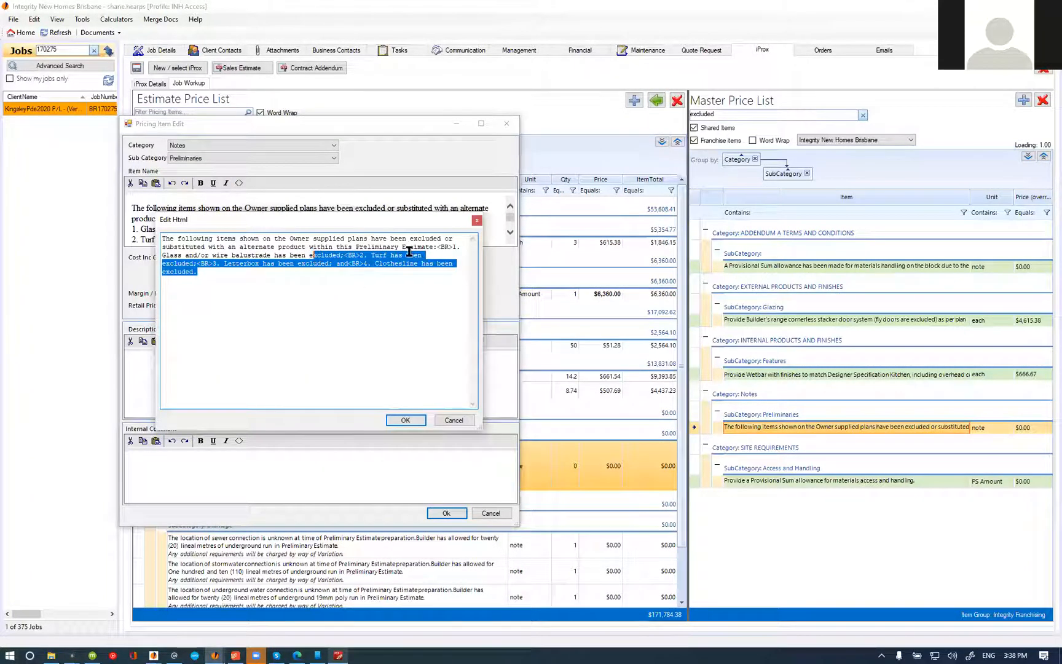
{"action": "double_click", "coordinate": [376, 247]}
{"action": "type", "text": "Round 1"}
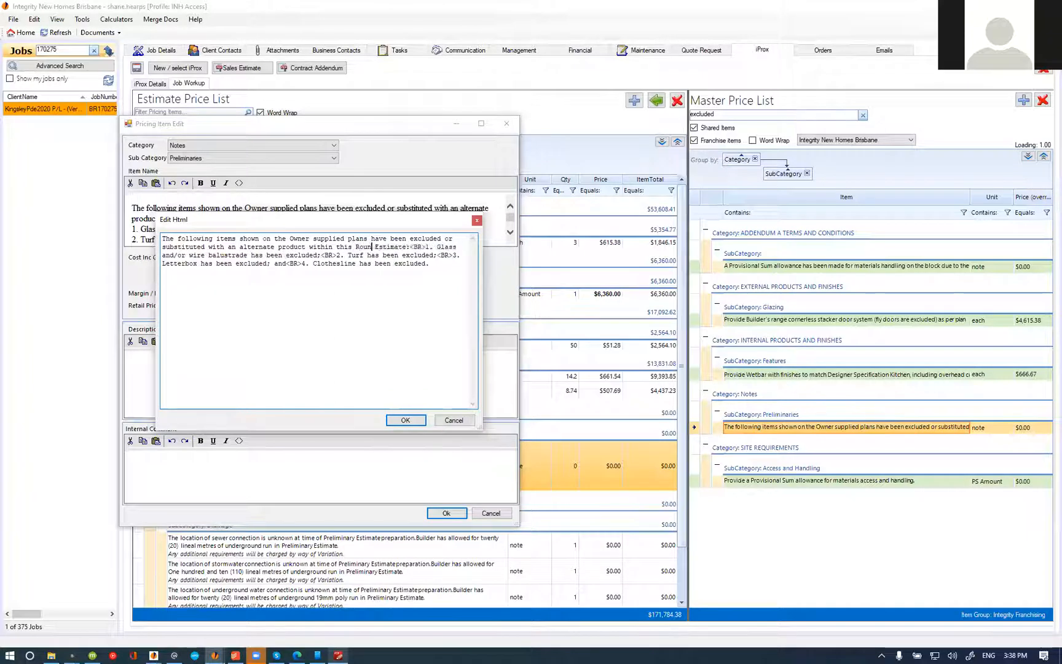
Step: Replace the listed exclusions with the Western Elevation landing and stairs, citing 900mm fire separation setback encroachment and non-conformance with NCC clause 3.7.1.7(c)
{"action": "left_click_drag", "start_coordinate": [209, 275], "coordinate": [153, 256]}
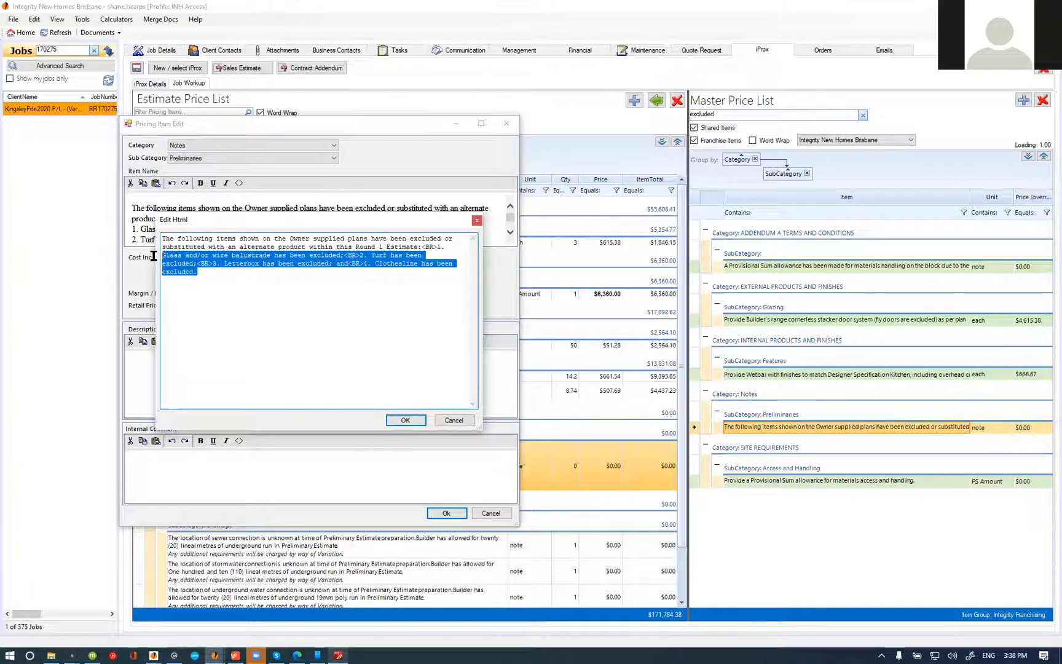
{"action": "type", "text": "Landing"}
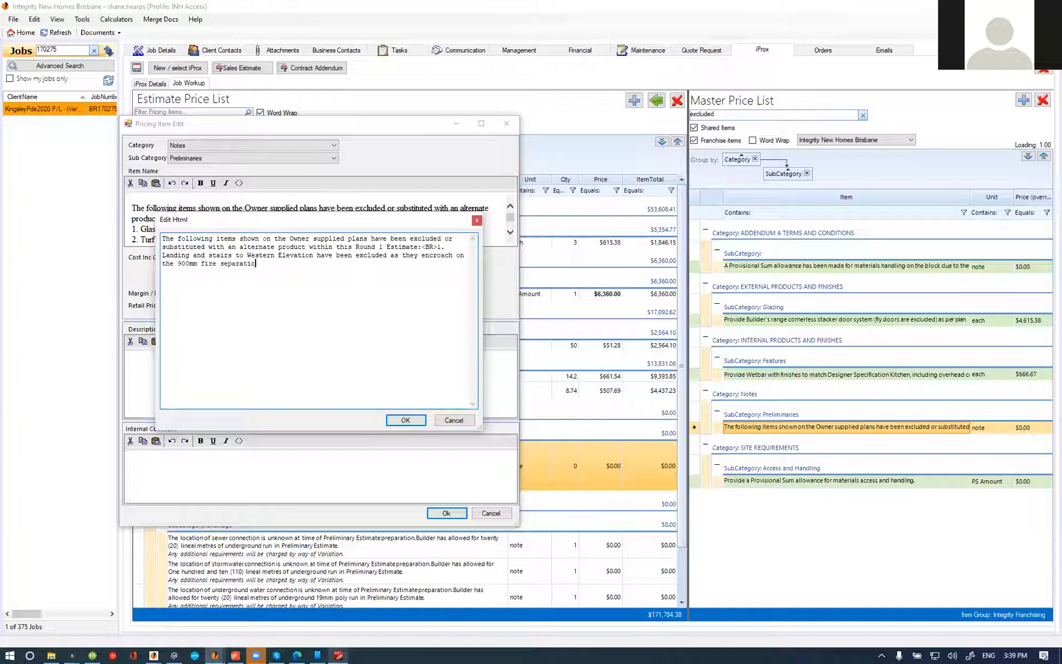
{"action": "type", "text": "and do not conform to NCC requirements (specifically clause 3.7.1.7(c))."}
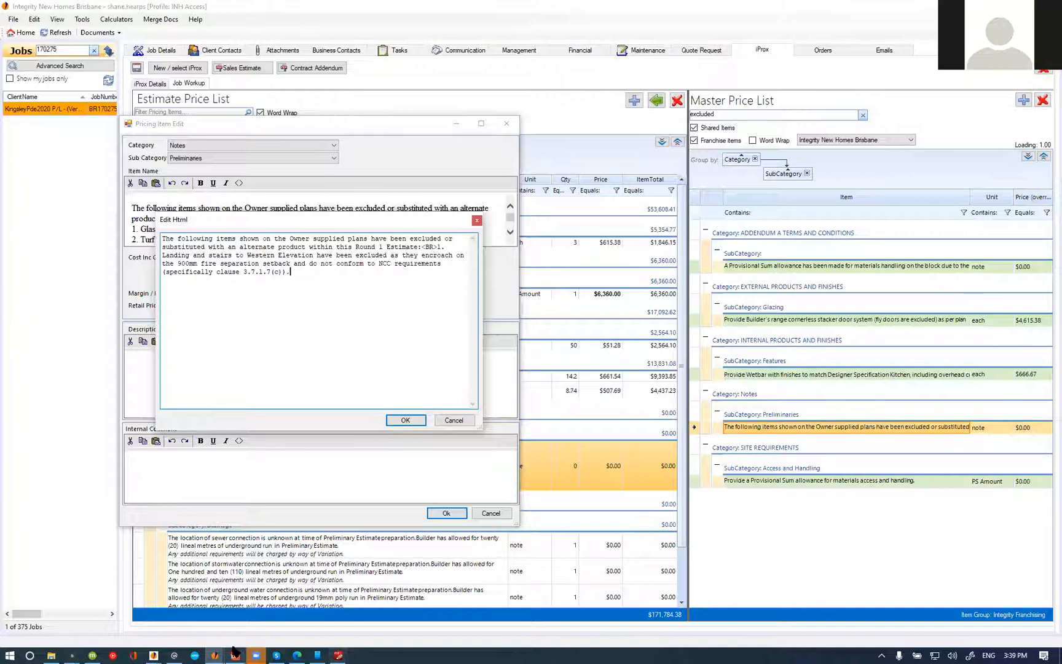
Step: Switch to the Kareela Constructions documents window and open NCC_2019_Volume_Two.pdf from the Australian Standards folder
{"action": "left_click", "coordinate": [214, 653]}
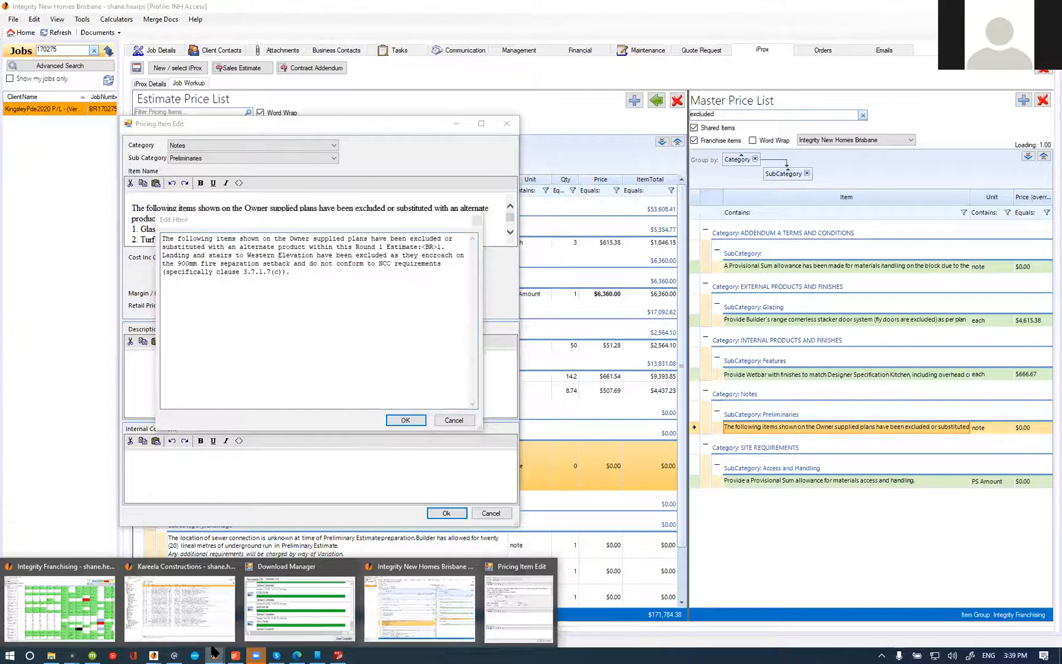
{"action": "left_click", "coordinate": [179, 606]}
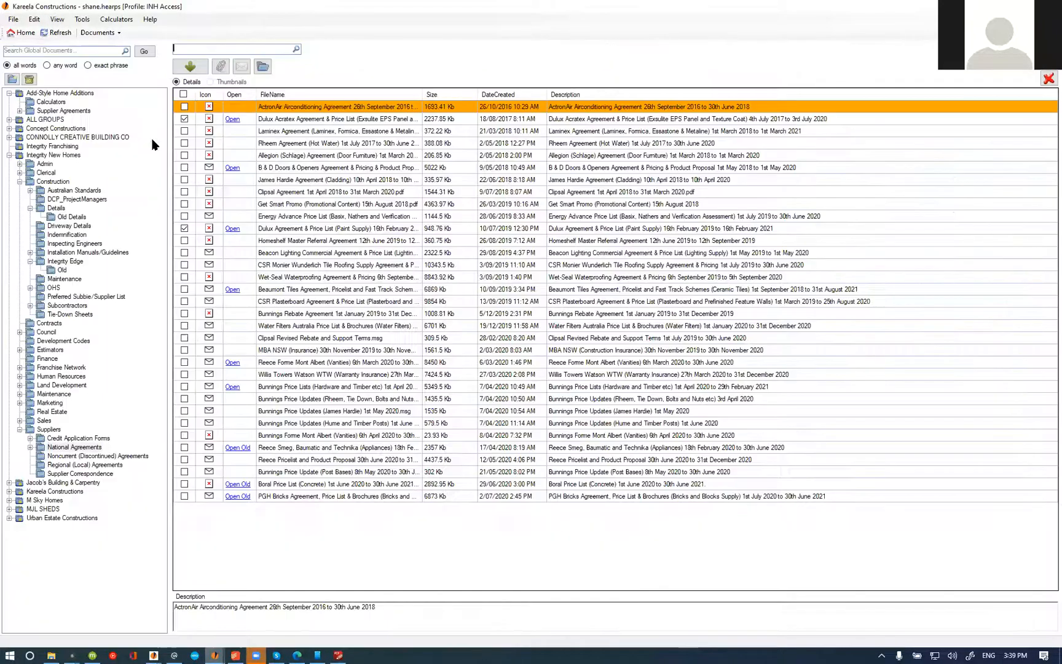
{"action": "left_click", "coordinate": [74, 192]}
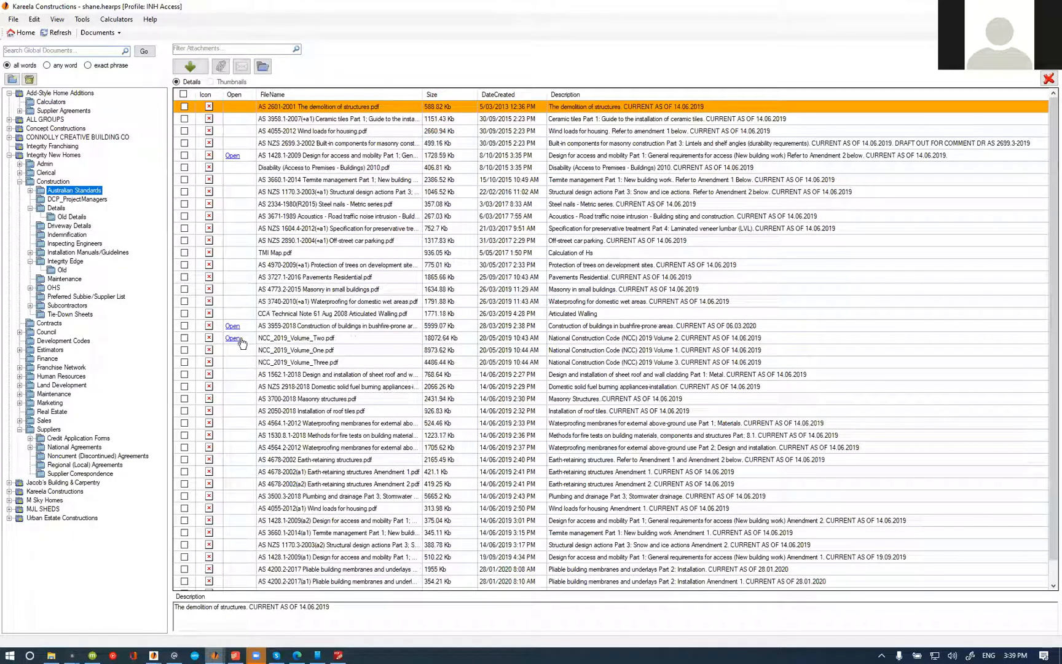
{"action": "left_click", "coordinate": [301, 338]}
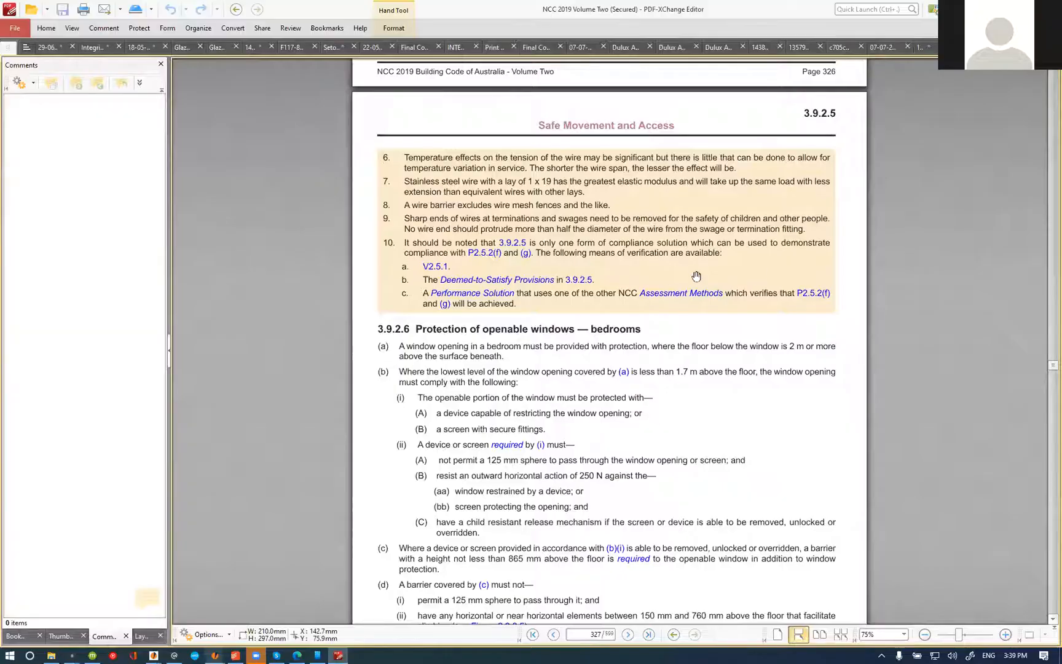
Step: Search the NCC 2019 Volume Two document for "fire separation"
{"action": "left_click", "coordinate": [667, 291]}
{"action": "key", "text": "ctrl+f"}
{"action": "type", "text": "3.7.1.7"}
{"action": "key", "text": "Return"}
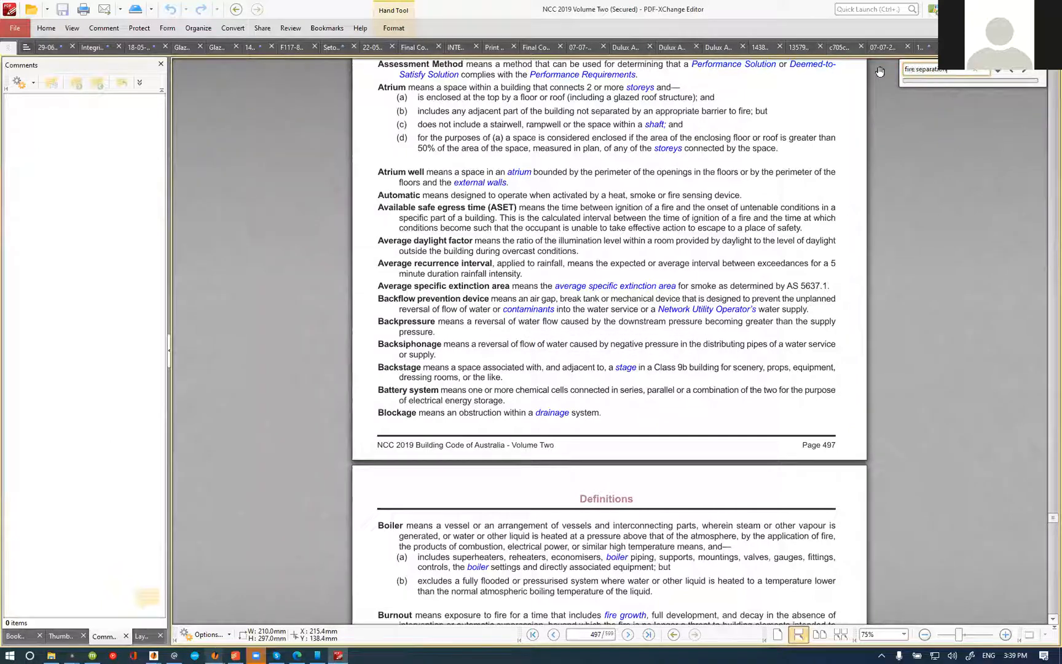
{"action": "key", "text": "Return"}
Step: Find the Fire Safety entries in the NCC general table of contents and open Part 3.7.1 Fire properties for materials and construction
{"action": "scroll", "coordinate": [831, 379], "scroll_direction": "down", "scroll_amount": 1}
{"action": "left_click_drag", "start_coordinate": [1051, 518], "coordinate": [1024, 141]}
{"action": "scroll", "coordinate": [526, 247], "scroll_direction": "up", "scroll_amount": 3}
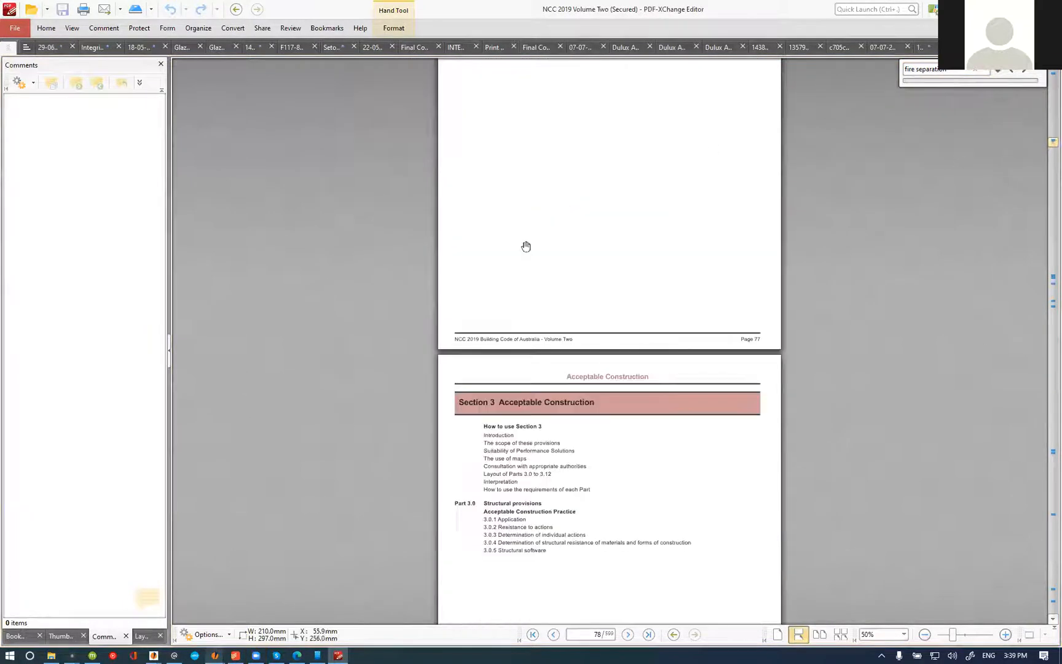
{"action": "scroll", "coordinate": [506, 422], "scroll_direction": "down", "scroll_amount": 5}
{"action": "scroll", "coordinate": [593, 597], "scroll_direction": "up", "scroll_amount": 10}
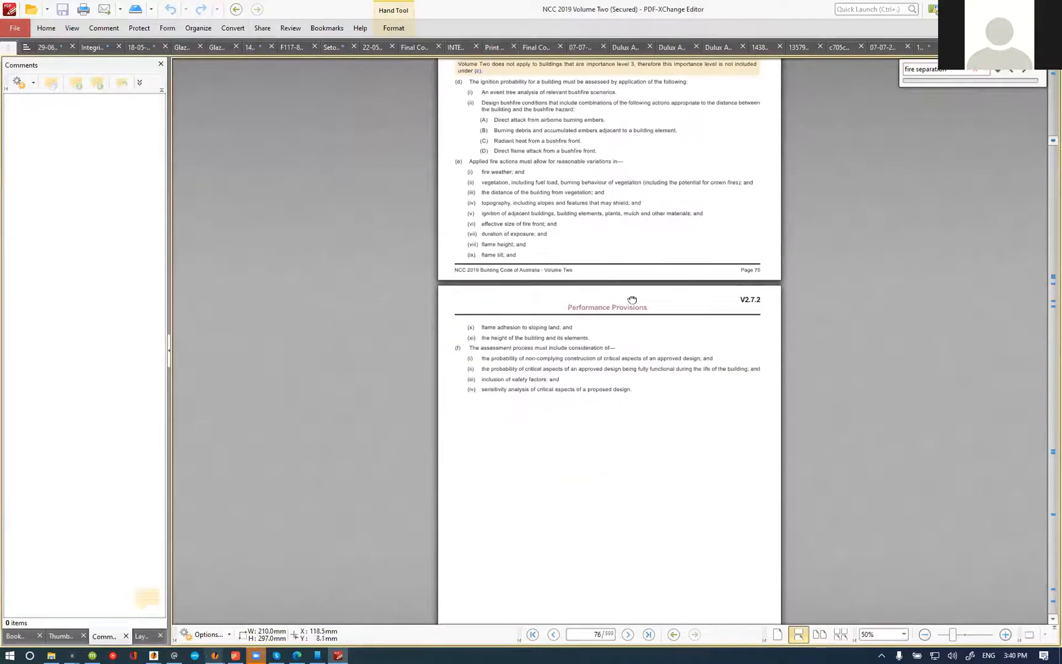
{"action": "key", "text": "Home"}
{"action": "scroll", "coordinate": [619, 304], "scroll_direction": "down", "scroll_amount": 7}
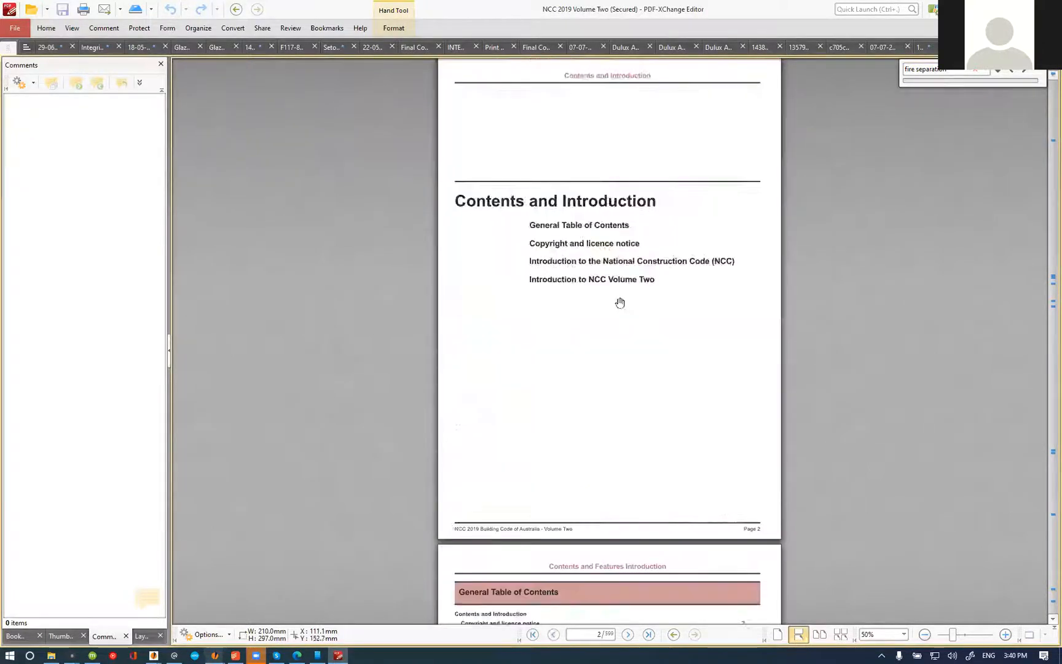
{"action": "scroll", "coordinate": [467, 315], "scroll_direction": "up", "scroll_amount": 1}
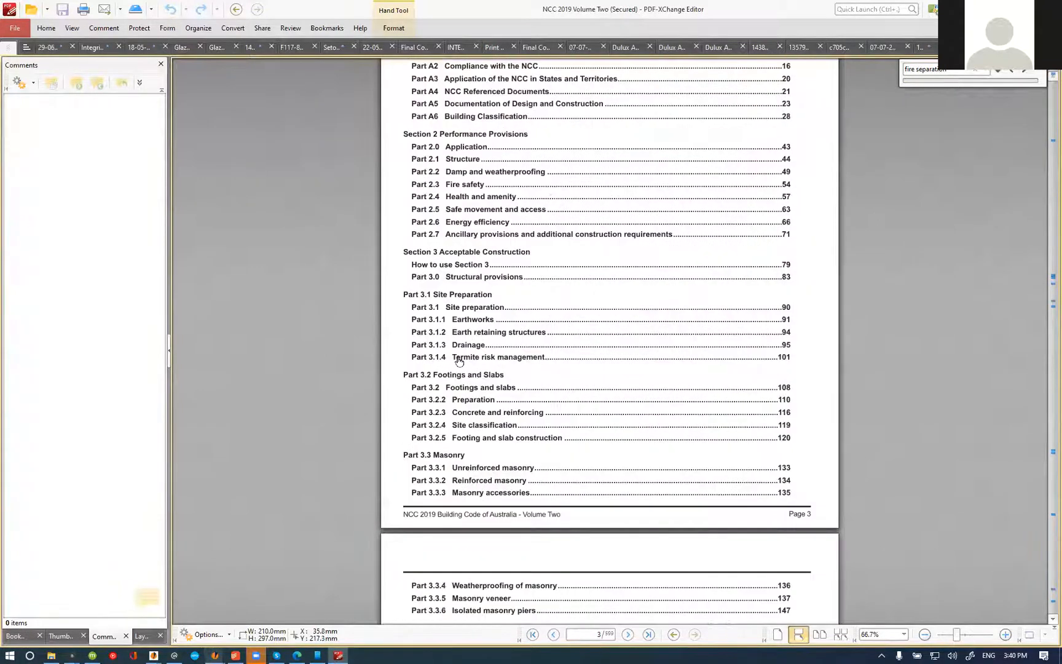
{"action": "scroll", "coordinate": [464, 367], "scroll_direction": "down", "scroll_amount": 3}
{"action": "scroll", "coordinate": [464, 367], "scroll_direction": "down", "scroll_amount": 3}
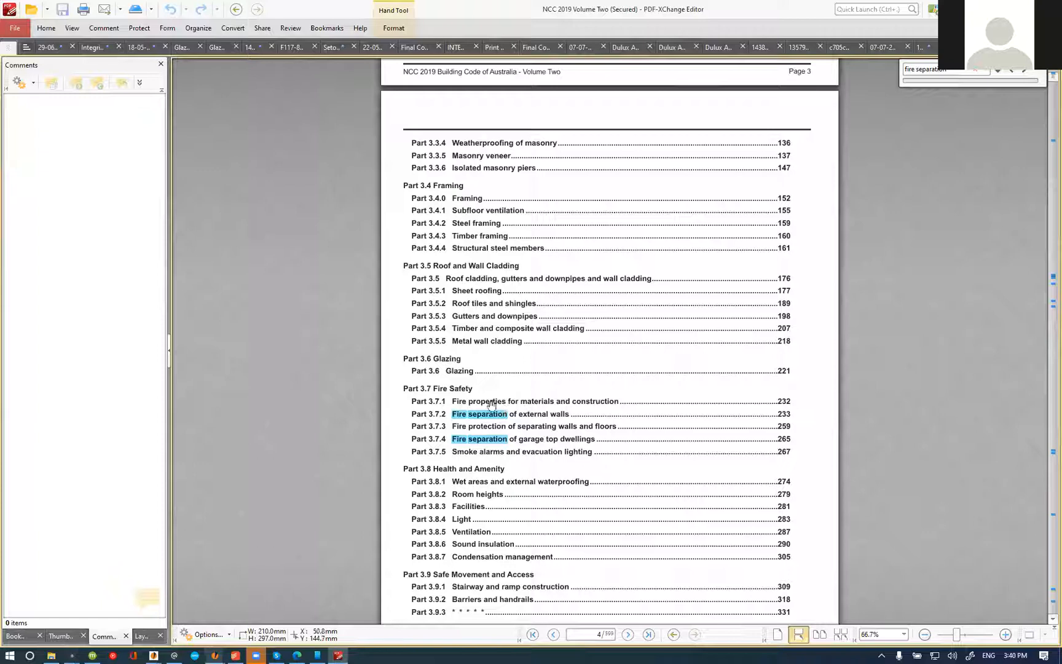
{"action": "left_click", "coordinate": [514, 404]}
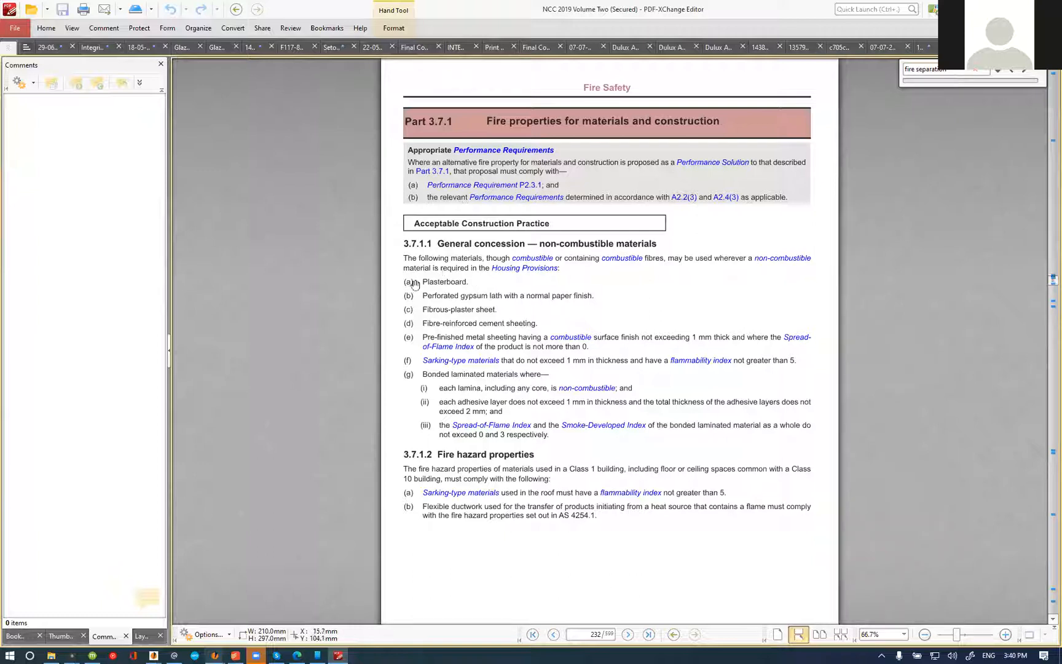
Step: Examine Part 3.7.1 and Part 3.7.2 Fire separation of external walls, including the measurement of distances clauses and figures
{"action": "scroll", "coordinate": [506, 401], "scroll_direction": "down", "scroll_amount": 3}
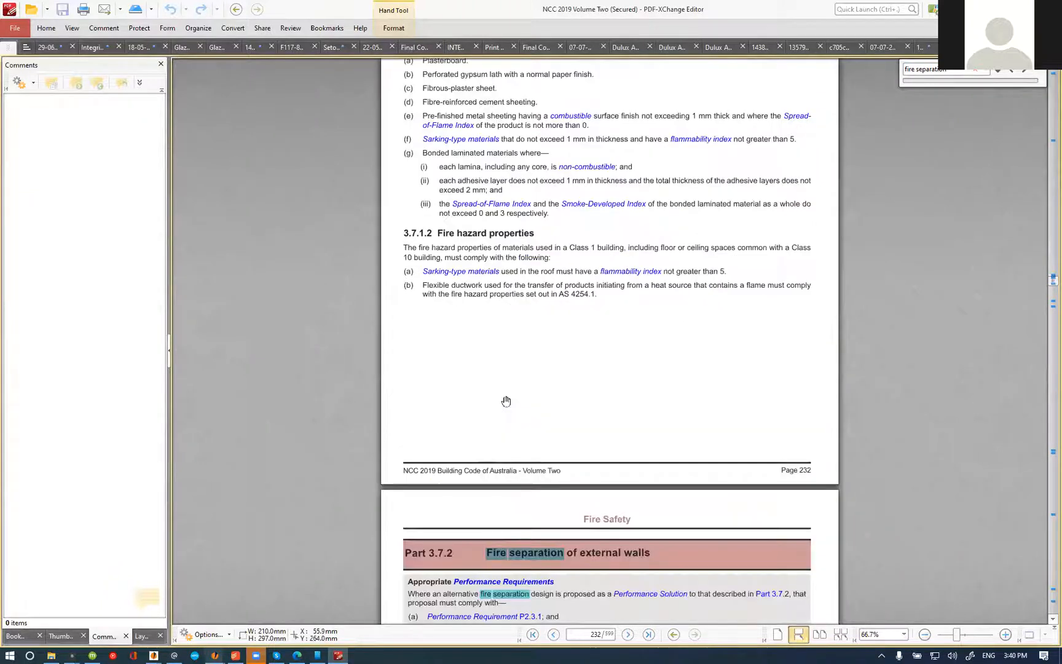
{"action": "scroll", "coordinate": [506, 401], "scroll_direction": "down", "scroll_amount": 4}
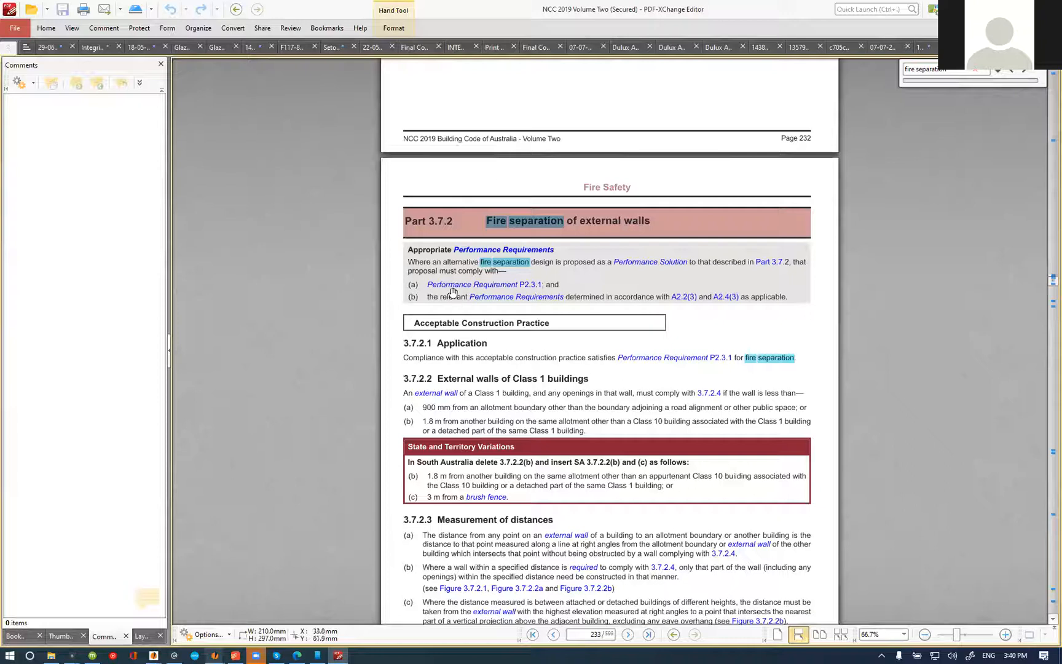
{"action": "scroll", "coordinate": [453, 291], "scroll_direction": "up", "scroll_amount": 7}
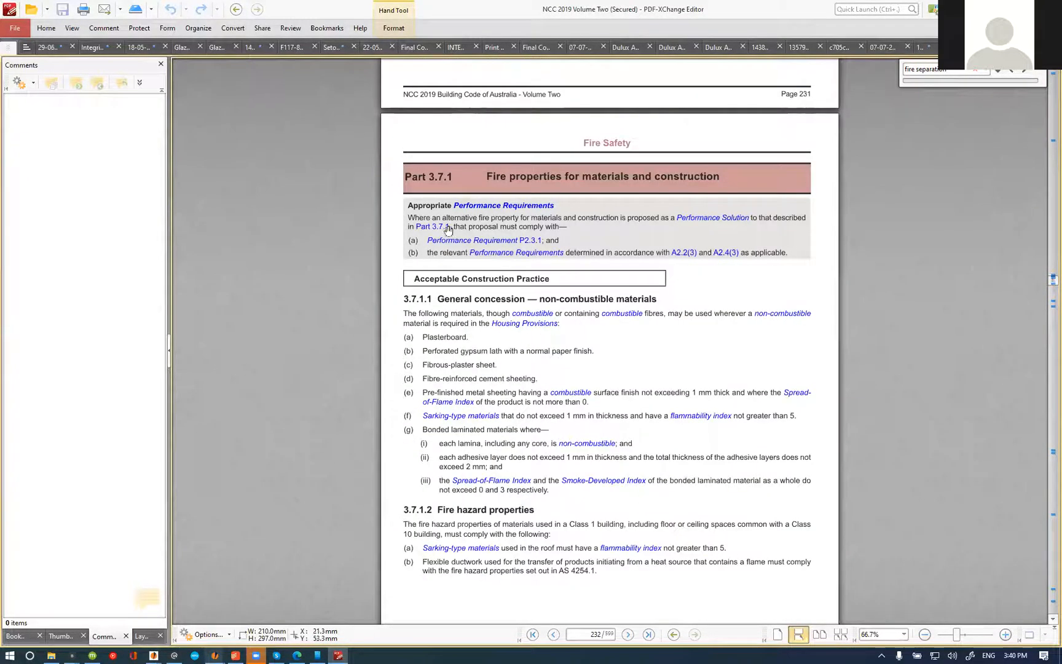
{"action": "scroll", "coordinate": [750, 229], "scroll_direction": "down", "scroll_amount": 3}
{"action": "scroll", "coordinate": [599, 280], "scroll_direction": "down", "scroll_amount": 1}
{"action": "scroll", "coordinate": [590, 281], "scroll_direction": "down", "scroll_amount": 4}
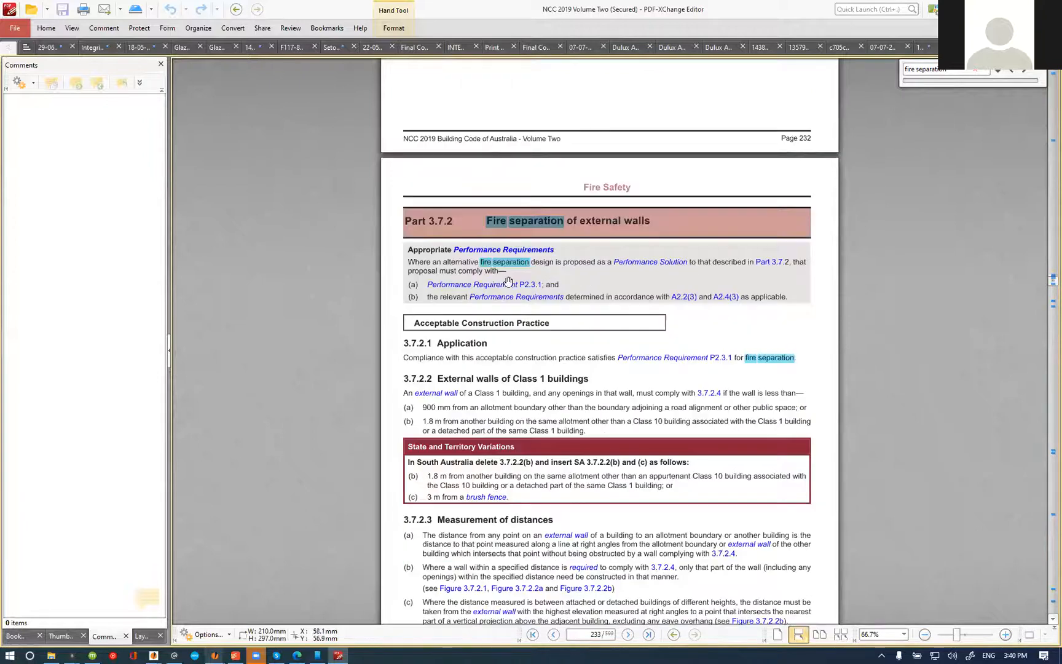
{"action": "scroll", "coordinate": [508, 281], "scroll_direction": "down", "scroll_amount": 2}
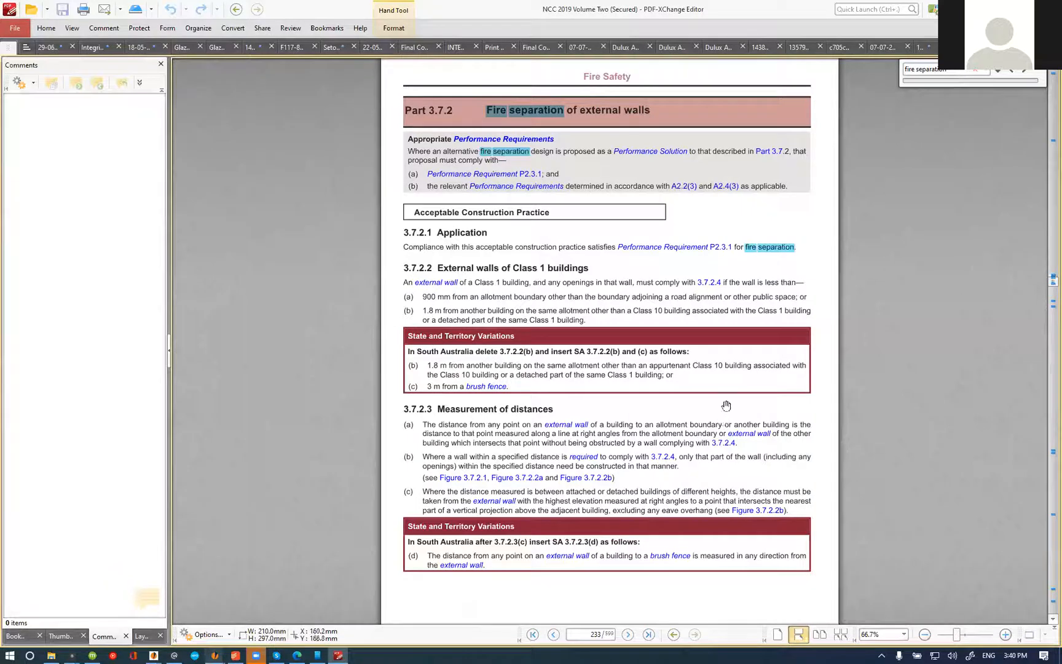
{"action": "scroll", "coordinate": [545, 411], "scroll_direction": "down", "scroll_amount": 1}
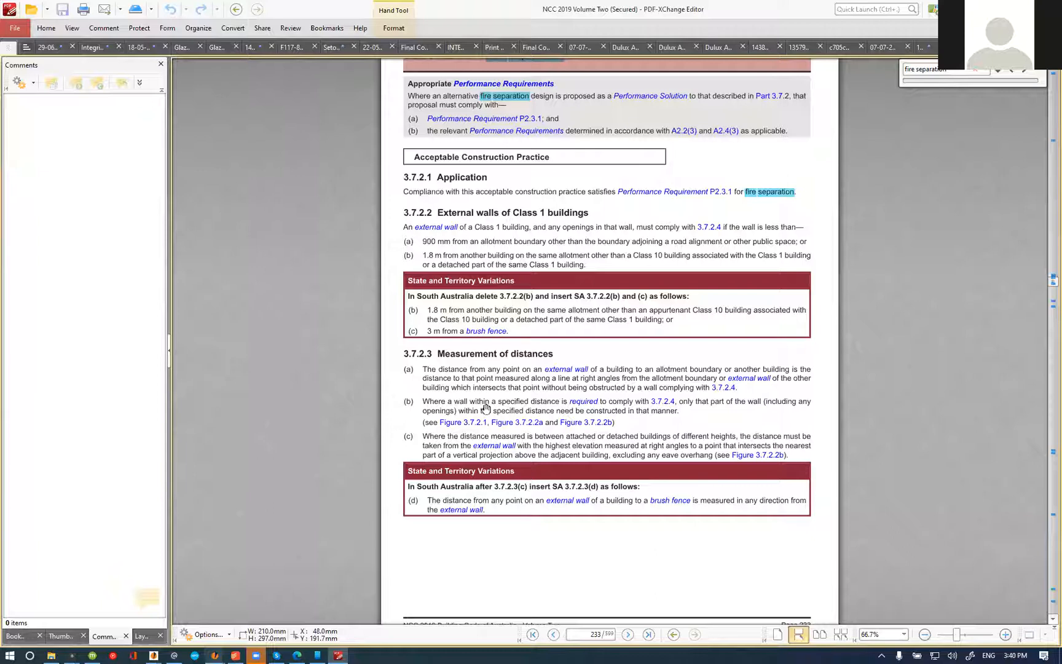
{"action": "scroll", "coordinate": [545, 417], "scroll_direction": "down", "scroll_amount": 8}
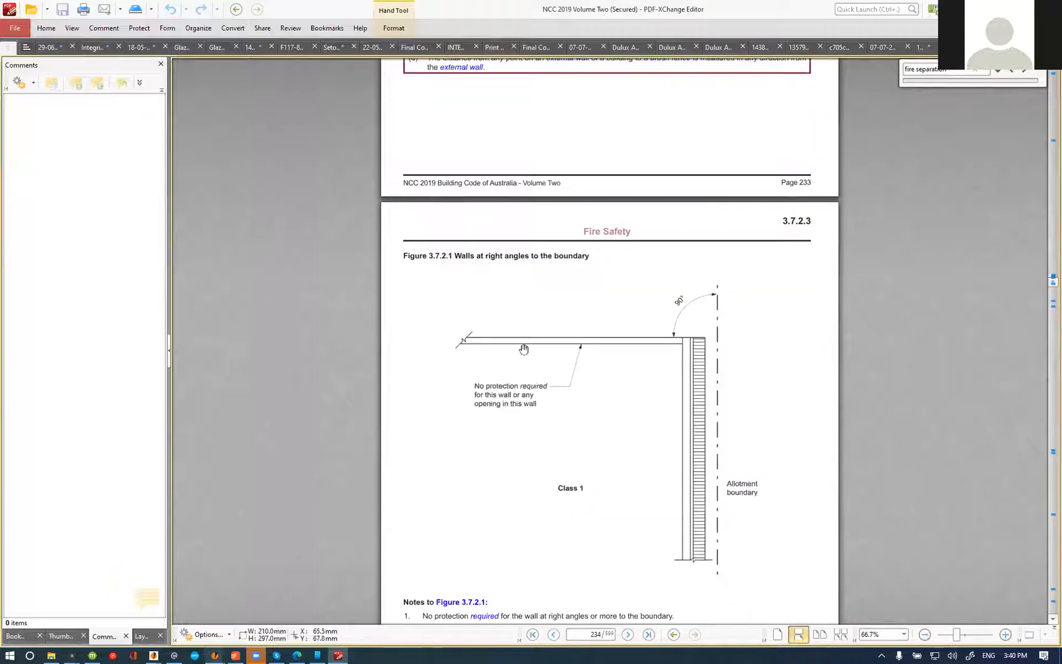
{"action": "scroll", "coordinate": [618, 343], "scroll_direction": "down", "scroll_amount": 6}
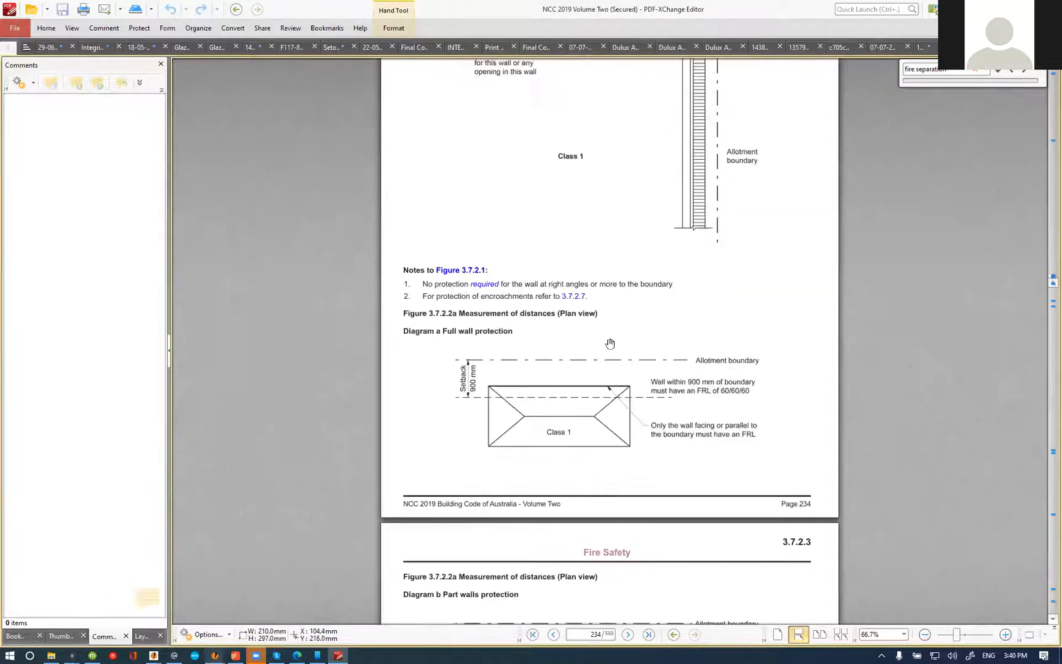
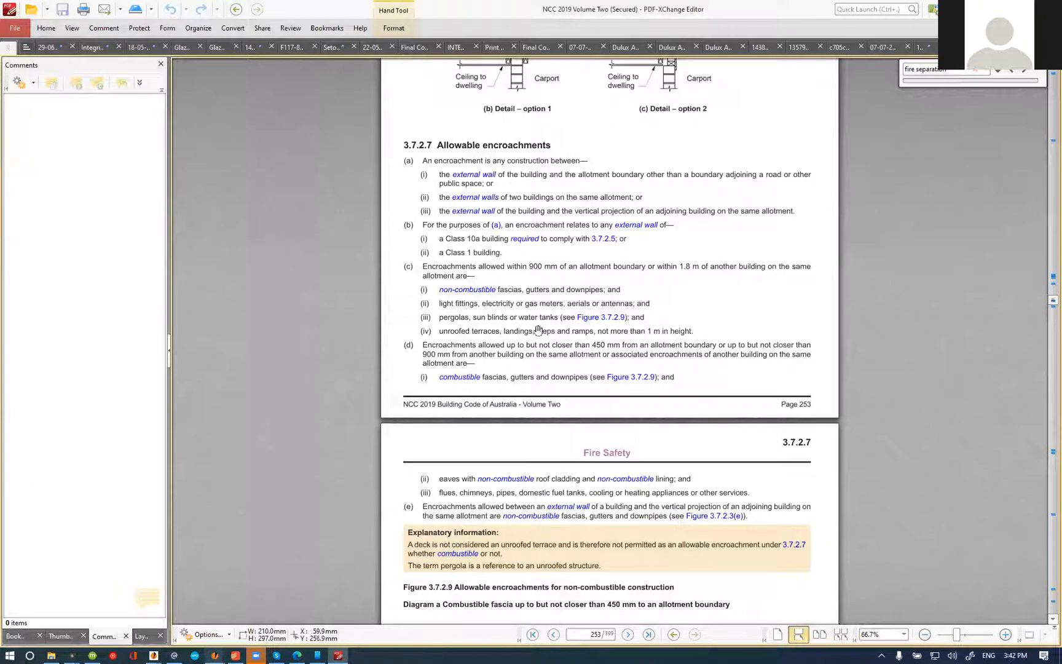
Step: Close the NCC document, return to the open pricing note in Integrity New Homes Brisbane, and set its clause reference to 3.7.2.7(c)(iv)
{"action": "key", "text": "alt+F4"}
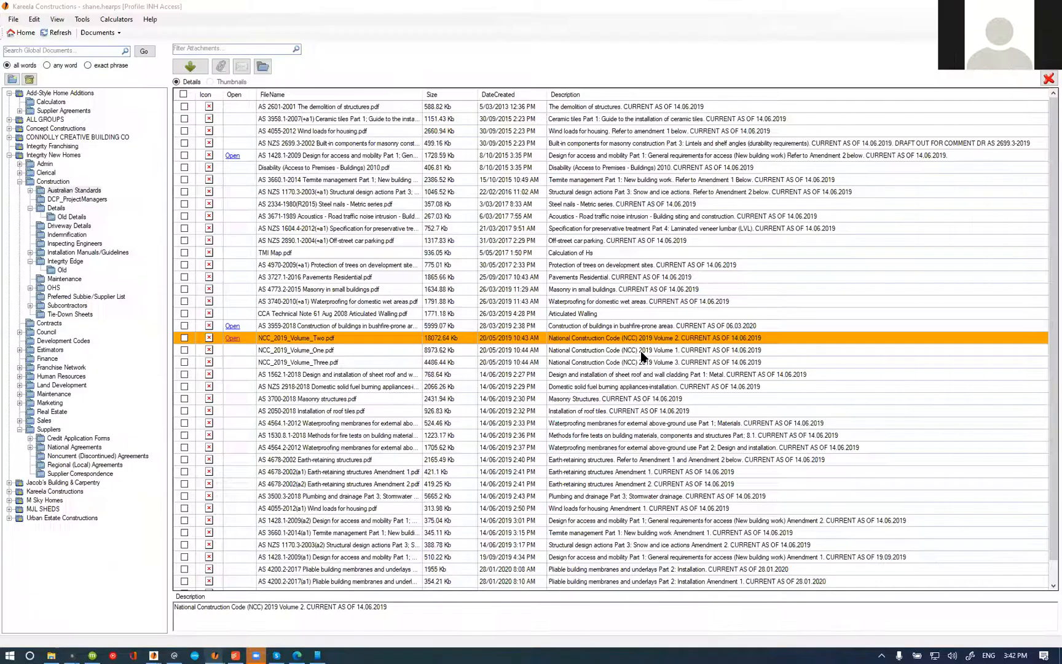
{"action": "mouse_move", "coordinate": [217, 655]}
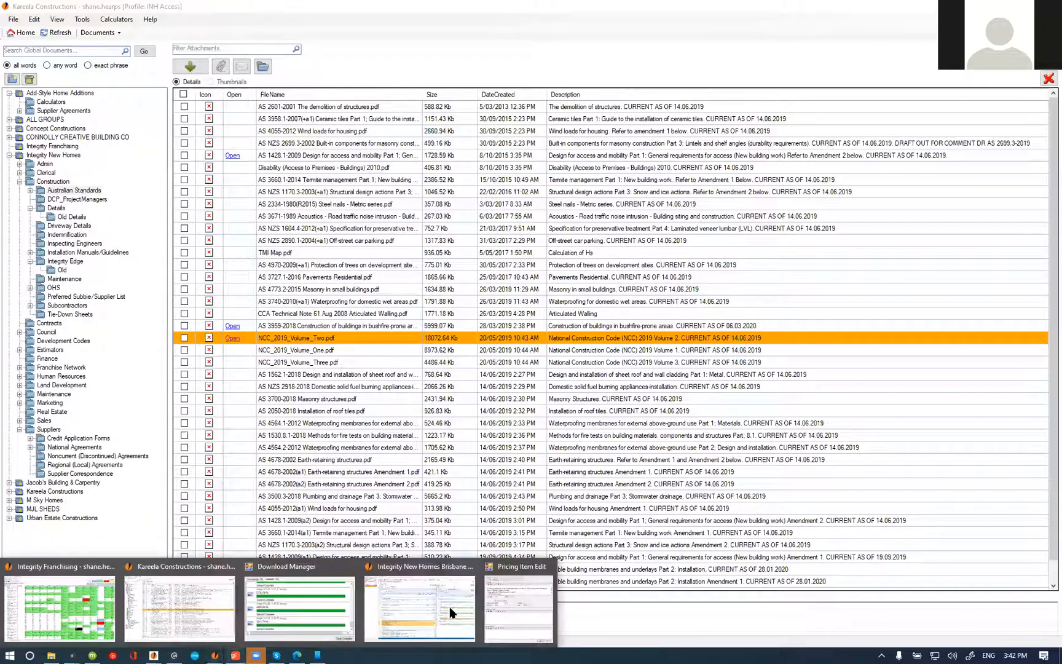
{"action": "left_click", "coordinate": [453, 612]}
{"action": "left_click", "coordinate": [265, 271]}
{"action": "key", "text": "BackSpace"}
{"action": "type", "text": "2"}
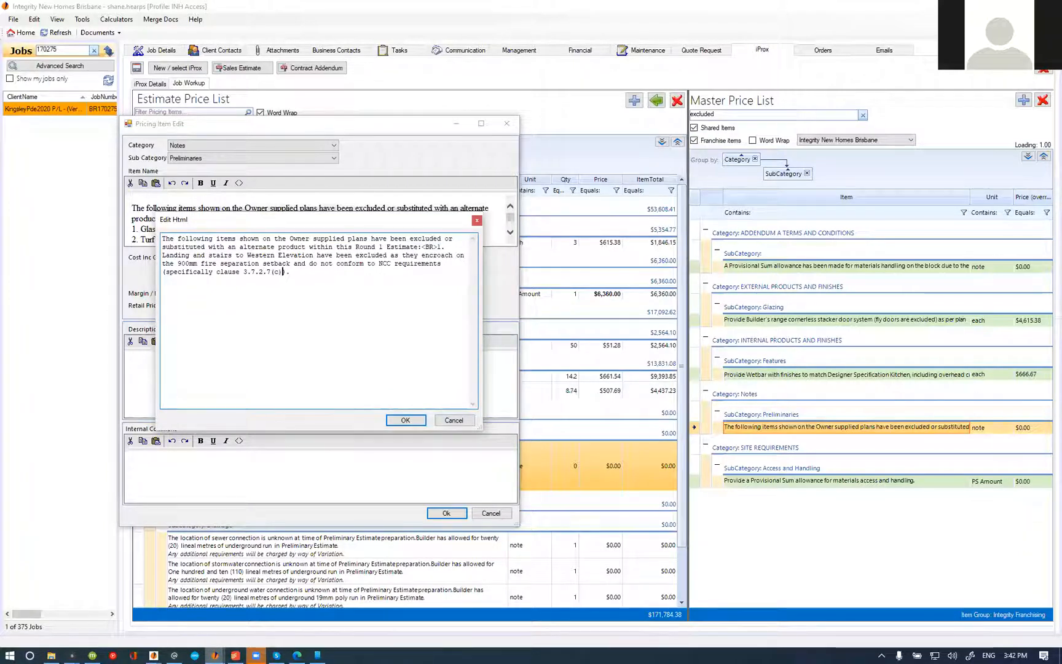
{"action": "type", "text": "(iv)"}
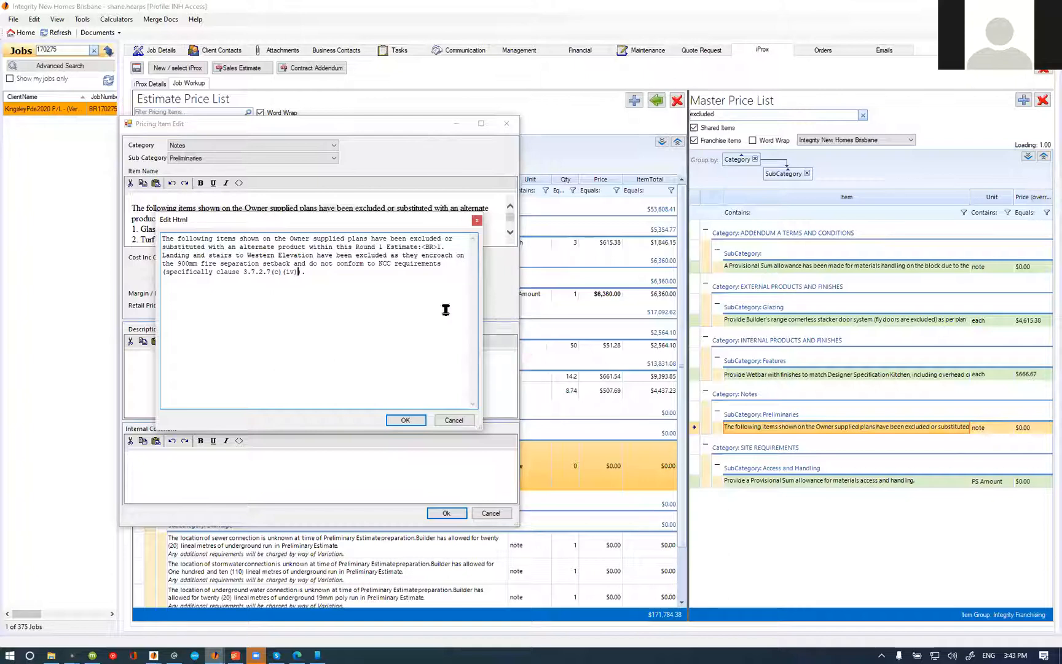
{"action": "left_click", "coordinate": [303, 272]}
{"action": "type", "text": "- A deck"}
{"action": "key", "text": "BackSpace"}
{"action": "key", "text": "BackSpace"}
{"action": "key", "text": "BackSpace"}
{"action": "key", "text": "BackSpace"}
{"action": "key", "text": "BackSpace"}
{"action": "key", "text": "BackSpace"}
{"action": "key", "text": "BackSpace"}
{"action": "key", "text": "BackSpace"}
{"action": "key", "text": "BackSpace"}
{"action": "key", "text": "BackSpace"}
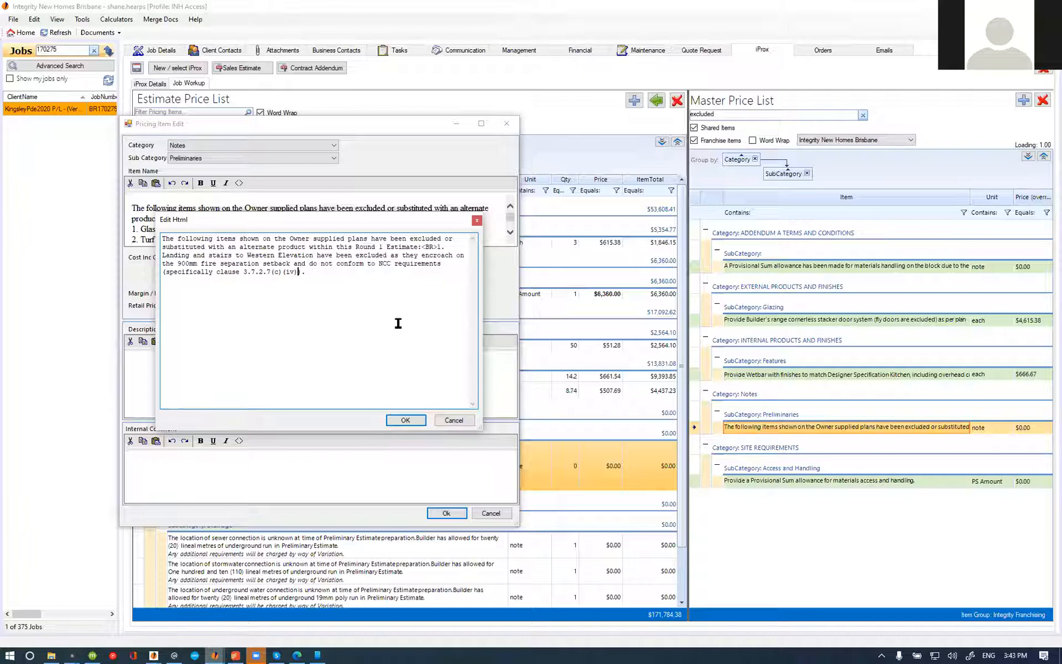
Step: Save the western landing and stairs exclusion note and mark it complete in the estimate
{"action": "left_click", "coordinate": [423, 420]}
{"action": "left_click", "coordinate": [443, 513]}
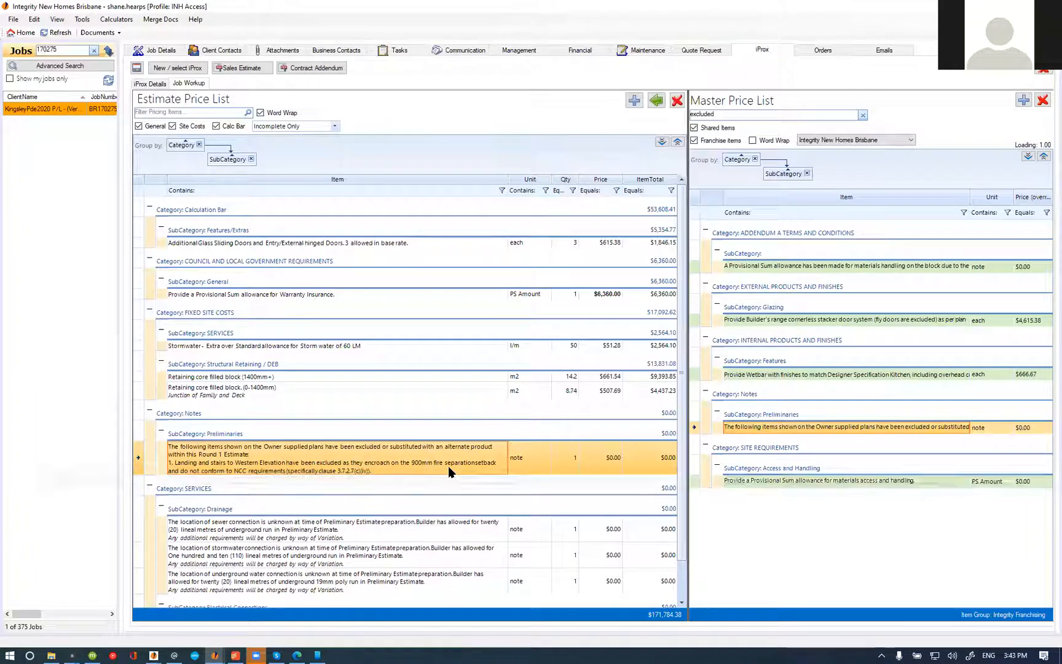
{"action": "right_click", "coordinate": [409, 462]}
{"action": "left_click", "coordinate": [451, 511]}
{"action": "left_click", "coordinate": [298, 394]}
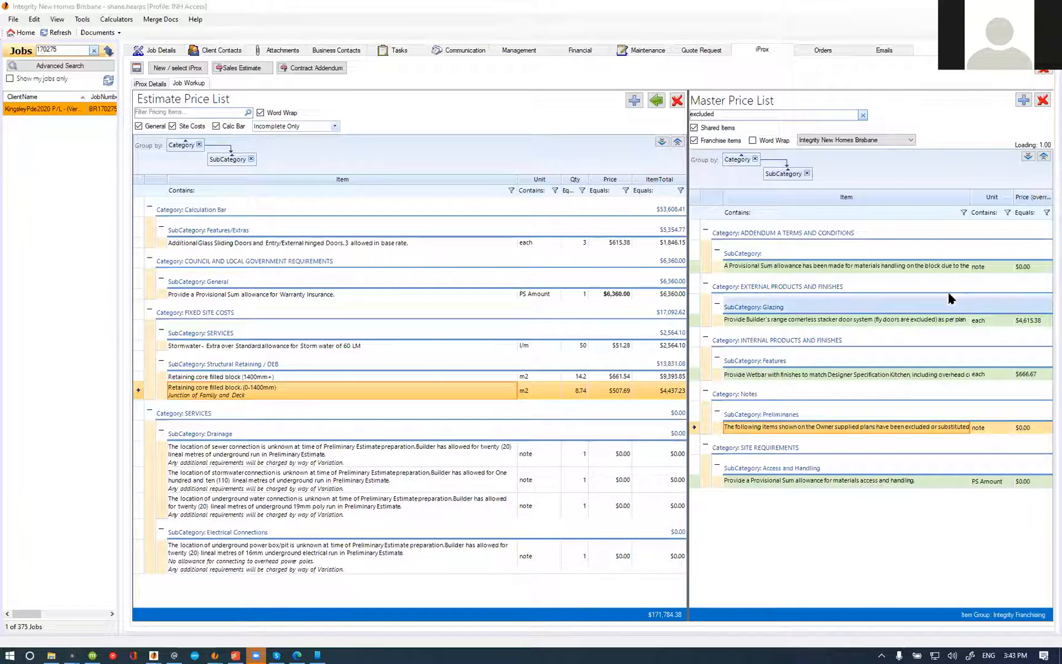
Step: Filter the estimate price list for "conc" across complete and incomplete items, with all groups expanded
{"action": "double_click", "coordinate": [742, 113]}
{"action": "left_click", "coordinate": [228, 112]}
{"action": "type", "text": "conc"}
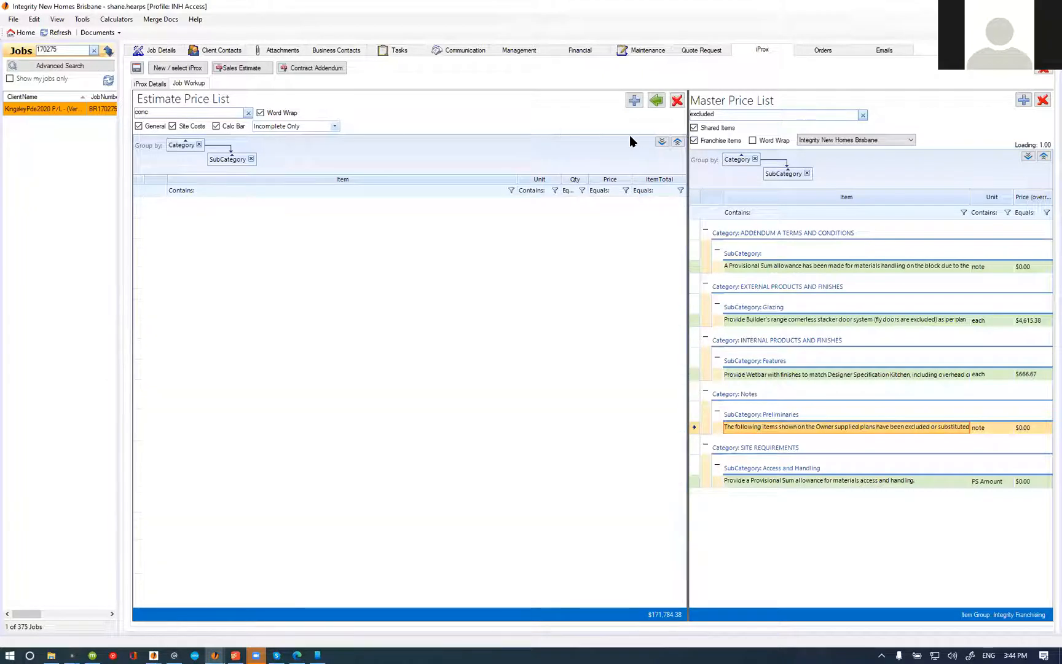
{"action": "left_click", "coordinate": [295, 126]}
{"action": "left_click", "coordinate": [310, 137]}
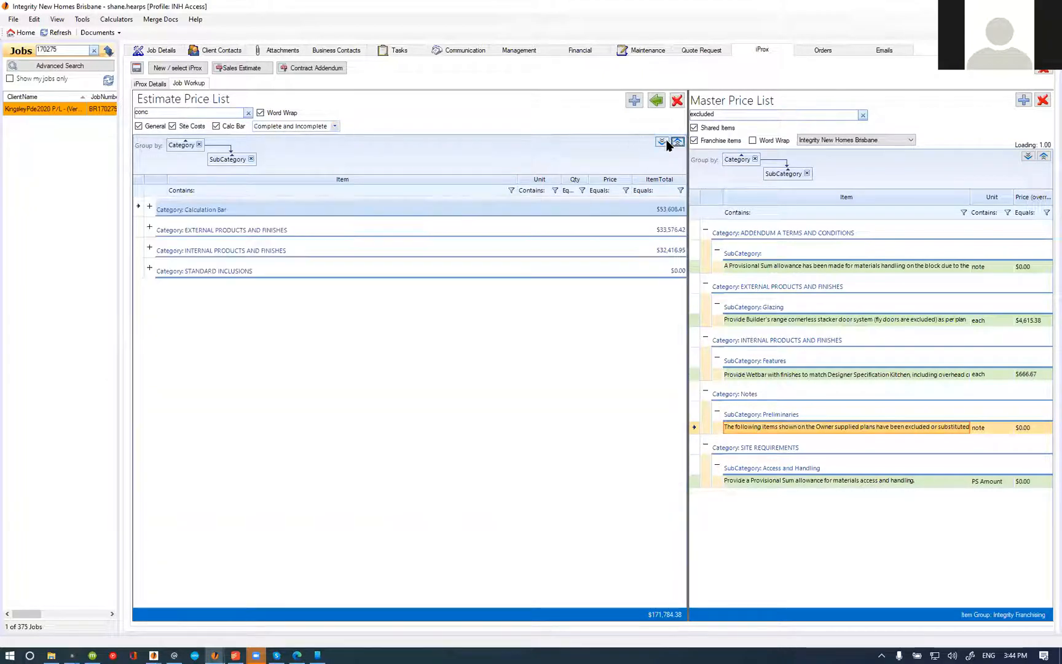
{"action": "left_click", "coordinate": [662, 141]}
Step: Search the master price list for "concrete dri" and add the N25 Drive and Path concrete item for 90-99m2 to the estimate
{"action": "left_click_drag", "start_coordinate": [723, 120], "coordinate": [659, 122]}
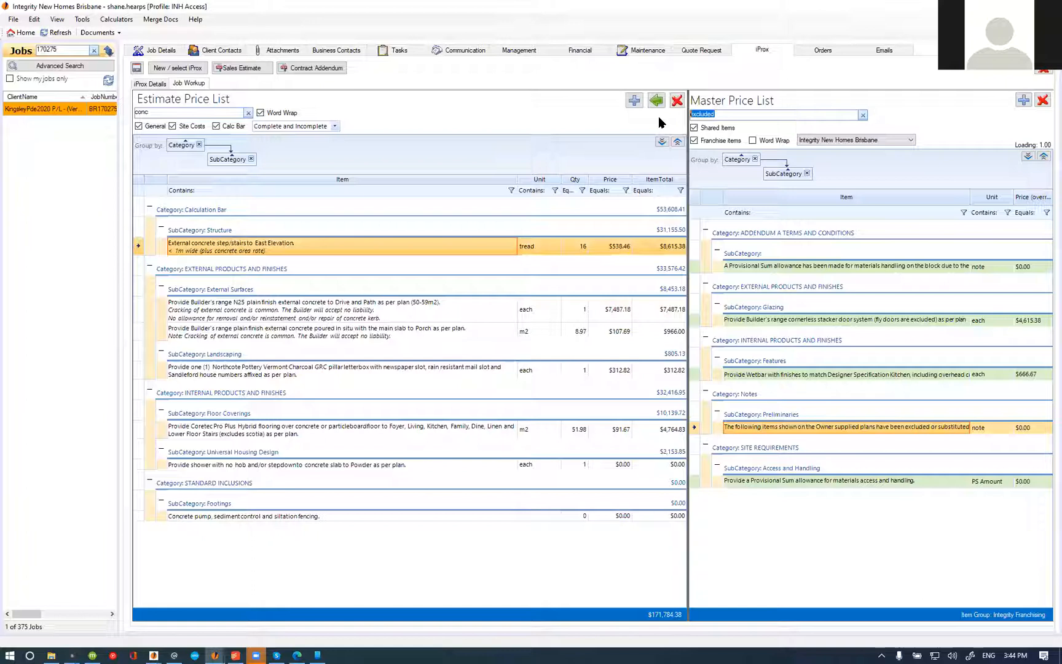
{"action": "type", "text": "conc"}
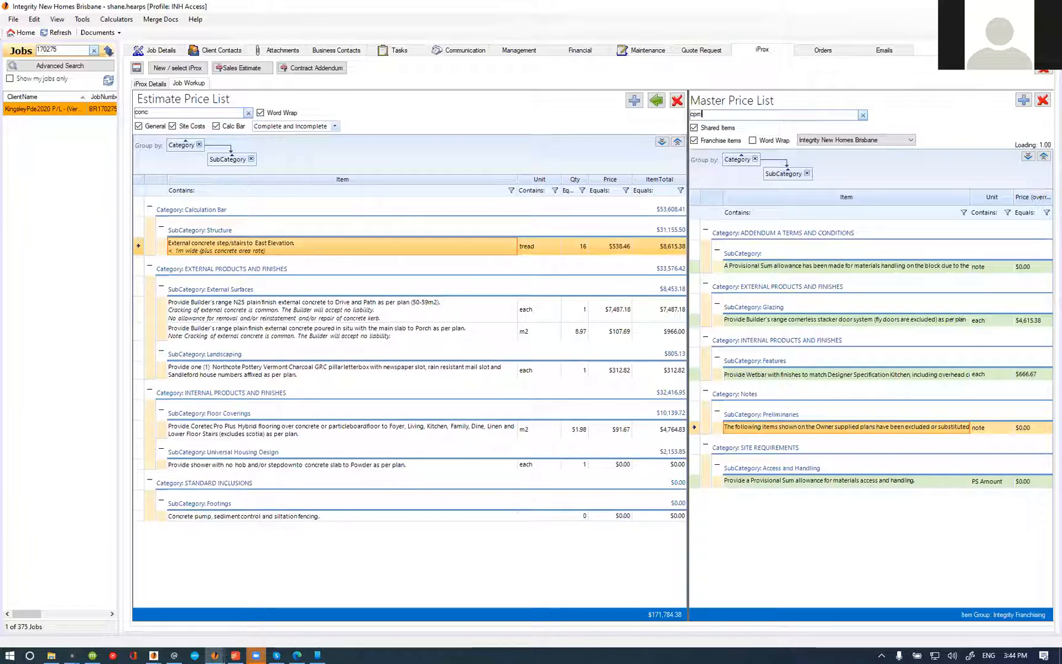
{"action": "type", "text": "rete dri"}
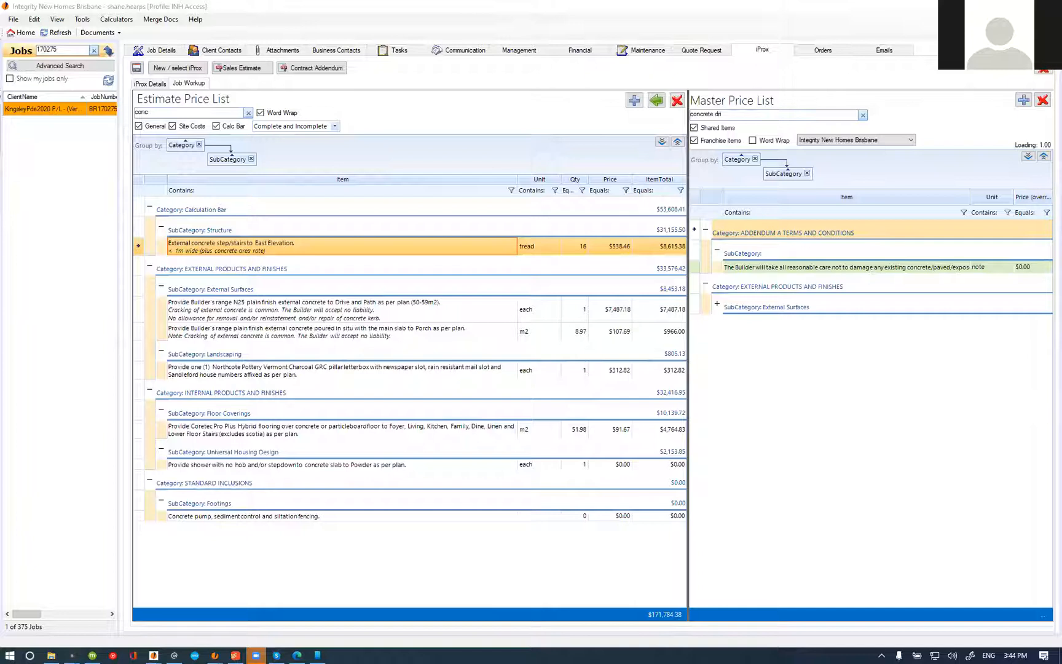
{"action": "left_click", "coordinate": [1031, 158]}
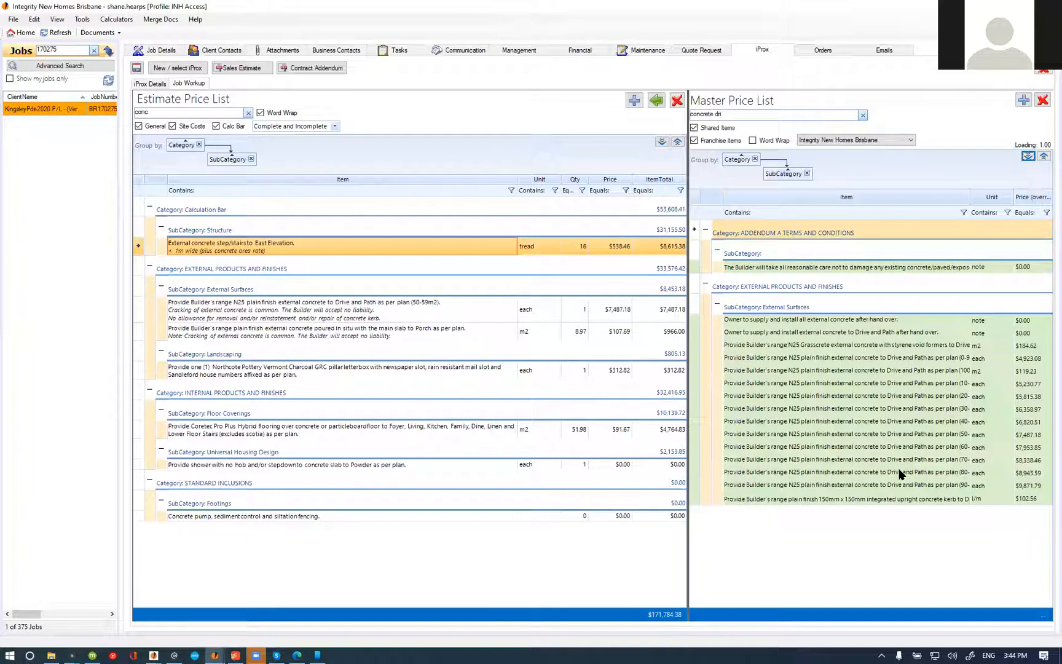
{"action": "left_click", "coordinate": [915, 485]}
{"action": "left_click", "coordinate": [656, 102]}
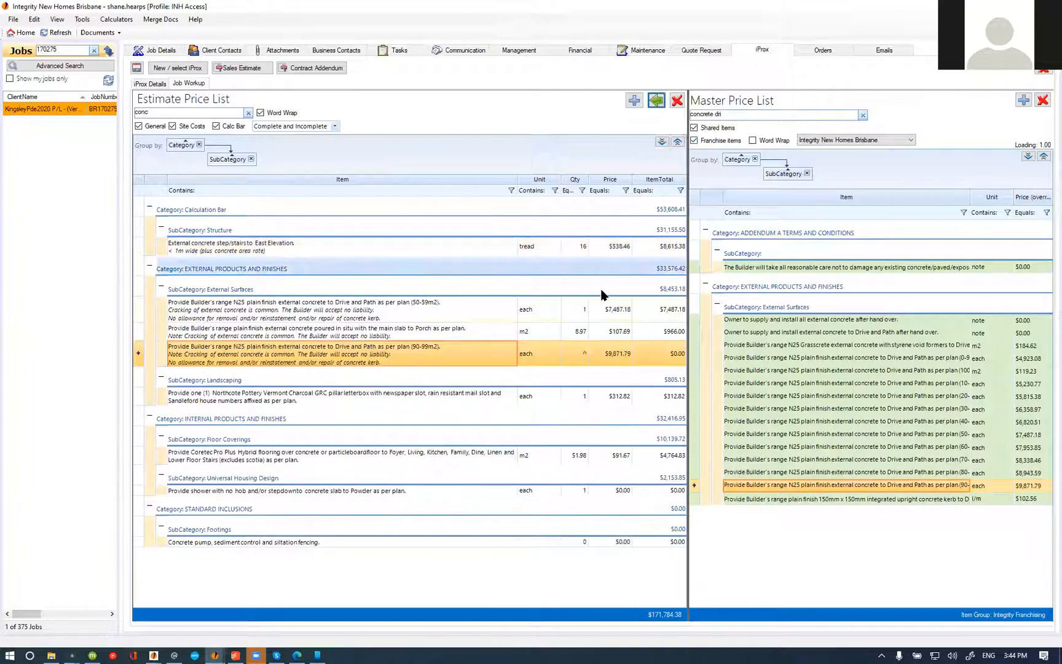
Step: Delete the 50-59m2 Drive and Path concrete item from the estimate
{"action": "left_click", "coordinate": [297, 335]}
{"action": "left_click", "coordinate": [330, 315]}
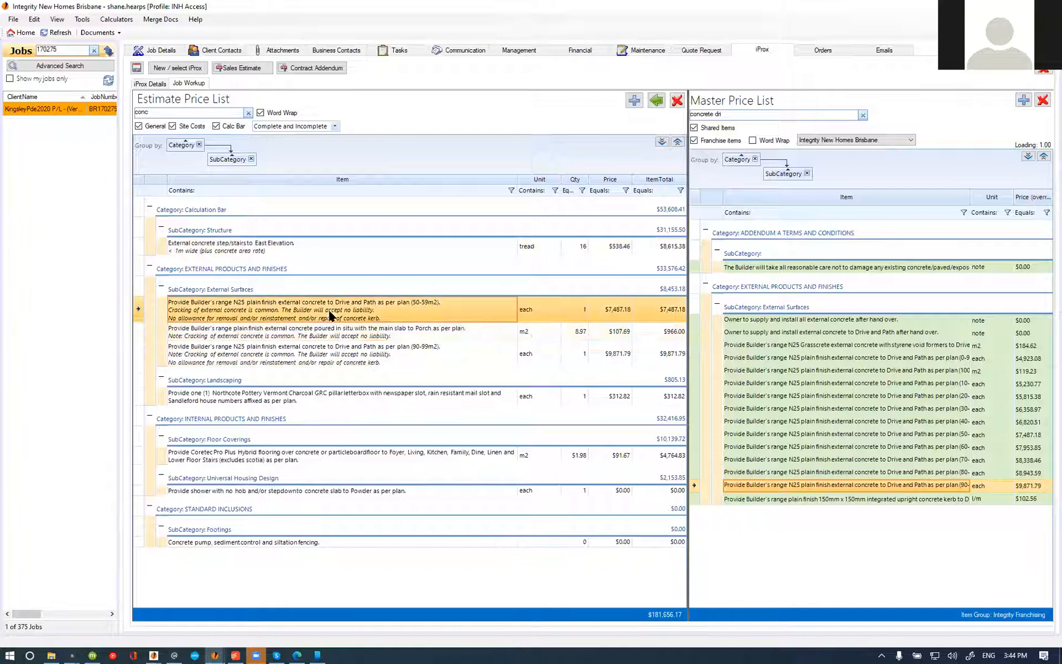
{"action": "left_click", "coordinate": [677, 100]}
{"action": "left_click", "coordinate": [561, 370]}
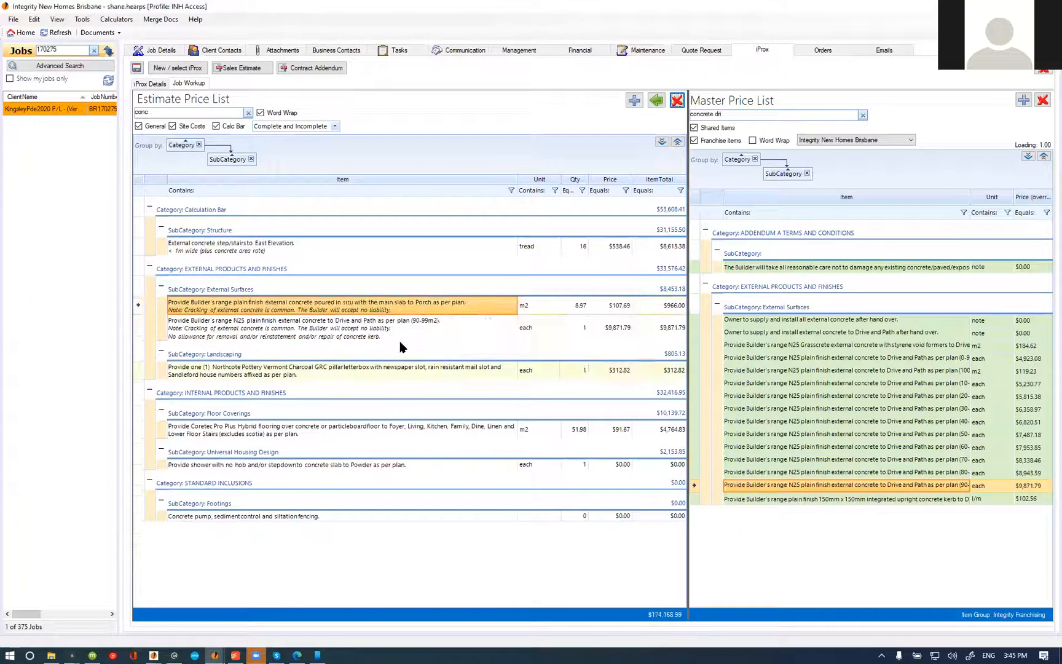
Step: Edit the 90-99m2 concrete item's name to read "Drive and East Elevation Path"
{"action": "double_click", "coordinate": [349, 315]}
{"action": "left_click", "coordinate": [138, 82]}
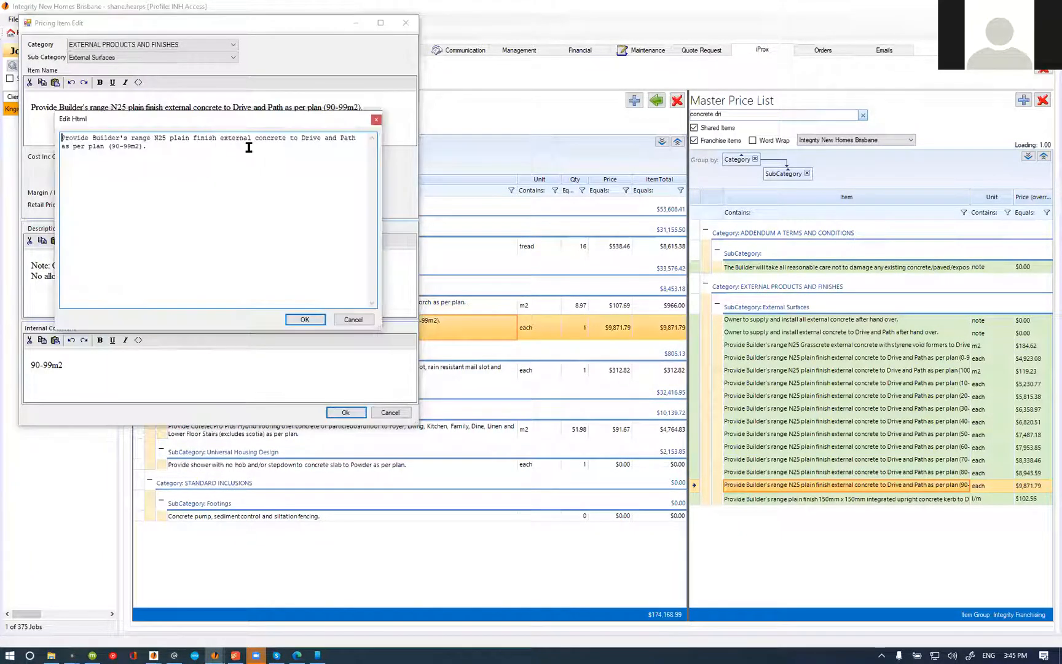
{"action": "left_click", "coordinate": [340, 138]}
{"action": "type", "text": "East Elevation"}
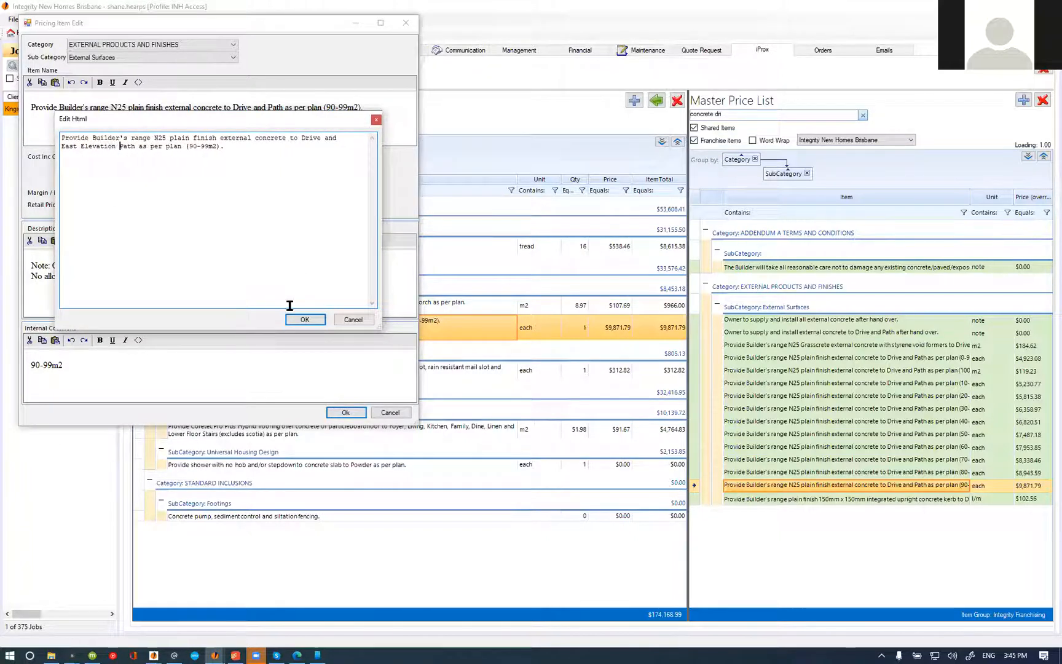
{"action": "left_click", "coordinate": [304, 319]}
{"action": "left_click", "coordinate": [346, 412]}
{"action": "left_click", "coordinate": [342, 324]}
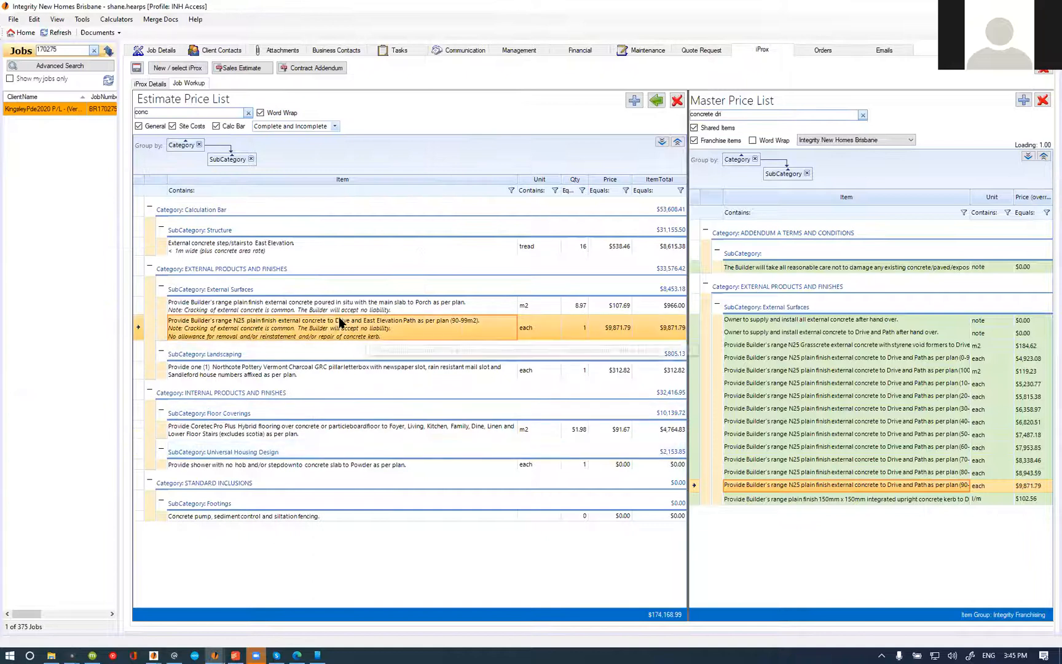
Step: Clear the estimate filter, list incomplete items only, and mark the Drive and East Elevation Path concrete item complete
{"action": "left_click", "coordinate": [337, 306]}
{"action": "left_click", "coordinate": [411, 248]}
{"action": "left_click", "coordinate": [248, 113]}
{"action": "left_click", "coordinate": [334, 126]}
{"action": "left_click", "coordinate": [294, 158]}
{"action": "left_click", "coordinate": [661, 141]}
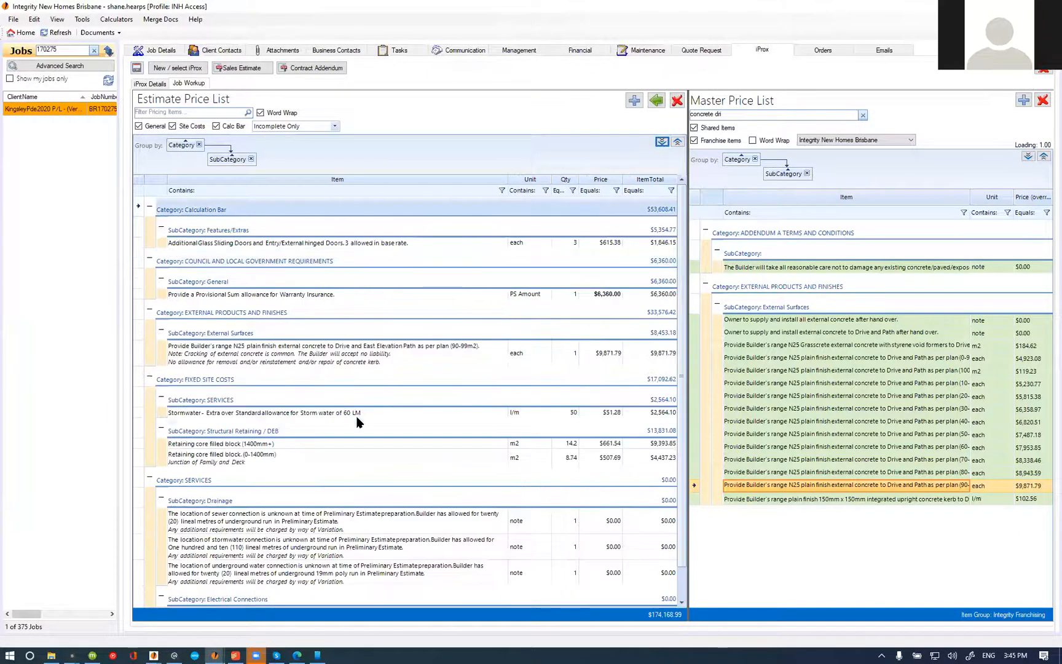
{"action": "right_click", "coordinate": [320, 356]}
{"action": "left_click", "coordinate": [369, 391]}
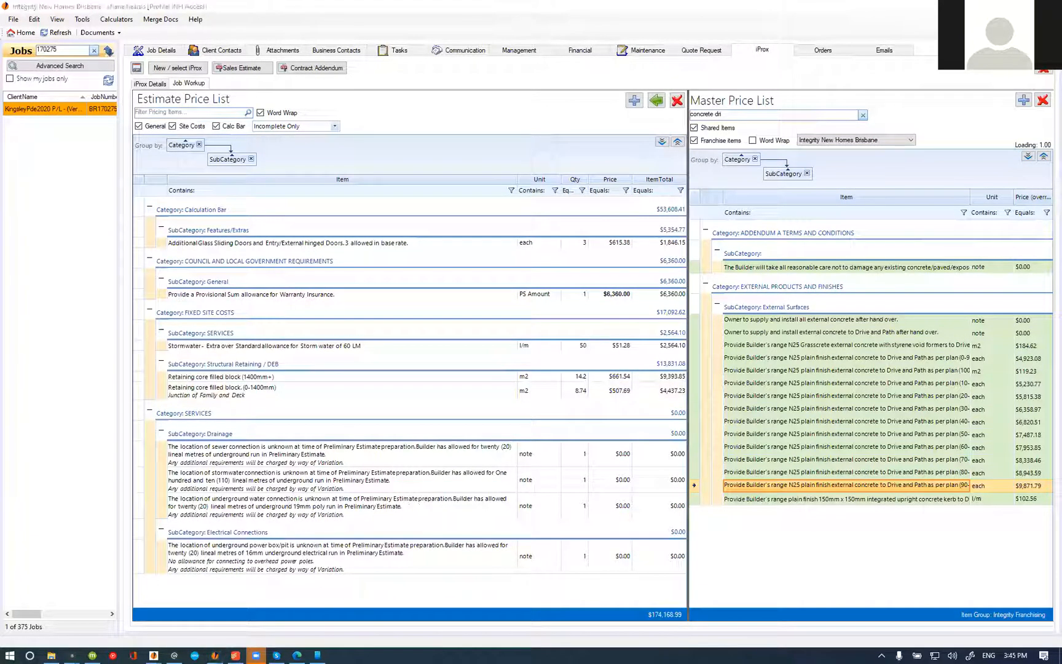
Step: Switch to the 100BOWMAN DA plans in PDF-XChange Editor and activate the Perimeter tool with a scale of 1 mm to 0.2 m
{"action": "key", "text": "alt+Tab"}
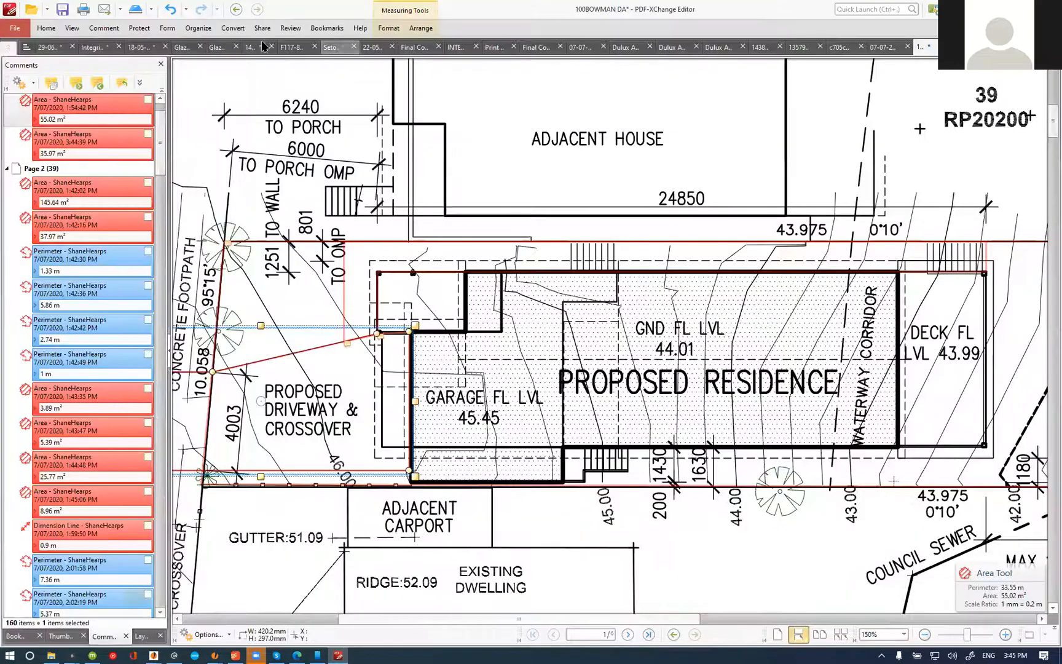
{"action": "left_click", "coordinate": [108, 29]}
{"action": "left_click", "coordinate": [548, 67]}
{"action": "left_click", "coordinate": [397, 28]}
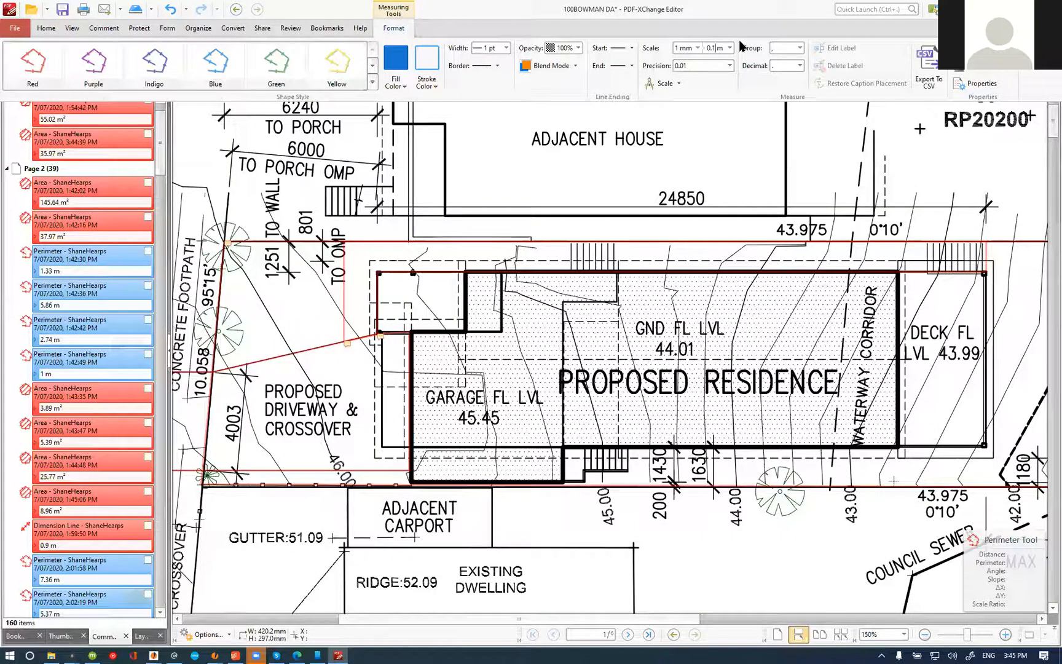
{"action": "key", "text": "BackSpace"}
{"action": "type", "text": "2"}
{"action": "key", "text": "Return"}
{"action": "scroll", "coordinate": [572, 470], "scroll_direction": "up", "scroll_amount": 3}
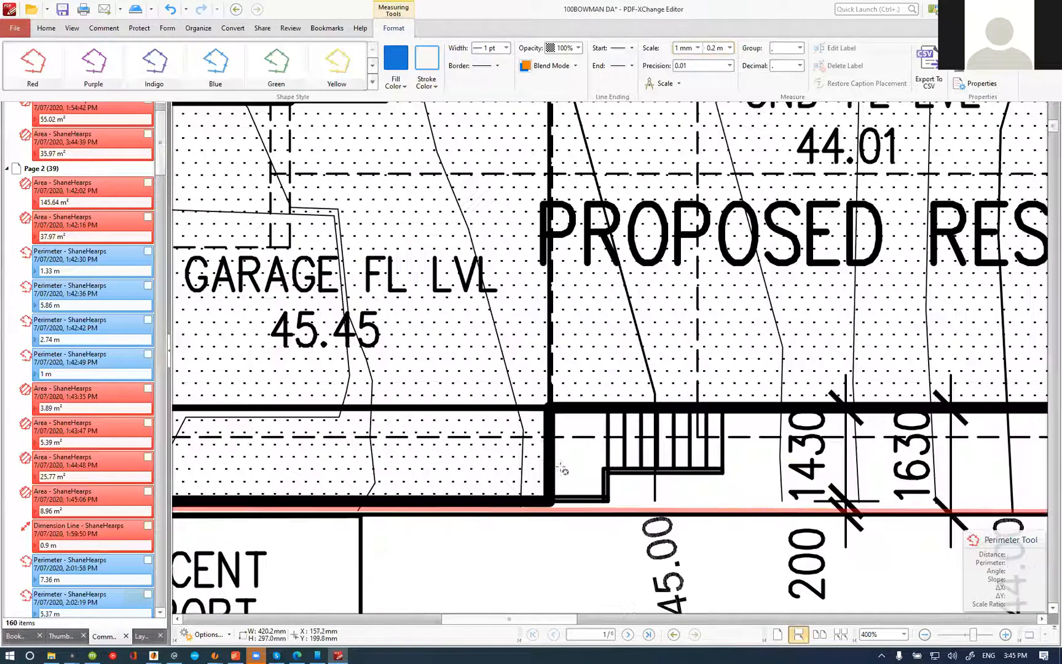
{"action": "scroll", "coordinate": [540, 450], "scroll_direction": "down", "scroll_amount": 3}
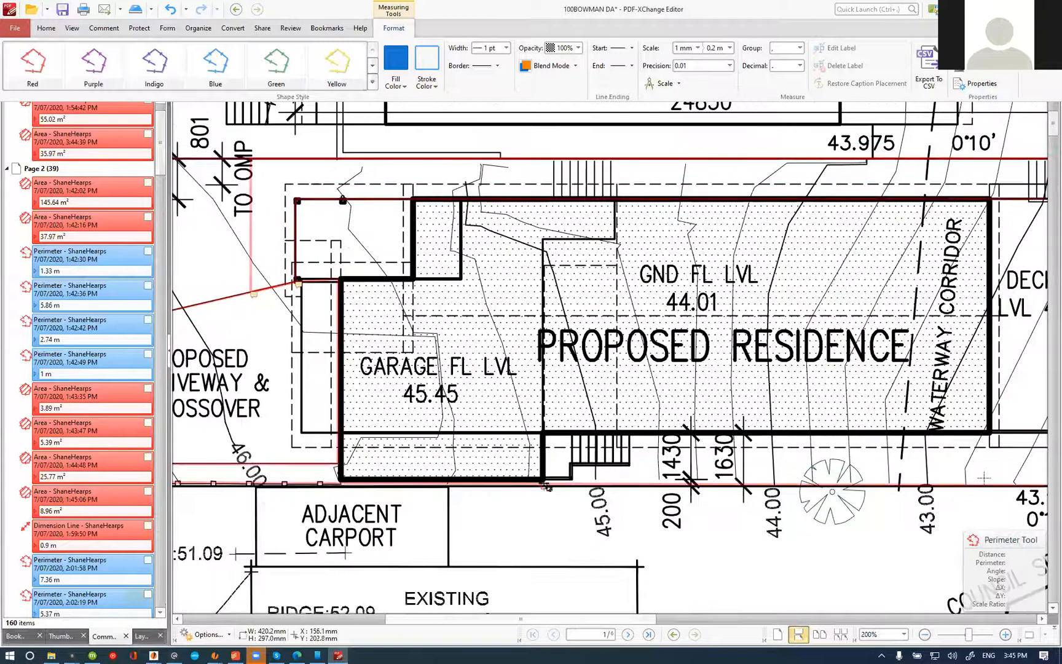
{"action": "left_click", "coordinate": [544, 483]}
{"action": "left_click", "coordinate": [543, 240]}
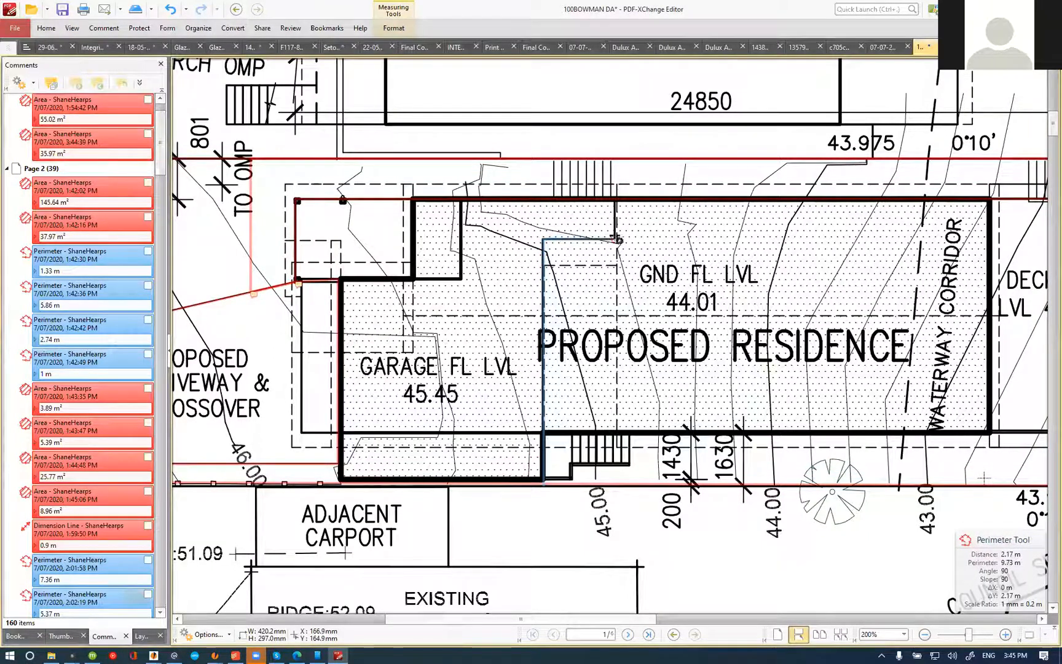
{"action": "left_click", "coordinate": [617, 240]}
{"action": "key", "text": "Escape"}
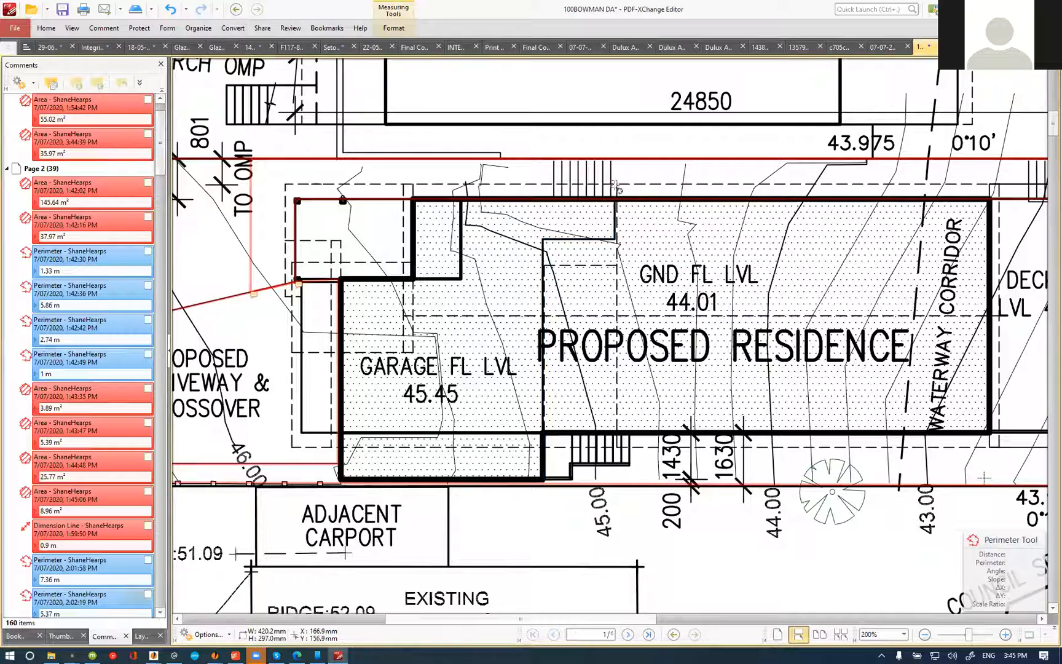
Step: Compare the internal stairs and floor level change on the ground floor plan with their location on the site plan
{"action": "scroll", "coordinate": [595, 225], "scroll_direction": "down", "scroll_amount": 5}
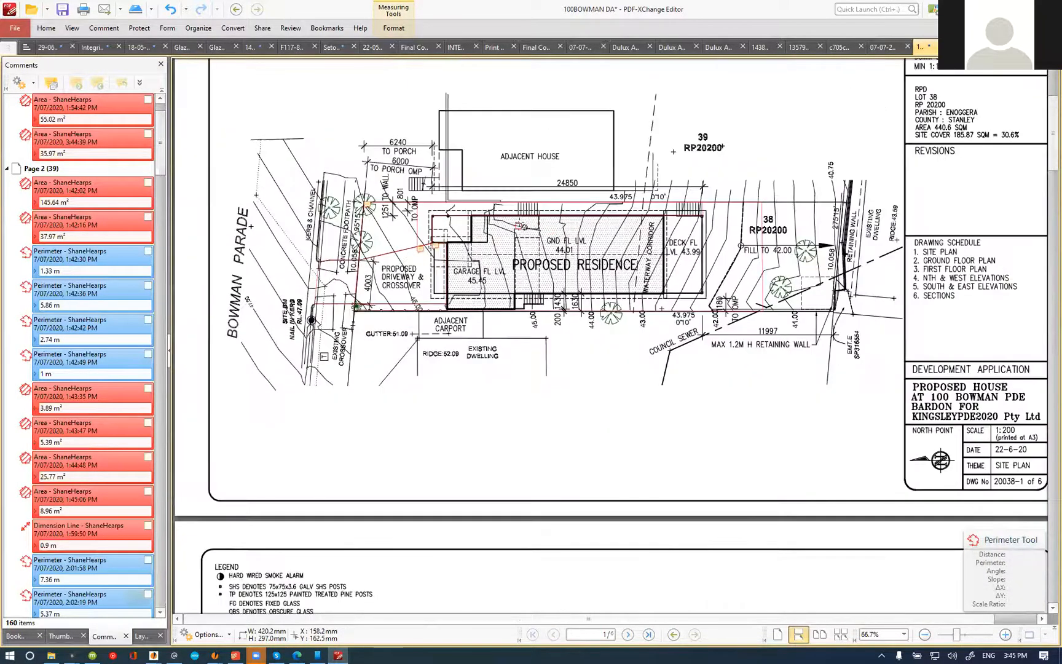
{"action": "scroll", "coordinate": [520, 230], "scroll_direction": "down", "scroll_amount": 7}
{"action": "scroll", "coordinate": [523, 237], "scroll_direction": "down", "scroll_amount": 3}
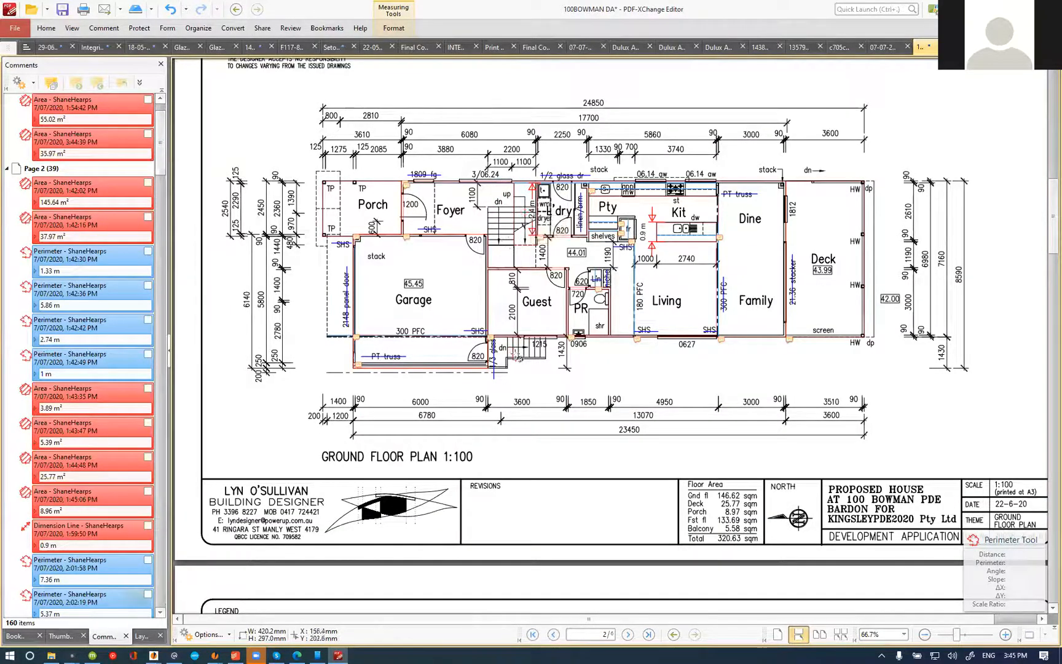
{"action": "scroll", "coordinate": [487, 243], "scroll_direction": "up", "scroll_amount": 3}
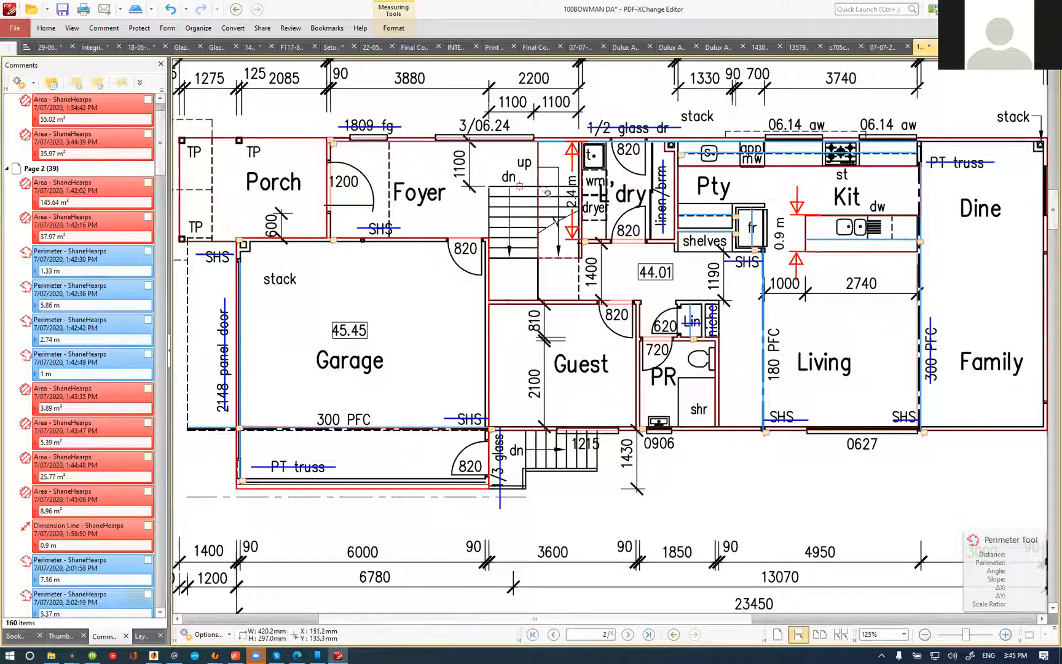
{"action": "scroll", "coordinate": [484, 356], "scroll_direction": "down", "scroll_amount": 5}
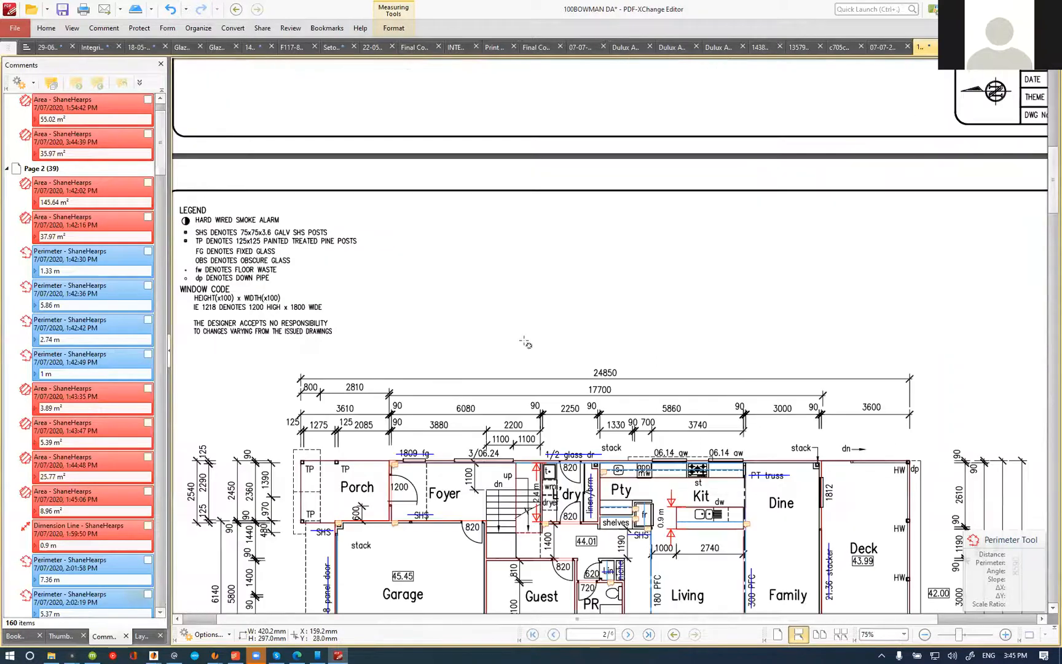
{"action": "scroll", "coordinate": [512, 393], "scroll_direction": "up", "scroll_amount": 5}
{"action": "scroll", "coordinate": [514, 185], "scroll_direction": "up", "scroll_amount": 4, "text": "ctrl"}
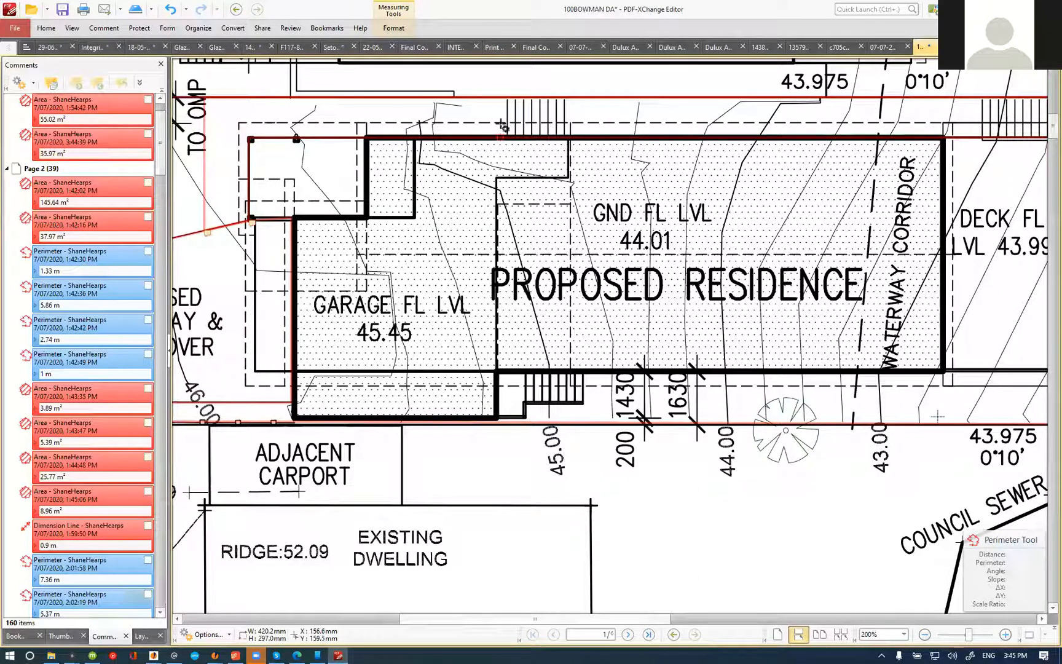
Step: Trace a perimeter measurement on the site plan from the eastern boundary, around the internal stairs and along the level change to the western boundary
{"action": "scroll", "coordinate": [500, 100], "scroll_direction": "up", "scroll_amount": 2}
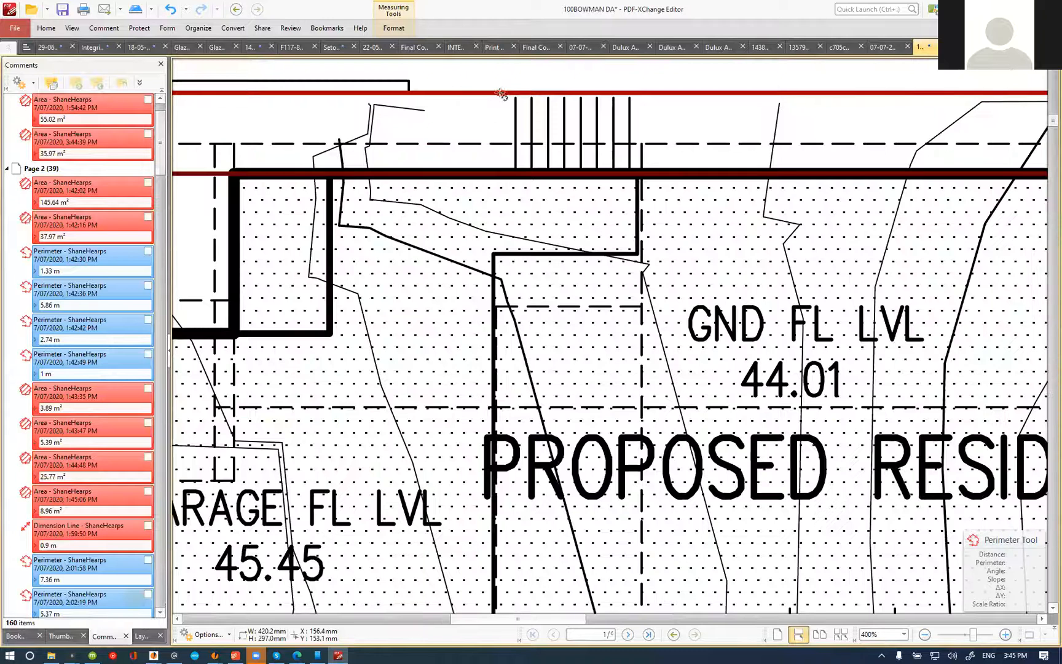
{"action": "left_click", "coordinate": [500, 94]}
{"action": "left_click", "coordinate": [500, 174]}
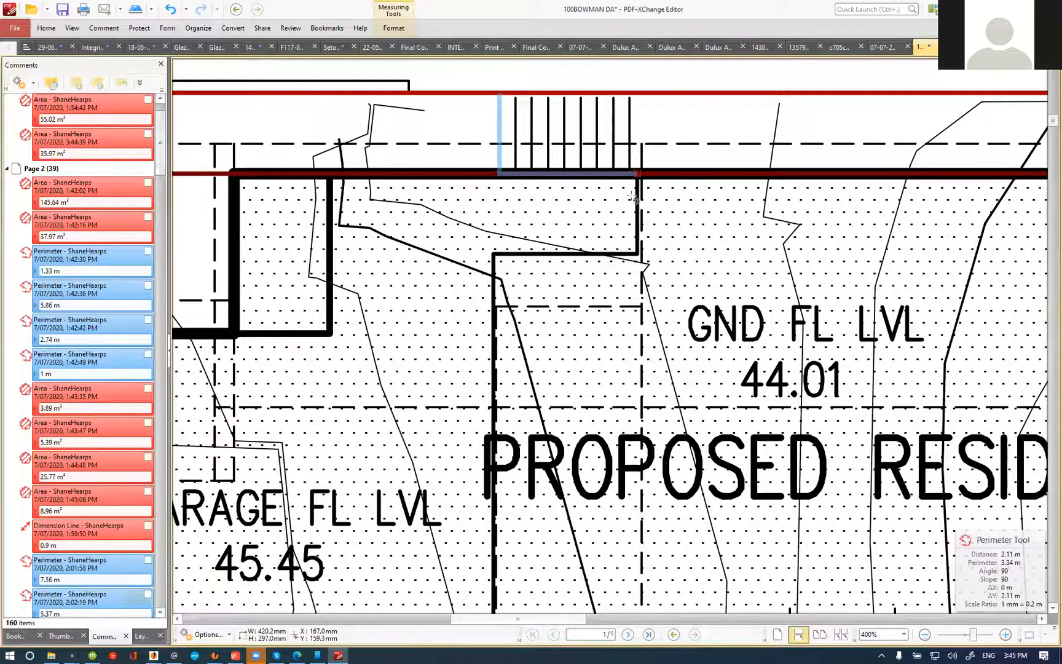
{"action": "left_click", "coordinate": [556, 253]}
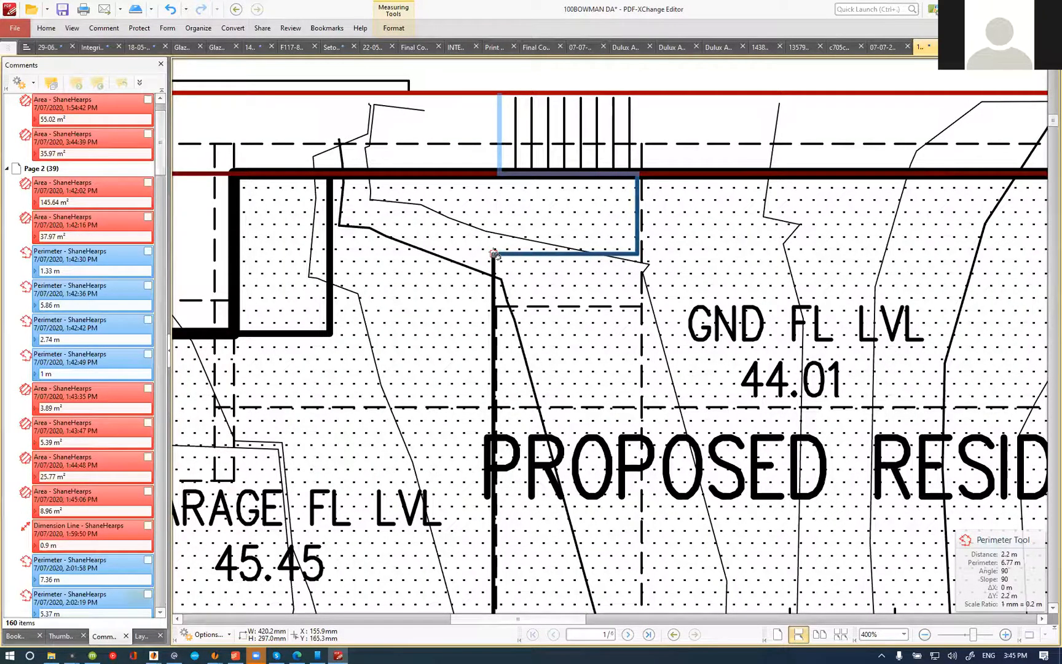
{"action": "left_click", "coordinate": [494, 253]}
{"action": "scroll", "coordinate": [495, 251], "scroll_direction": "down", "scroll_amount": 3}
{"action": "scroll", "coordinate": [494, 232], "scroll_direction": "down", "scroll_amount": 3}
{"action": "scroll", "coordinate": [494, 200], "scroll_direction": "up", "scroll_amount": 2}
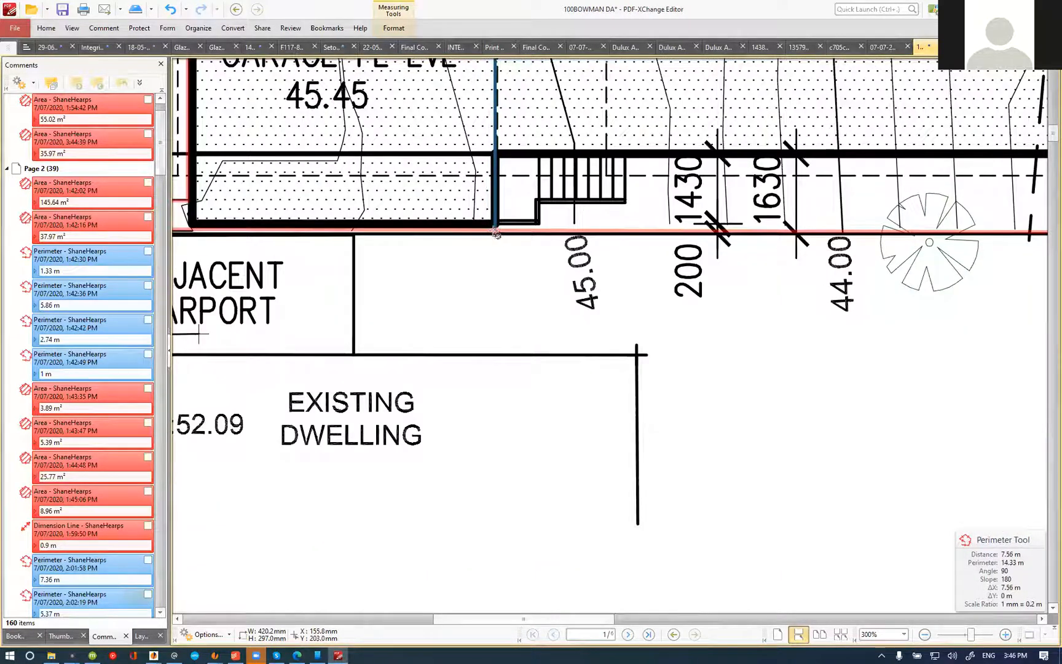
{"action": "right_click", "coordinate": [494, 232]}
{"action": "left_click", "coordinate": [479, 261]}
{"action": "right_click", "coordinate": [479, 261]}
{"action": "left_click", "coordinate": [647, 20]}
{"action": "scroll", "coordinate": [642, 242], "scroll_direction": "down", "scroll_amount": 3}
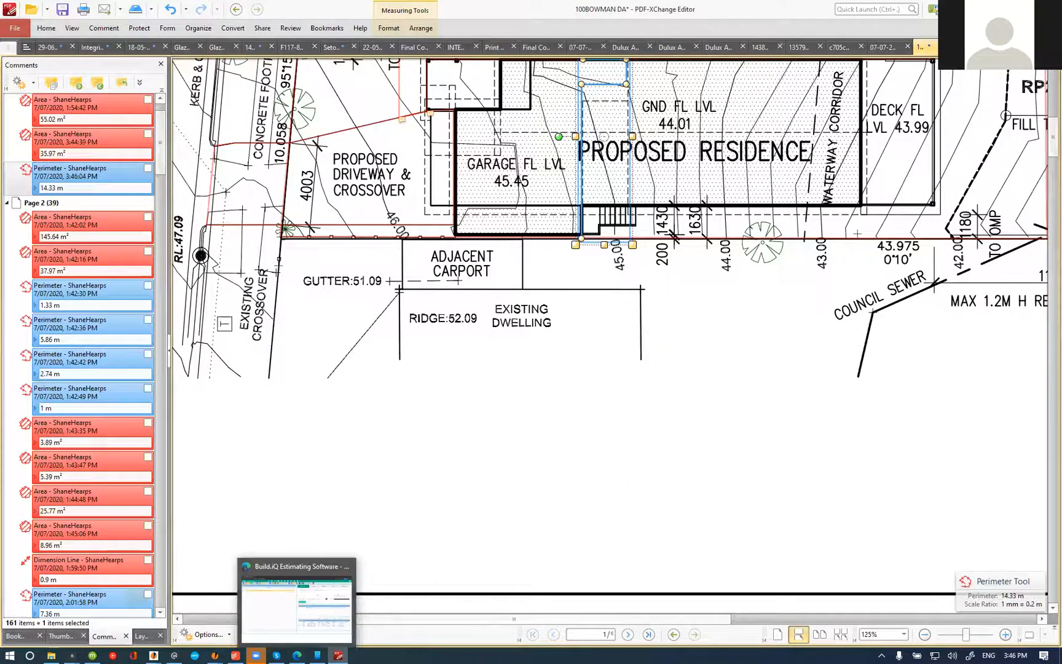
Step: Select the Retaining core filled block (1400mm+) item in the estimate and examine the west elevation's level change in the PDF-XChange Editor plans
{"action": "left_click", "coordinate": [214, 655]}
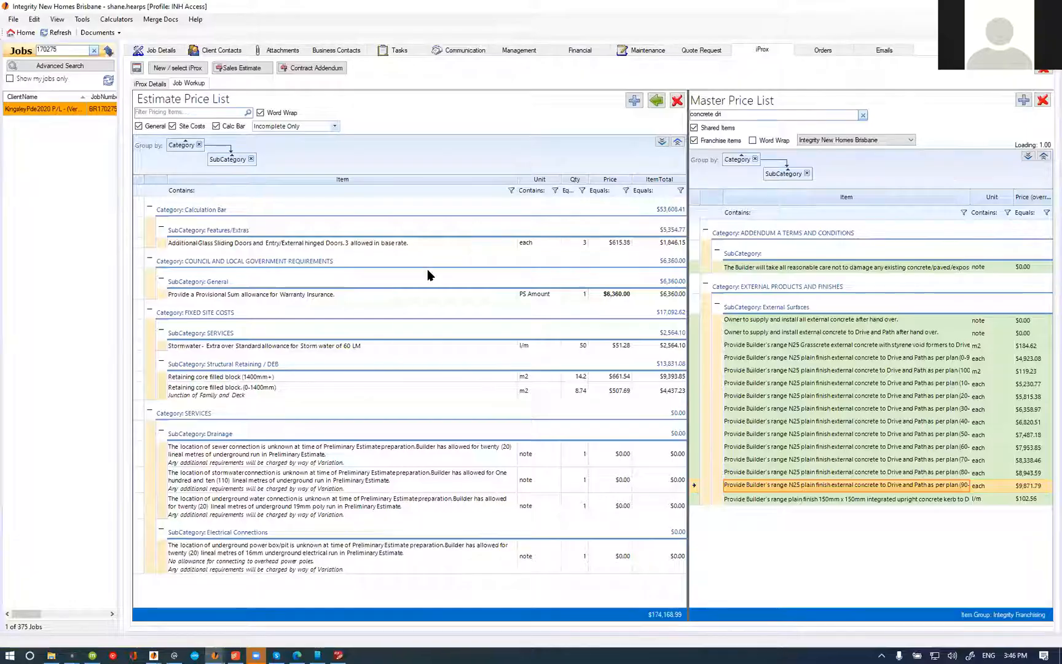
{"action": "left_click", "coordinate": [194, 377]}
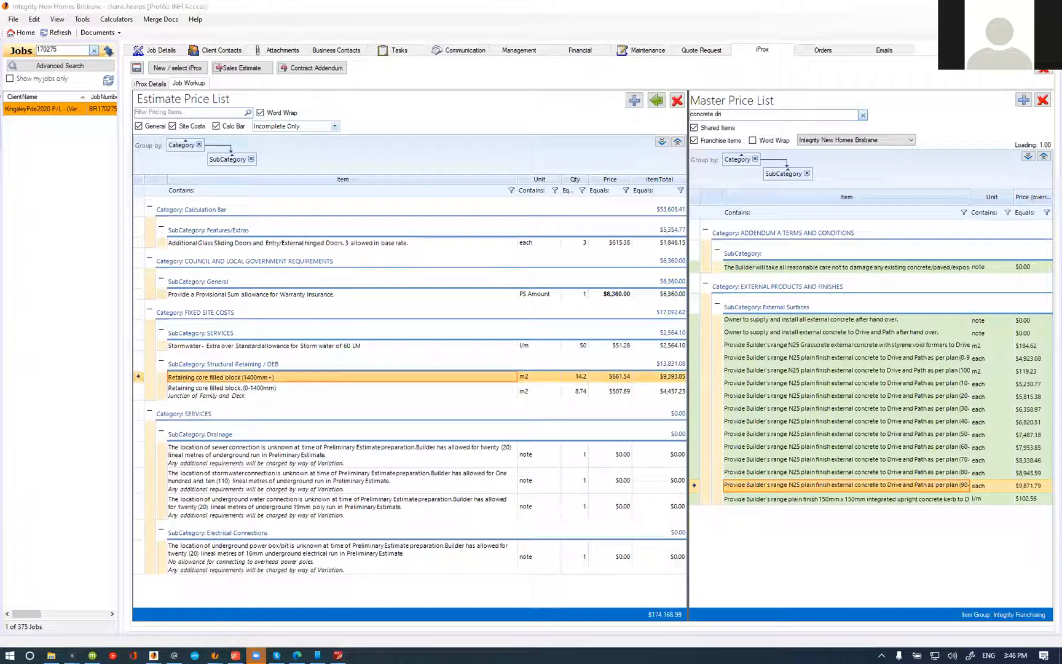
{"action": "left_click", "coordinate": [338, 655]}
{"action": "scroll", "coordinate": [622, 325], "scroll_direction": "down", "scroll_amount": 2}
{"action": "scroll", "coordinate": [622, 326], "scroll_direction": "down", "scroll_amount": 15}
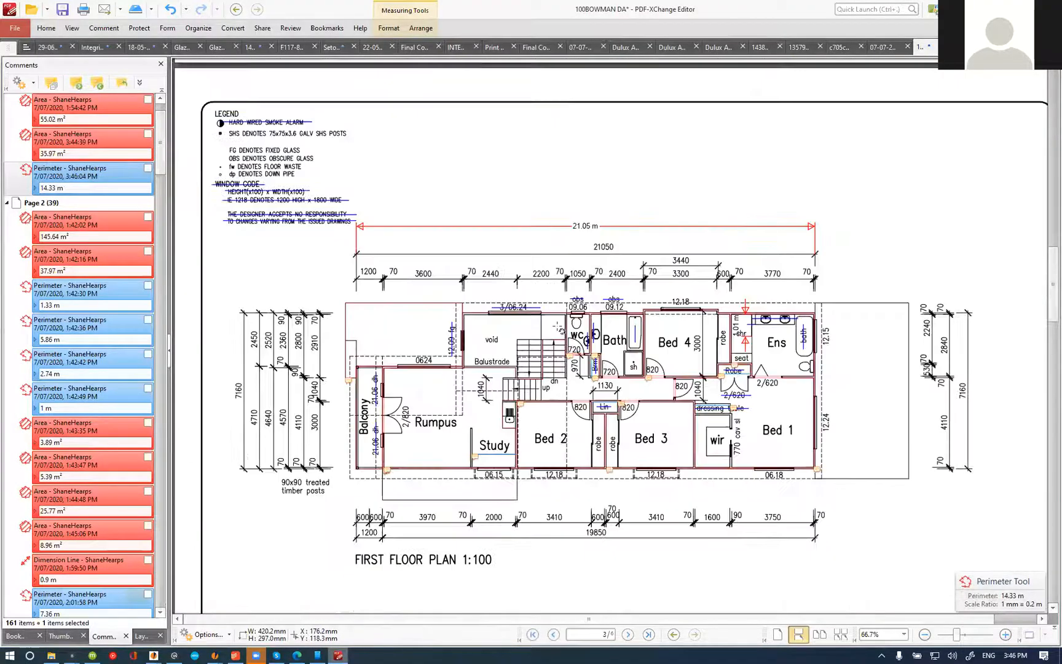
{"action": "scroll", "coordinate": [602, 287], "scroll_direction": "down", "scroll_amount": 3}
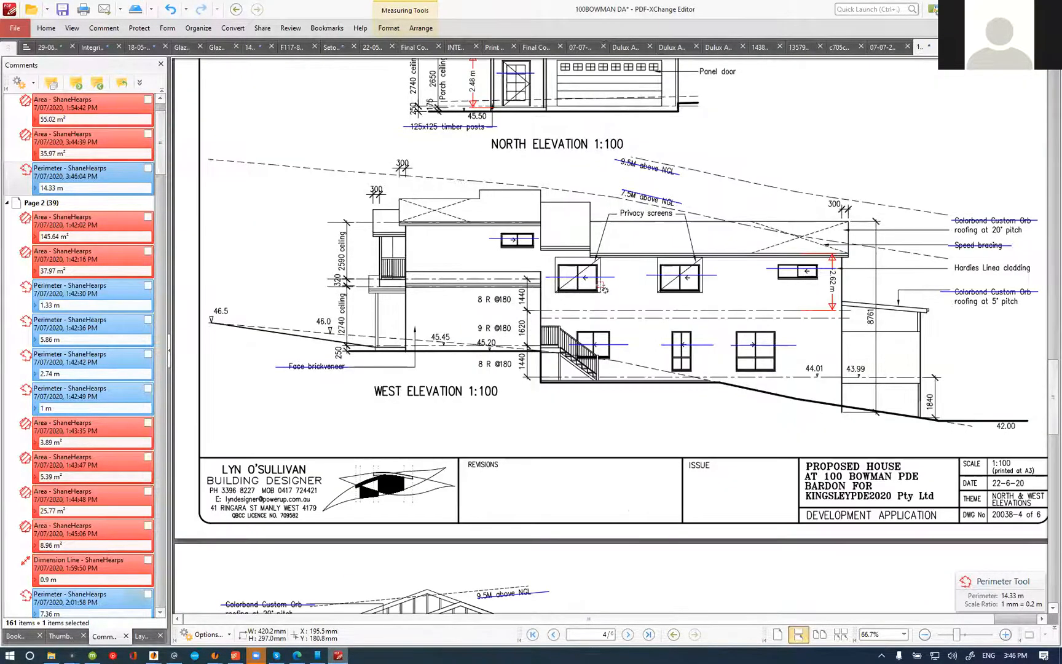
{"action": "scroll", "coordinate": [561, 311], "scroll_direction": "up", "scroll_amount": 4}
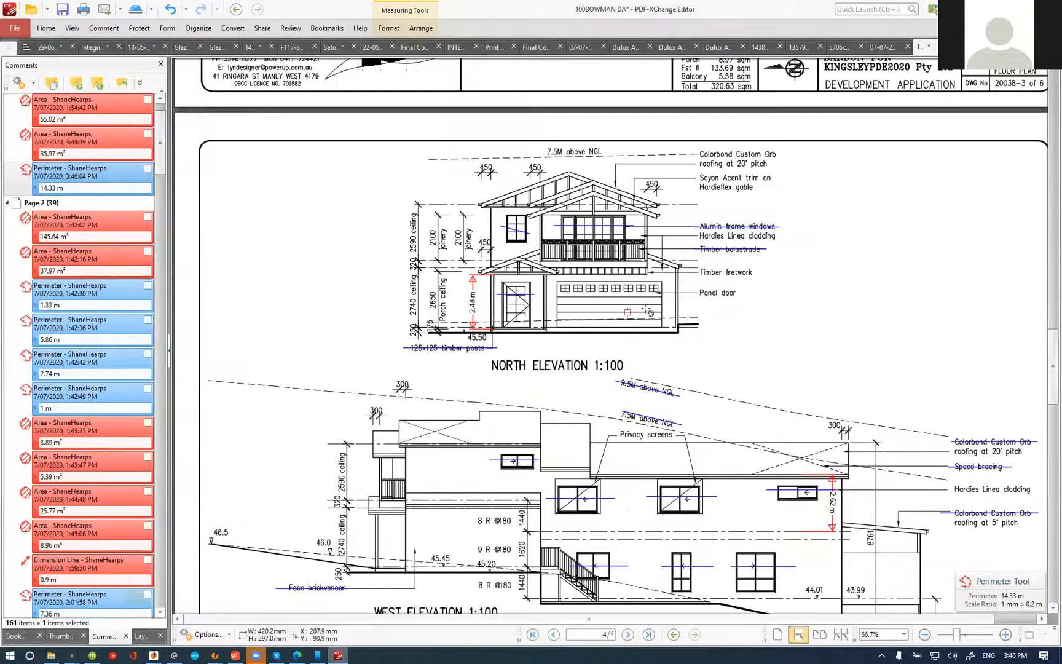
{"action": "scroll", "coordinate": [504, 326], "scroll_direction": "down", "scroll_amount": 4}
{"action": "scroll", "coordinate": [498, 316], "scroll_direction": "up", "scroll_amount": 4, "text": "ctrl"}
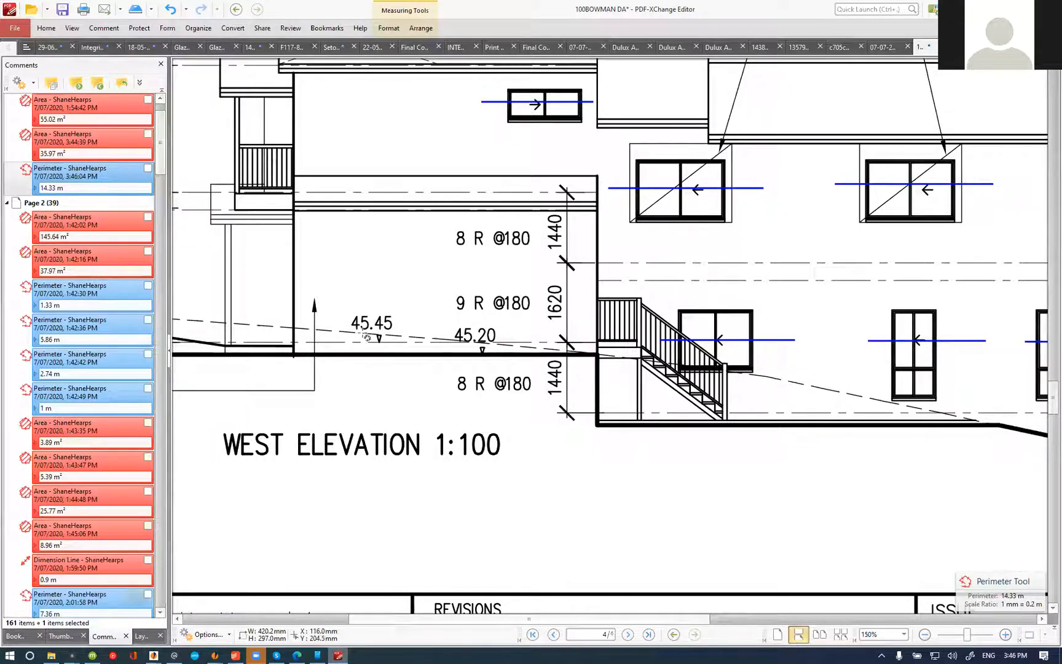
{"action": "scroll", "coordinate": [367, 337], "scroll_direction": "down", "scroll_amount": 3, "text": "ctrl"}
Step: Review the traced retaining line on the site plan against the floor plans and elevations
{"action": "scroll", "coordinate": [431, 369], "scroll_direction": "up", "scroll_amount": 20}
{"action": "scroll", "coordinate": [446, 400], "scroll_direction": "up", "scroll_amount": 2}
{"action": "scroll", "coordinate": [477, 369], "scroll_direction": "up", "scroll_amount": 5, "text": "ctrl"}
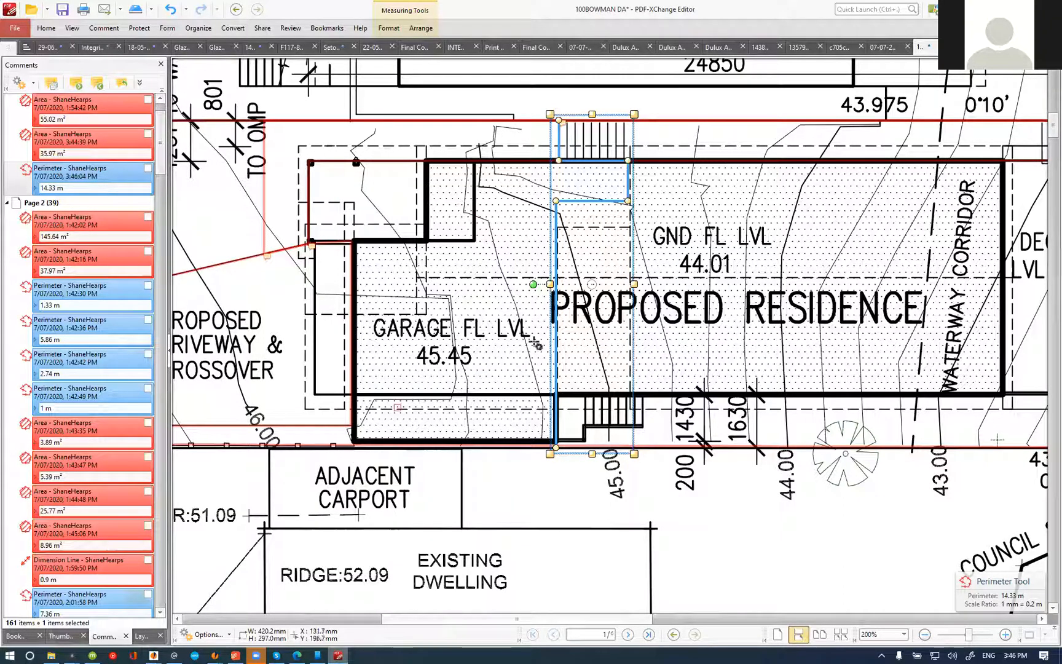
{"action": "scroll", "coordinate": [549, 441], "scroll_direction": "down", "scroll_amount": 3}
{"action": "scroll", "coordinate": [550, 424], "scroll_direction": "down", "scroll_amount": 5}
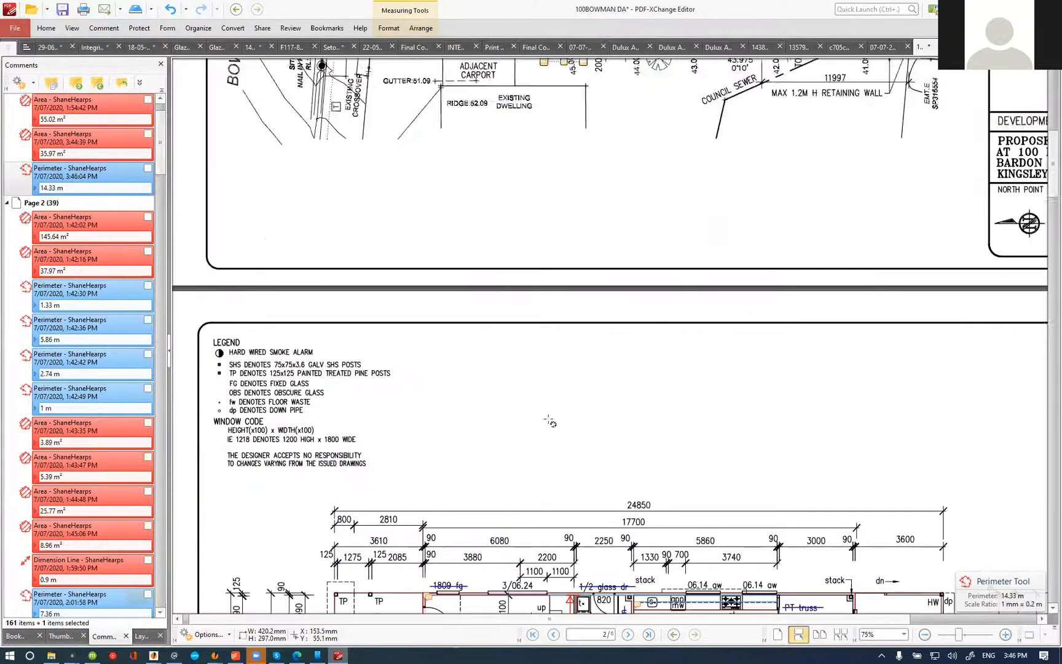
{"action": "scroll", "coordinate": [556, 415], "scroll_direction": "down", "scroll_amount": 4}
{"action": "scroll", "coordinate": [560, 411], "scroll_direction": "down", "scroll_amount": 5}
{"action": "scroll", "coordinate": [556, 409], "scroll_direction": "up", "scroll_amount": 2}
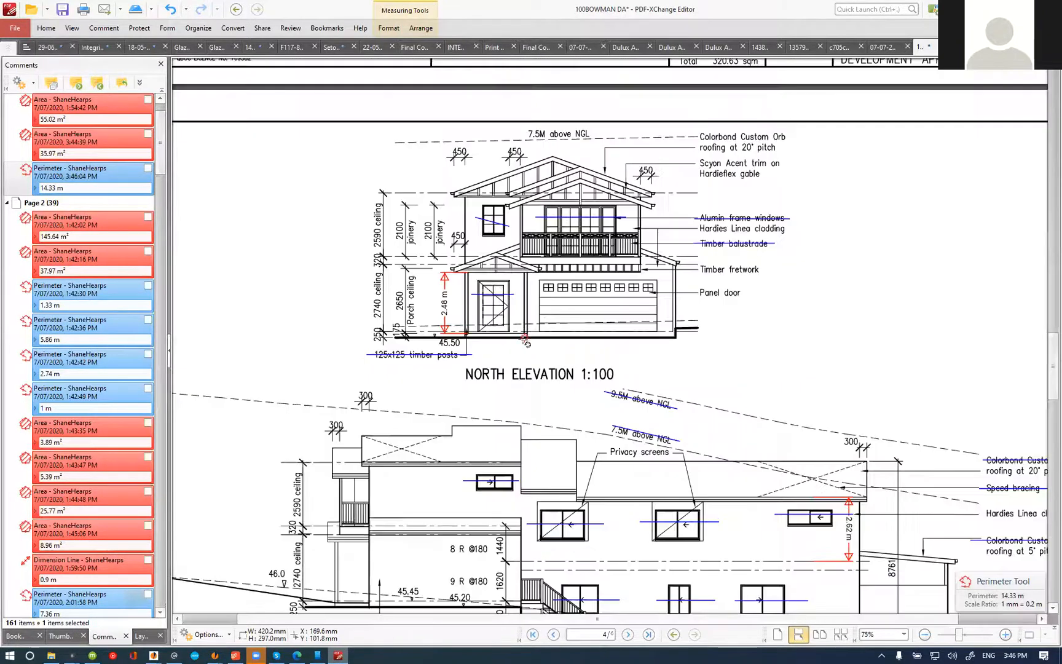
Step: Measure the height from the slab base line towards natural ground at the garage's front wall on the west elevation
{"action": "scroll", "coordinate": [369, 320], "scroll_direction": "down", "scroll_amount": 5}
{"action": "scroll", "coordinate": [364, 318], "scroll_direction": "up", "scroll_amount": 3}
{"action": "left_click", "coordinate": [104, 28]}
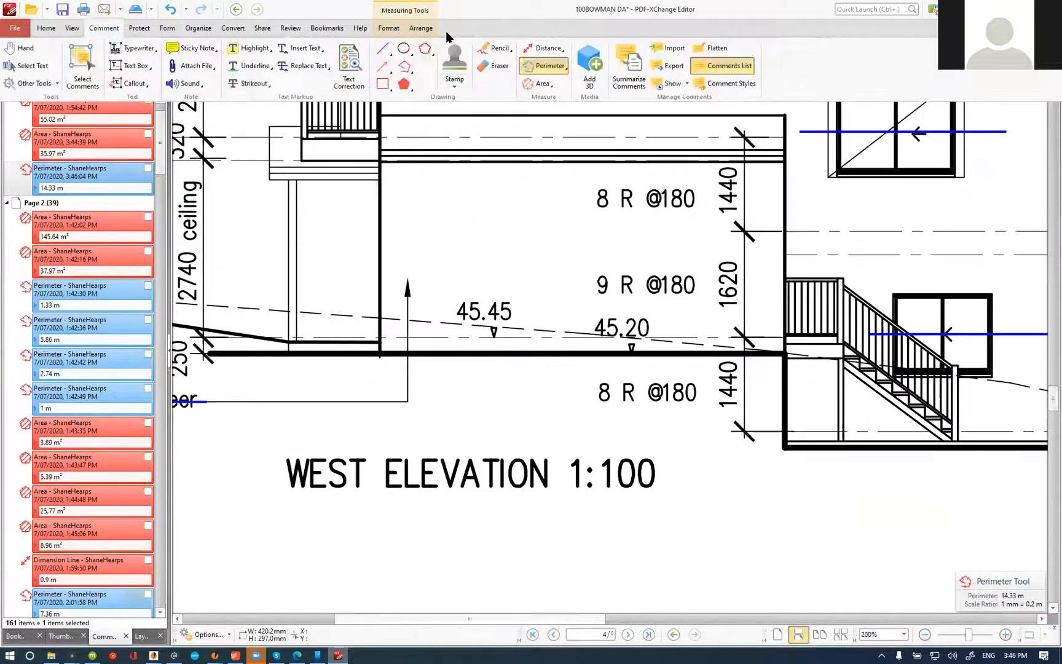
{"action": "left_click", "coordinate": [541, 47]}
{"action": "scroll", "coordinate": [332, 330], "scroll_direction": "up", "scroll_amount": 3}
{"action": "scroll", "coordinate": [333, 330], "scroll_direction": "down", "scroll_amount": 4}
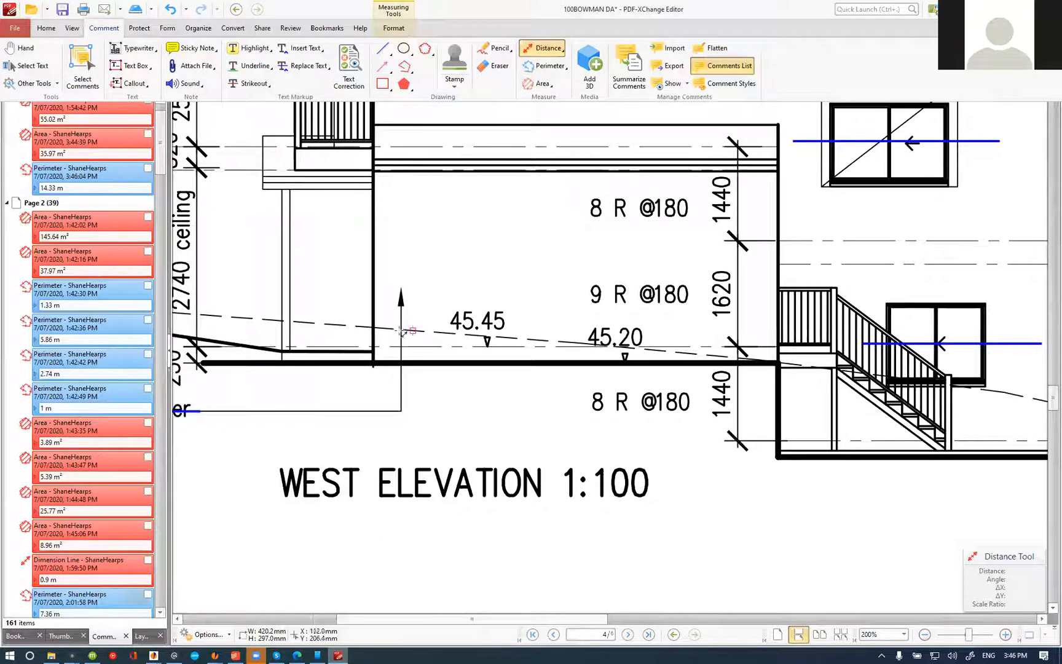
{"action": "scroll", "coordinate": [393, 341], "scroll_direction": "up", "scroll_amount": 3}
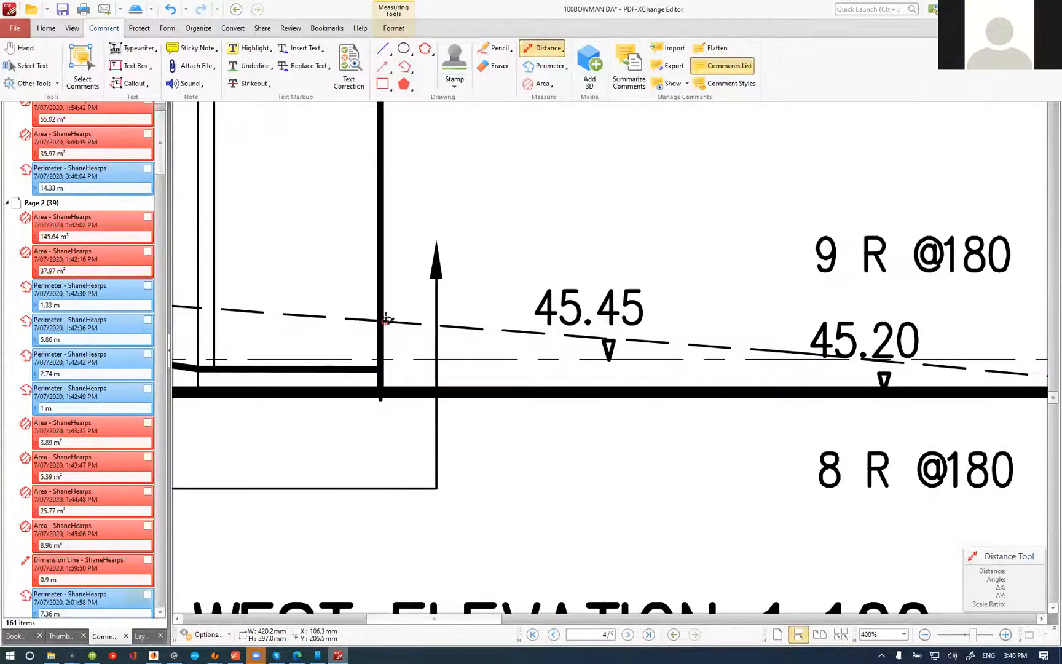
{"action": "left_click", "coordinate": [379, 391]}
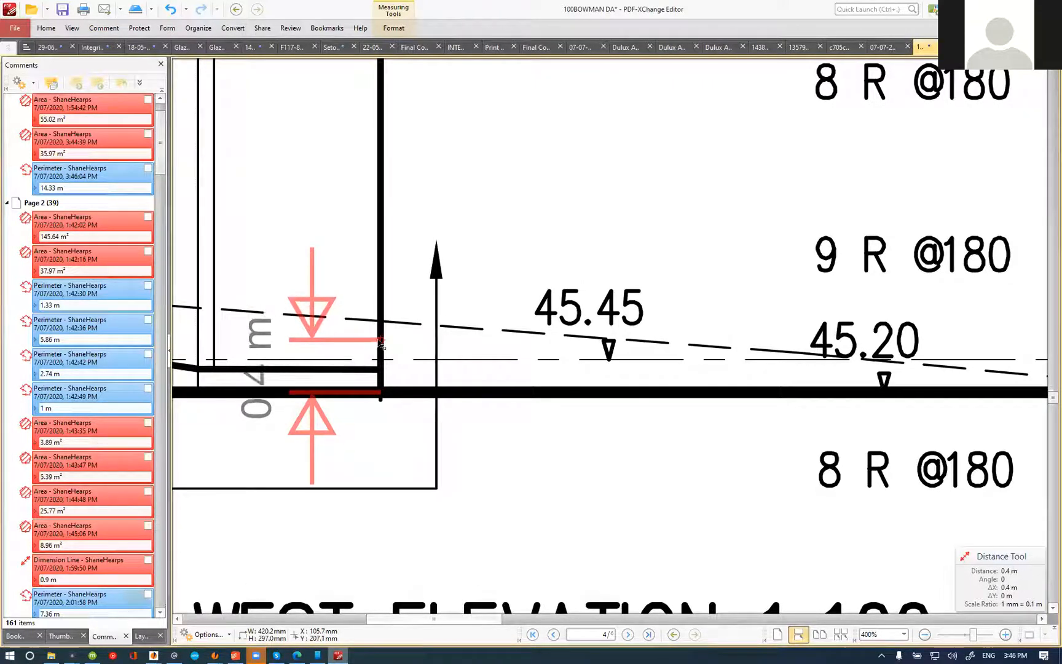
{"action": "key", "text": "Escape"}
{"action": "key", "text": "Escape"}
{"action": "left_click_drag", "start_coordinate": [514, 354], "coordinate": [521, 343]}
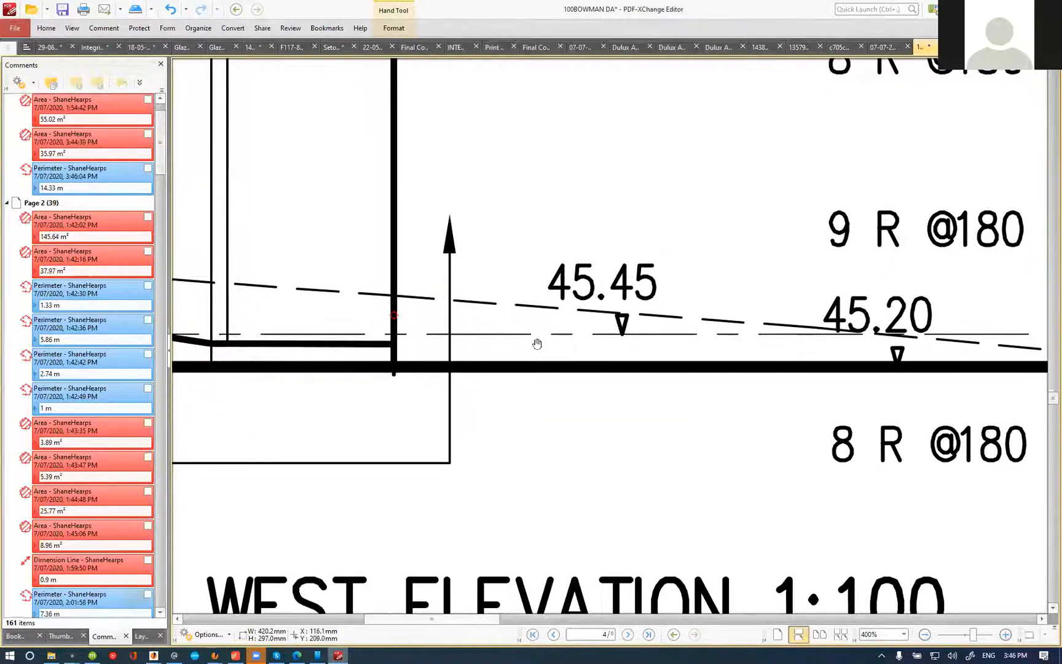
Step: Set the Retaining core filled block (1400mm+) quantity to 25.79 m2 in the estimate and mark the item complete
{"action": "scroll", "coordinate": [536, 344], "scroll_direction": "down", "scroll_amount": 5}
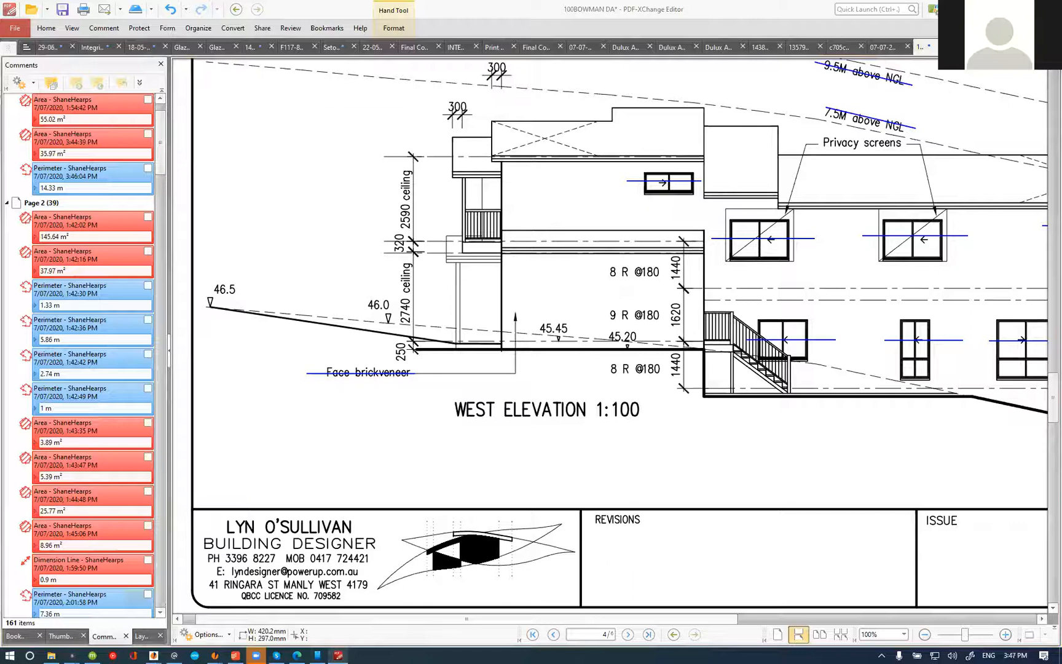
{"action": "key", "text": "alt+Tab"}
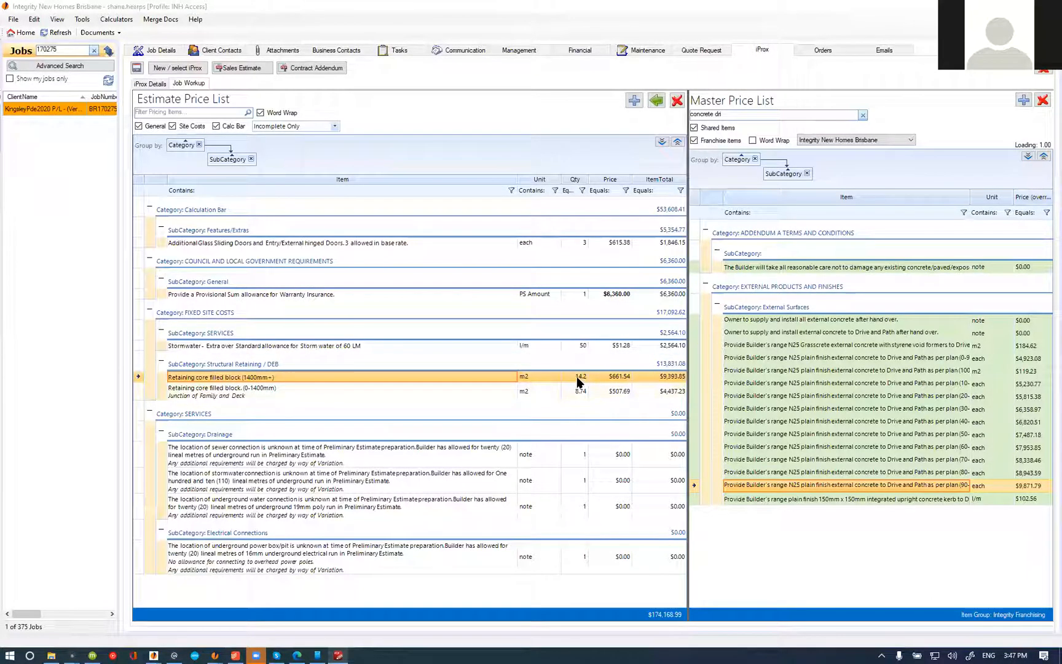
{"action": "double_click", "coordinate": [577, 378]}
{"action": "type", "text": "25.79"}
{"action": "key", "text": "Return"}
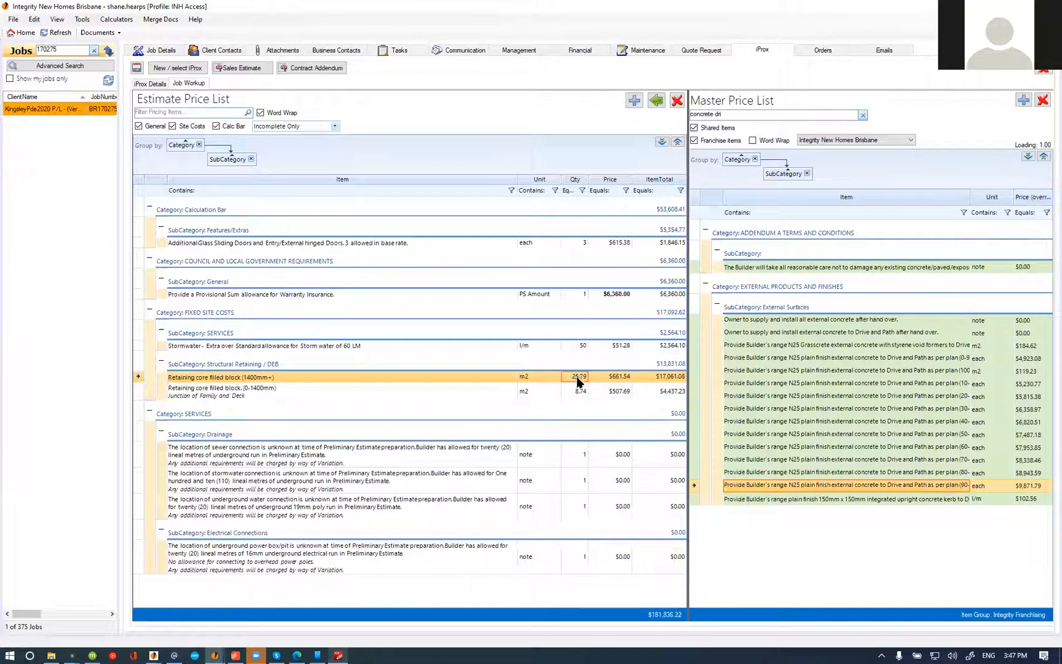
{"action": "right_click", "coordinate": [459, 375]}
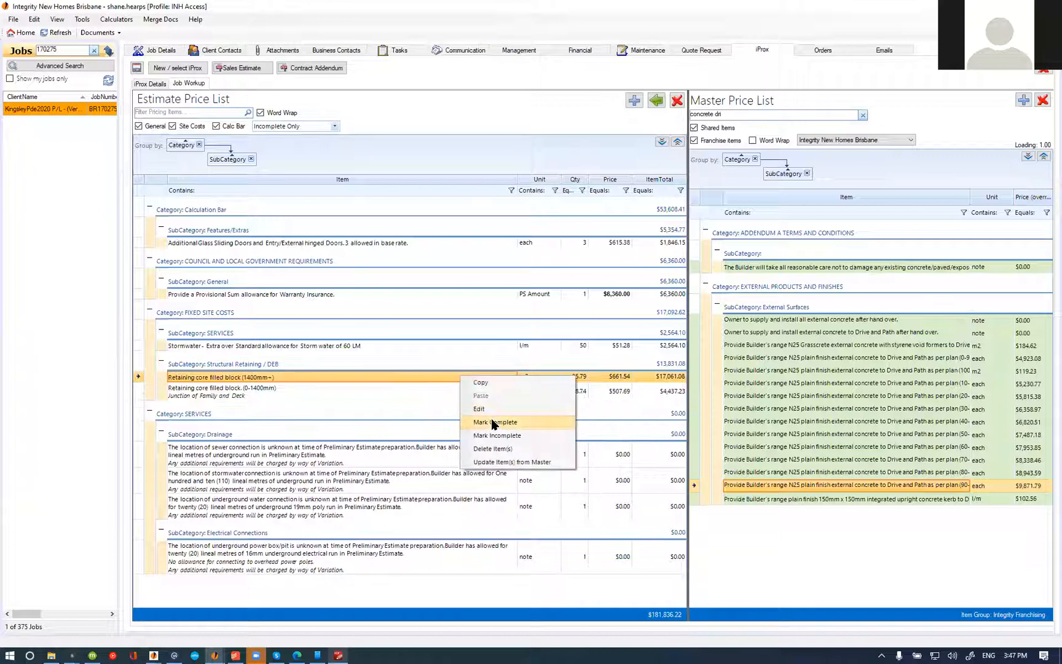
{"action": "left_click", "coordinate": [492, 423]}
Step: Select the Retaining core filled block (0-1400mm) item in the estimate and examine the west elevation's ground line beneath the deck end in the PDF-XChange Editor plans
{"action": "left_click", "coordinate": [204, 382]}
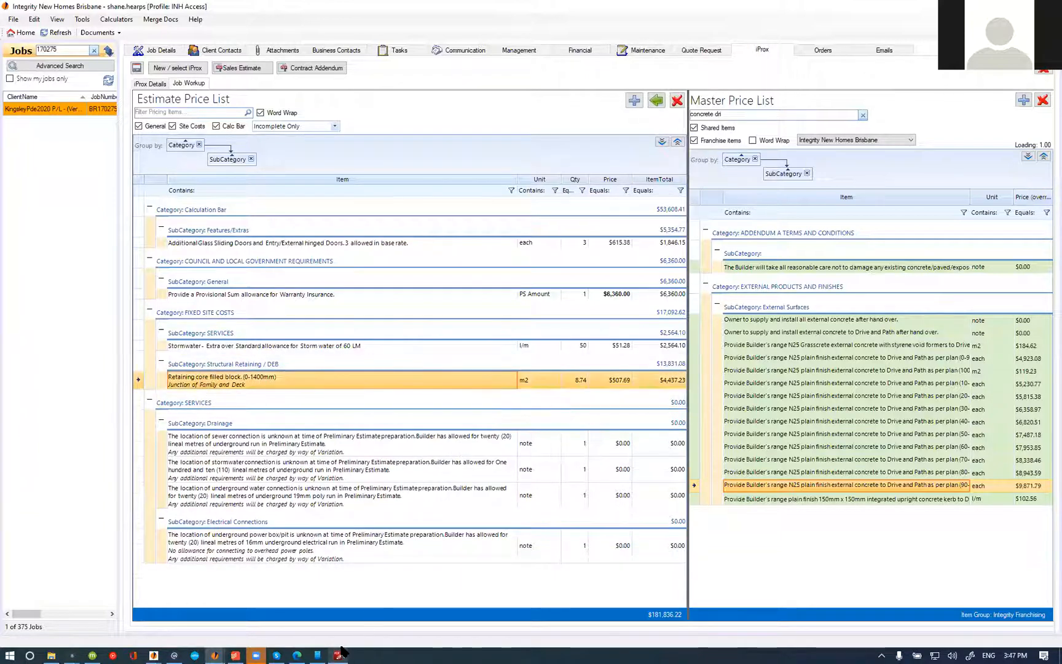
{"action": "left_click", "coordinate": [340, 654]}
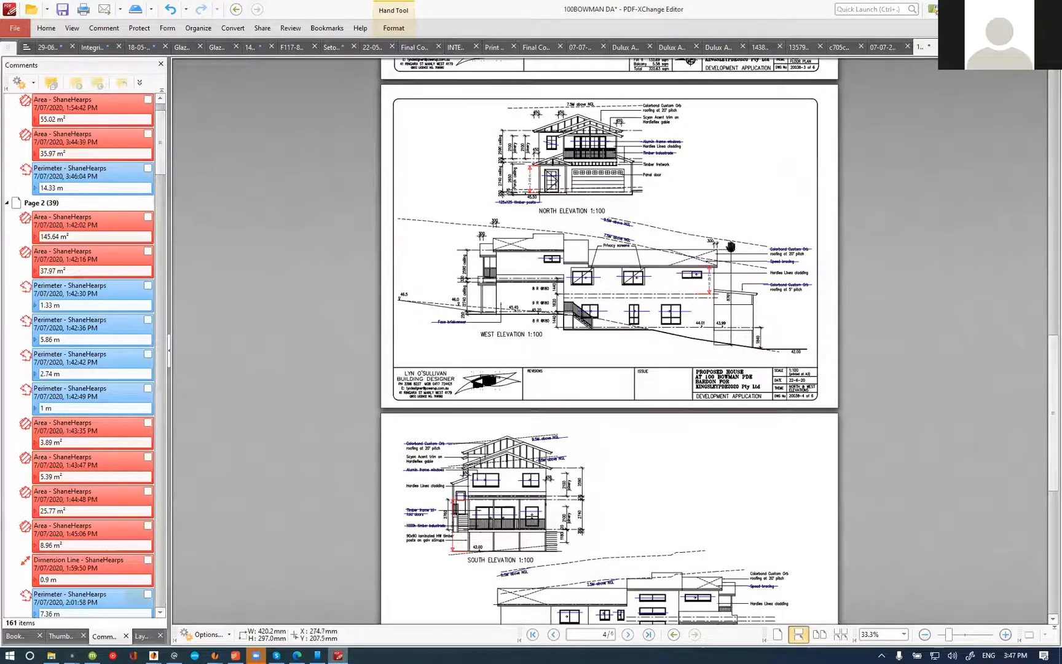
{"action": "left_click", "coordinate": [338, 654]}
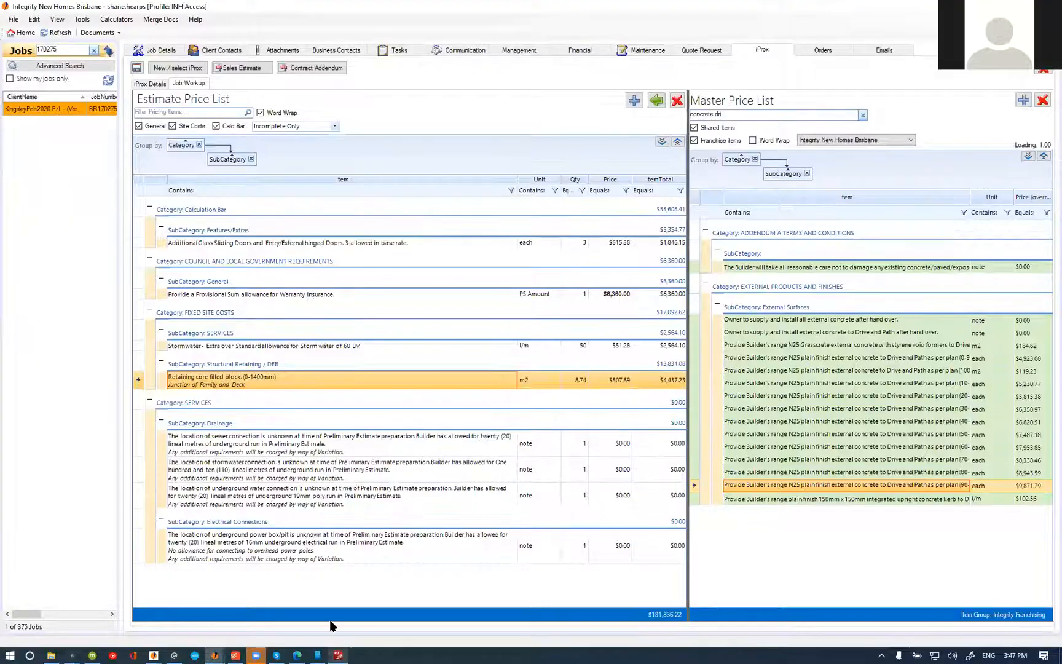
{"action": "left_click", "coordinate": [338, 654]}
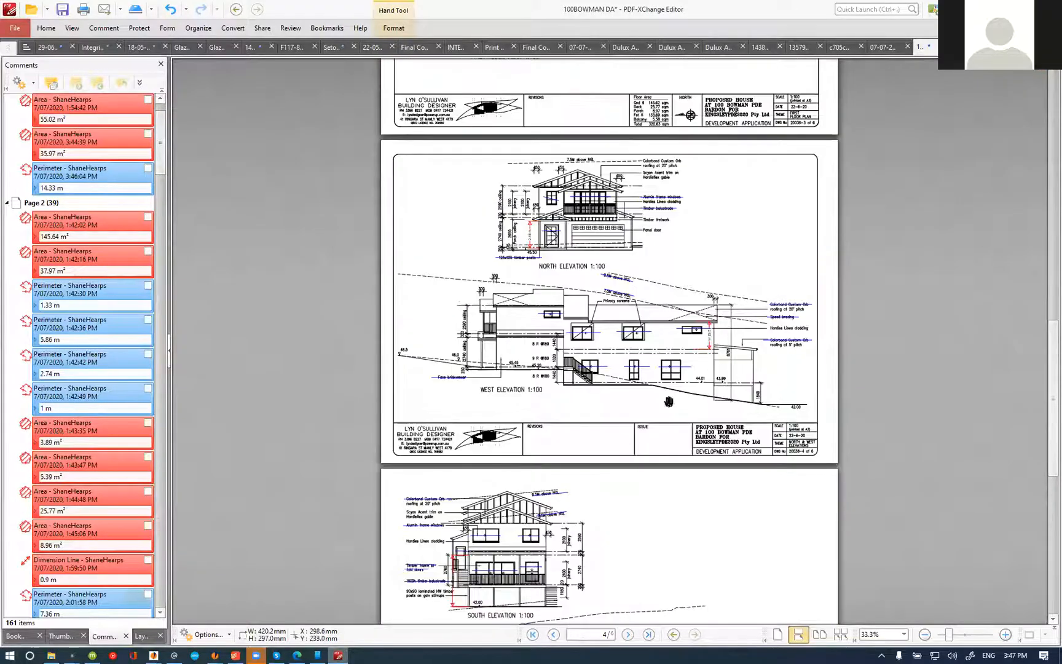
{"action": "scroll", "coordinate": [710, 390], "scroll_direction": "up", "scroll_amount": 4}
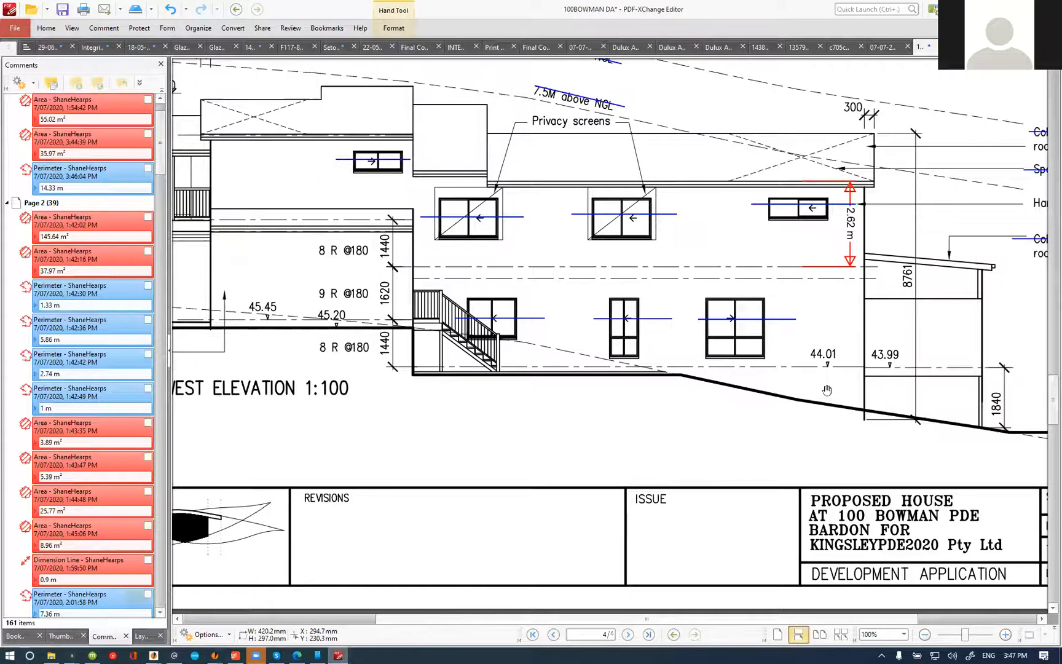
{"action": "scroll", "coordinate": [767, 364], "scroll_direction": "down", "scroll_amount": 2}
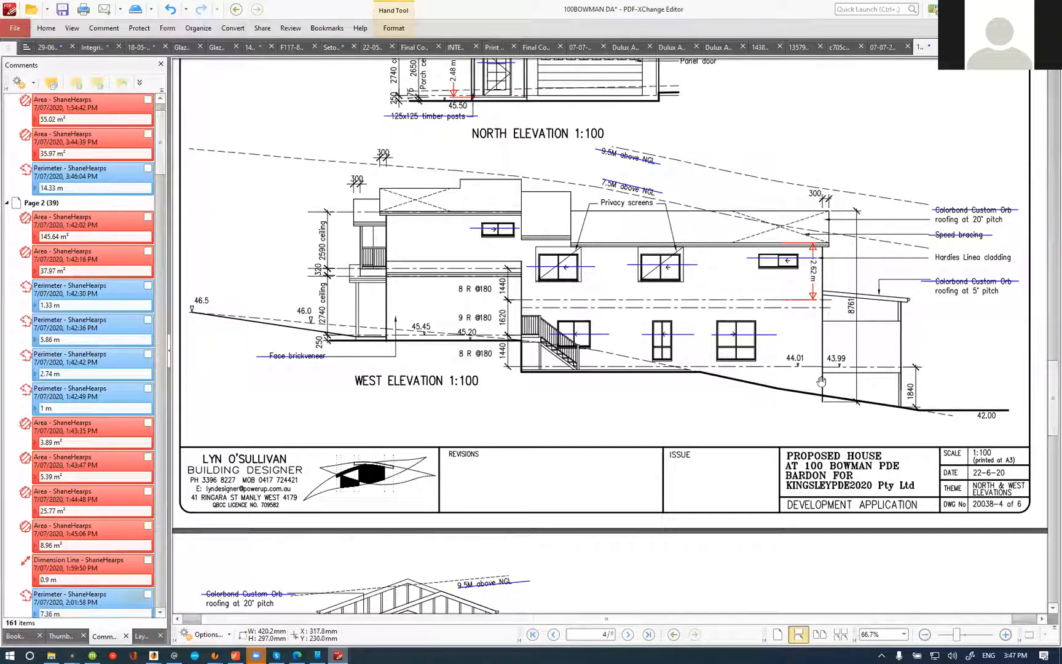
Step: Compare the ground fall on the east elevation and Section D-D with the site plan's contours and floor levels around the house and deck
{"action": "scroll", "coordinate": [796, 359], "scroll_direction": "down", "scroll_amount": 10}
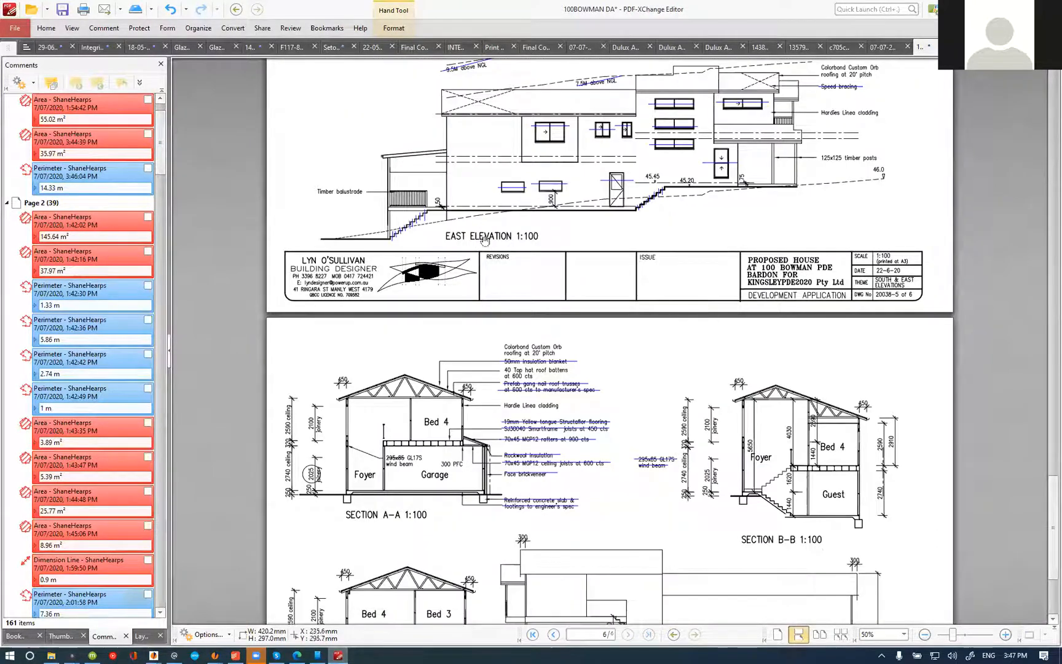
{"action": "scroll", "coordinate": [423, 224], "scroll_direction": "down", "scroll_amount": 3}
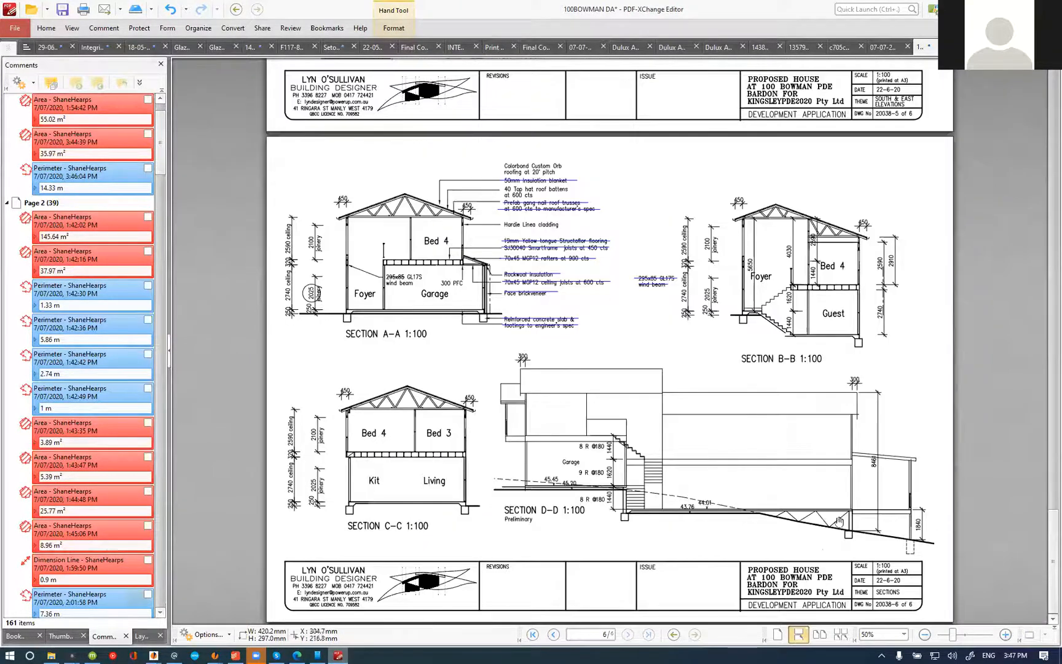
{"action": "scroll", "coordinate": [839, 521], "scroll_direction": "up", "scroll_amount": 3}
{"action": "scroll", "coordinate": [923, 497], "scroll_direction": "down", "scroll_amount": 4}
{"action": "scroll", "coordinate": [541, 479], "scroll_direction": "up", "scroll_amount": 12}
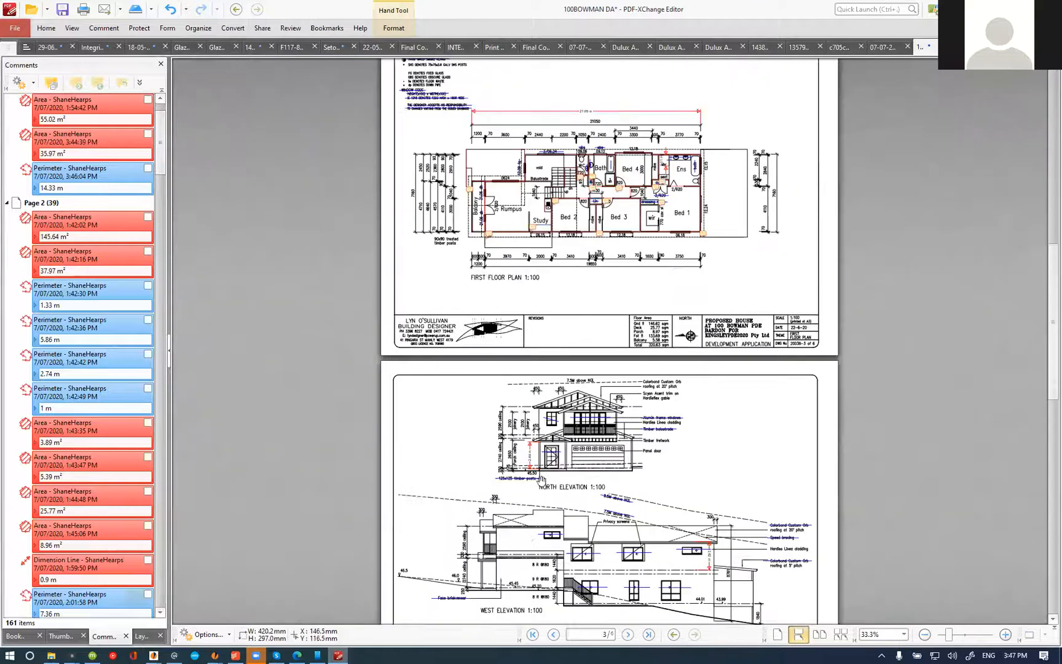
{"action": "scroll", "coordinate": [541, 479], "scroll_direction": "up", "scroll_amount": 10}
{"action": "scroll", "coordinate": [606, 243], "scroll_direction": "up", "scroll_amount": 6}
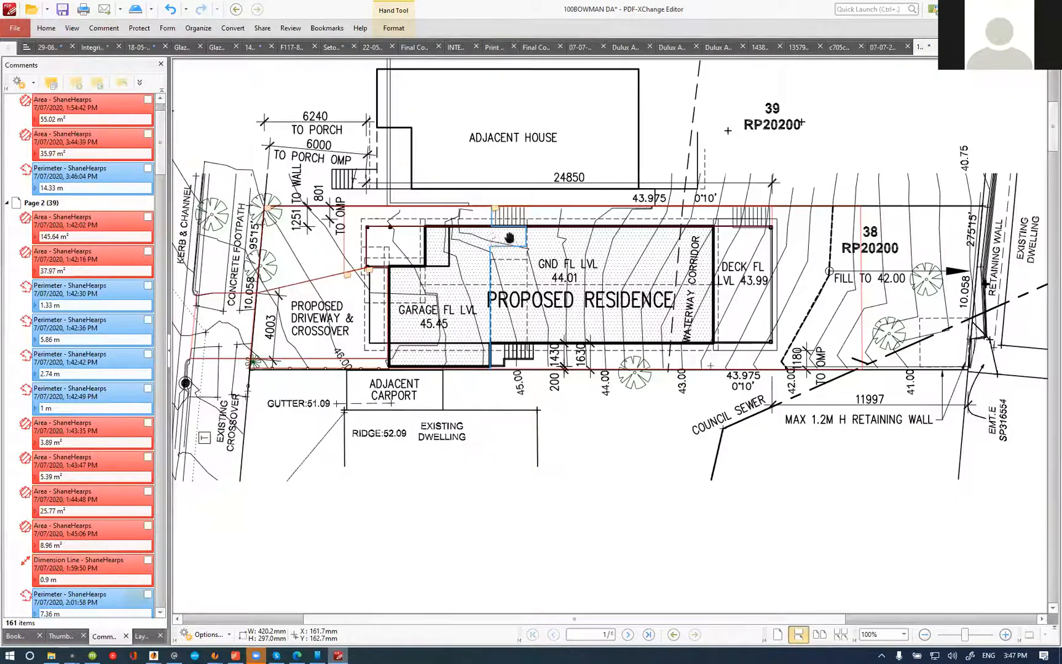
{"action": "scroll", "coordinate": [692, 263], "scroll_direction": "up", "scroll_amount": 2}
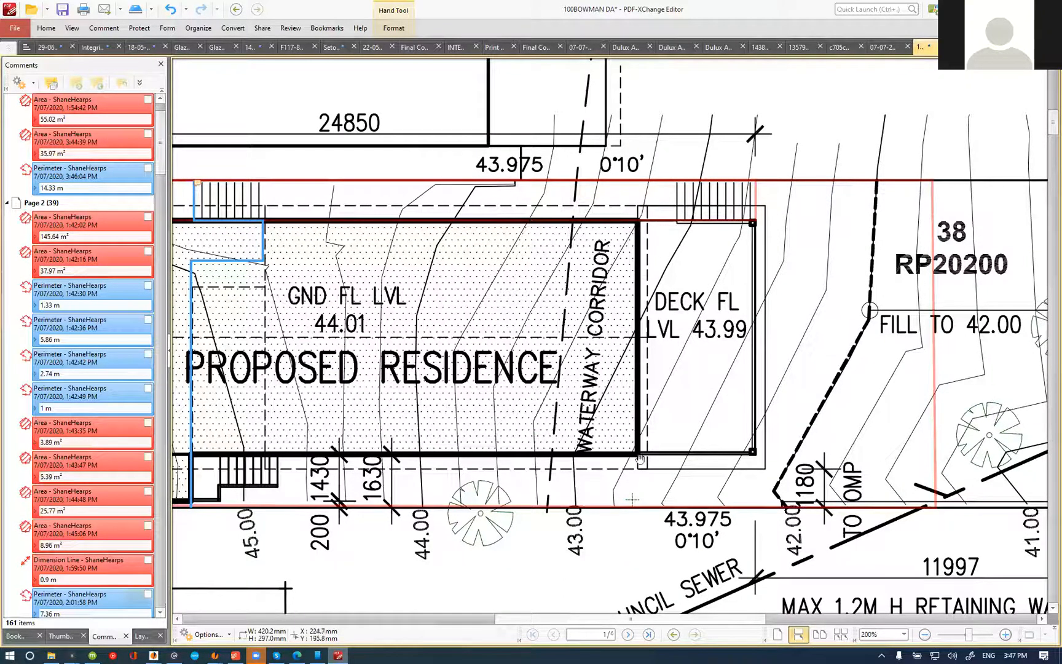
{"action": "scroll", "coordinate": [651, 472], "scroll_direction": "down", "scroll_amount": 2}
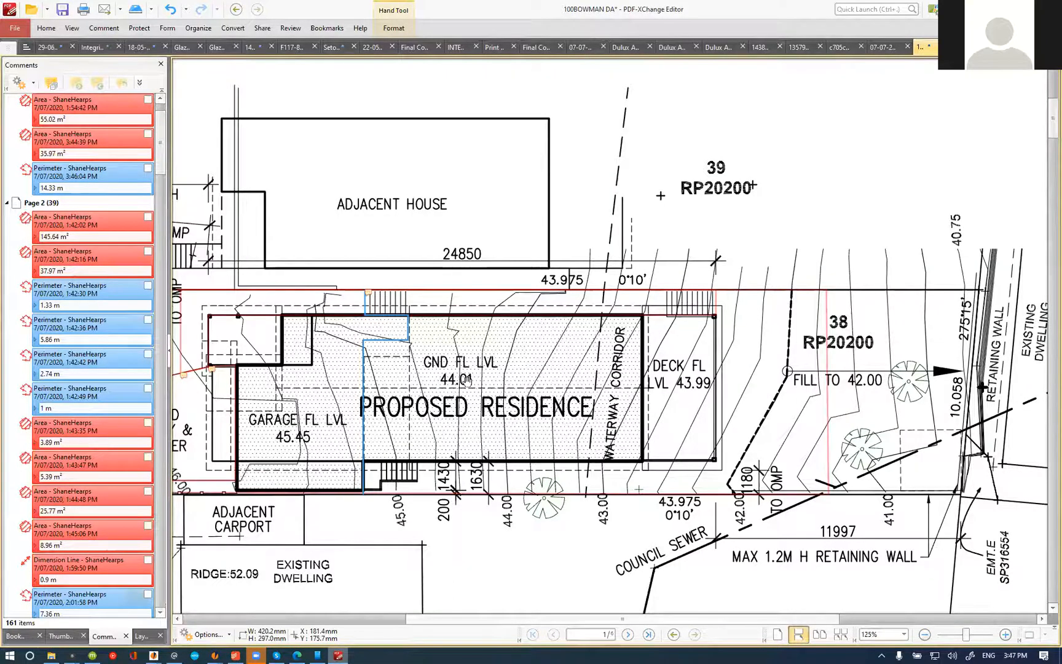
{"action": "scroll", "coordinate": [583, 435], "scroll_direction": "up", "scroll_amount": 1}
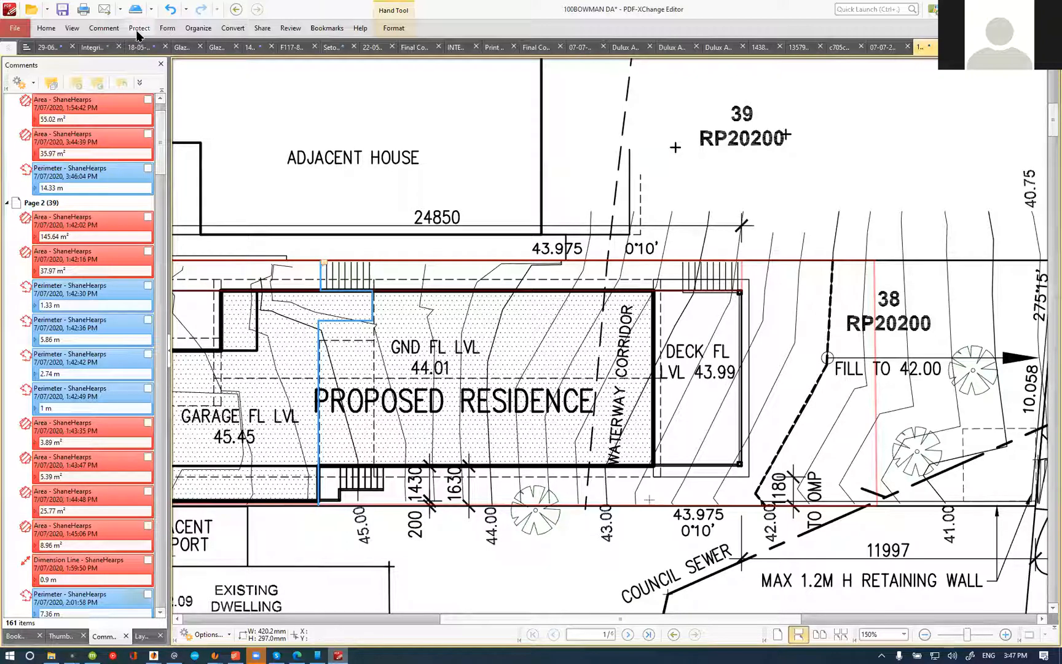
Step: Trace a perimeter measurement on the site plan from the 44.00 contour around the house's deck-end walls to the same contour on the opposite wall
{"action": "left_click", "coordinate": [103, 28]}
{"action": "left_click", "coordinate": [545, 65]}
{"action": "scroll", "coordinate": [490, 476], "scroll_direction": "up", "scroll_amount": 1}
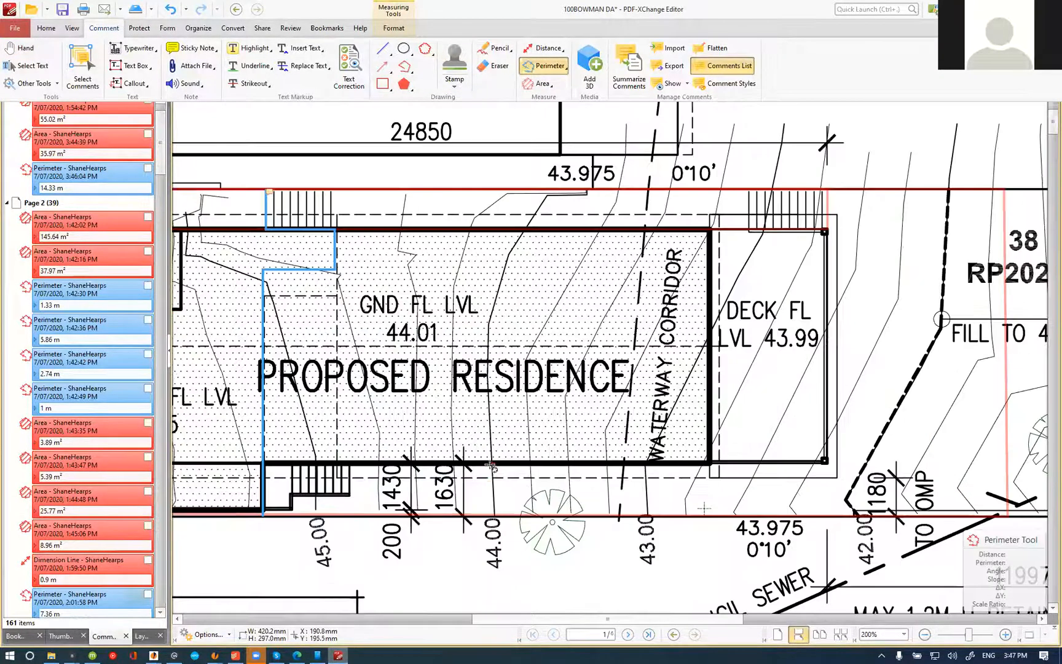
{"action": "left_click", "coordinate": [711, 230]}
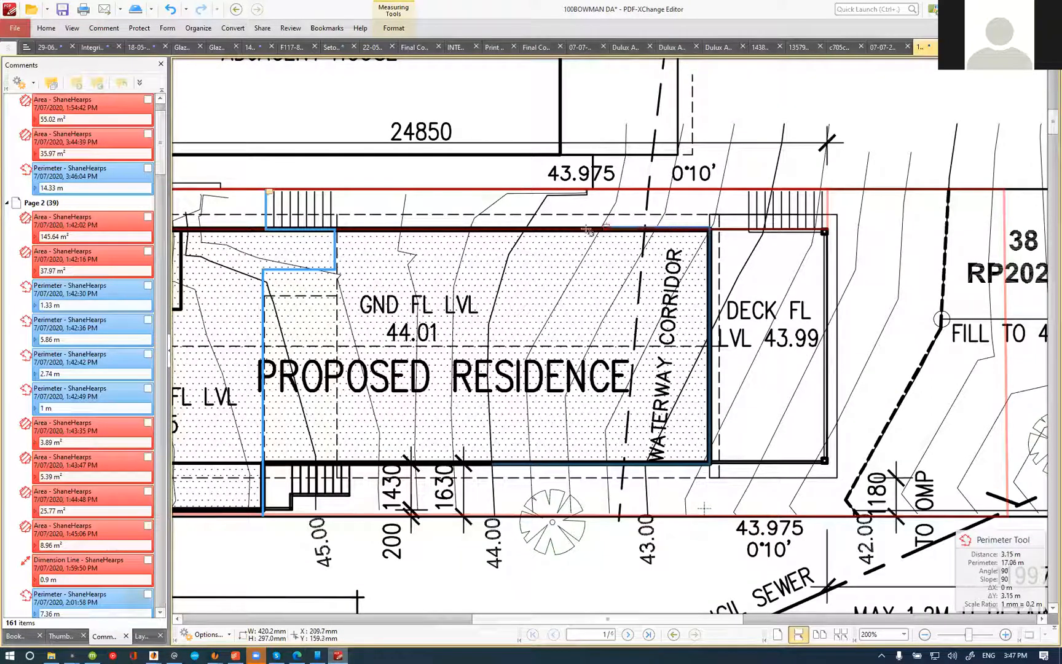
{"action": "right_click", "coordinate": [526, 231]}
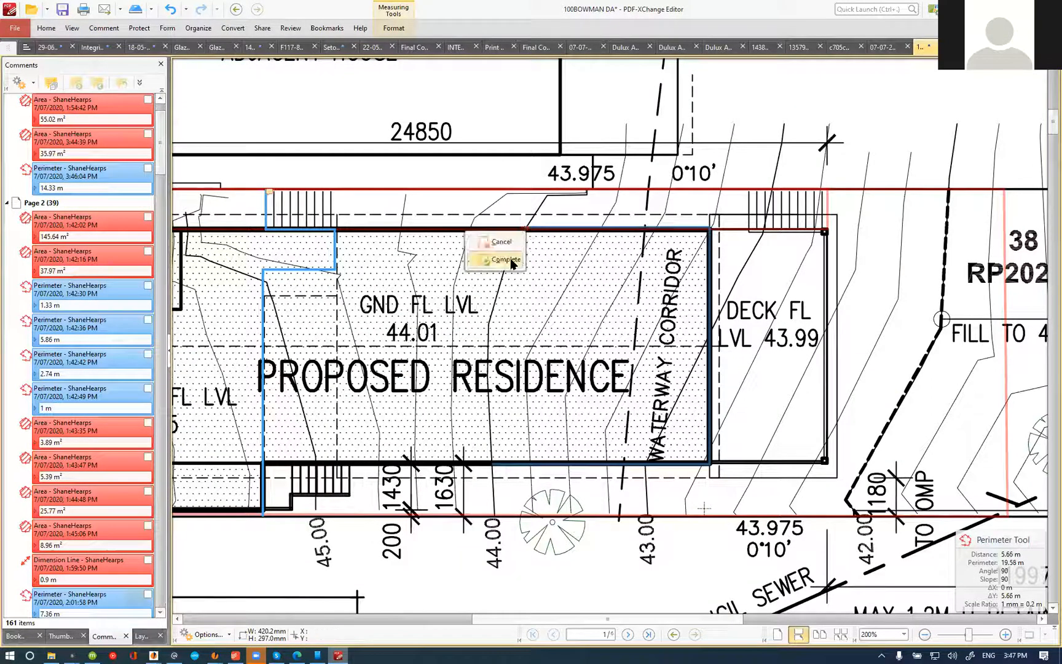
{"action": "right_click", "coordinate": [511, 261]}
{"action": "left_click", "coordinate": [702, 10]}
Step: Review the traced deck-end wall line against the floor plans, the west elevation and the site contours
{"action": "scroll", "coordinate": [641, 316], "scroll_direction": "down", "scroll_amount": 5}
{"action": "scroll", "coordinate": [671, 282], "scroll_direction": "down", "scroll_amount": 15}
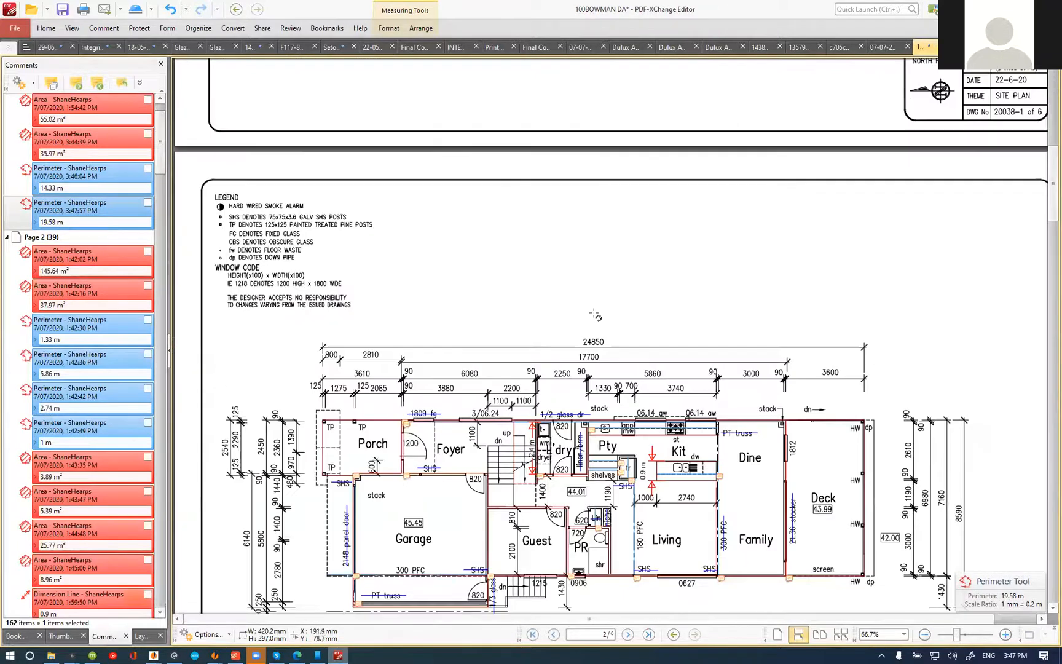
{"action": "scroll", "coordinate": [585, 295], "scroll_direction": "down", "scroll_amount": 3}
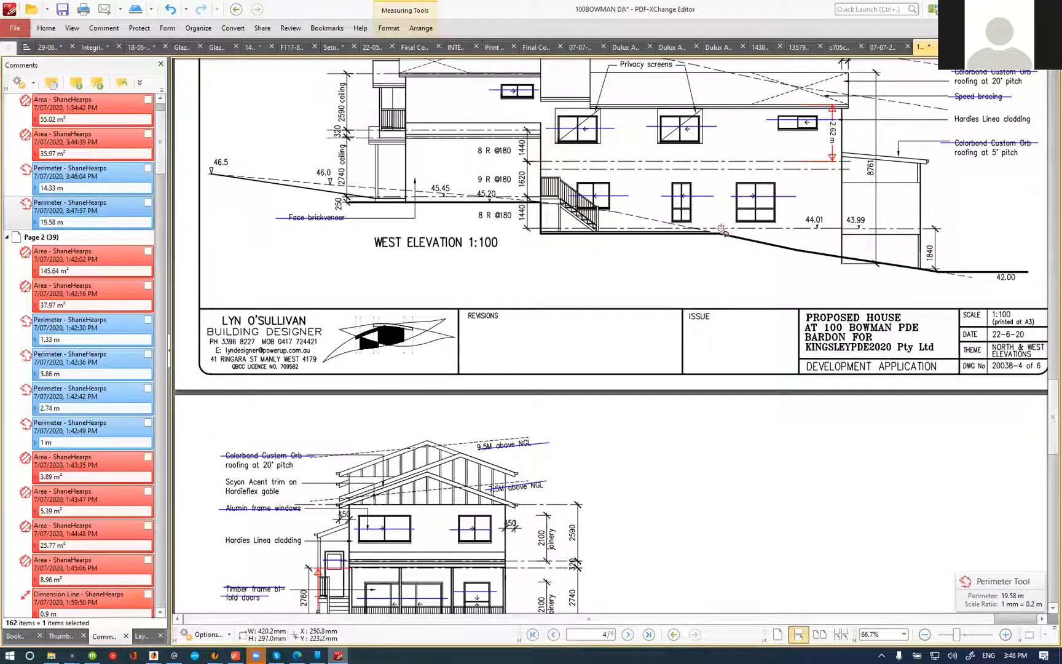
{"action": "scroll", "coordinate": [693, 233], "scroll_direction": "up", "scroll_amount": 20}
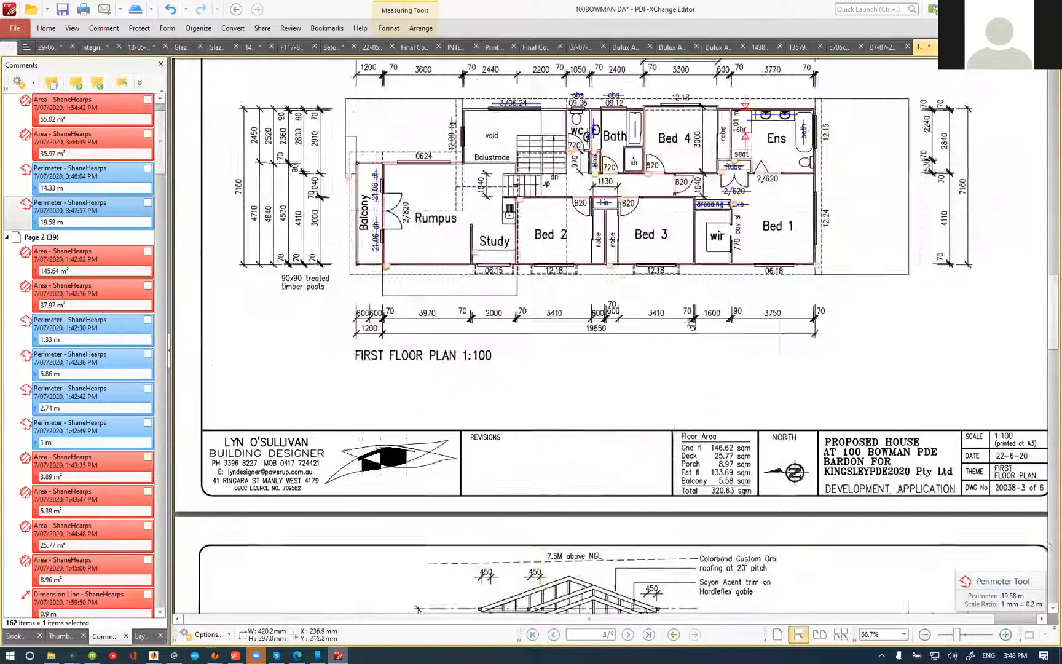
{"action": "scroll", "coordinate": [642, 365], "scroll_direction": "up", "scroll_amount": 5}
{"action": "scroll", "coordinate": [590, 390], "scroll_direction": "up", "scroll_amount": 8}
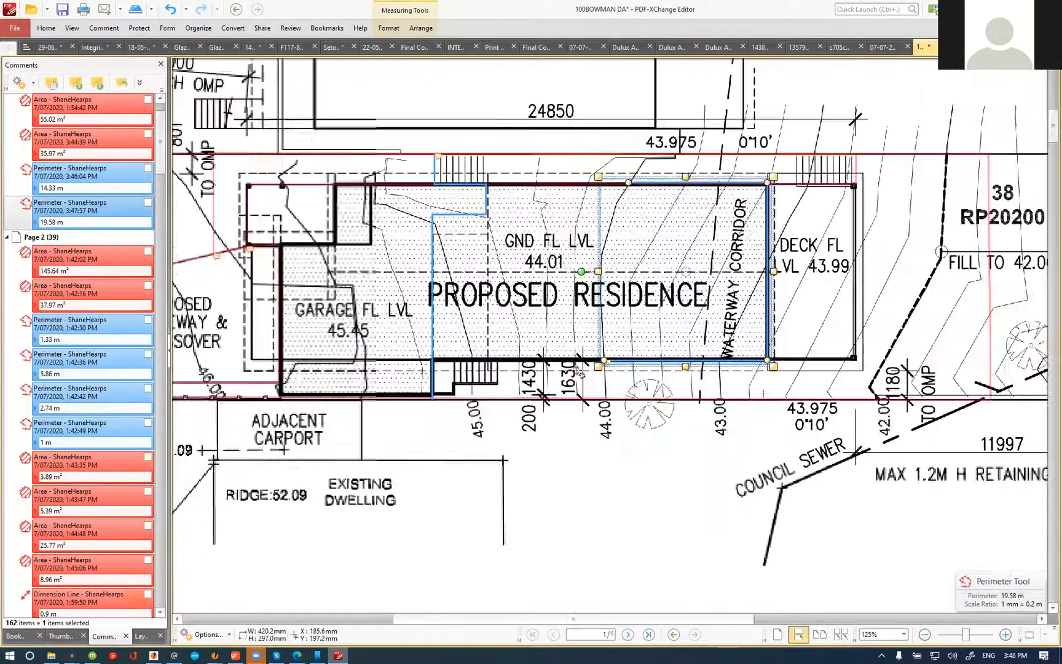
{"action": "scroll", "coordinate": [411, 349], "scroll_direction": "down", "scroll_amount": 5}
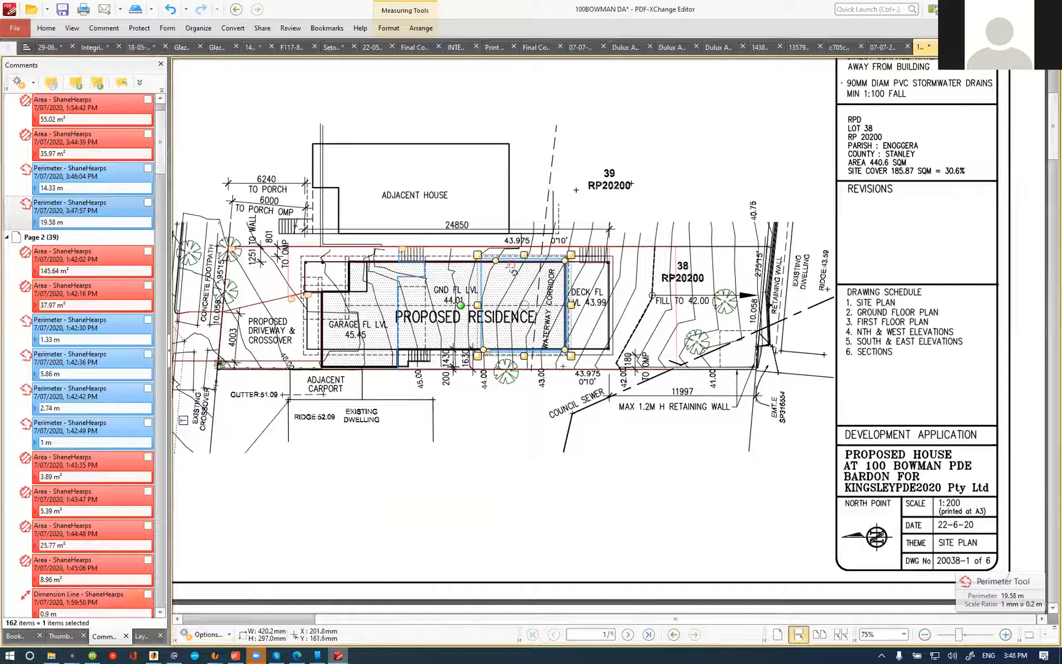
{"action": "scroll", "coordinate": [550, 257], "scroll_direction": "up", "scroll_amount": 3}
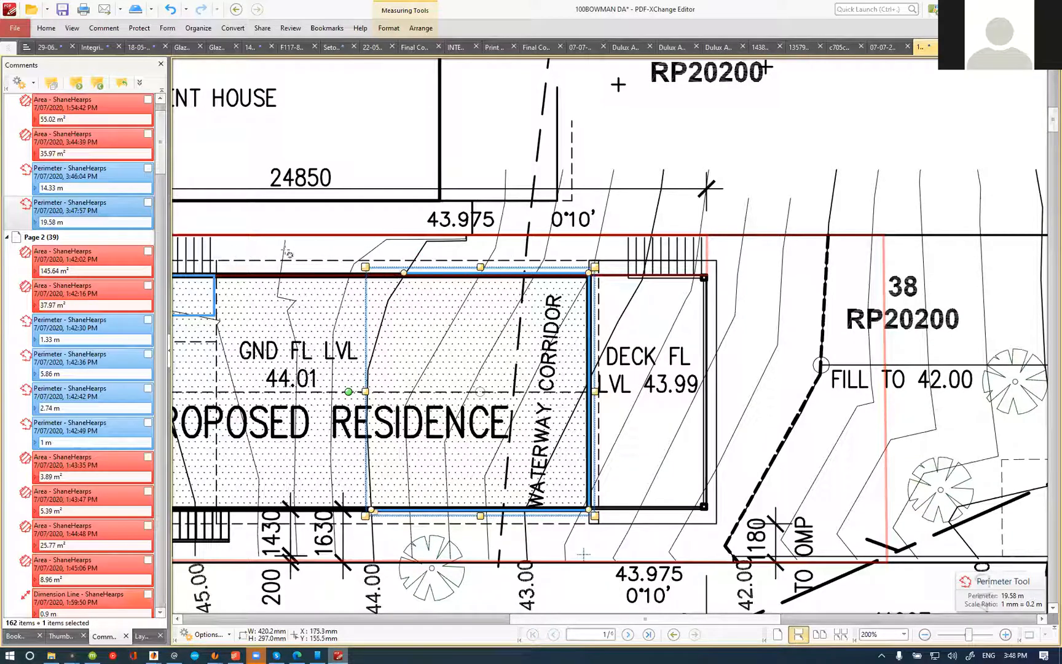
Step: Trace a perimeter measurement from the house's rear corner along the deck edge and up beside the deck stairs to the side boundary
{"action": "left_click", "coordinate": [630, 270]}
{"action": "left_click", "coordinate": [628, 234]}
{"action": "right_click", "coordinate": [628, 235]}
{"action": "left_click", "coordinate": [613, 265]}
{"action": "right_click", "coordinate": [613, 264]}
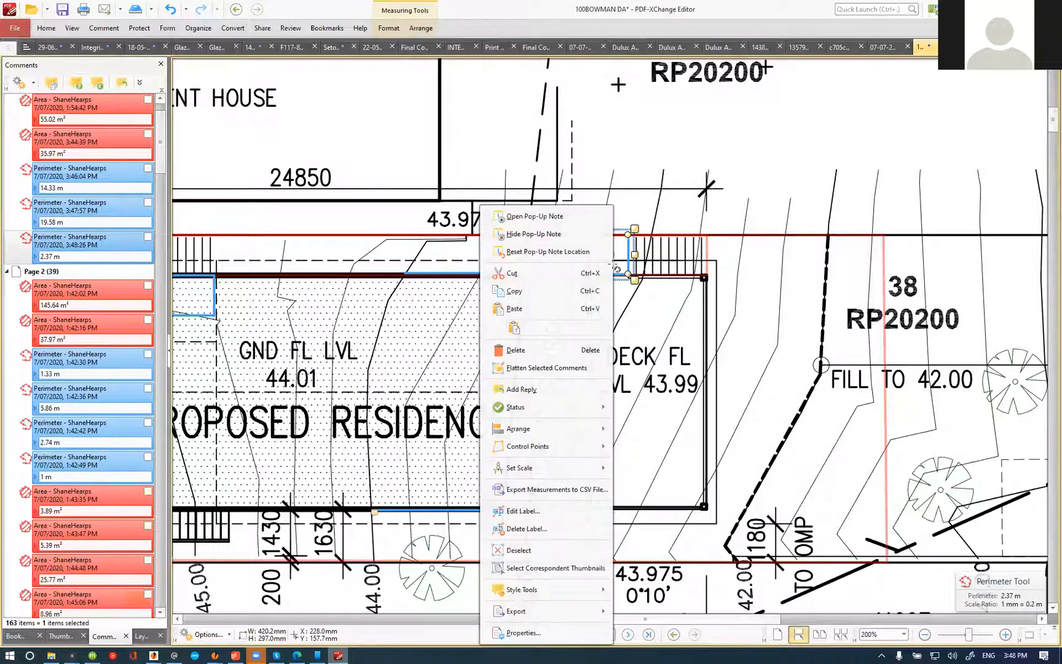
Step: Trace a perimeter measurement along the deck edge below the stairs, ending at the deck's outer corner
{"action": "left_click", "coordinate": [636, 276]}
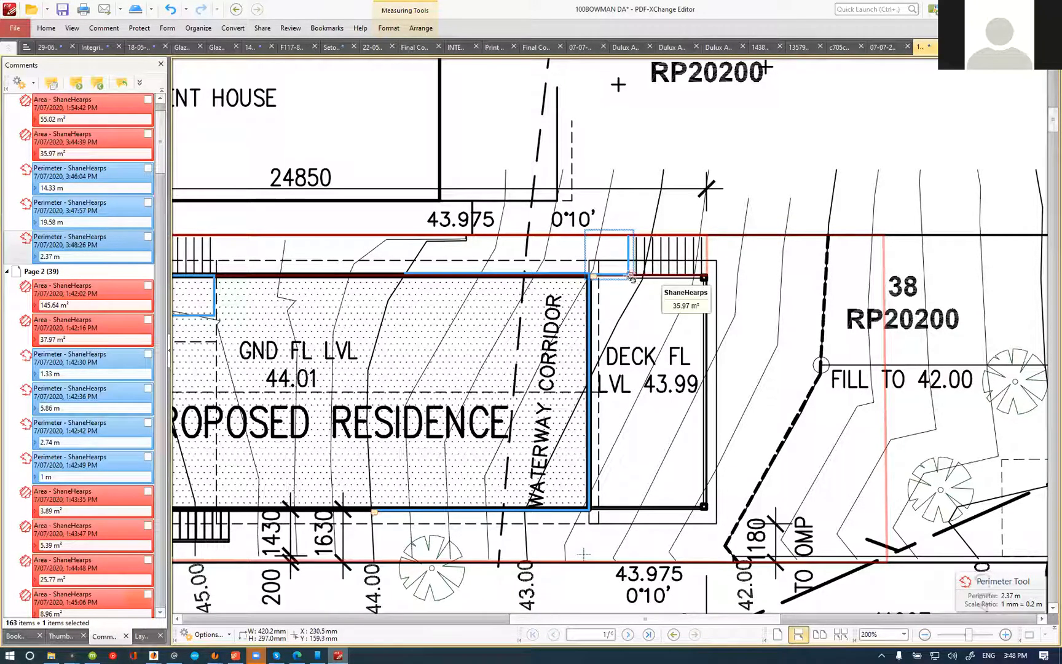
{"action": "left_click", "coordinate": [707, 277]}
{"action": "right_click", "coordinate": [708, 276]}
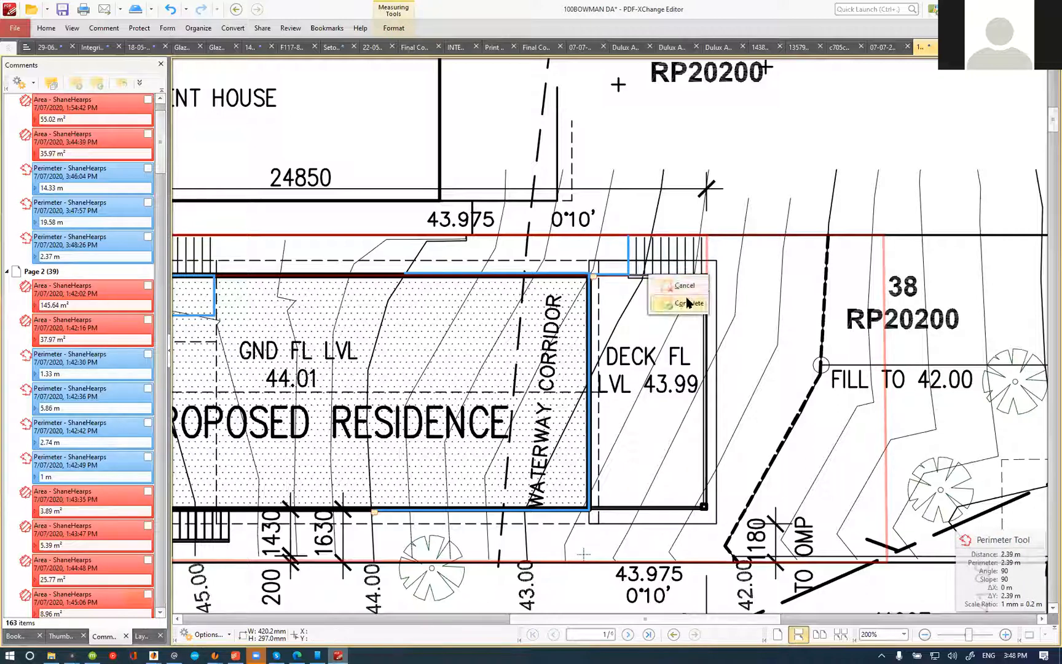
{"action": "left_click", "coordinate": [689, 302]}
{"action": "right_click", "coordinate": [689, 303]}
{"action": "left_click", "coordinate": [586, 6]}
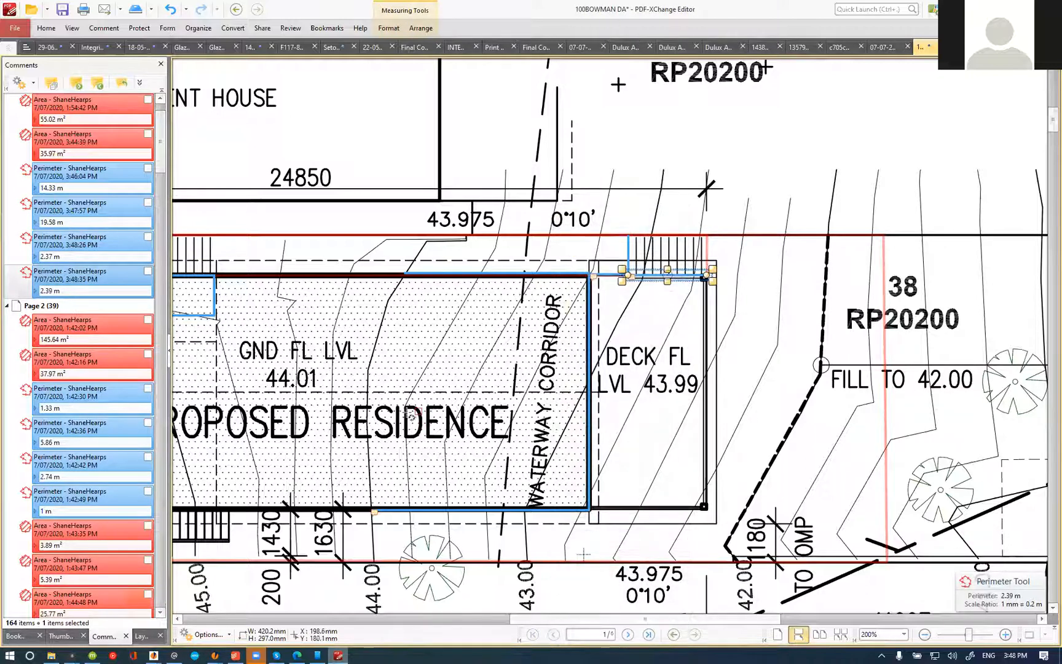
Step: Trace a perimeter measurement across the full width of the deck, parallel to the house's rear wall
{"action": "left_click", "coordinate": [593, 304]}
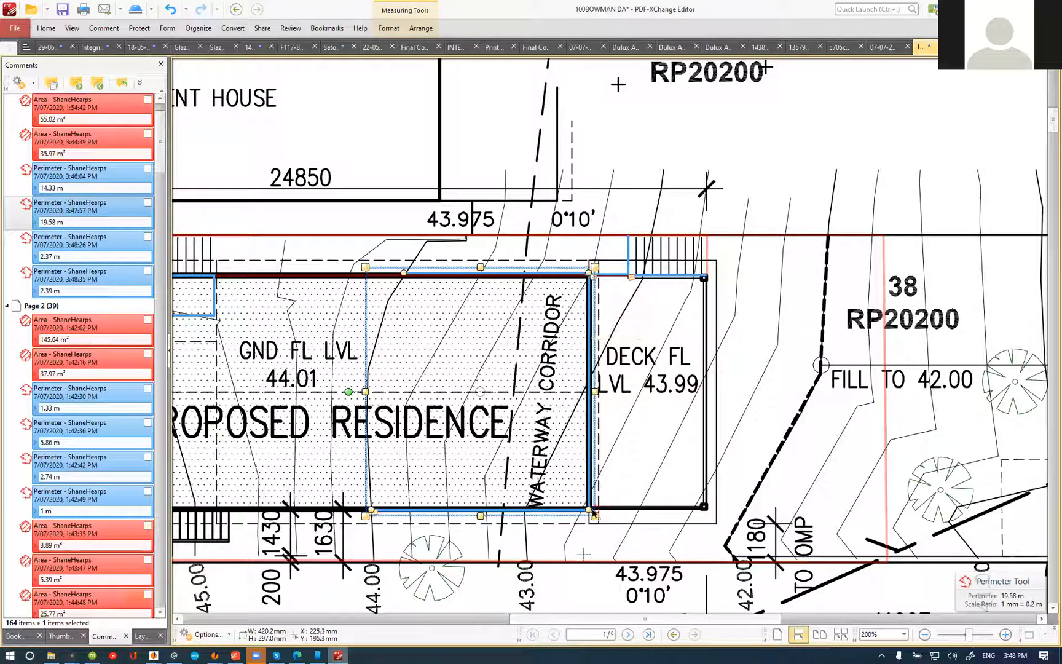
{"action": "left_click", "coordinate": [608, 275]}
{"action": "left_click", "coordinate": [591, 300]}
{"action": "left_click", "coordinate": [605, 510]}
{"action": "double_click", "coordinate": [604, 276]}
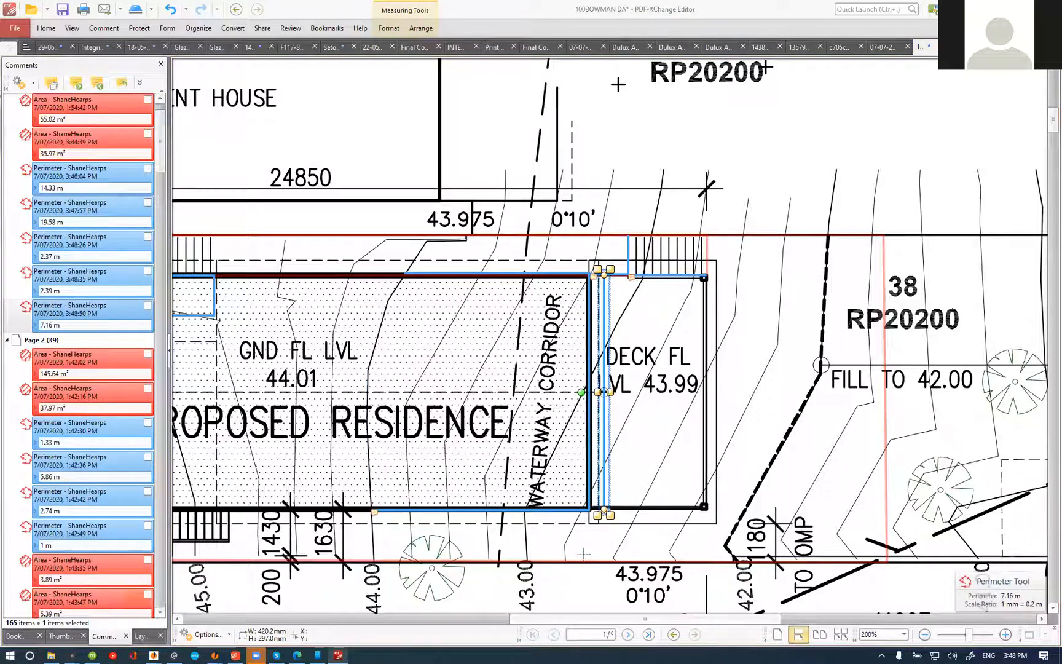
Step: Measure the height from the base of the house's rear wall to the slab base line at the deck junction on the west elevation
{"action": "scroll", "coordinate": [685, 236], "scroll_direction": "down", "scroll_amount": 20}
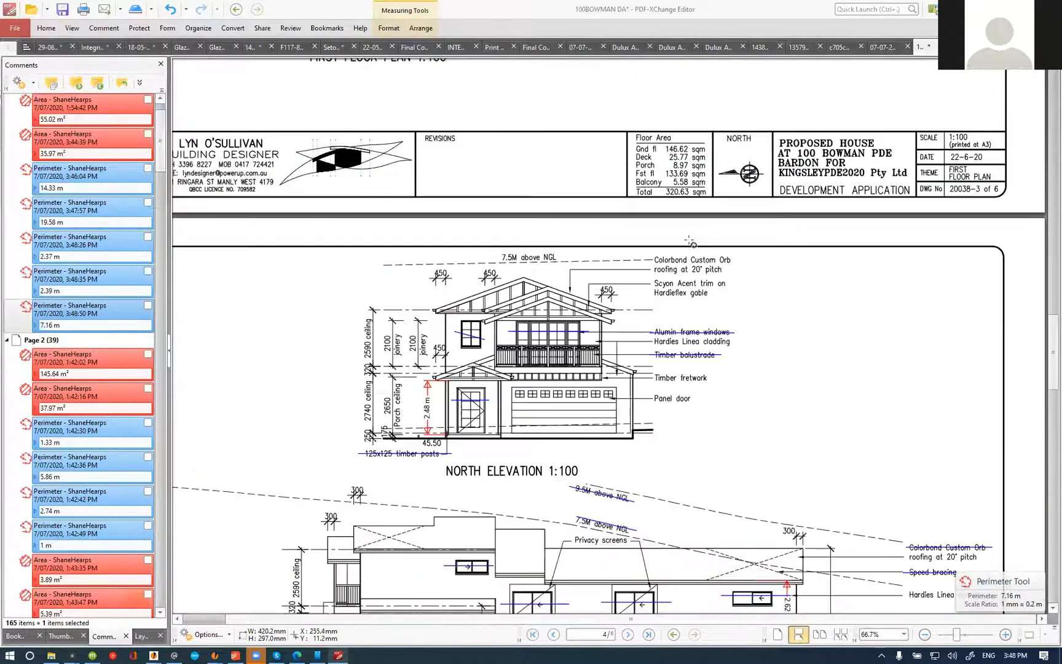
{"action": "scroll", "coordinate": [689, 239], "scroll_direction": "down", "scroll_amount": 8}
{"action": "left_click", "coordinate": [104, 27]}
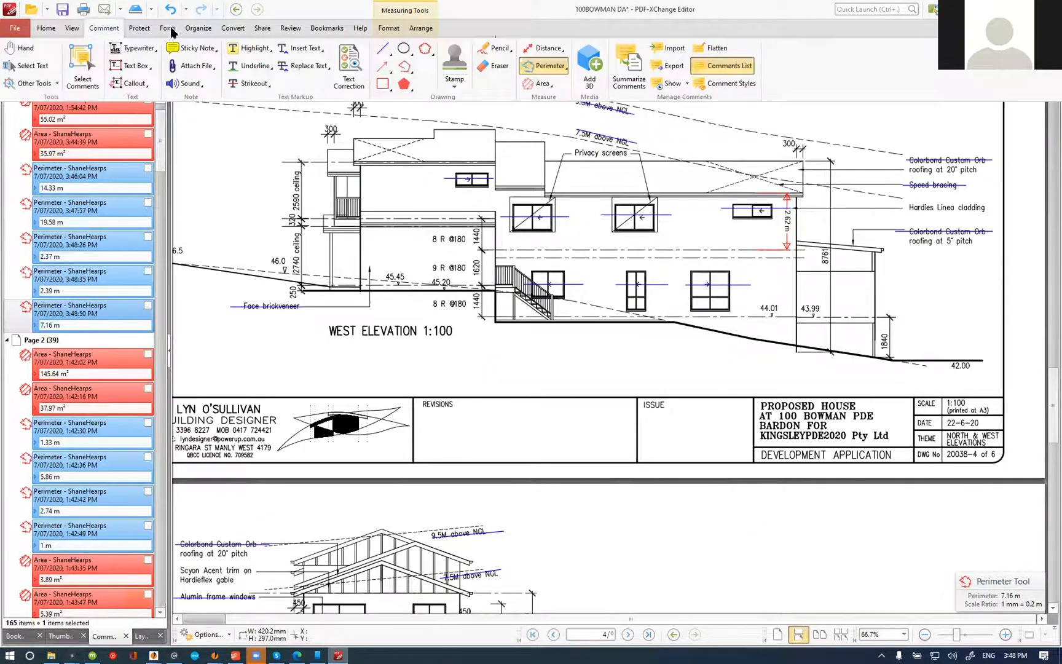
{"action": "left_click", "coordinate": [528, 48]}
{"action": "scroll", "coordinate": [765, 352], "scroll_direction": "up", "scroll_amount": 4}
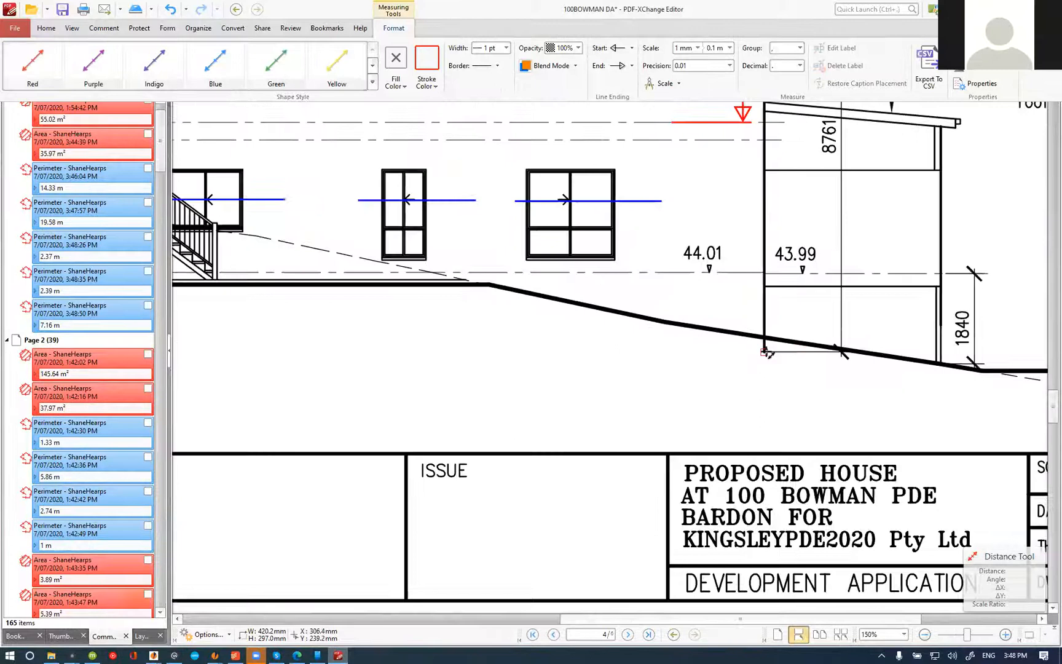
{"action": "left_click", "coordinate": [765, 351]}
{"action": "scroll", "coordinate": [765, 273], "scroll_direction": "up", "scroll_amount": 3}
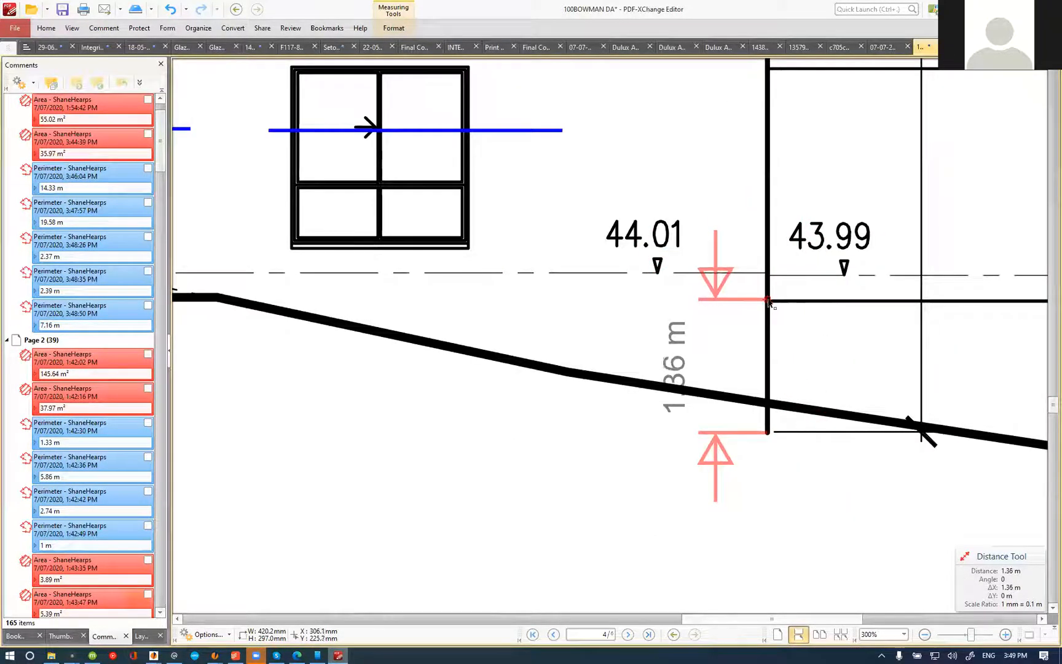
{"action": "left_click", "coordinate": [768, 301]}
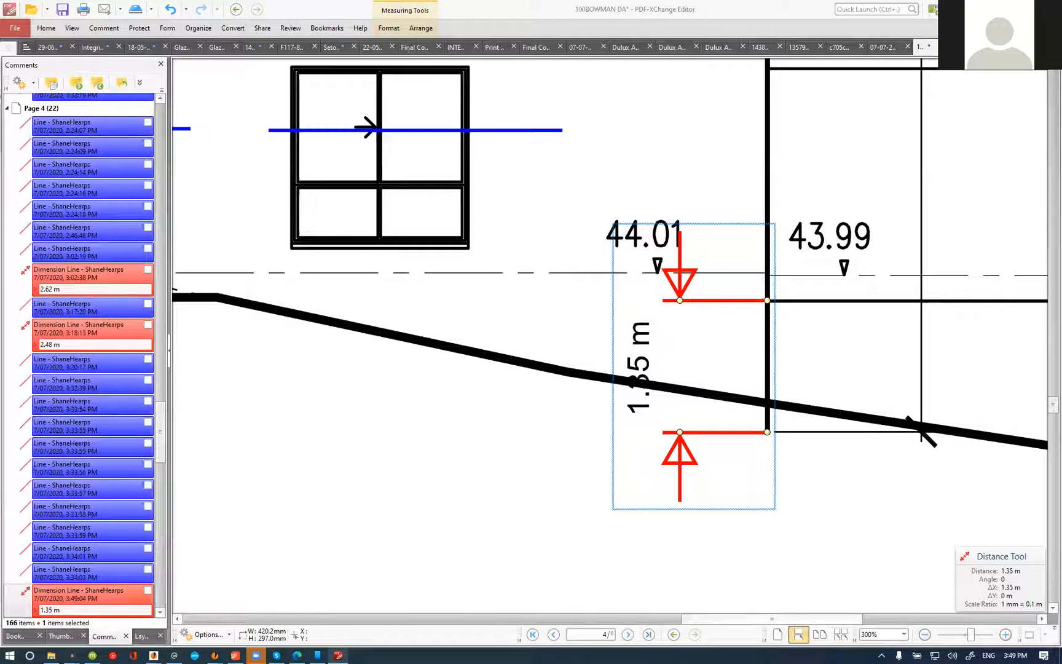
Step: Dimension the horizontal distance on the west elevation from where the ground starts sloping down to the house's rear wall
{"action": "scroll", "coordinate": [683, 202], "scroll_direction": "down", "scroll_amount": 4}
{"action": "scroll", "coordinate": [670, 271], "scroll_direction": "up", "scroll_amount": 3}
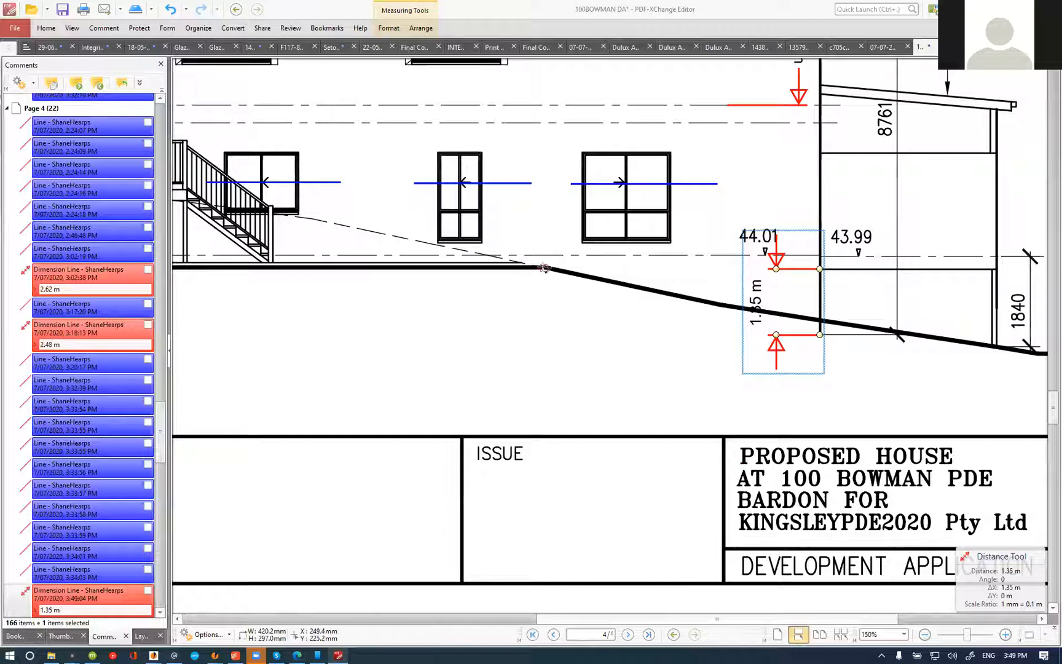
{"action": "left_click", "coordinate": [544, 268]}
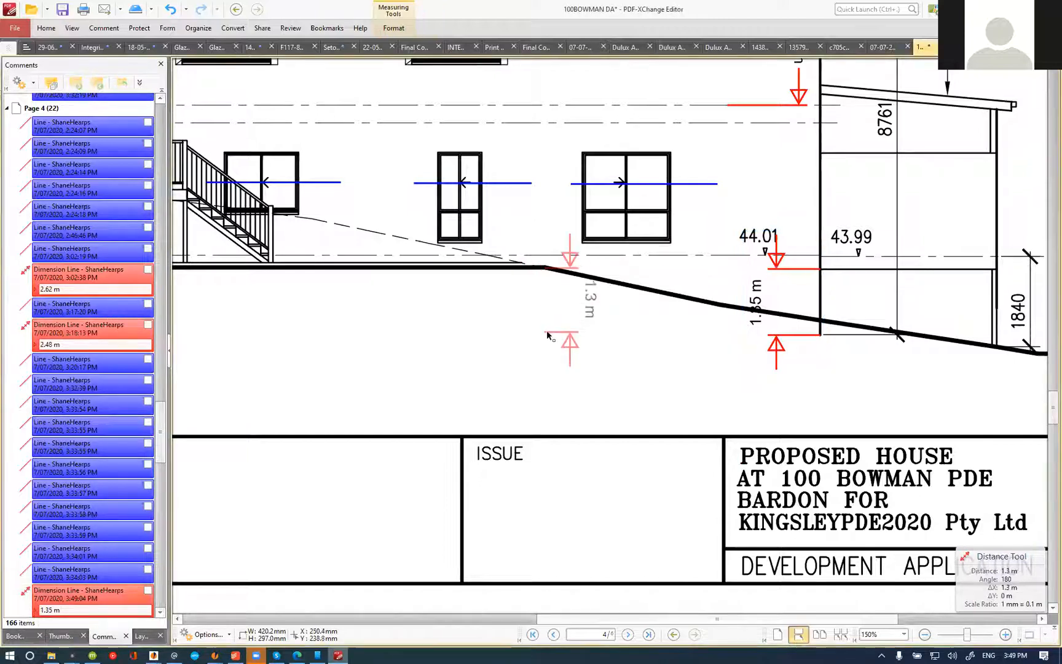
{"action": "key", "text": "Escape"}
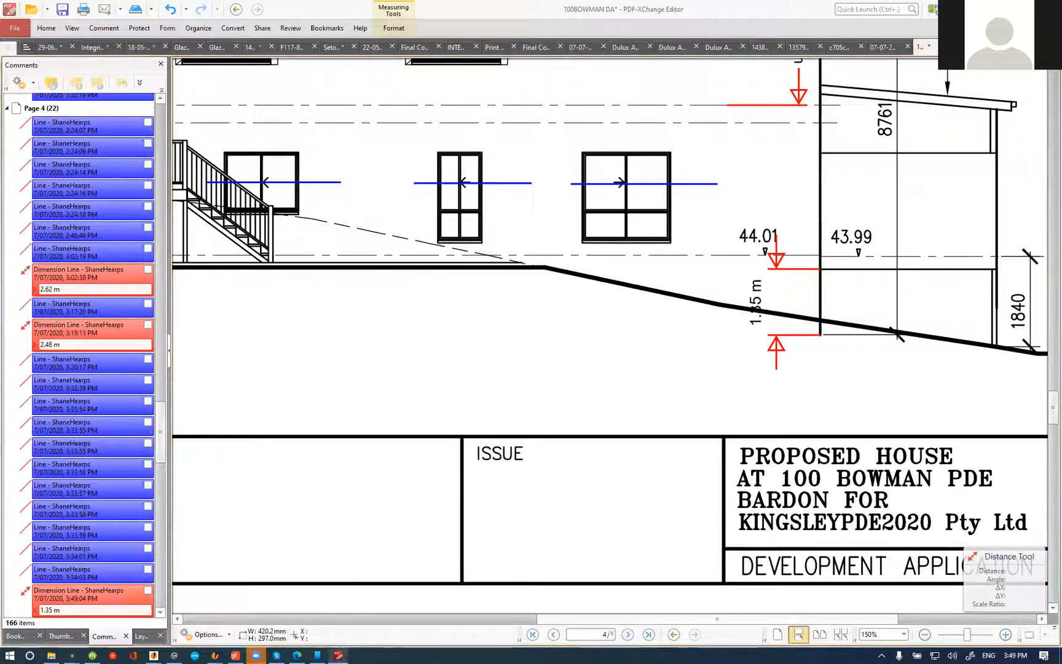
{"action": "left_click", "coordinate": [543, 266]}
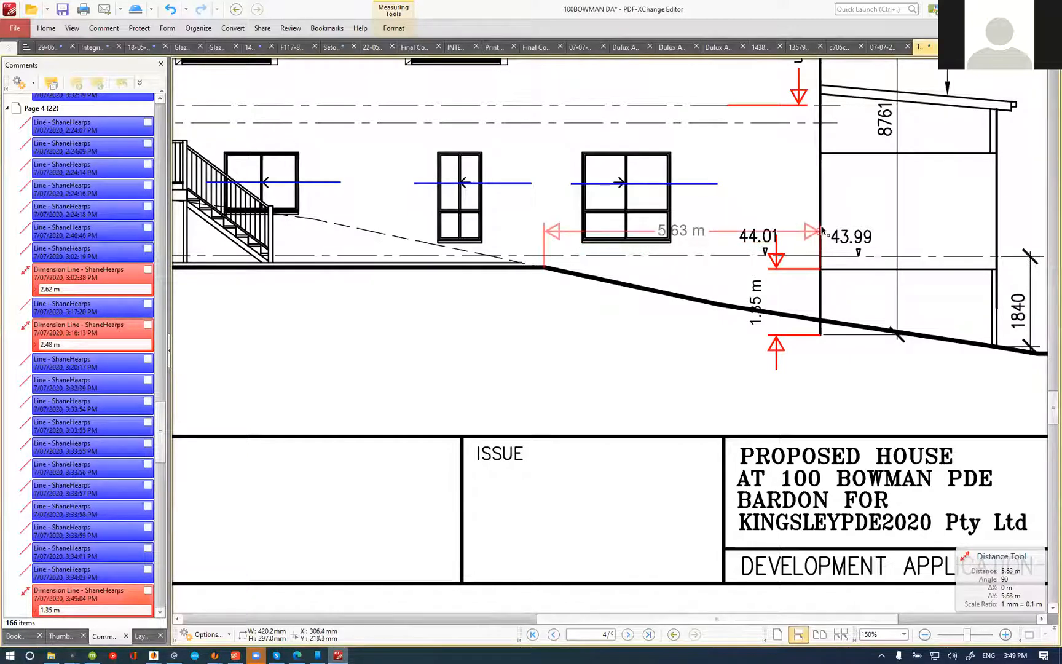
{"action": "left_click", "coordinate": [823, 230]}
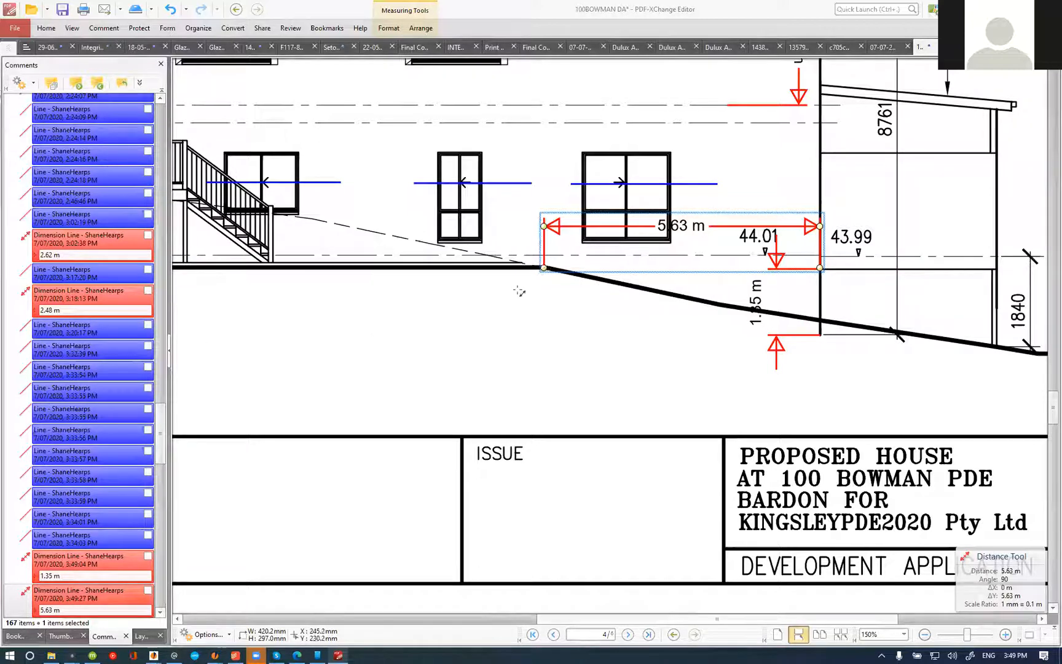
Step: Check the rear wall's height below floor level and the length to the natural ground crossing on the east elevation with temporary measurements
{"action": "scroll", "coordinate": [587, 317], "scroll_direction": "down", "scroll_amount": 3}
{"action": "scroll", "coordinate": [600, 296], "scroll_direction": "down", "scroll_amount": 10}
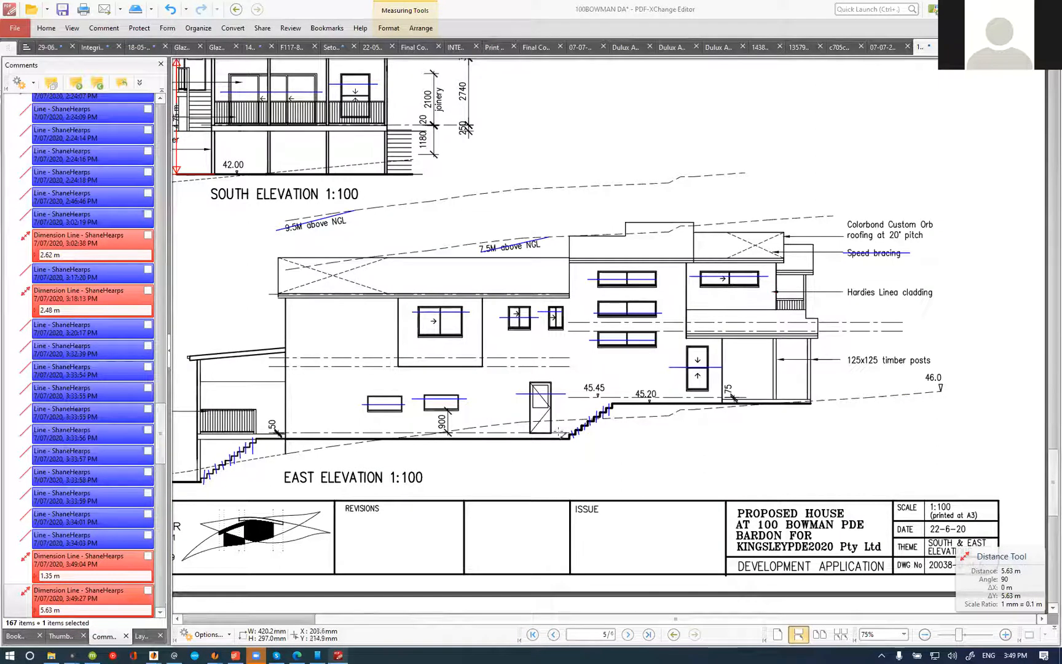
{"action": "scroll", "coordinate": [273, 438], "scroll_direction": "up", "scroll_amount": 3}
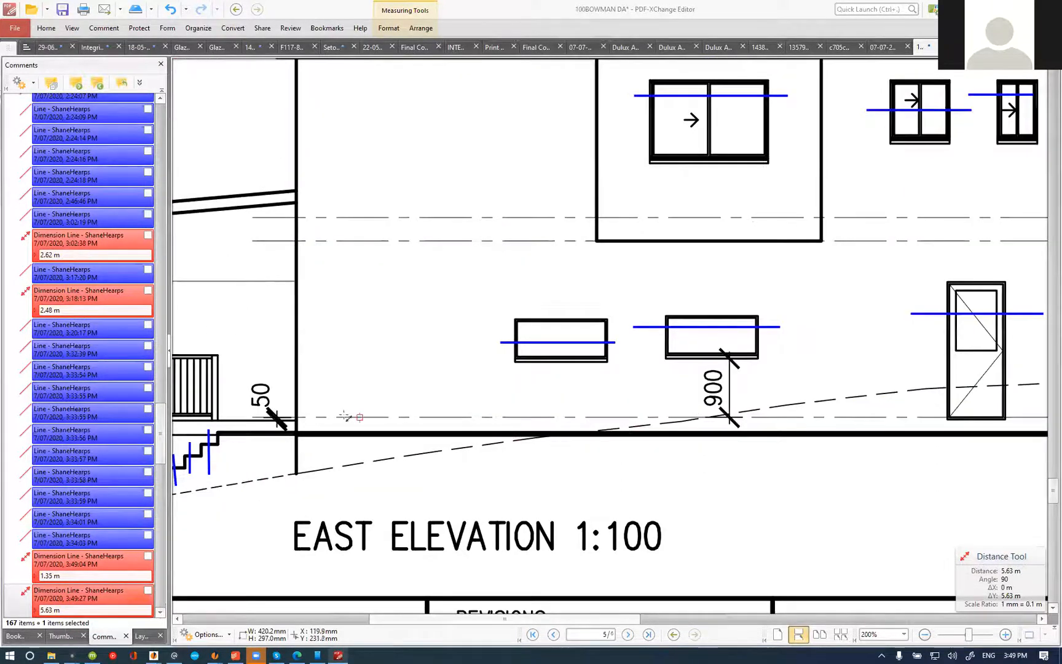
{"action": "left_click", "coordinate": [297, 417]}
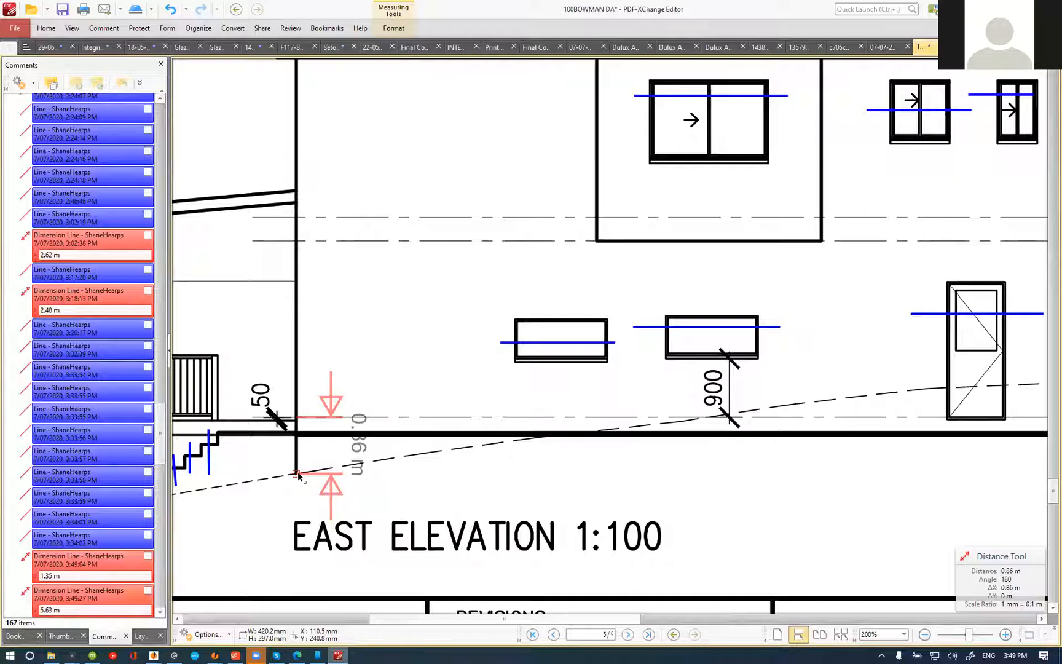
{"action": "left_click", "coordinate": [297, 474]}
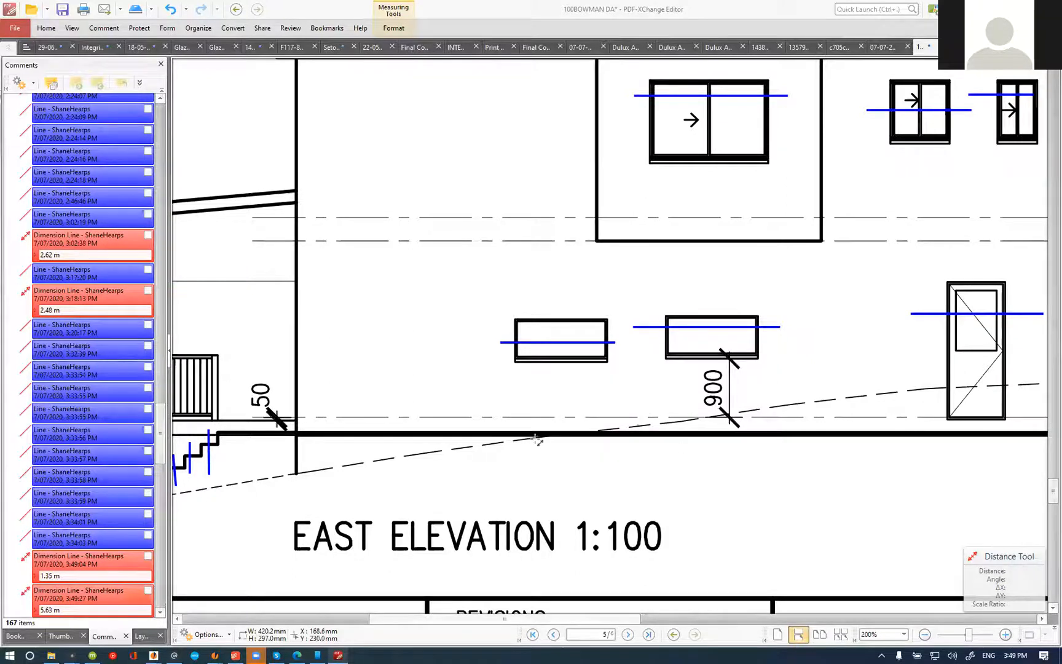
{"action": "left_click", "coordinate": [294, 418]}
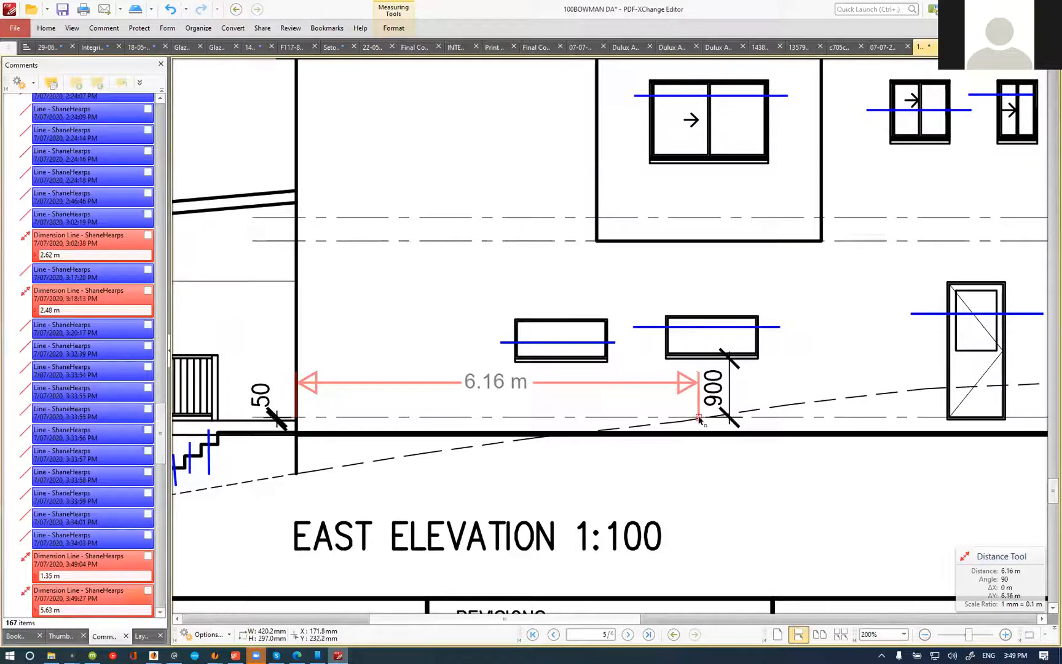
{"action": "key", "text": "Escape"}
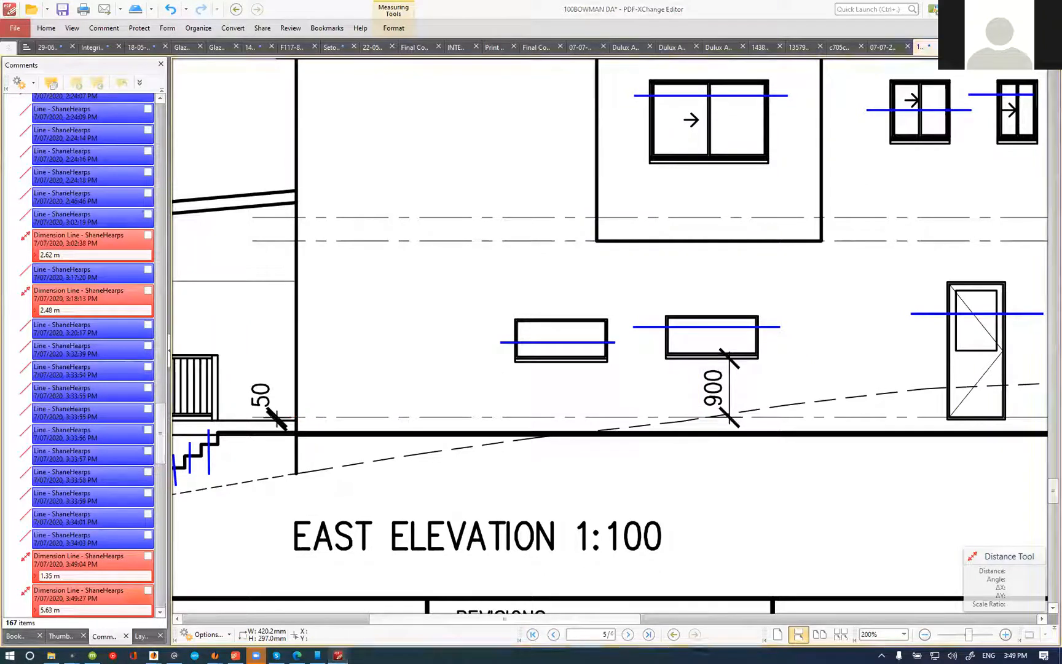
Step: Dimension the height from the base of the rear wall to the thick slab line beside the deck on the east elevation
{"action": "scroll", "coordinate": [529, 153], "scroll_direction": "down", "scroll_amount": 4}
{"action": "scroll", "coordinate": [737, 279], "scroll_direction": "up", "scroll_amount": 4}
{"action": "scroll", "coordinate": [615, 294], "scroll_direction": "down", "scroll_amount": 1}
{"action": "scroll", "coordinate": [326, 285], "scroll_direction": "up", "scroll_amount": 2}
{"action": "scroll", "coordinate": [315, 286], "scroll_direction": "down", "scroll_amount": 2}
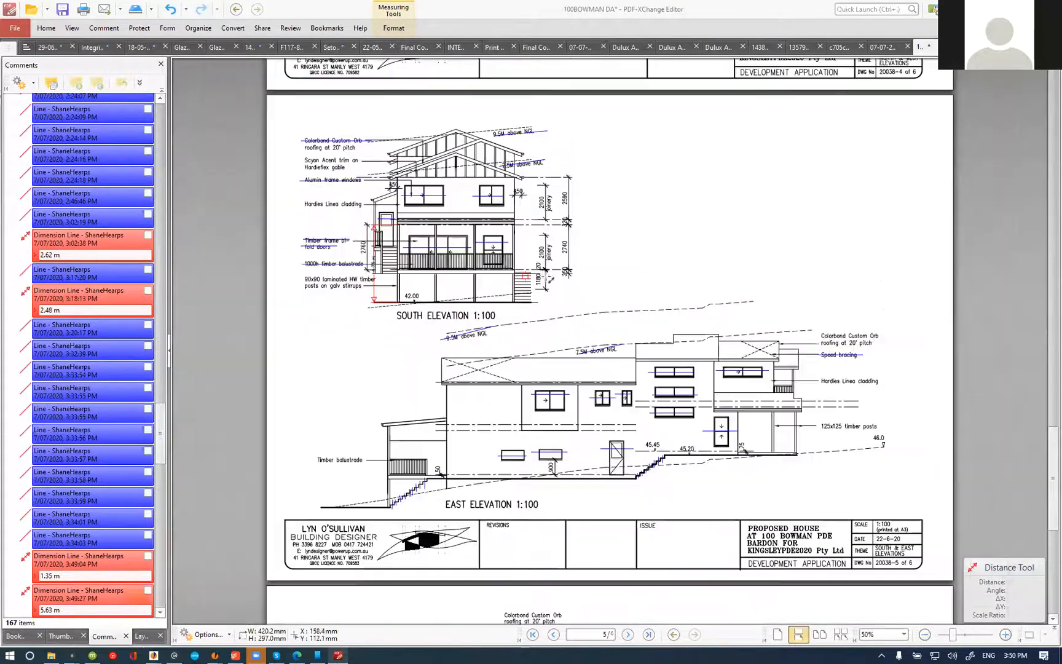
{"action": "scroll", "coordinate": [554, 273], "scroll_direction": "up", "scroll_amount": 4}
{"action": "scroll", "coordinate": [553, 326], "scroll_direction": "down", "scroll_amount": 4}
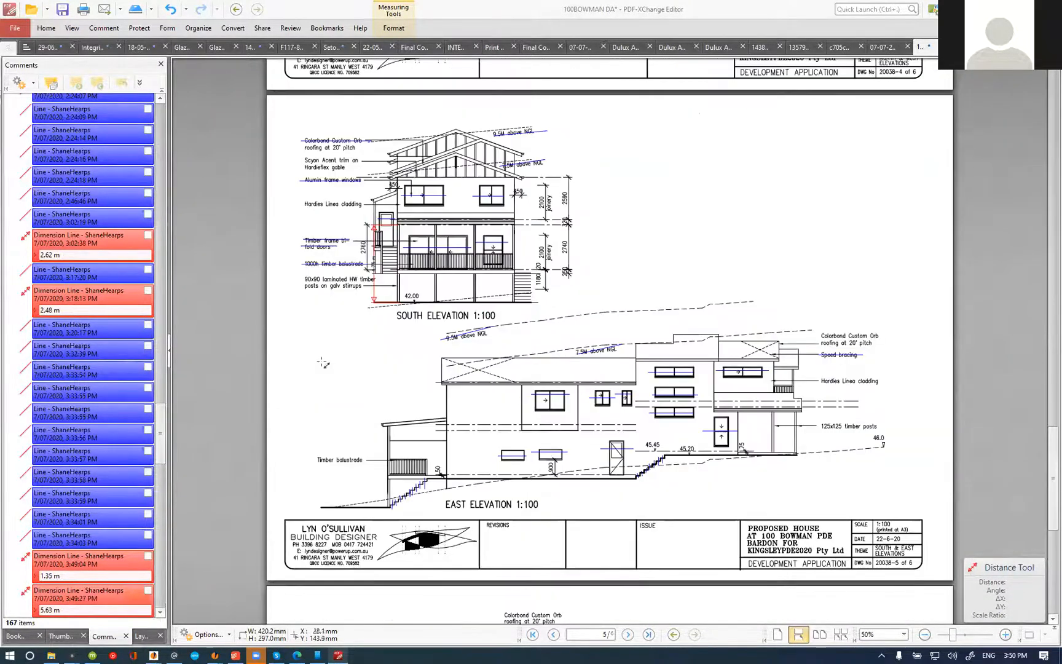
{"action": "scroll", "coordinate": [447, 490], "scroll_direction": "up", "scroll_amount": 4}
{"action": "left_click", "coordinate": [337, 478]}
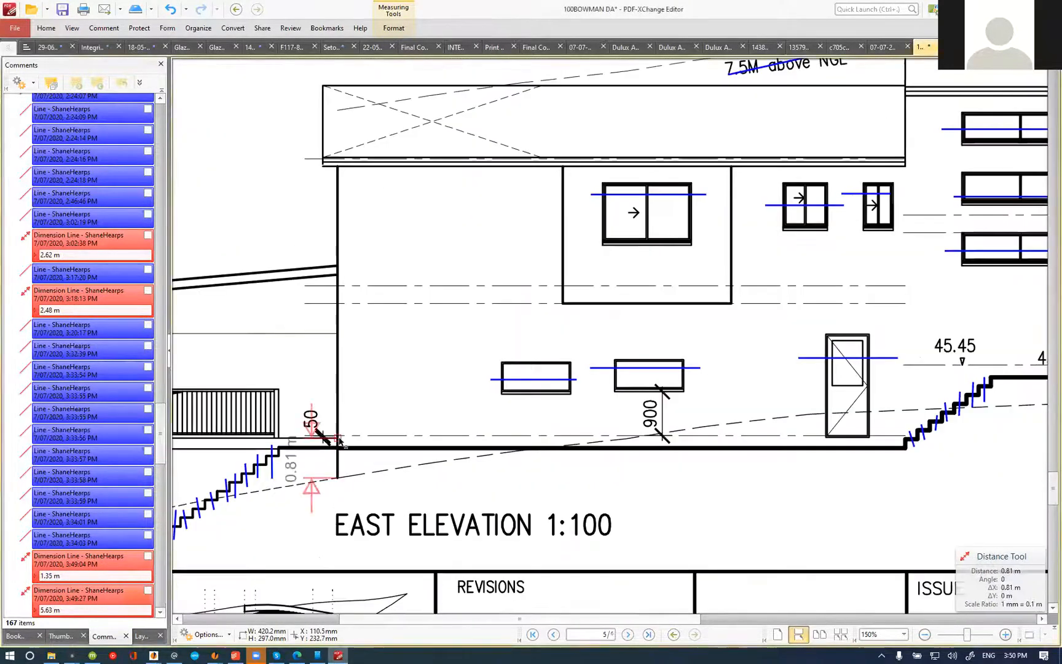
{"action": "left_click", "coordinate": [337, 448]}
{"action": "left_click", "coordinate": [302, 452]}
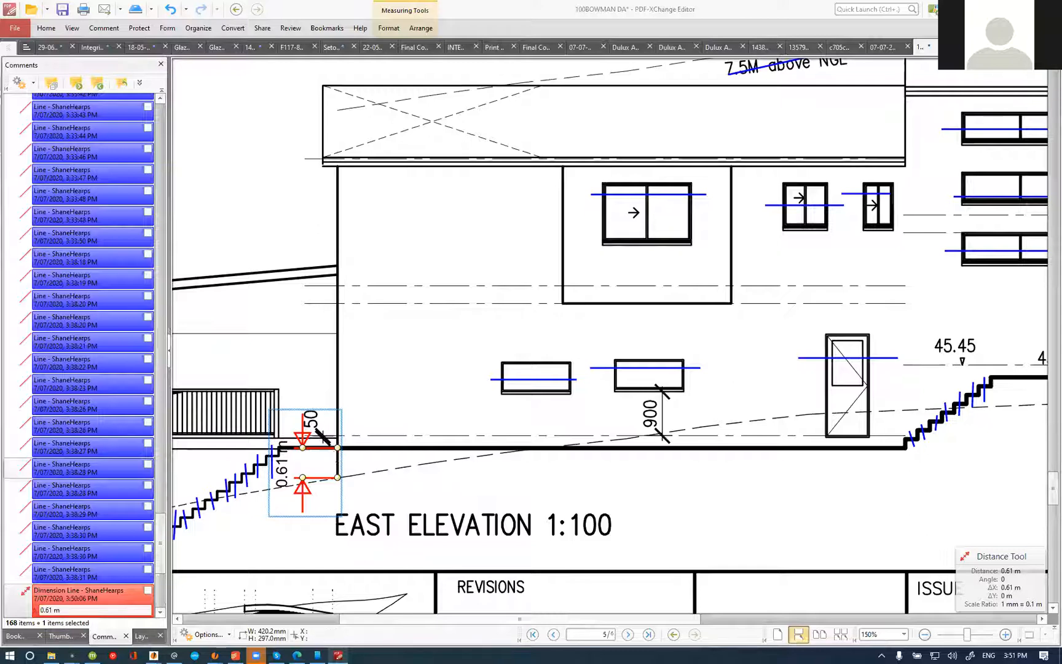
Step: Review the rear deck area on the site plan and check the retaining core filled block item in the estimate
{"action": "scroll", "coordinate": [531, 477], "scroll_direction": "down", "scroll_amount": 4, "text": "ctrl"}
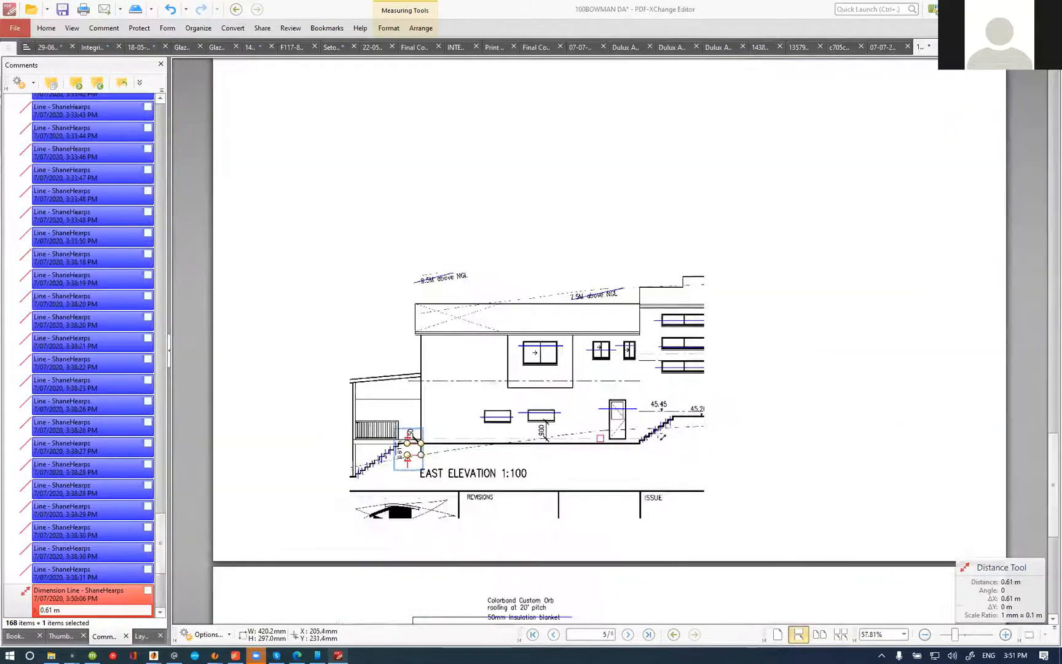
{"action": "scroll", "coordinate": [676, 436], "scroll_direction": "up", "scroll_amount": 20}
{"action": "scroll", "coordinate": [677, 437], "scroll_direction": "up", "scroll_amount": 5}
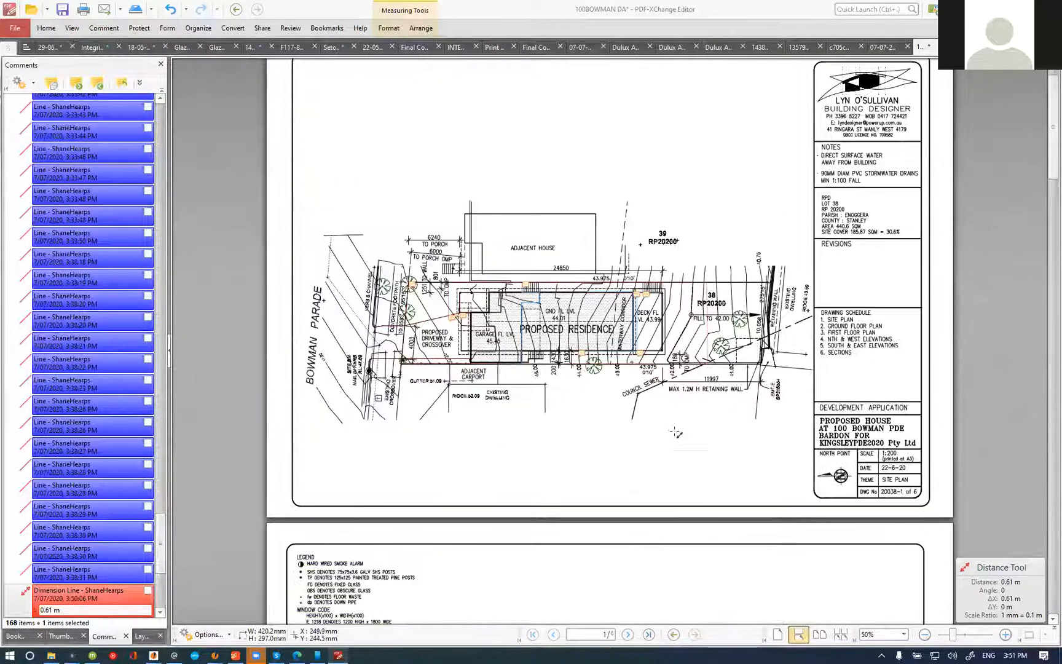
{"action": "scroll", "coordinate": [621, 370], "scroll_direction": "up", "scroll_amount": 3, "text": "ctrl"}
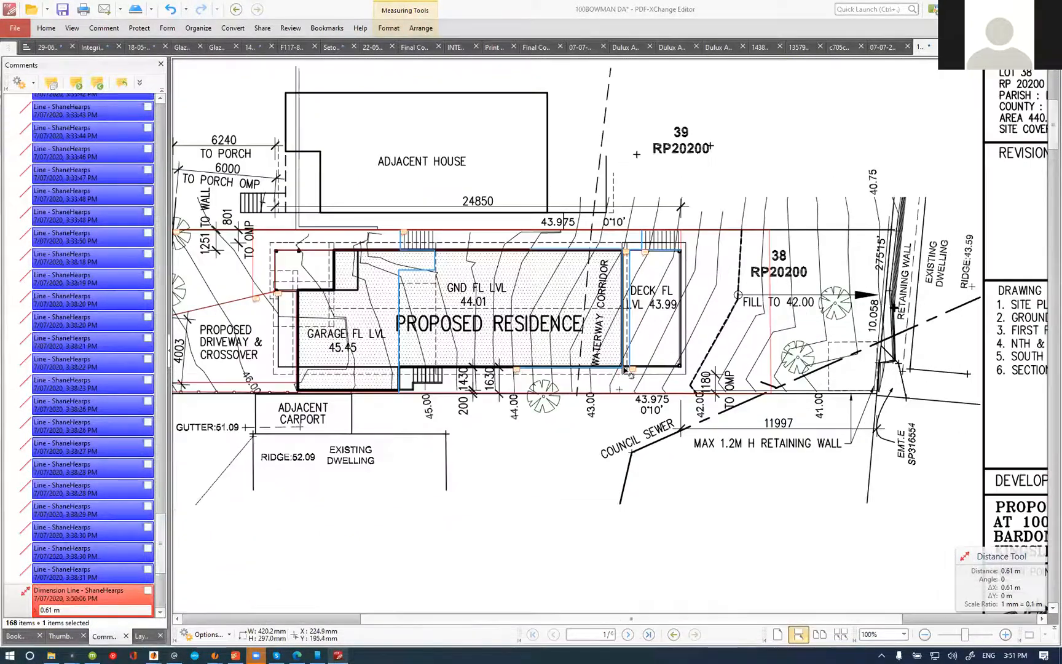
{"action": "scroll", "coordinate": [624, 372], "scroll_direction": "up", "scroll_amount": 1, "text": "ctrl"}
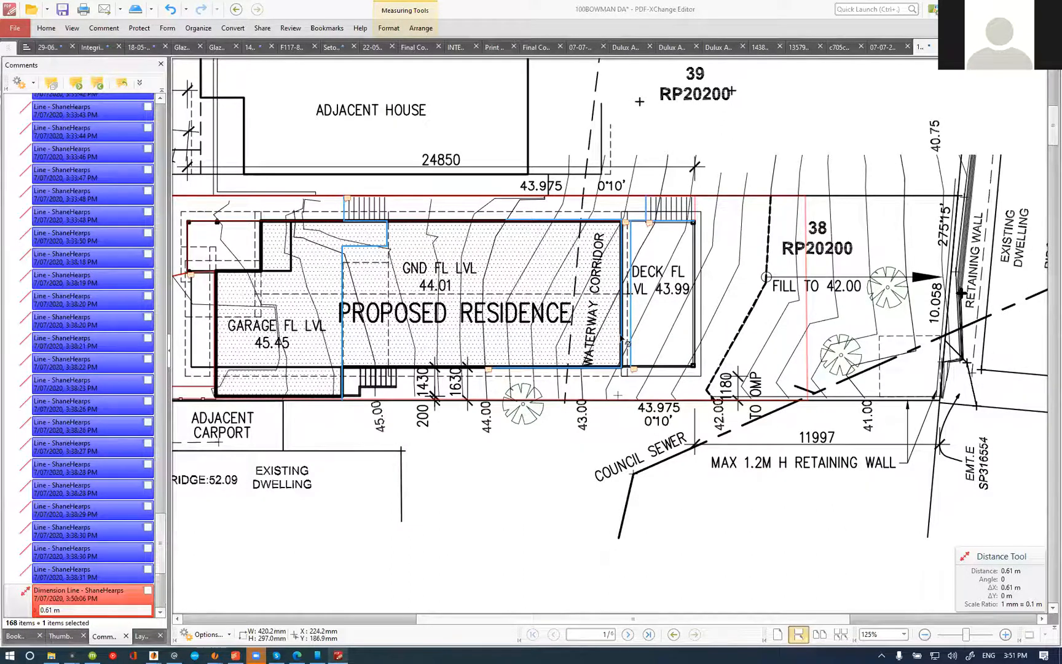
{"action": "scroll", "coordinate": [690, 298], "scroll_direction": "down", "scroll_amount": 1, "text": "ctrl"}
{"action": "left_click", "coordinate": [338, 655]}
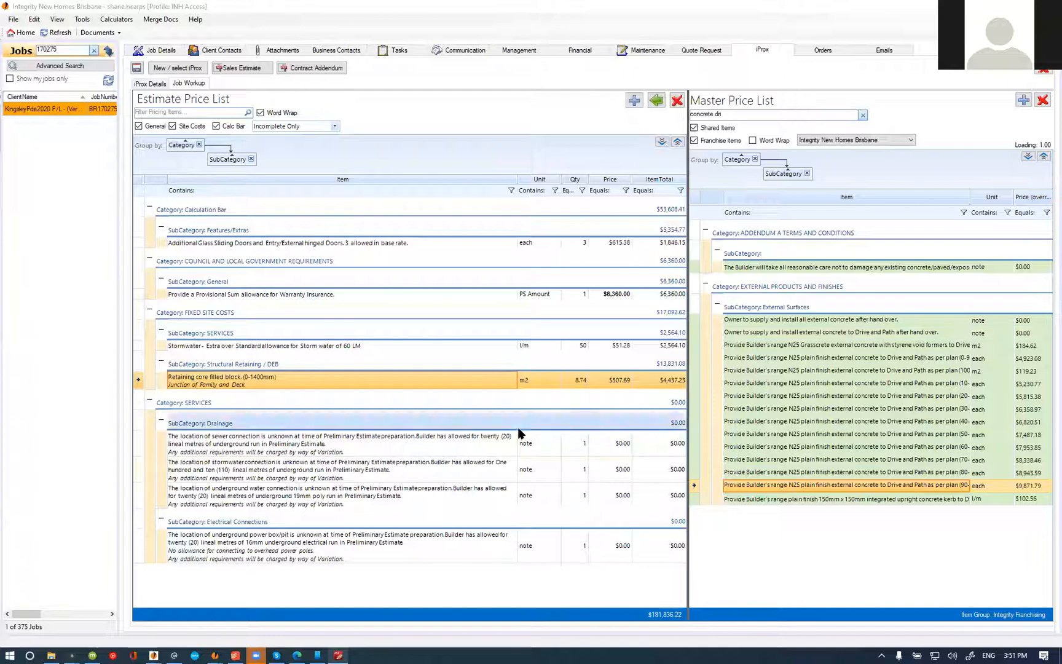
{"action": "left_click", "coordinate": [338, 655]}
Step: Read the lengths of the perimeter measurements around the house's rear, the deck width and the deck stairs on the site plan
{"action": "scroll", "coordinate": [639, 234], "scroll_direction": "up", "scroll_amount": 2}
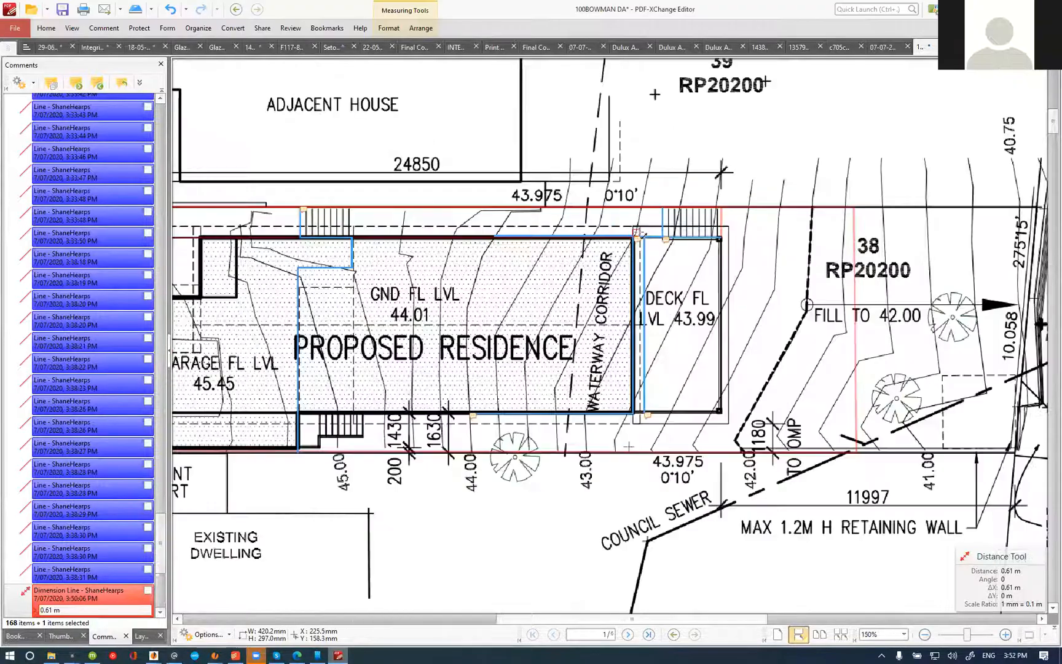
{"action": "left_click", "coordinate": [647, 254]}
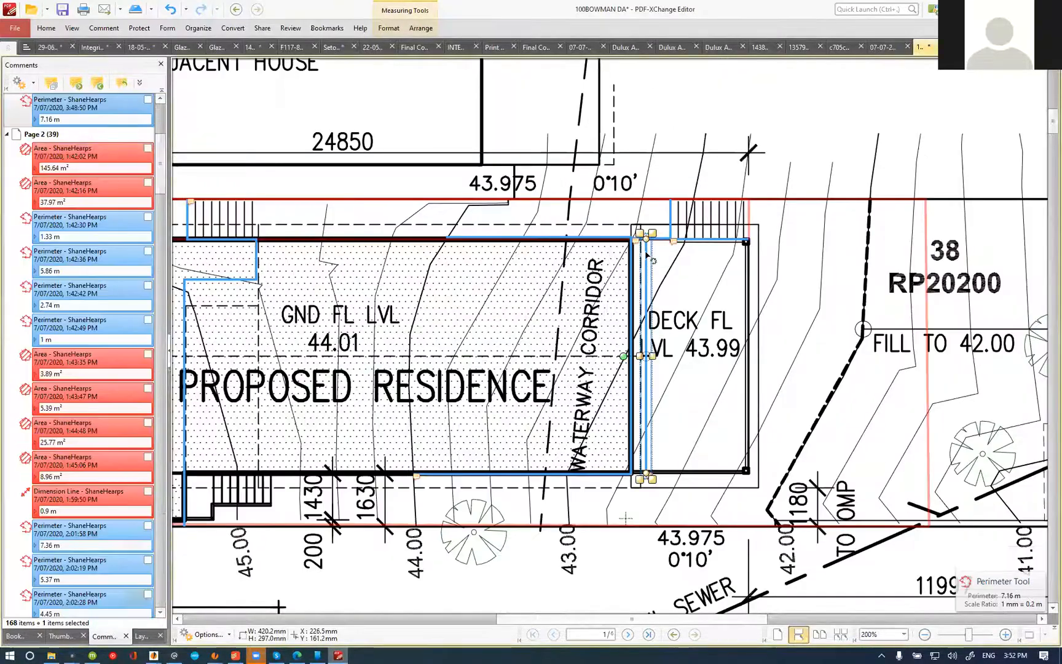
{"action": "left_click", "coordinate": [533, 476]}
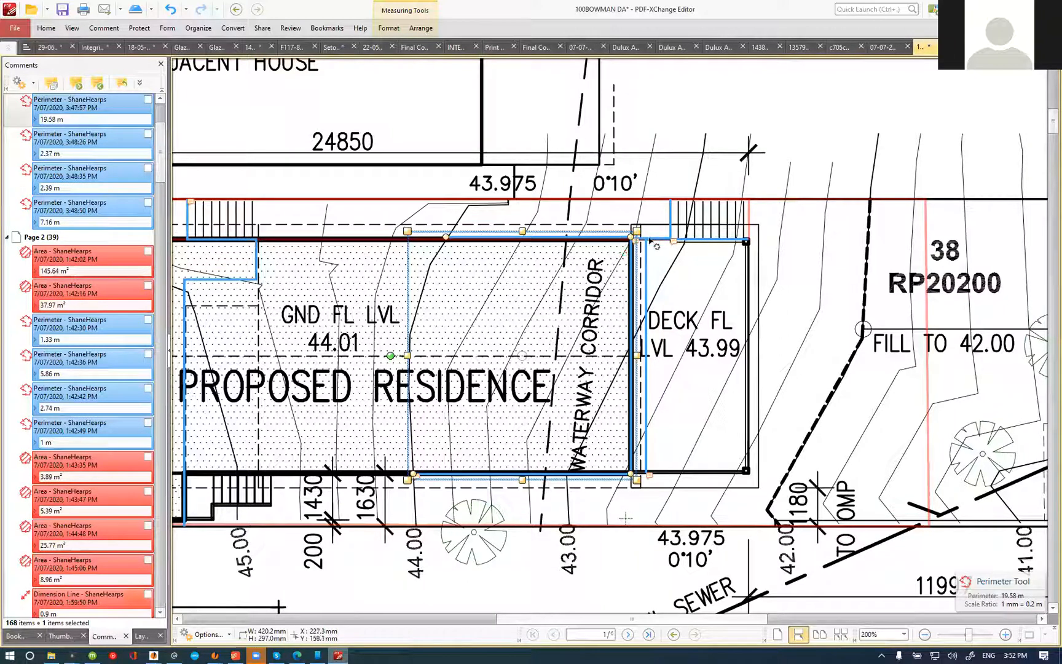
{"action": "left_click", "coordinate": [715, 242]}
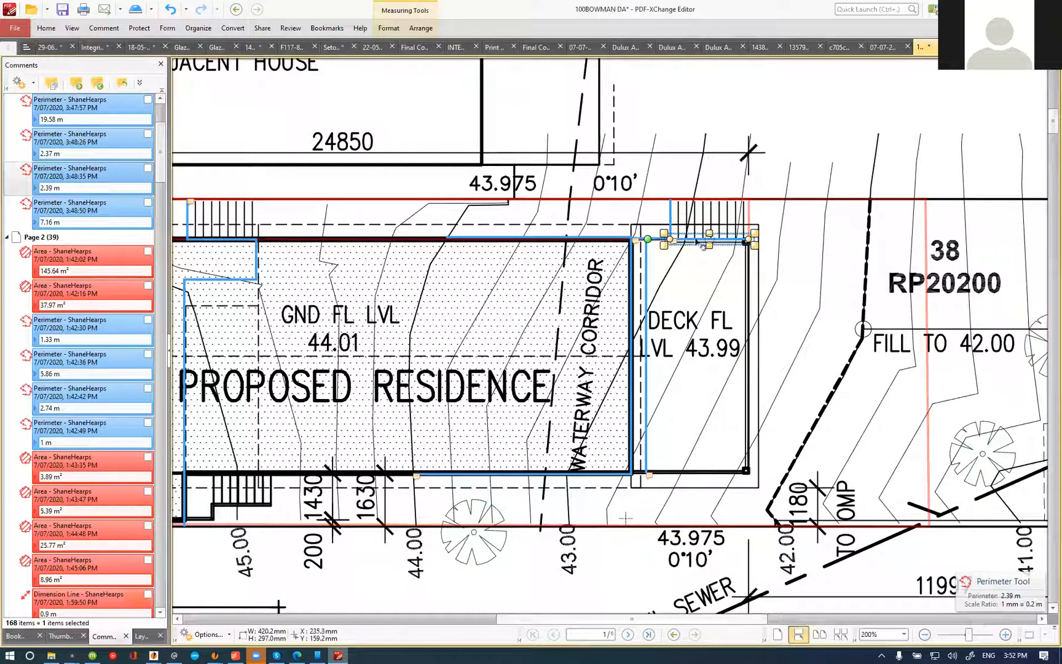
{"action": "left_click", "coordinate": [671, 219]}
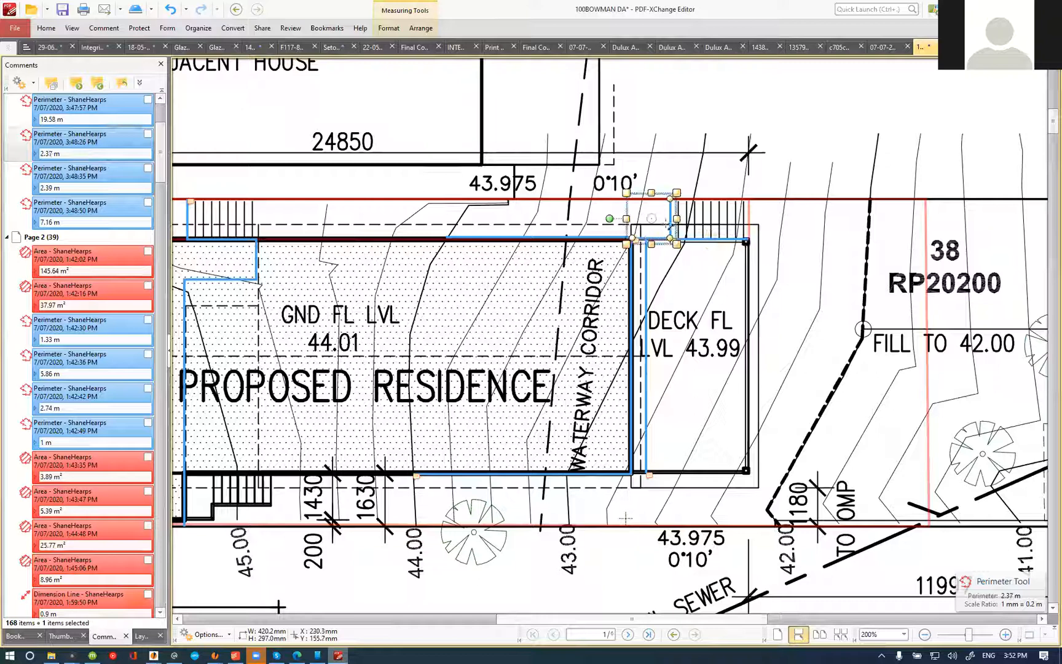
{"action": "scroll", "coordinate": [669, 225], "scroll_direction": "up", "scroll_amount": 2}
{"action": "left_click", "coordinate": [714, 264]}
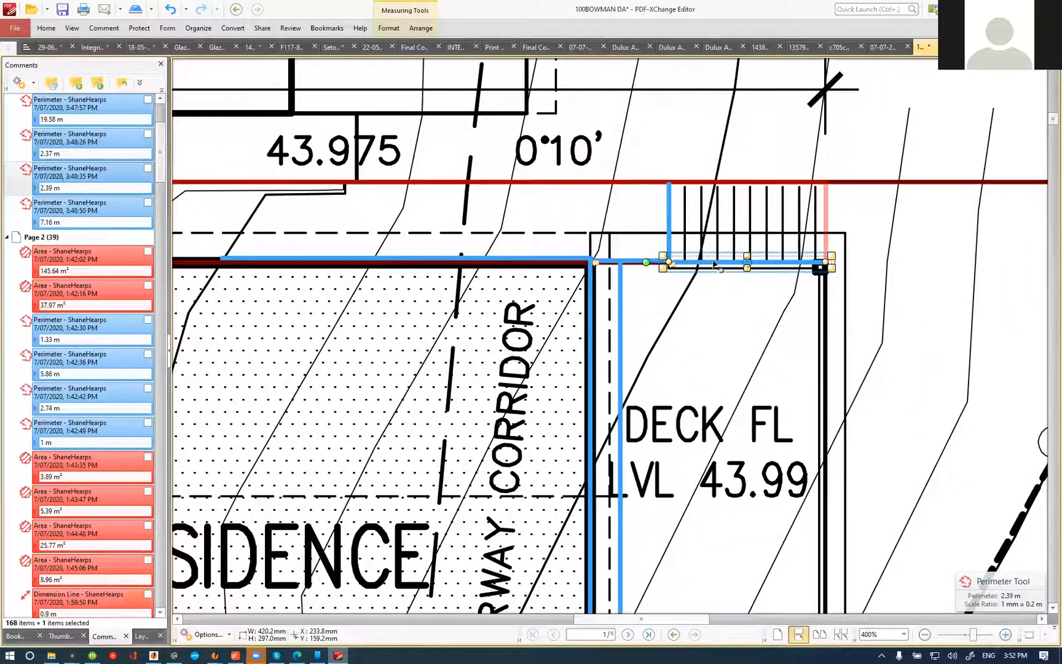
{"action": "left_click", "coordinate": [632, 262]}
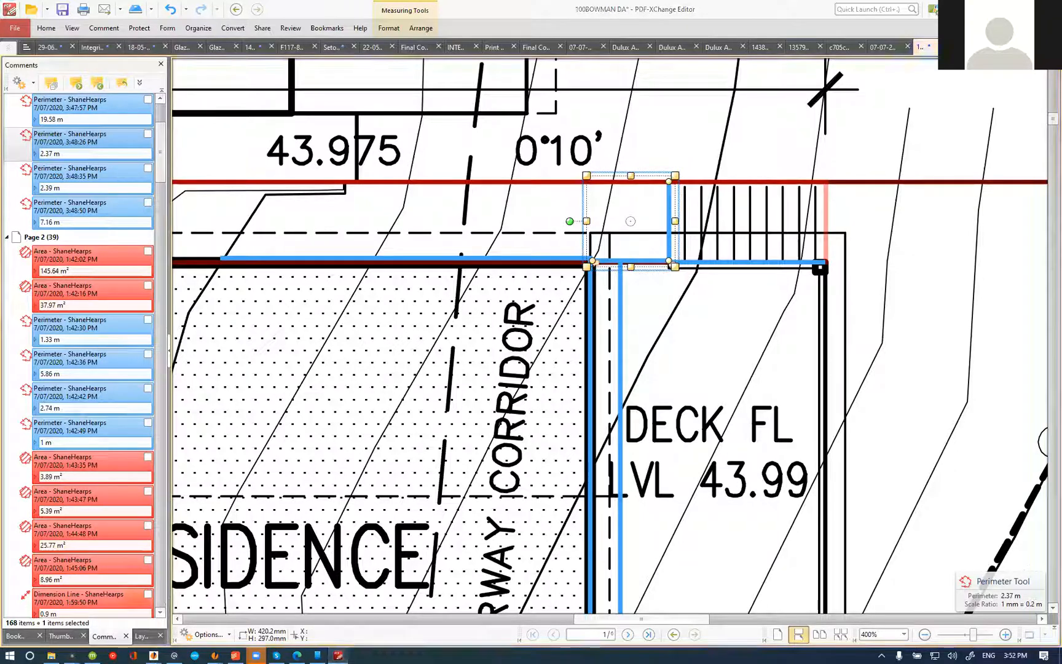
Step: Dimension the height from the top of the deck stairs down to the natural ground line on the east elevation
{"action": "scroll", "coordinate": [773, 242], "scroll_direction": "down", "scroll_amount": 5}
{"action": "scroll", "coordinate": [691, 253], "scroll_direction": "down", "scroll_amount": 12}
{"action": "scroll", "coordinate": [688, 253], "scroll_direction": "down", "scroll_amount": 12}
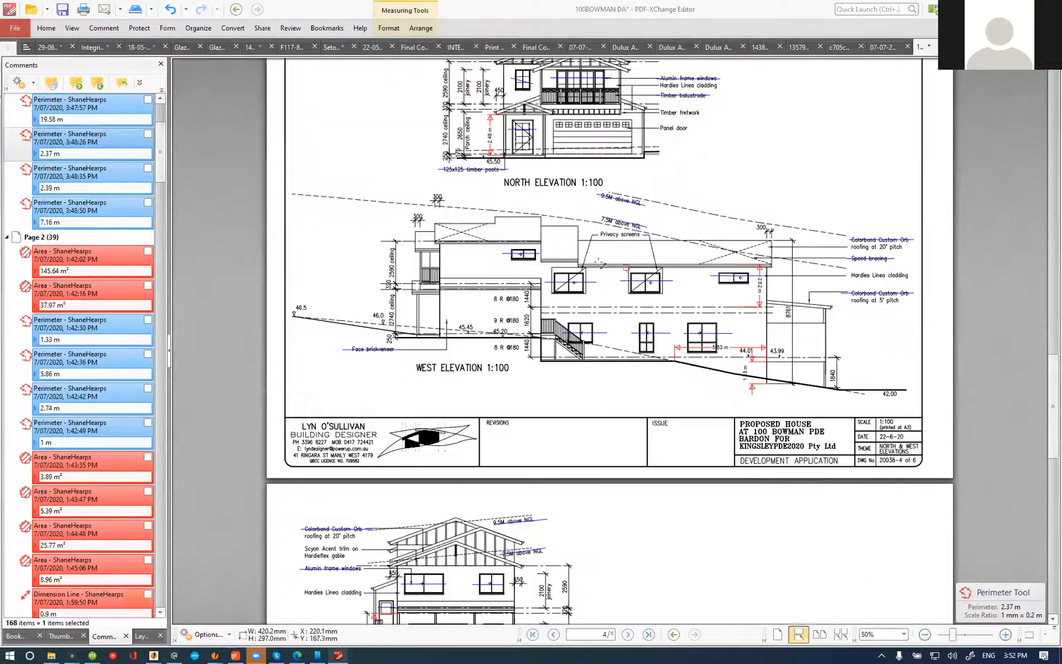
{"action": "scroll", "coordinate": [384, 503], "scroll_direction": "up", "scroll_amount": 4}
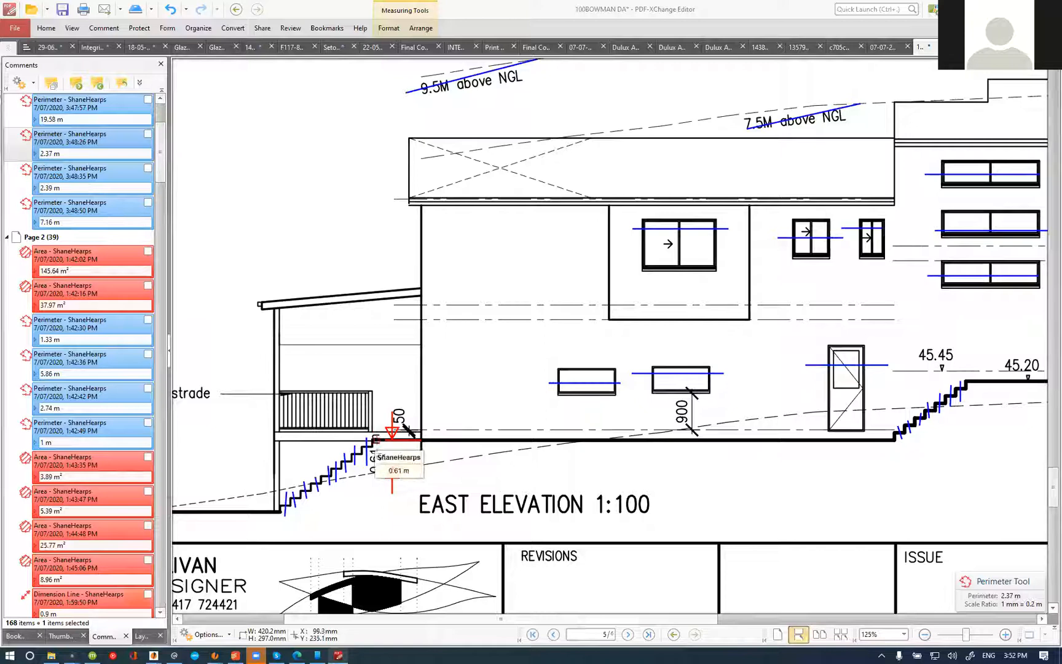
{"action": "left_click", "coordinate": [372, 441]}
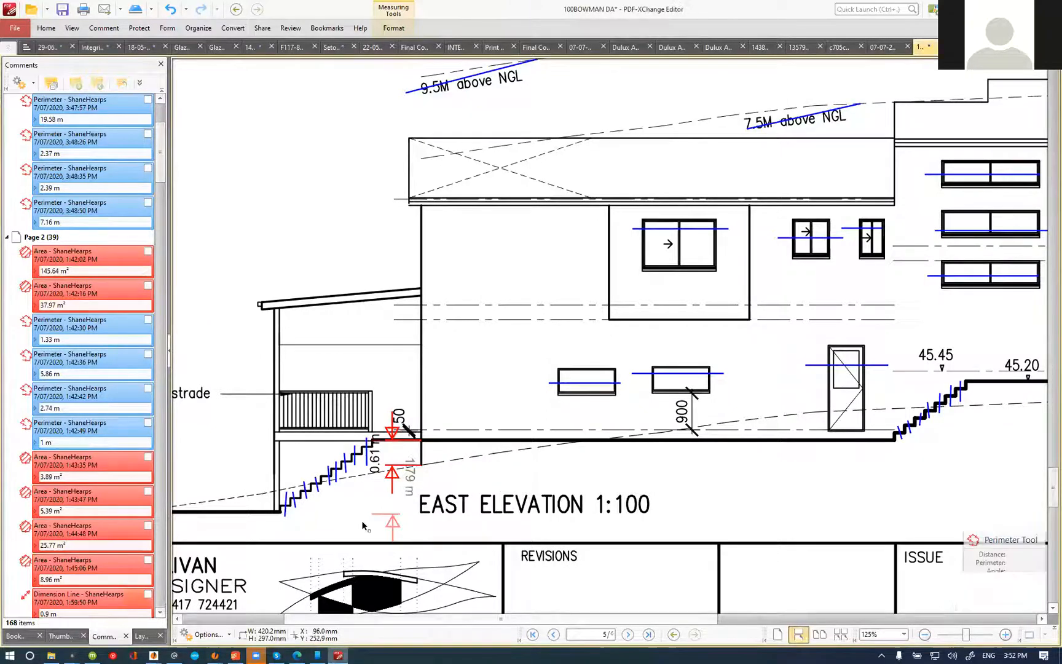
{"action": "left_click", "coordinate": [372, 473]}
{"action": "left_click", "coordinate": [450, 474]}
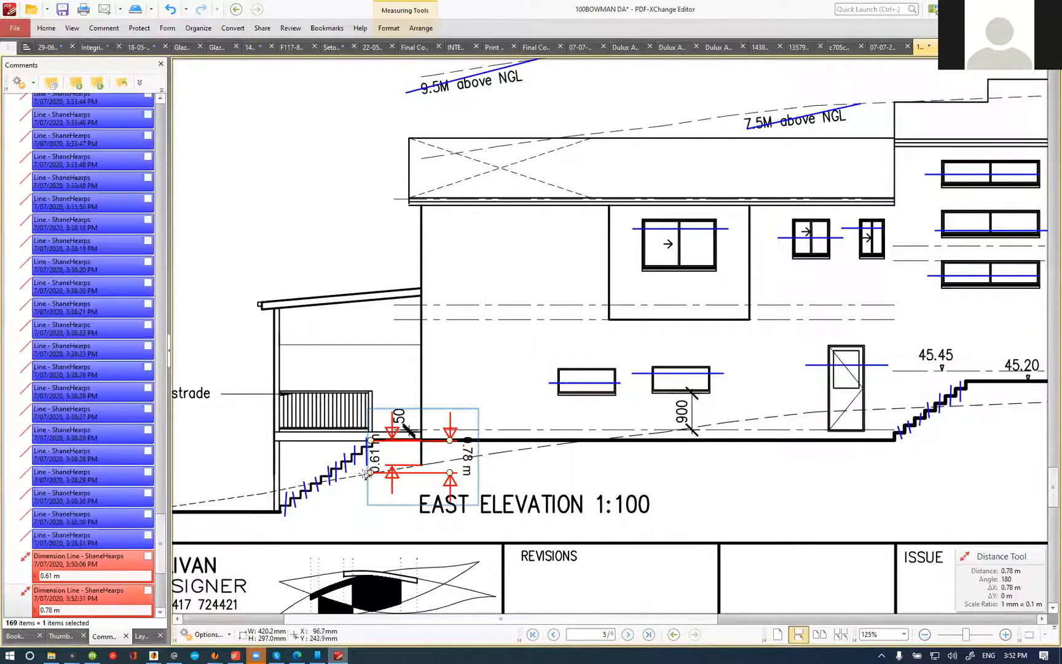
Step: Dimension the height from partway along the deck stairs down to about the lower ground level on the east elevation
{"action": "left_click", "coordinate": [333, 483]}
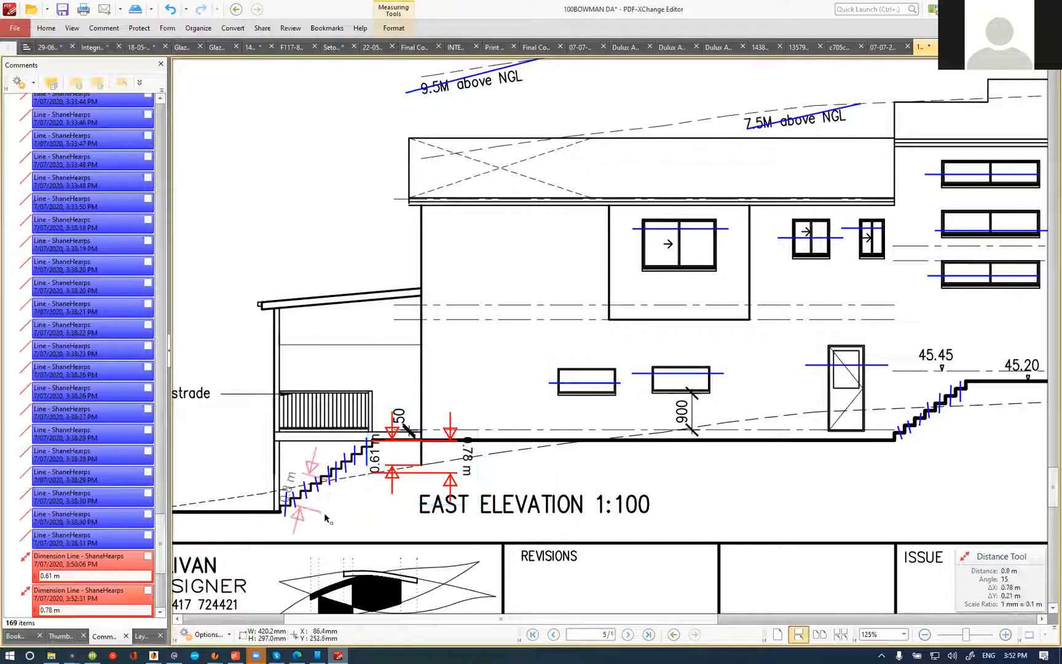
{"action": "left_click", "coordinate": [330, 516]}
{"action": "left_click", "coordinate": [455, 508]}
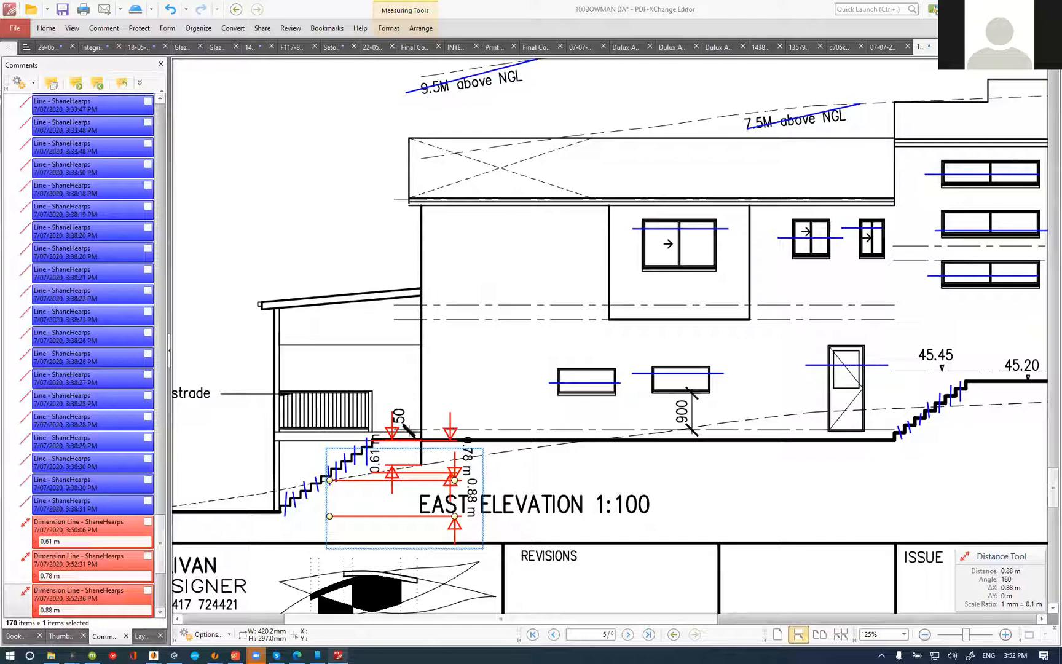
Step: Set the 0-1400mm retaining core filled block quantity to 20.55 m2 in the estimate and mark the item complete
{"action": "left_click", "coordinate": [992, 8]}
{"action": "double_click", "coordinate": [571, 381]}
{"action": "type", "text": "20.55"}
{"action": "key", "text": "Return"}
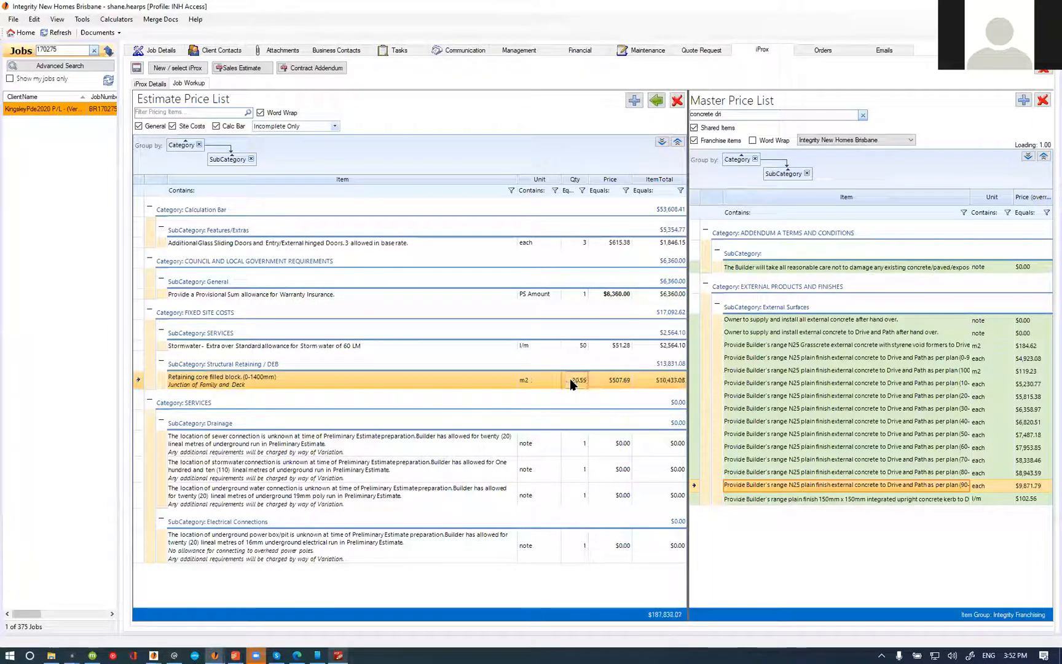
{"action": "right_click", "coordinate": [285, 386]}
{"action": "left_click", "coordinate": [316, 431]}
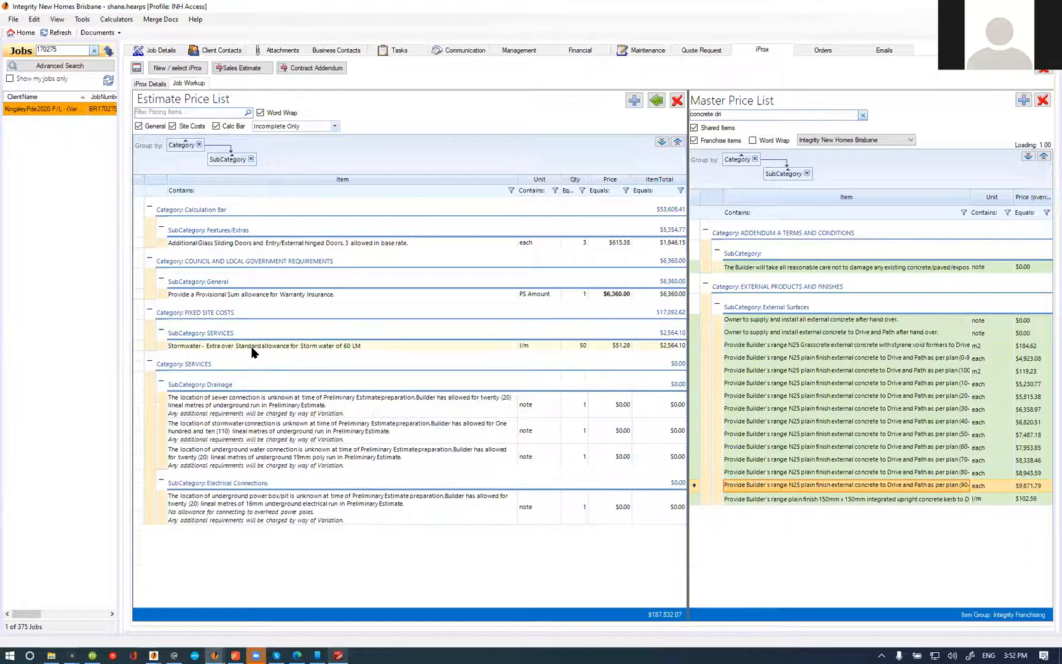
Step: Reword the stormwater connection note's allowance to read "one hundred and ten lineal metres (100LM)"
{"action": "left_click", "coordinate": [251, 346]}
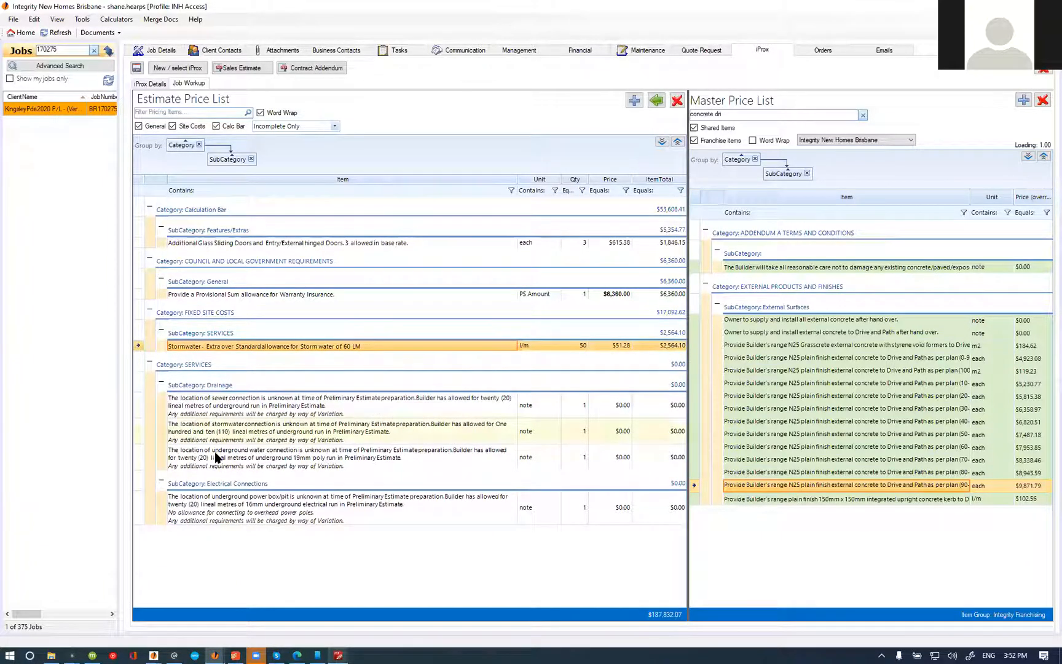
{"action": "double_click", "coordinate": [241, 434]}
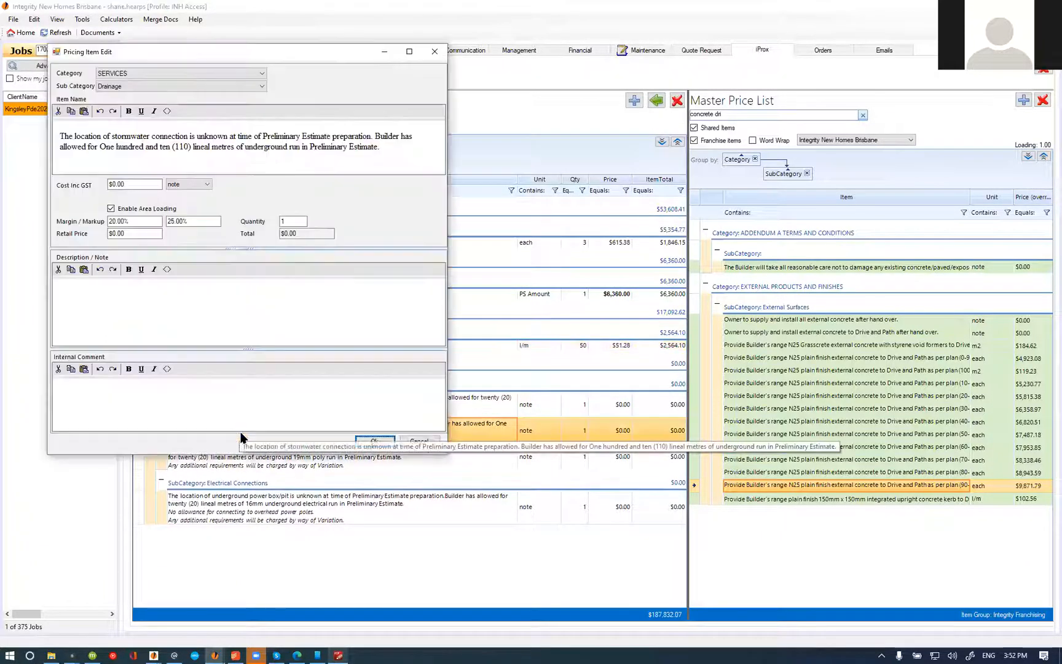
{"action": "left_click", "coordinate": [167, 112]}
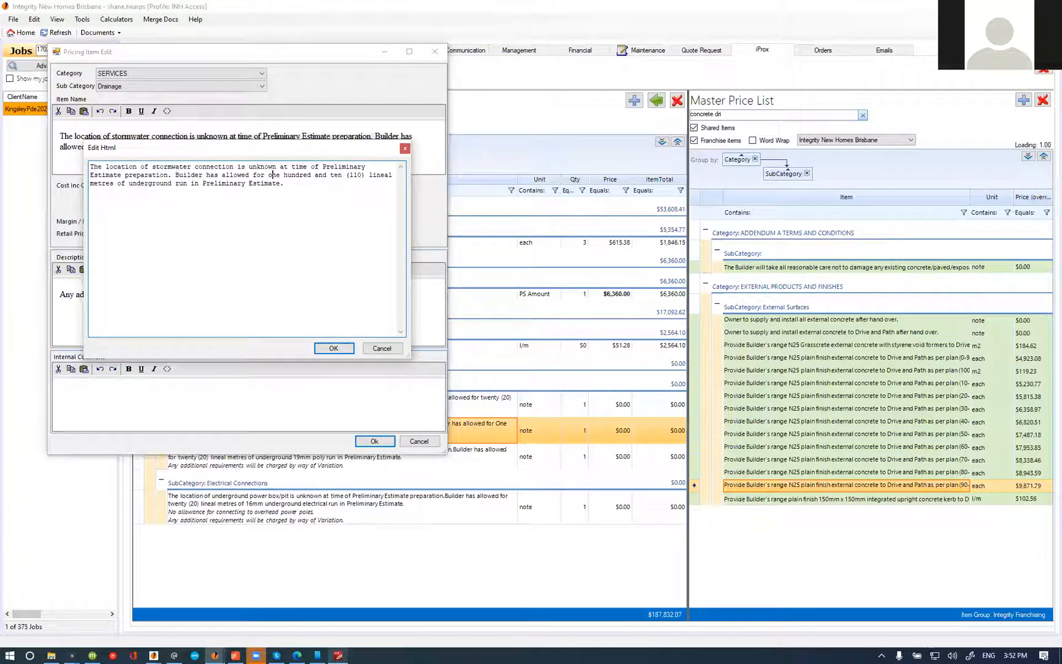
{"action": "key", "text": "BackSpace"}
{"action": "key", "text": "BackSpace"}
{"action": "key", "text": "BackSpace"}
{"action": "key", "text": "BackSpace"}
{"action": "key", "text": "BackSpace"}
{"action": "type", "text": "(100LM)"}
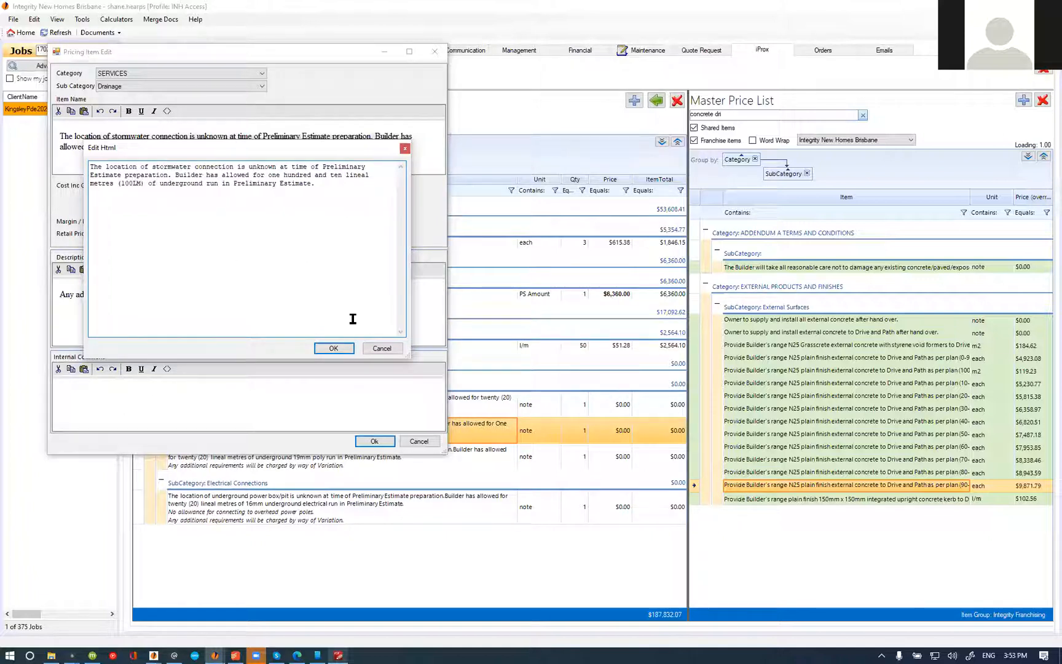
Step: Replace both mentions of "Preliminary Estimate" in the stormwater note with "Round 1 Estimate" and save the item
{"action": "left_click_drag", "start_coordinate": [275, 185], "coordinate": [234, 186]}
{"action": "type", "text": "Round 1"}
{"action": "left_click_drag", "start_coordinate": [298, 185], "coordinate": [233, 185]}
{"action": "key", "text": "ctrl+c"}
{"action": "left_click_drag", "start_coordinate": [124, 176], "coordinate": [322, 167]}
{"action": "key", "text": "ctrl+v"}
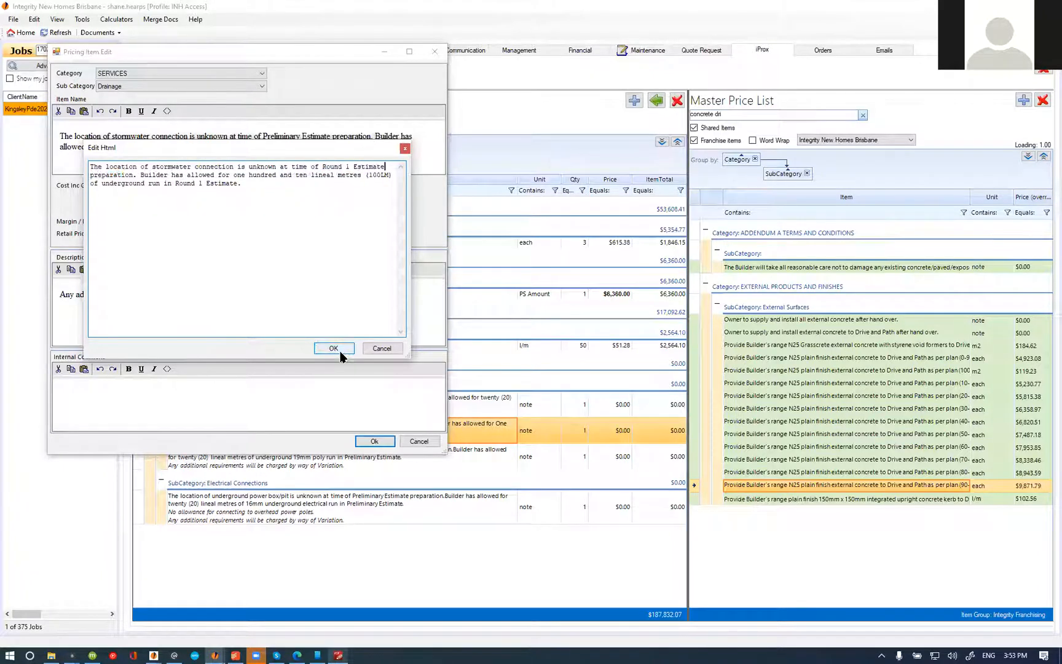
{"action": "left_click", "coordinate": [340, 351]}
{"action": "left_click", "coordinate": [374, 440]}
Step: Mark the stormwater connection note and the stormwater extra-over allowance item complete
{"action": "right_click", "coordinate": [443, 430]}
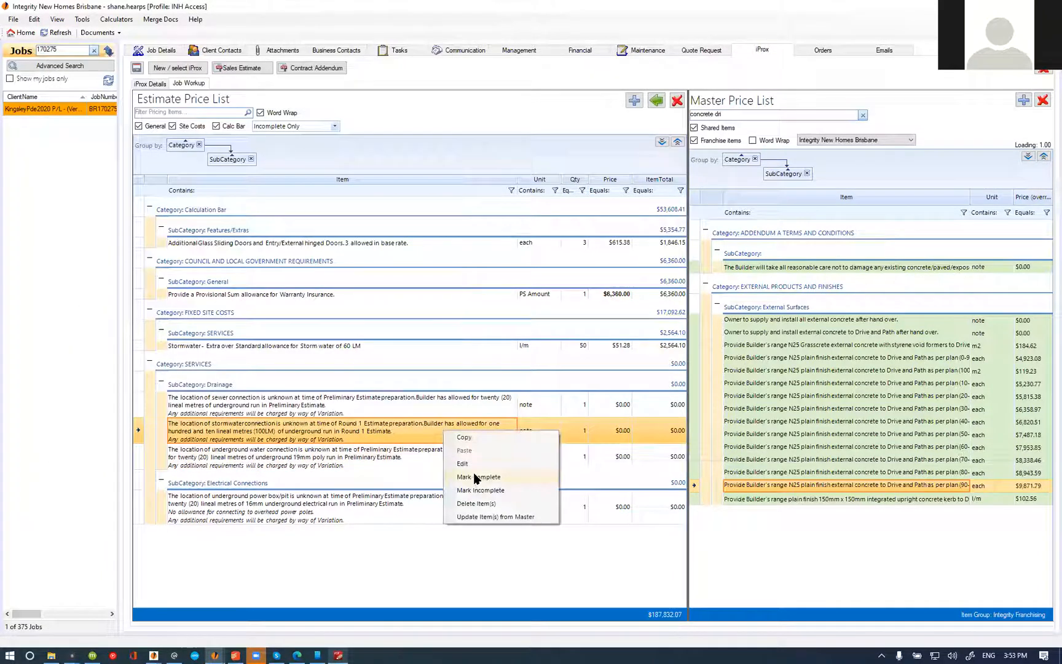
{"action": "right_click", "coordinate": [261, 346]}
{"action": "left_click", "coordinate": [289, 392]}
Step: Replace both mentions of "Preliminary Estimate" in the sewer connection note with "Round 1 Estimate"
{"action": "double_click", "coordinate": [252, 354]}
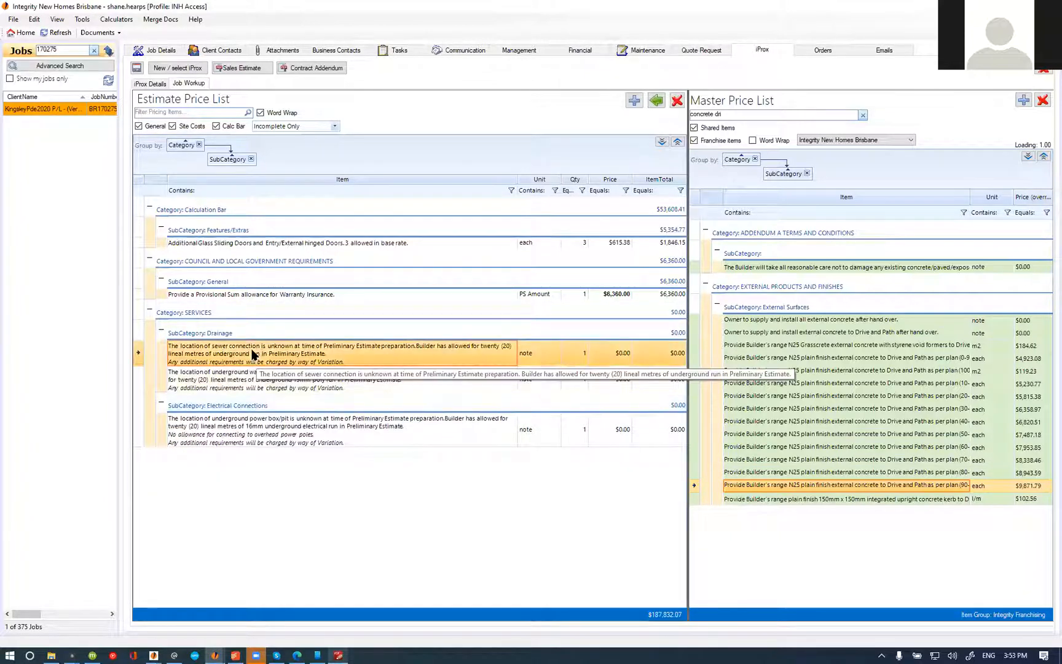
{"action": "left_click", "coordinate": [195, 141]}
{"action": "left_click_drag", "start_coordinate": [234, 213], "coordinate": [146, 213]}
{"action": "type", "text": "Round 1 Estimate"}
{"action": "left_click_drag", "start_coordinate": [332, 196], "coordinate": [413, 195]}
{"action": "type", "text": "Round 1 Estimate"}
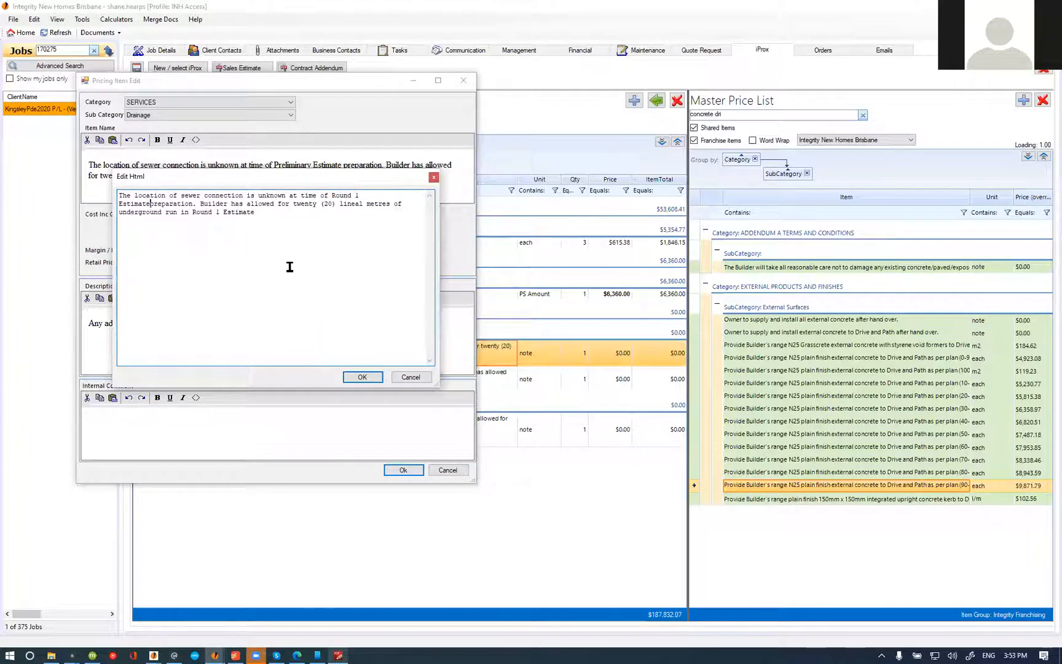
Step: Reword the sewer note's allowance to "twenty lineal metres (20LM)" and save the item
{"action": "left_click", "coordinate": [343, 205]}
{"action": "key", "text": "BackSpace"}
{"action": "key", "text": "BackSpace"}
{"action": "key", "text": "BackSpace"}
{"action": "key", "text": "BackSpace"}
{"action": "key", "text": "BackSpace"}
{"action": "type", "text": "(20LM)"}
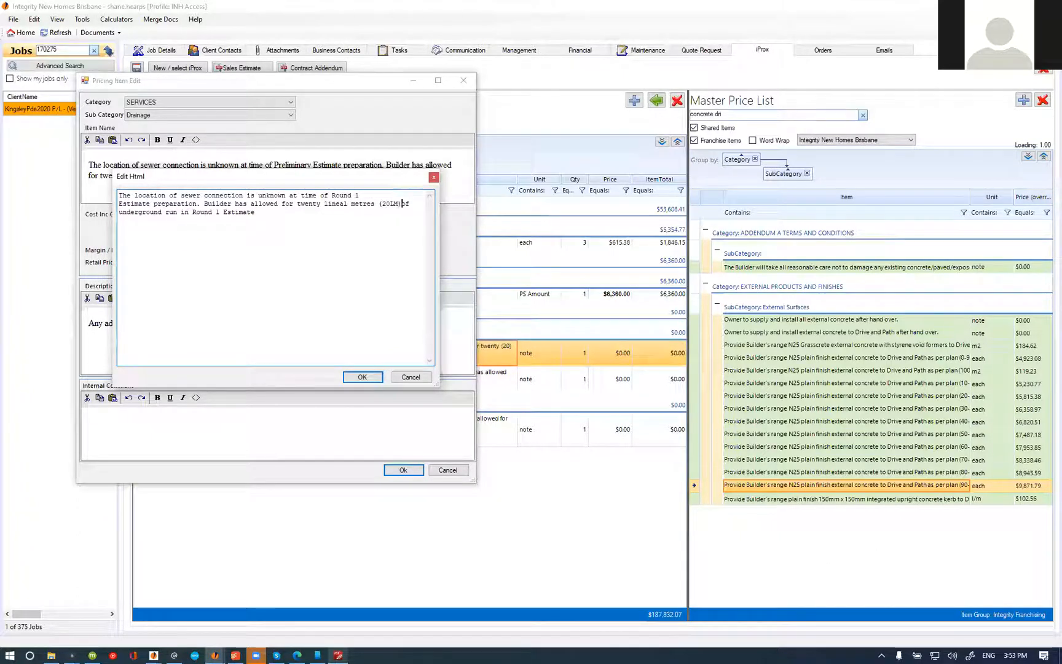
{"action": "left_click", "coordinate": [363, 377]}
{"action": "left_click", "coordinate": [393, 470]}
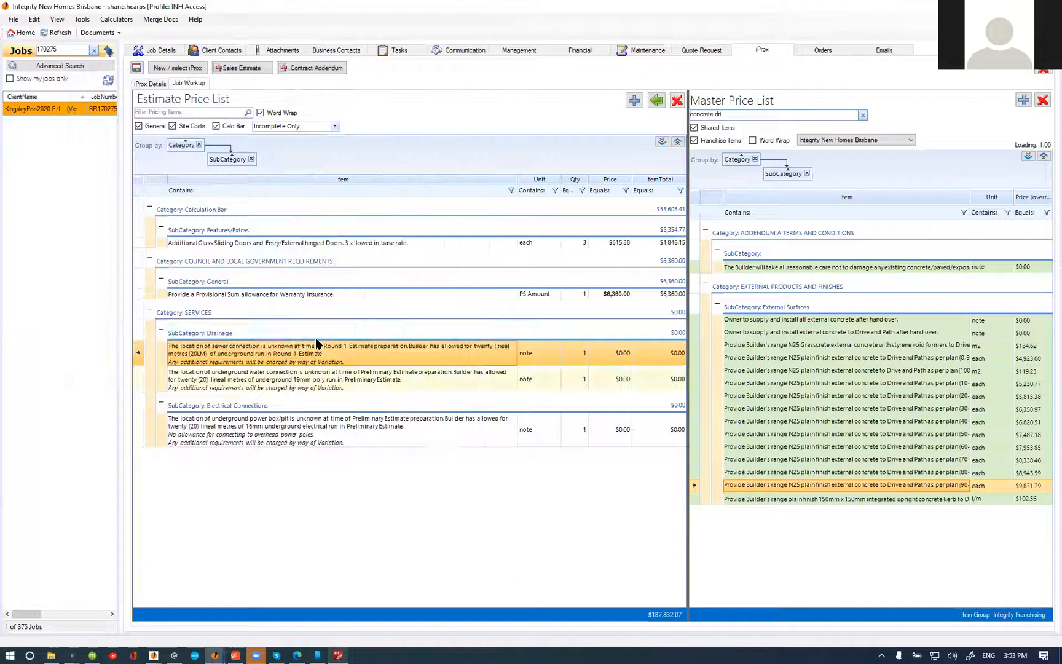
Step: Review the run lengths allowed in the remaining sewer, water and power connection notes
{"action": "left_click", "coordinate": [289, 380]}
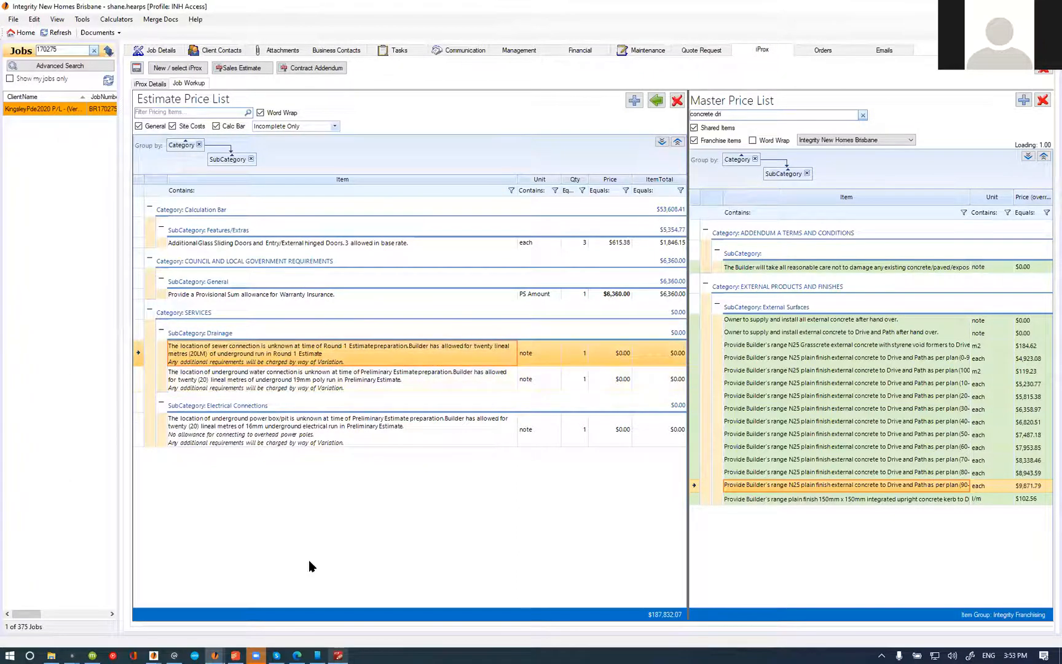
{"action": "left_click", "coordinate": [268, 441]}
{"action": "left_click", "coordinate": [268, 382]}
{"action": "left_click", "coordinate": [268, 335]}
{"action": "left_click", "coordinate": [268, 352]}
{"action": "left_click", "coordinate": [264, 379]}
{"action": "left_click", "coordinate": [261, 427]}
{"action": "left_click", "coordinate": [257, 382]}
{"action": "left_click", "coordinate": [255, 354]}
{"action": "left_click", "coordinate": [250, 426]}
{"action": "left_click", "coordinate": [231, 353]}
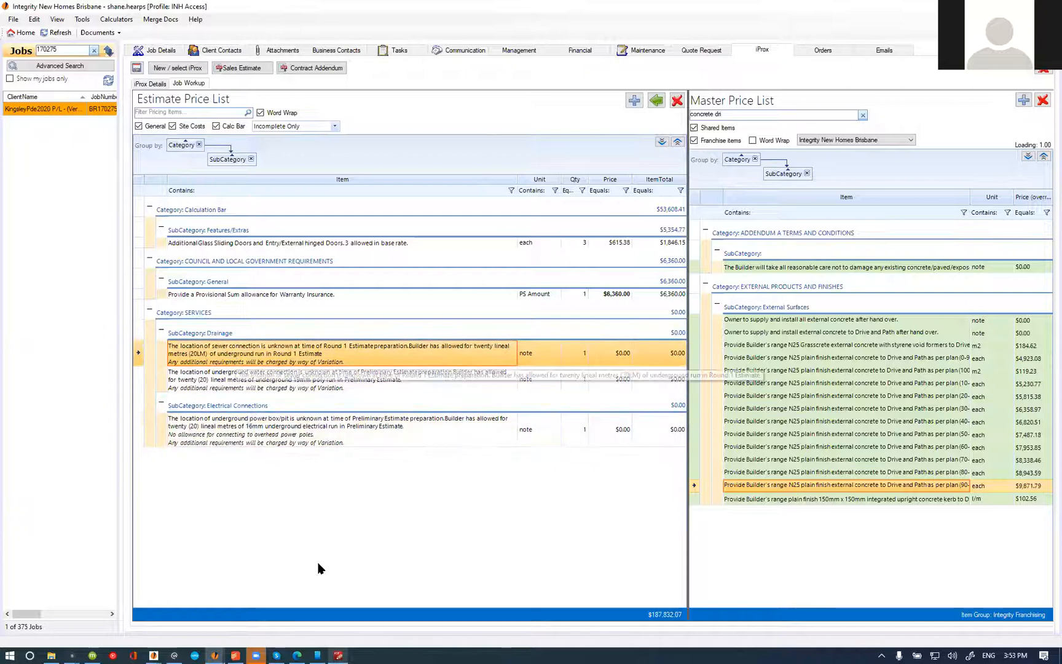
Step: Switch to PDF-XChange Editor and examine the site plan around the street frontage and residence, then return to the estimate
{"action": "left_click", "coordinate": [337, 654]}
{"action": "scroll", "coordinate": [515, 512], "scroll_direction": "down", "scroll_amount": 3}
{"action": "scroll", "coordinate": [515, 512], "scroll_direction": "up", "scroll_amount": 15}
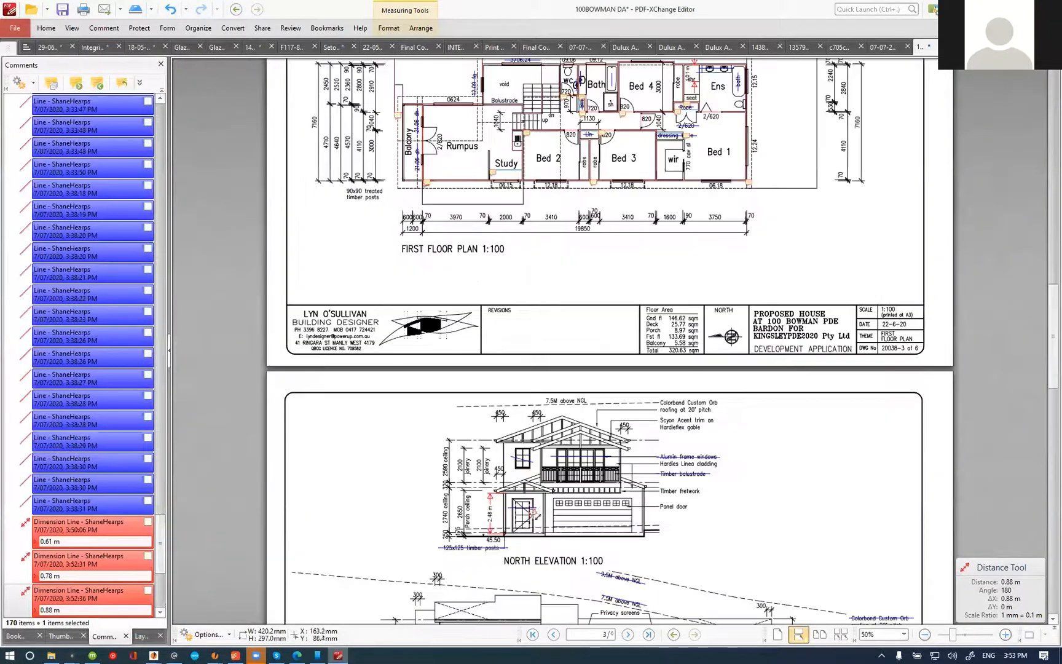
{"action": "scroll", "coordinate": [509, 515], "scroll_direction": "up", "scroll_amount": 10}
{"action": "scroll", "coordinate": [458, 359], "scroll_direction": "up", "scroll_amount": 2}
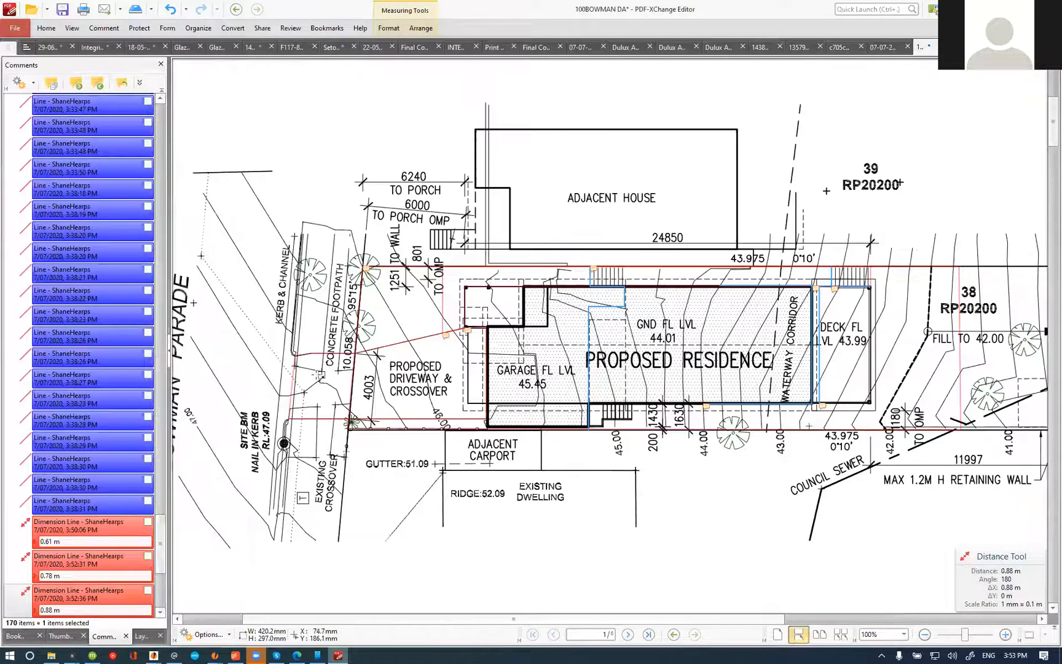
{"action": "scroll", "coordinate": [422, 440], "scroll_direction": "up", "scroll_amount": 1}
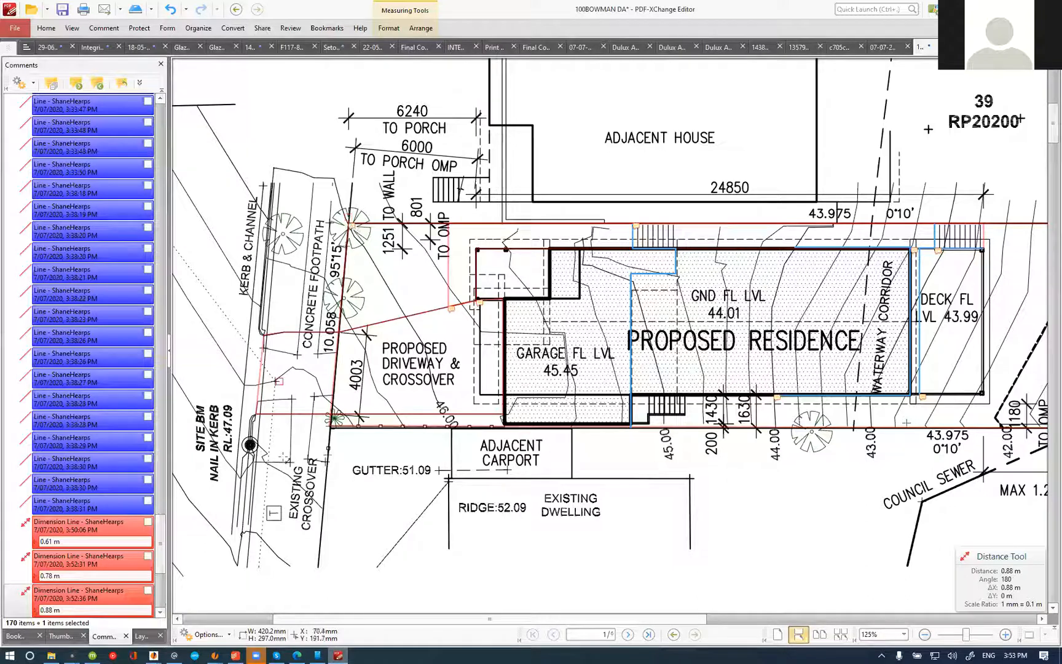
{"action": "scroll", "coordinate": [322, 369], "scroll_direction": "down", "scroll_amount": 3}
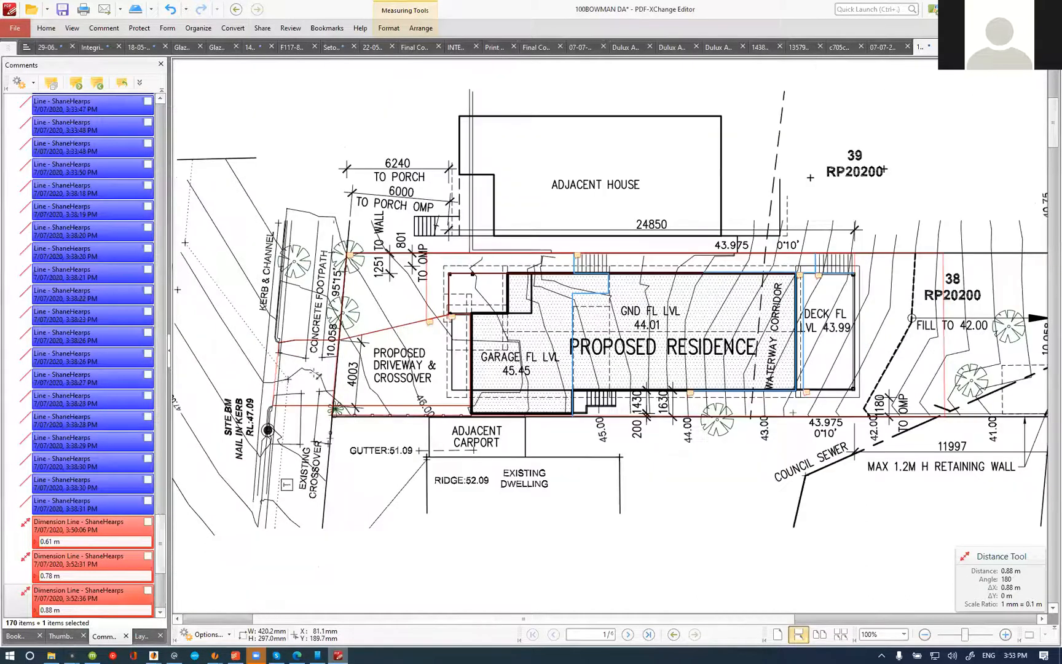
{"action": "scroll", "coordinate": [292, 384], "scroll_direction": "up", "scroll_amount": 3}
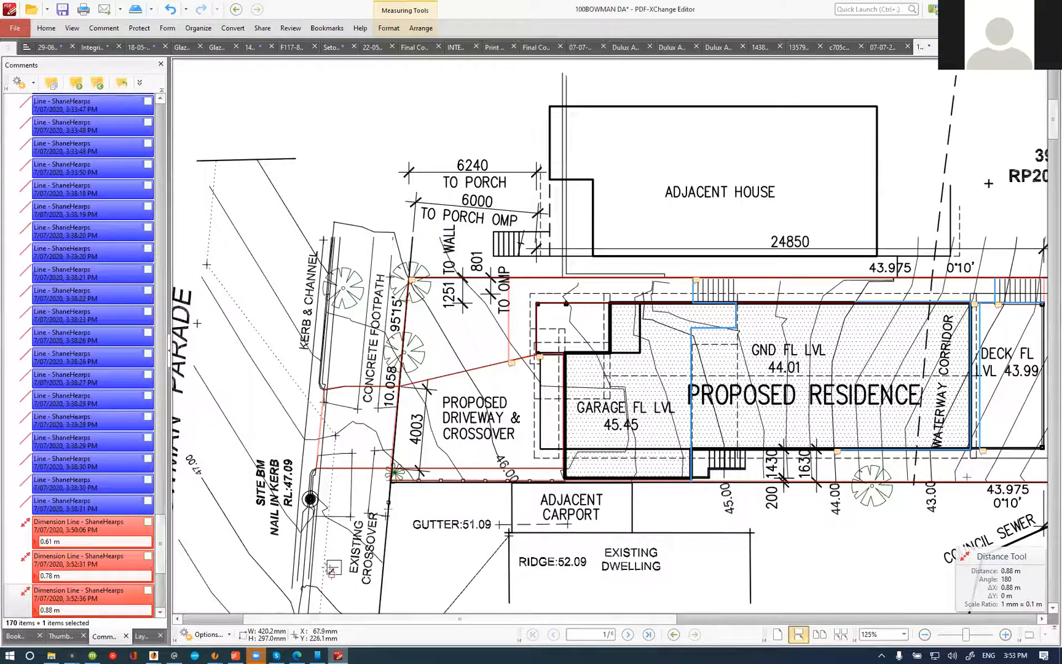
{"action": "key", "text": "ctrl"}
{"action": "key", "text": "alt+Tab"}
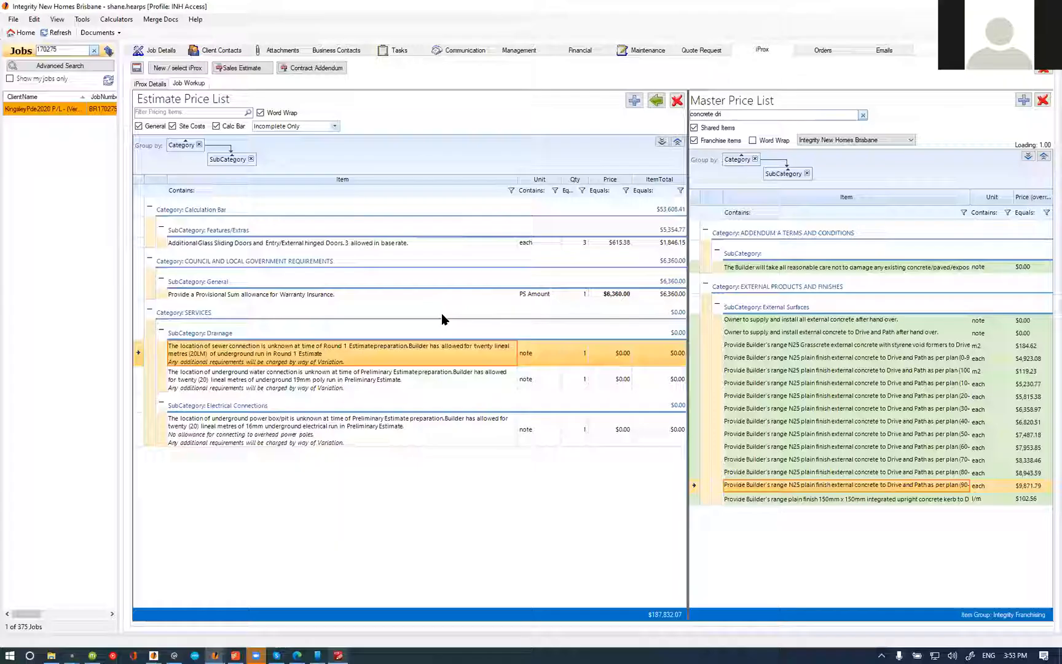
Step: Update the sewer, underground water and power connection notes from the master price list
{"action": "left_click", "coordinate": [298, 435]}
{"action": "right_click", "coordinate": [297, 435]}
{"action": "left_click", "coordinate": [322, 523]}
{"action": "left_click", "coordinate": [255, 233]}
{"action": "left_click", "coordinate": [272, 351]}
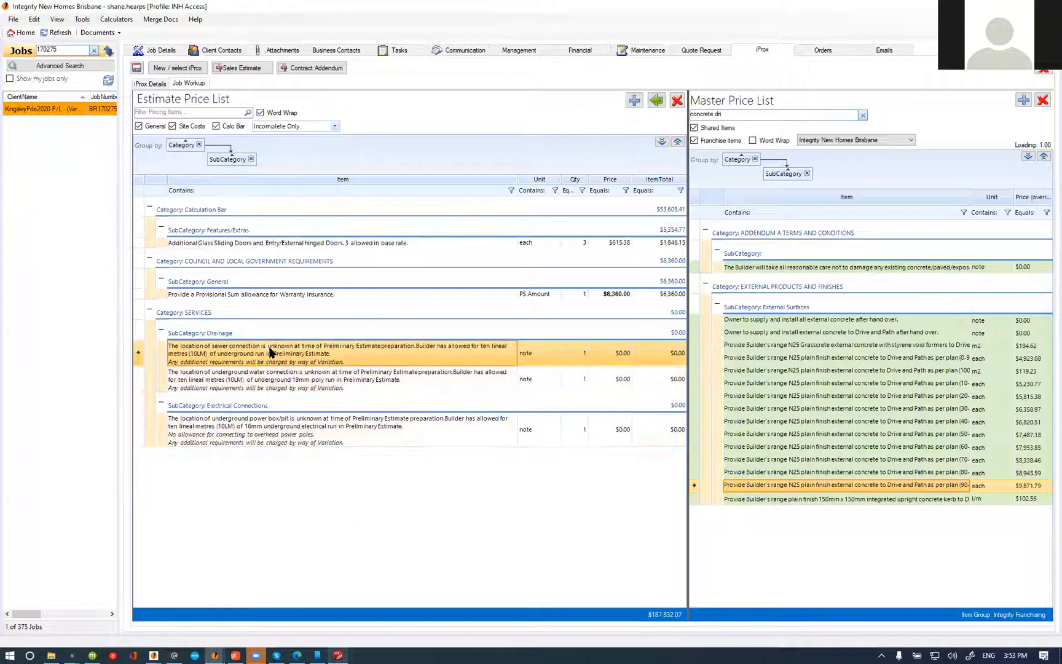
Step: Change the first estimate reference in the updated sewer note to "Round 1 Estimate preparation"
{"action": "double_click", "coordinate": [254, 356]}
{"action": "left_click", "coordinate": [240, 183]}
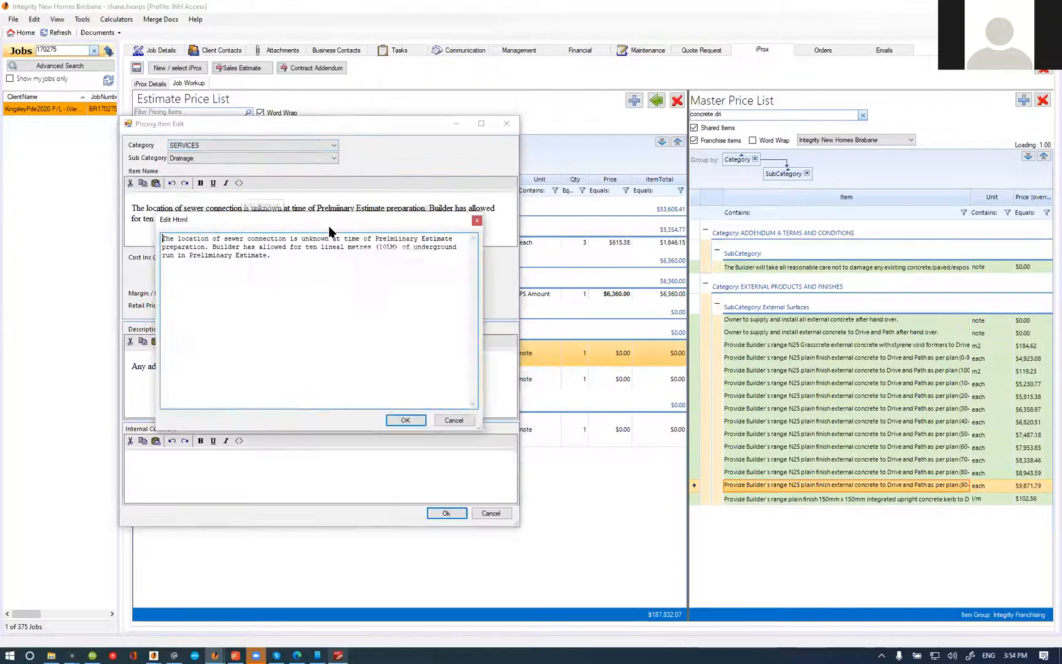
{"action": "left_click_drag", "start_coordinate": [207, 247], "coordinate": [143, 248]}
{"action": "type", "text": "Round 1 Estimate"}
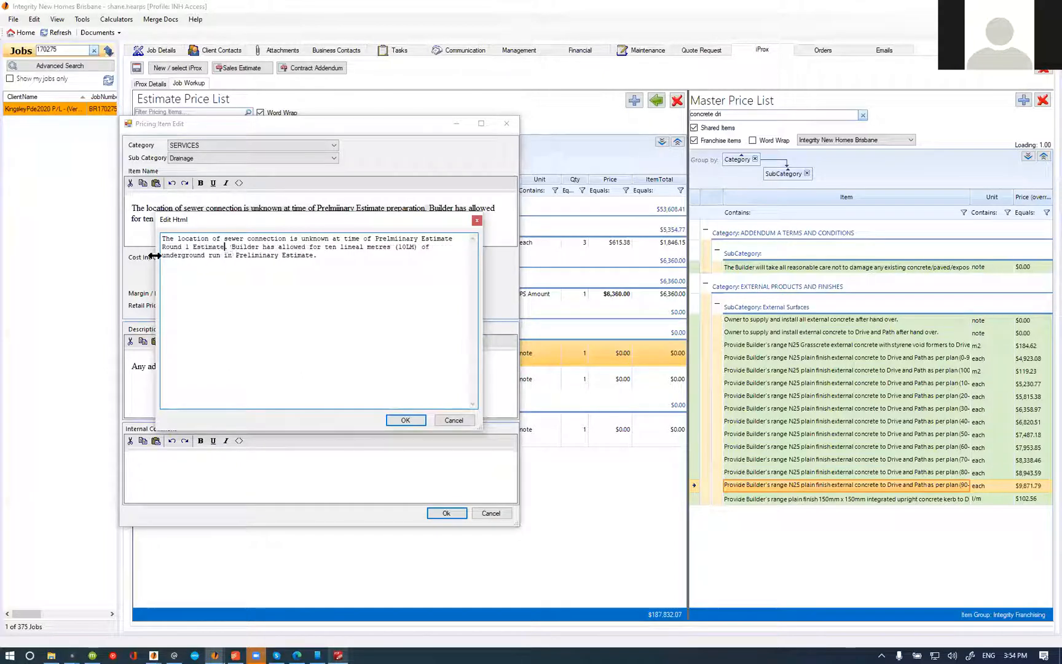
{"action": "left_click_drag", "start_coordinate": [377, 238], "coordinate": [454, 238]}
{"action": "key", "text": "Delete"}
{"action": "left_click_drag", "start_coordinate": [240, 254], "coordinate": [163, 255]}
{"action": "left_click", "coordinate": [411, 239]}
{"action": "type", "text": "preparation"}
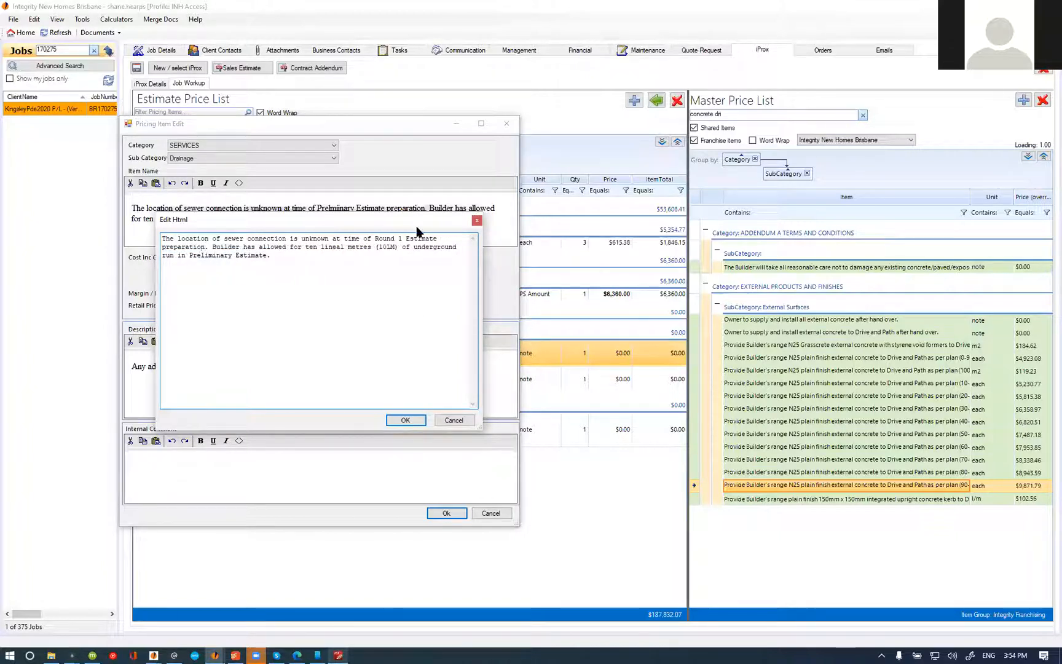
Step: Replace the closing "Preliminary Estimate" in the sewer note with "Round 1 Estimate" and save the item
{"action": "left_click_drag", "start_coordinate": [267, 255], "coordinate": [190, 255]}
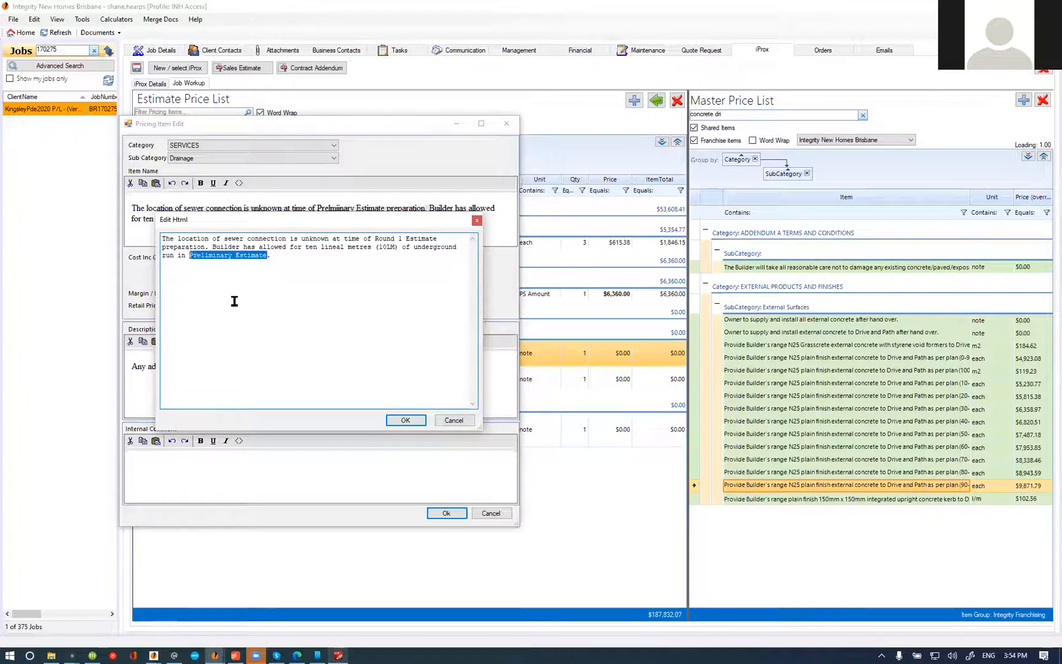
{"action": "type", "text": "Round 1 Estimate"}
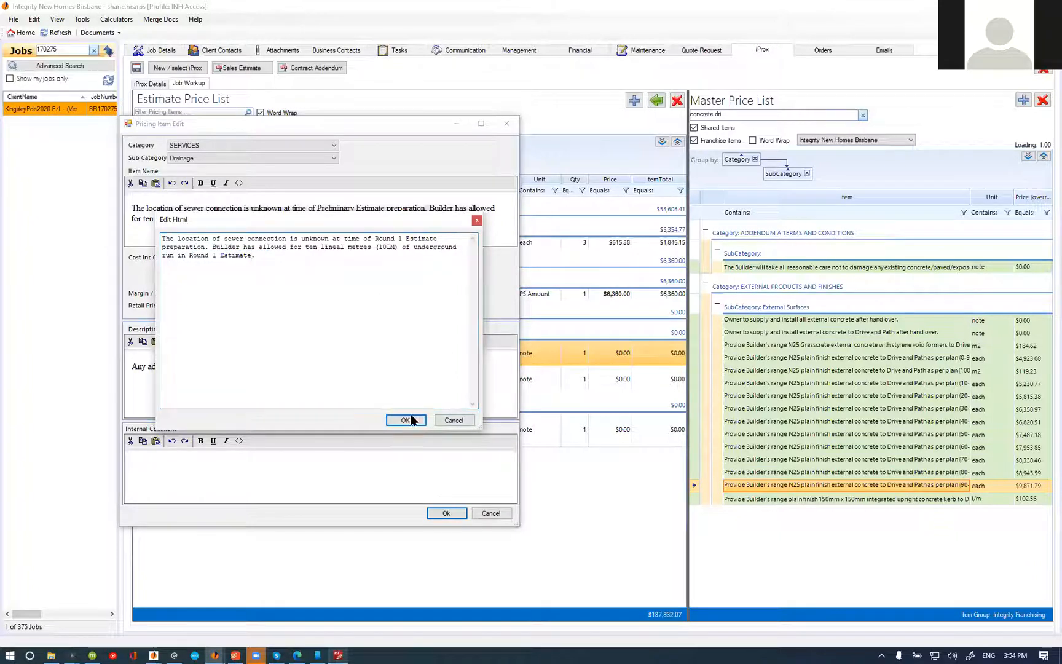
{"action": "left_click", "coordinate": [406, 420]}
{"action": "left_click", "coordinate": [446, 513]}
Step: Replace both mentions of "Preliminary Estimate" in the underground water connection note with "Round 1 Estimate" and save it
{"action": "double_click", "coordinate": [327, 381]}
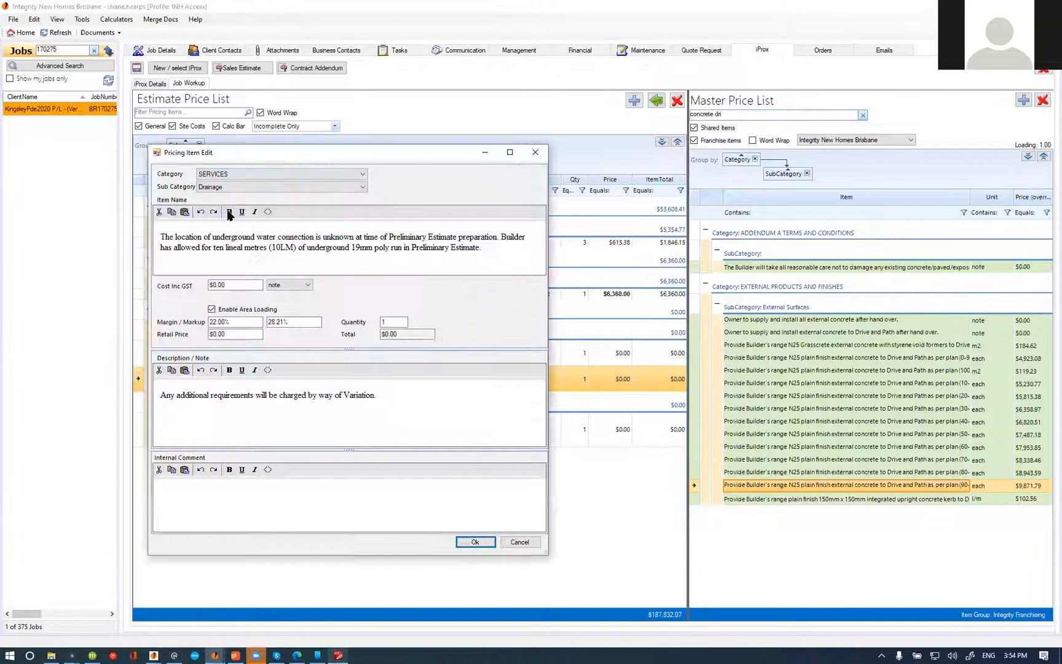
{"action": "left_click", "coordinate": [268, 212]}
{"action": "left_click_drag", "start_coordinate": [382, 284], "coordinate": [303, 284]}
{"action": "type", "text": "Round 1 Estimate"}
{"action": "left_click_drag", "start_coordinate": [222, 276], "coordinate": [450, 268]}
{"action": "type", "text": "Round 1 Estimate"}
{"action": "left_click", "coordinate": [435, 449]}
{"action": "left_click", "coordinate": [475, 541]}
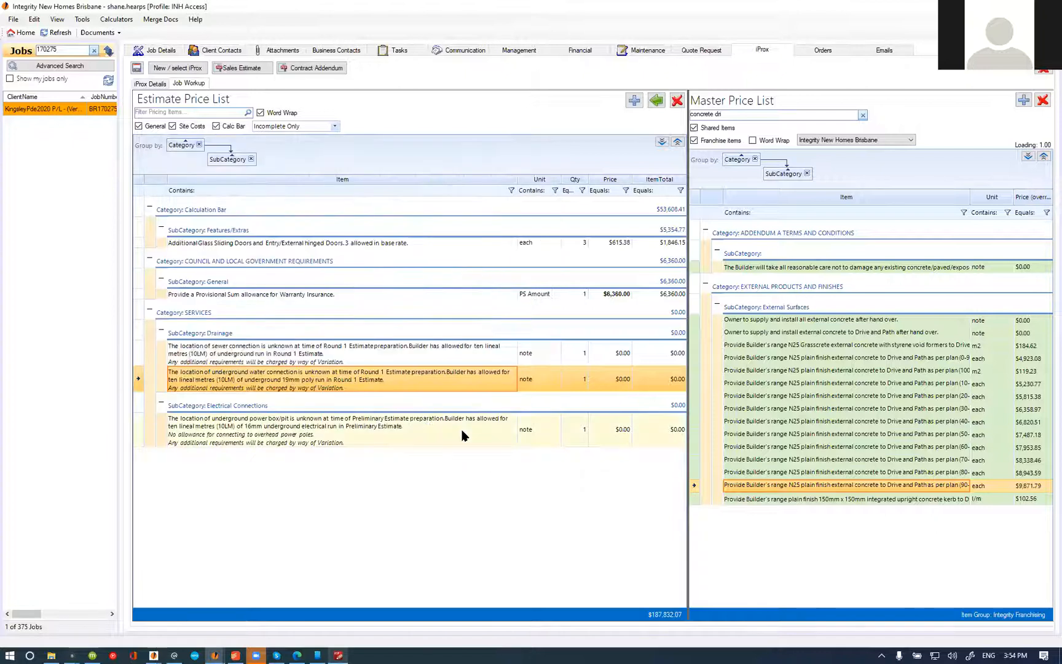
Step: Replace both mentions of "Preliminary Estimate" in the underground power connection note with "Round 1 Estimate" and save it
{"action": "double_click", "coordinate": [462, 430]}
{"action": "left_click", "coordinate": [152, 97]}
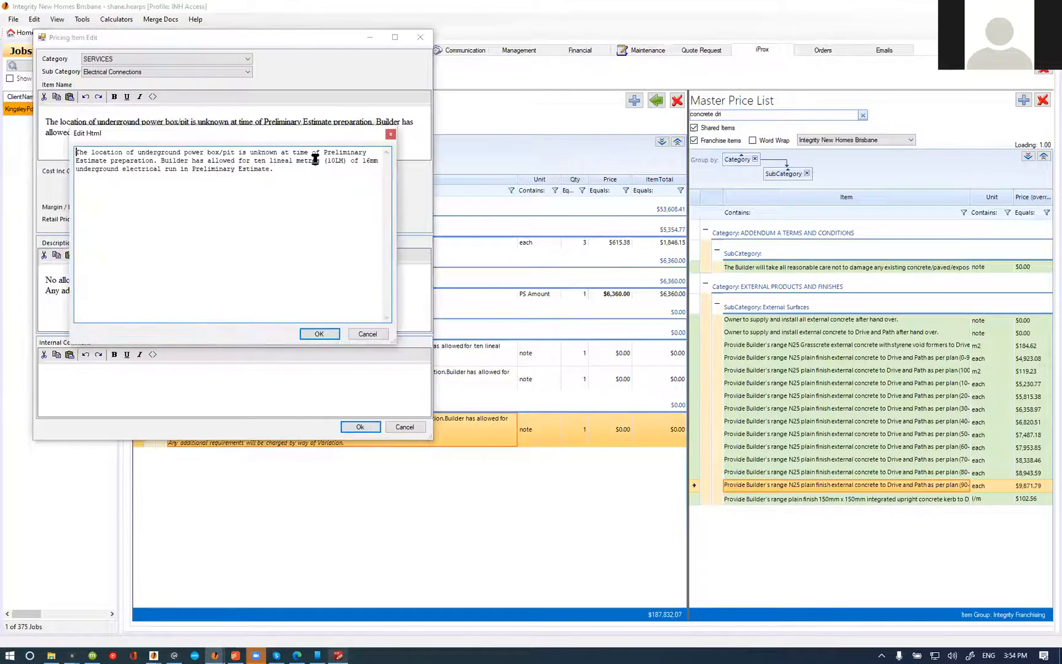
{"action": "left_click_drag", "start_coordinate": [324, 153], "coordinate": [107, 160]}
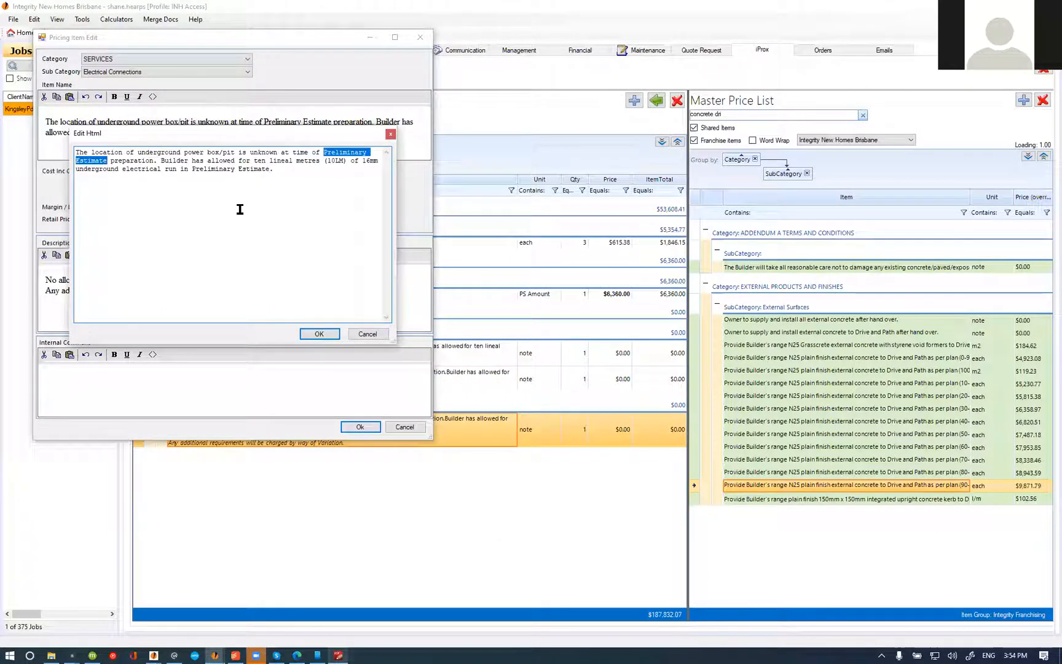
{"action": "type", "text": "Round 1 Estimate"}
{"action": "left_click_drag", "start_coordinate": [269, 169], "coordinate": [198, 169]}
{"action": "type", "text": "Round 1 Estimate"}
{"action": "left_click", "coordinate": [331, 334]}
{"action": "left_click", "coordinate": [359, 427]}
Step: Mark the sewer, water and power connection notes and the additional glass sliding doors item complete
{"action": "left_click", "coordinate": [387, 349], "text": "shift"}
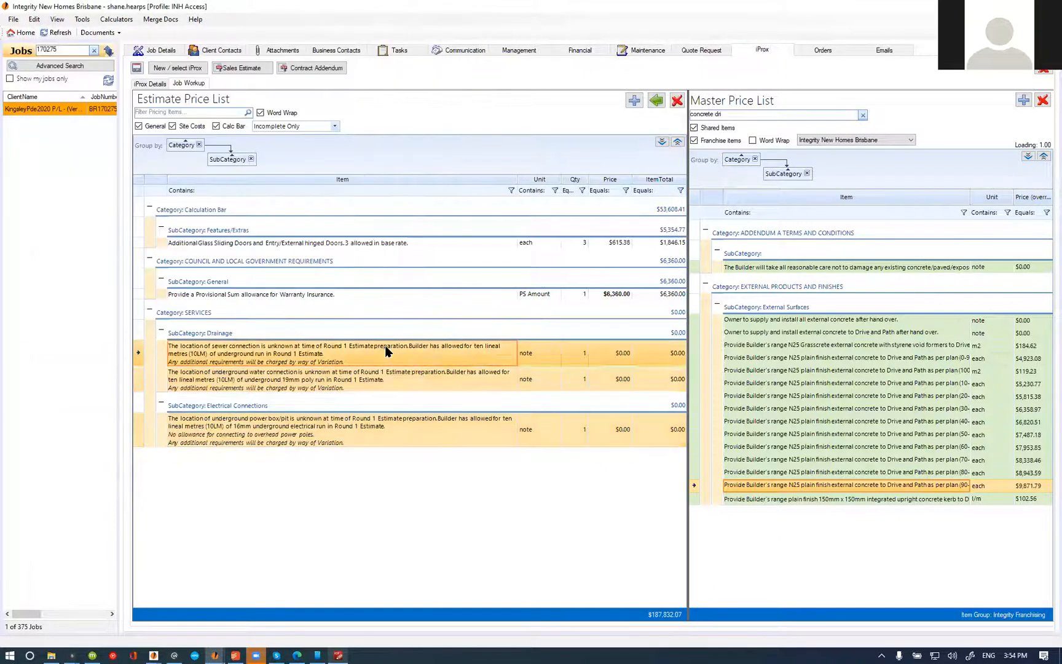
{"action": "right_click", "coordinate": [388, 346]}
{"action": "left_click", "coordinate": [409, 394]}
{"action": "left_click", "coordinate": [184, 243]}
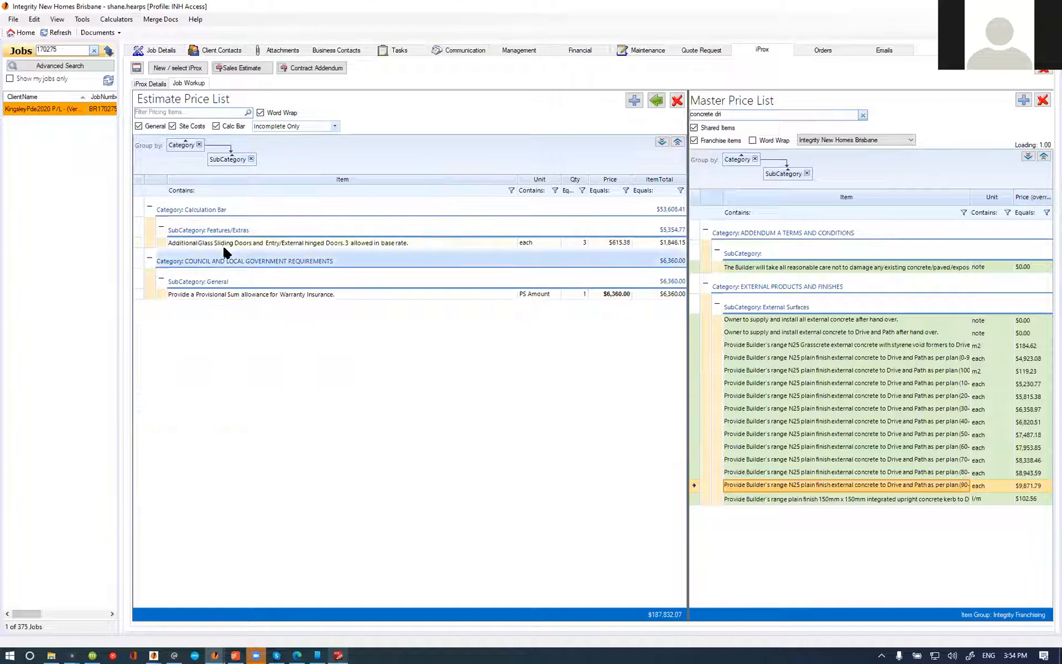
{"action": "right_click", "coordinate": [227, 244]}
{"action": "left_click", "coordinate": [274, 293]}
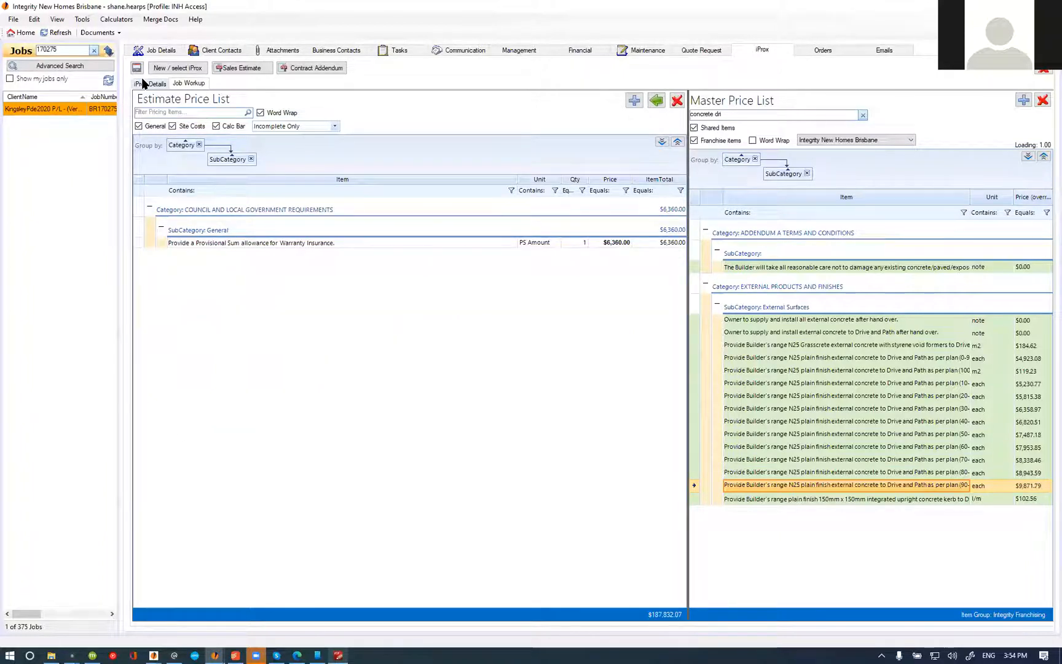
Step: Select the Warranty Insurance provisional sum's price and view the estimate's pricing breakdown
{"action": "left_click", "coordinate": [612, 243]}
{"action": "left_click", "coordinate": [613, 242]}
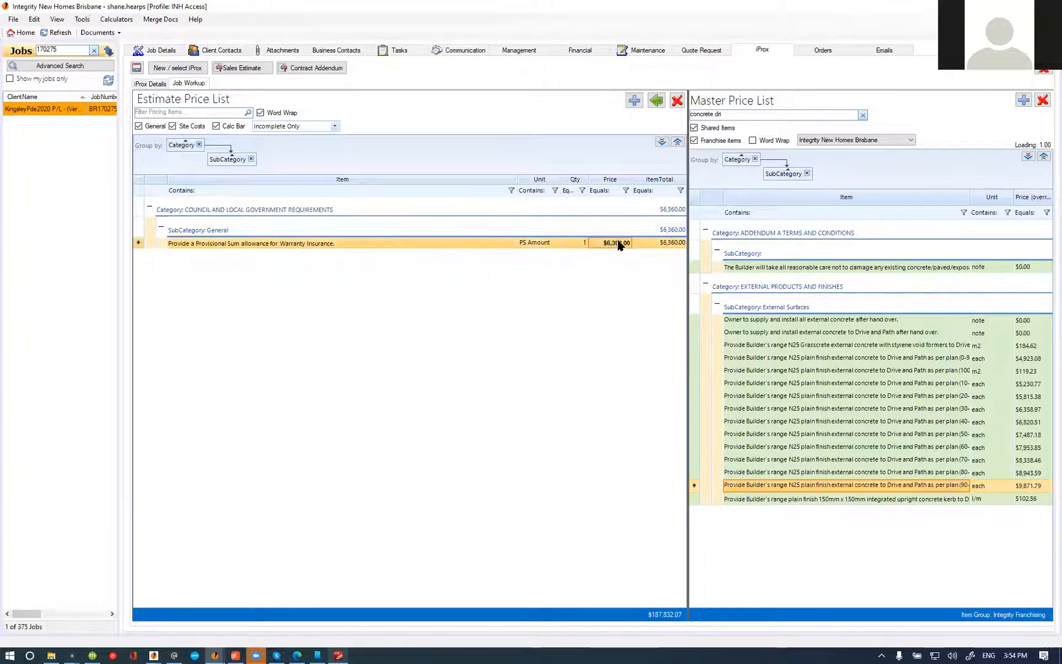
{"action": "double_click", "coordinate": [603, 243]}
{"action": "left_click", "coordinate": [149, 83]}
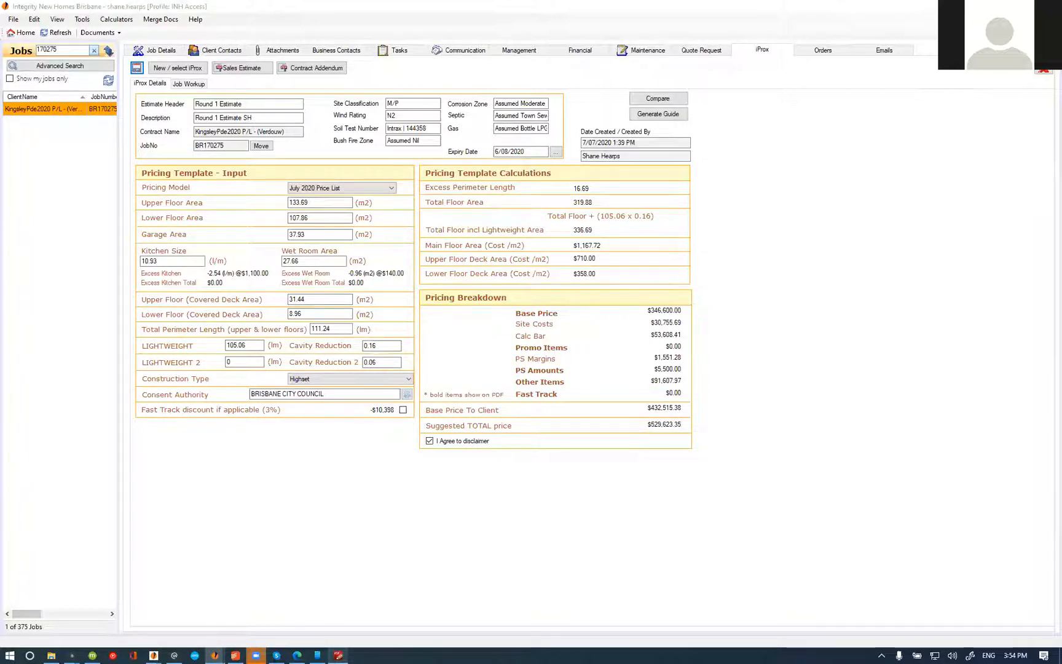
Step: In the browser, search for QBCC insurance and open the premium table from 1 July 2020 for new home construction
{"action": "key", "text": "alt+Tab"}
{"action": "type", "text": "qbcc"}
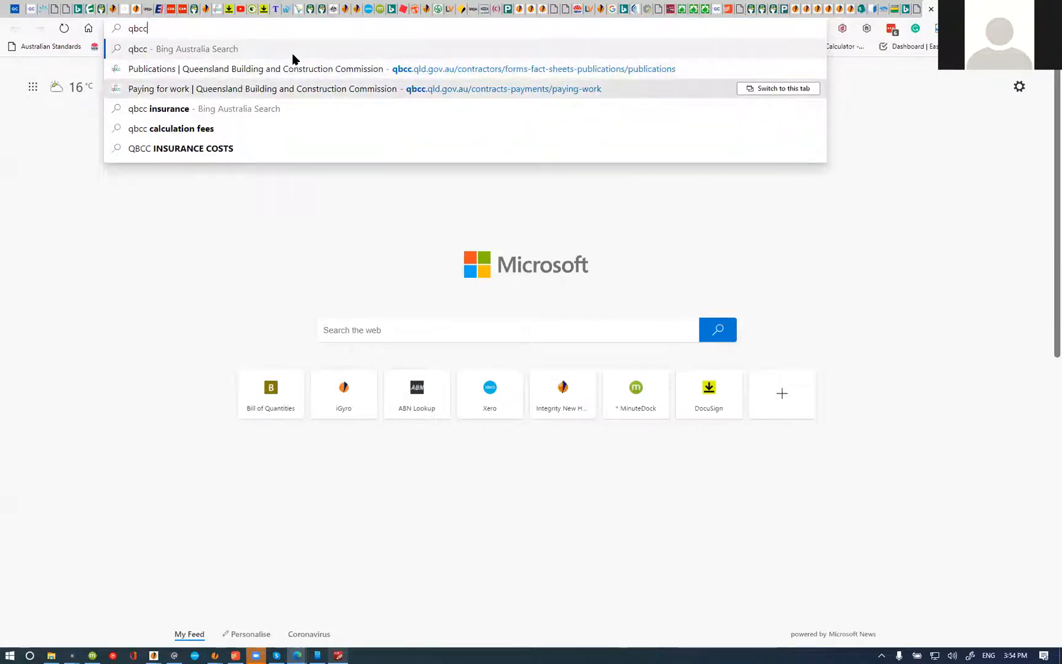
{"action": "type", "text": " insurance"}
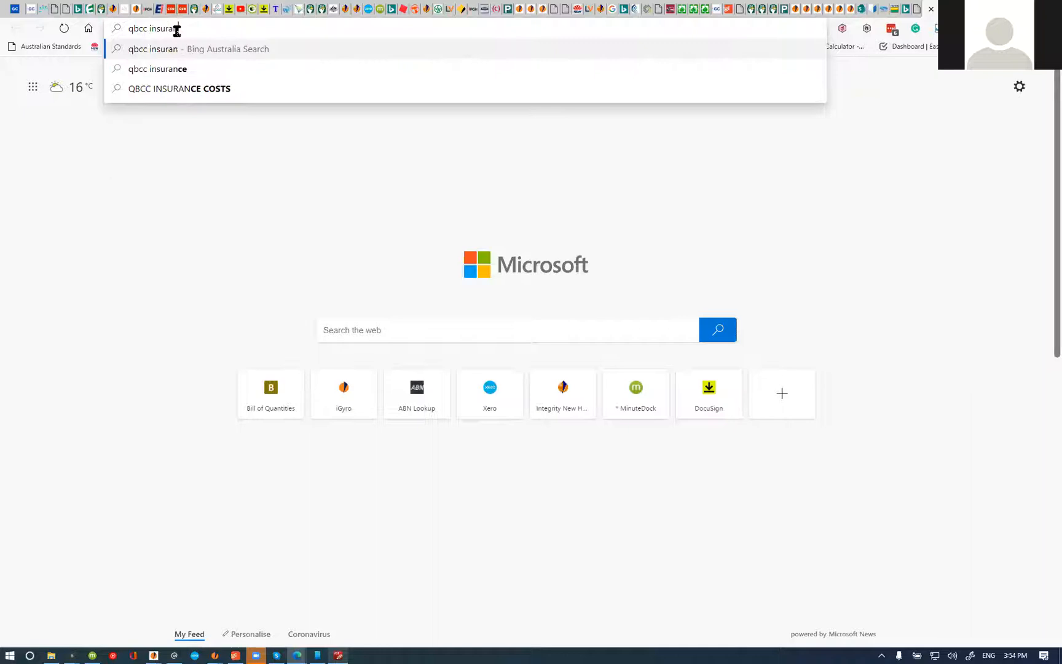
{"action": "key", "text": "Return"}
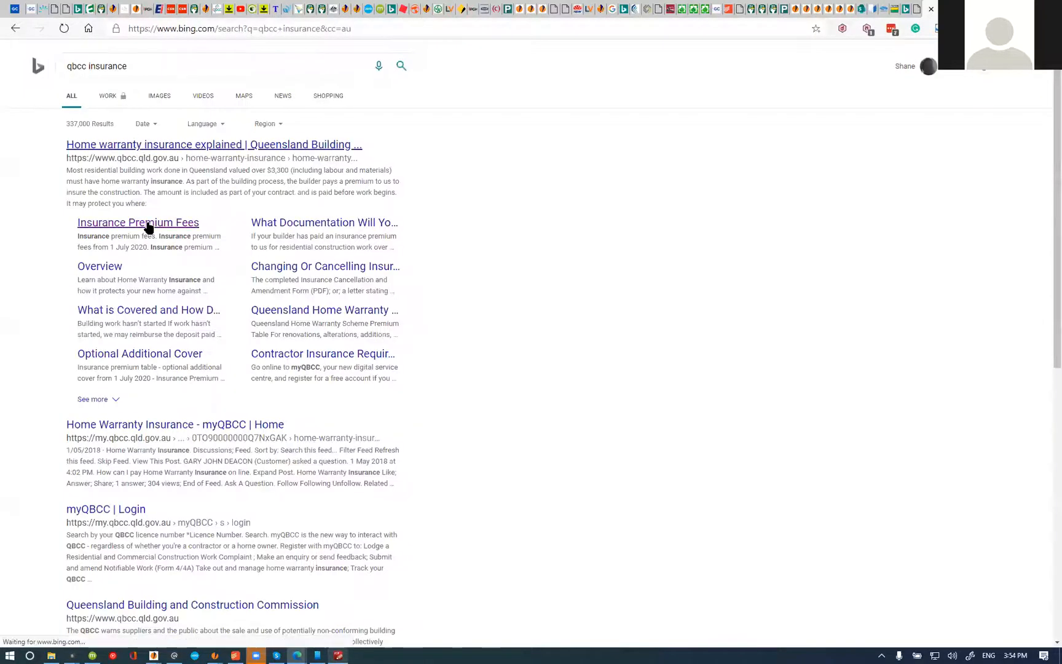
{"action": "left_click", "coordinate": [147, 228]}
{"action": "scroll", "coordinate": [262, 349], "scroll_direction": "down", "scroll_amount": 12}
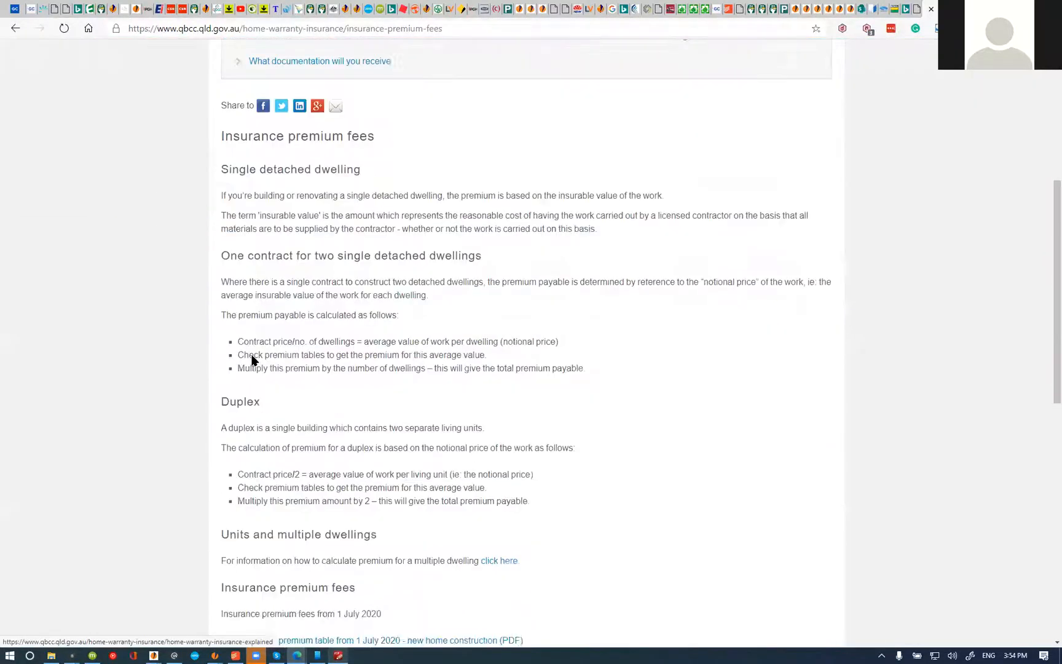
{"action": "scroll", "coordinate": [295, 247], "scroll_direction": "up", "scroll_amount": 2}
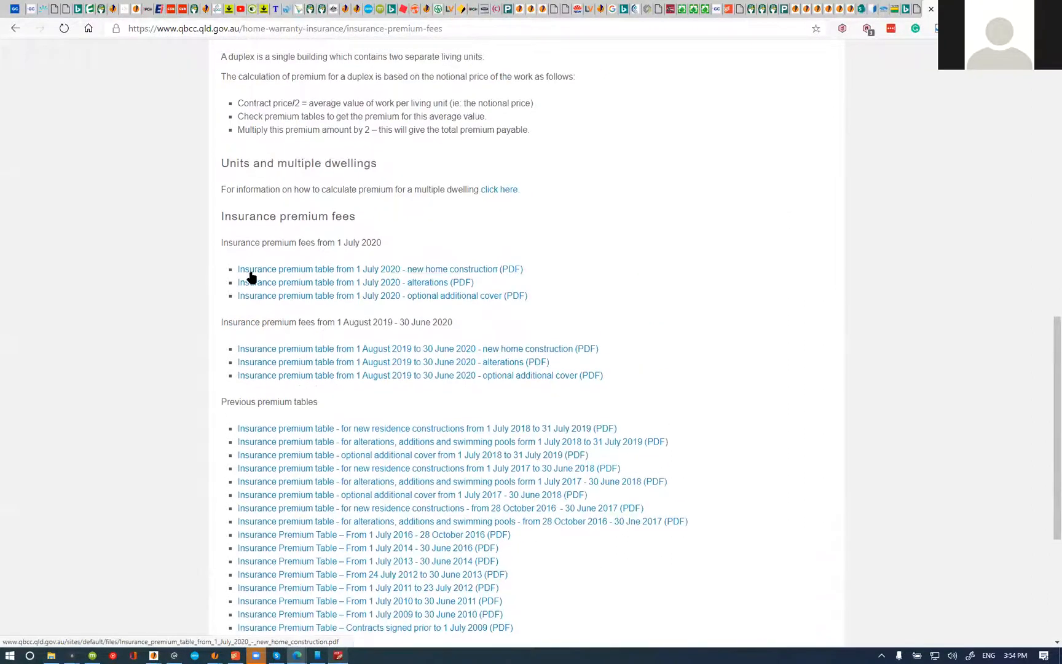
{"action": "left_click", "coordinate": [443, 270]}
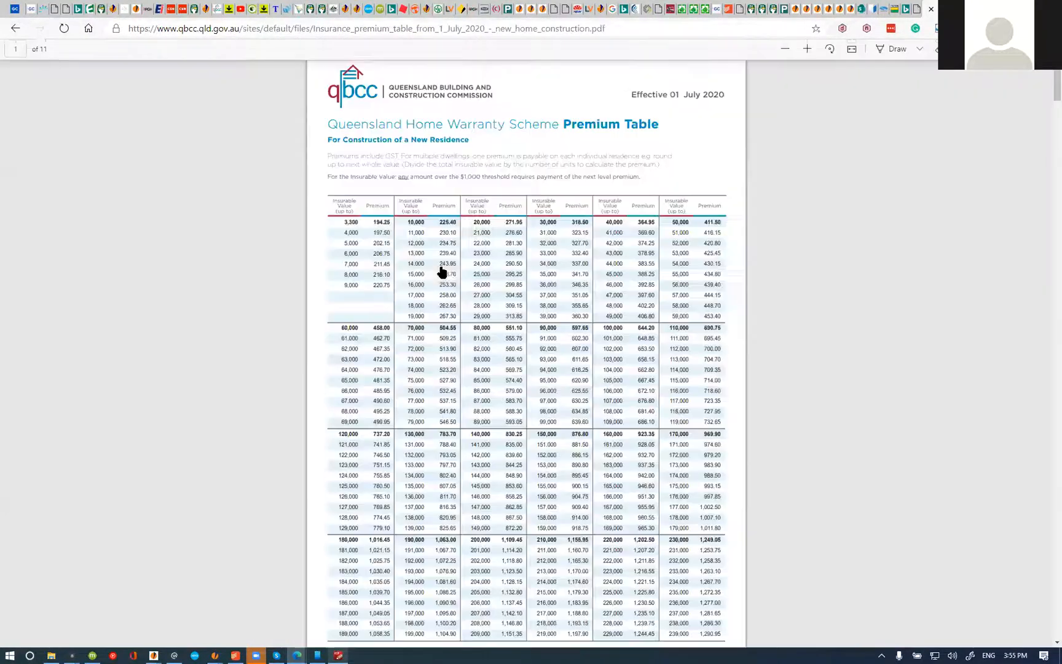
Step: Switch back to the Round 1 Estimate and check its suggested total price
{"action": "key", "text": "alt+Tab"}
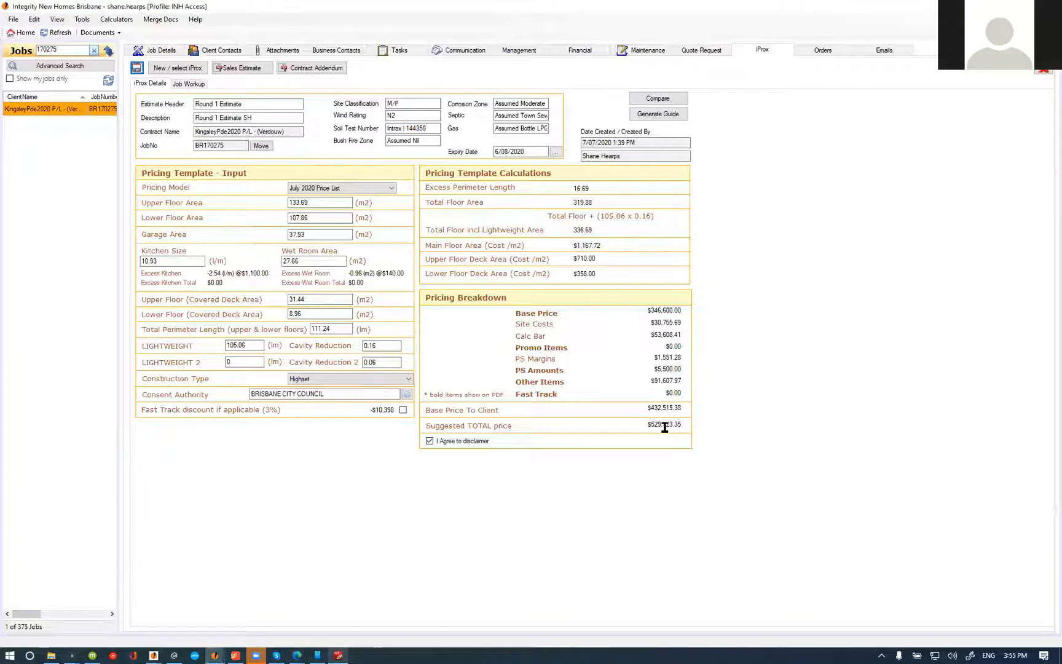
{"action": "left_click_drag", "start_coordinate": [647, 426], "coordinate": [681, 425]}
{"action": "left_click", "coordinate": [339, 655]}
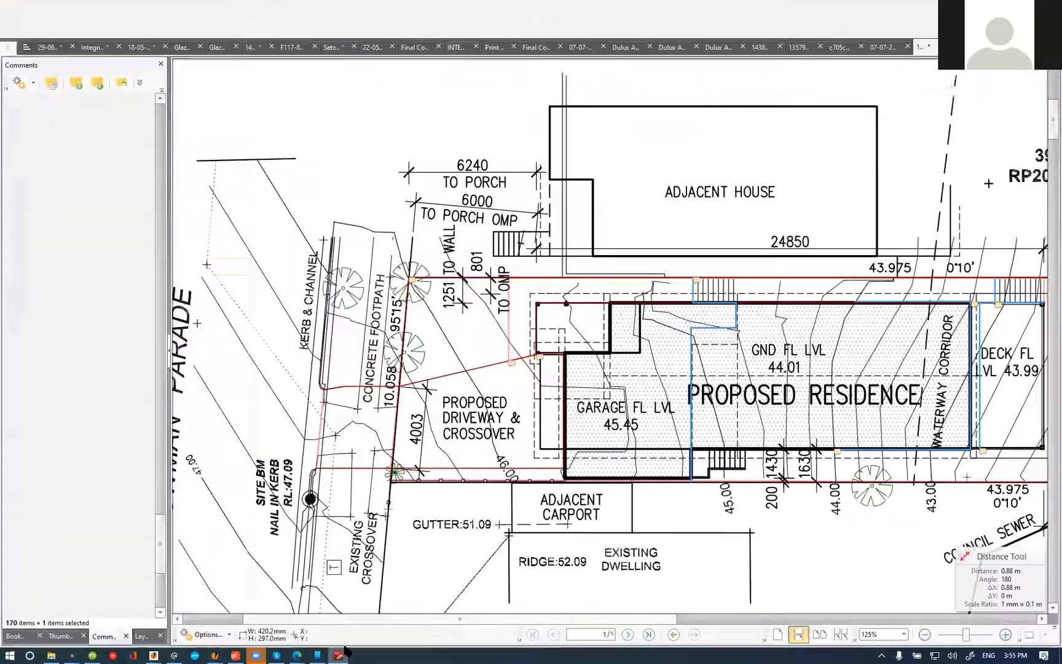
{"action": "key", "text": "Escape"}
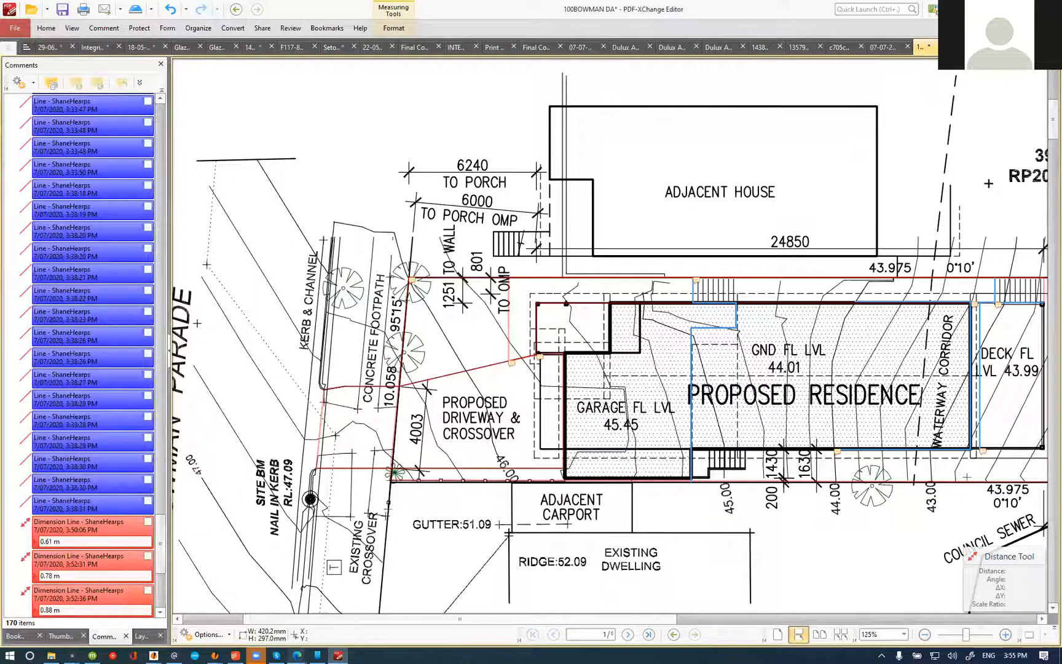
{"action": "left_click", "coordinate": [957, 47]}
{"action": "left_click", "coordinate": [925, 48]}
{"action": "left_click", "coordinate": [957, 47]}
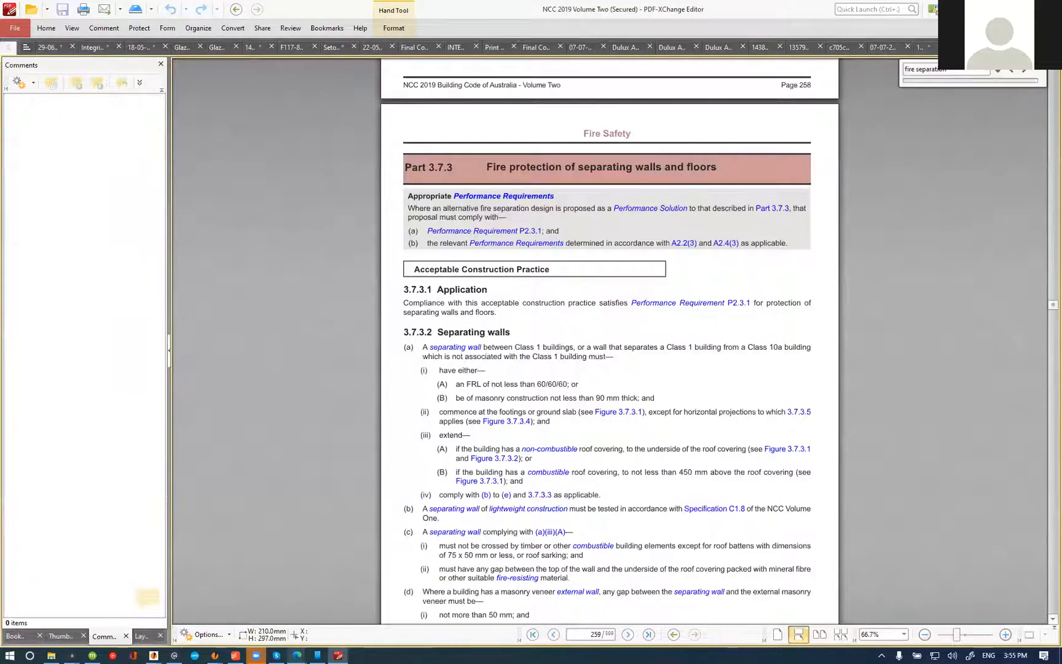
{"action": "key", "text": "alt+Tab"}
Step: Search the QBCC premium table for 530,000 and select the premium for an insurable value of 538,000
{"action": "left_click", "coordinate": [298, 650]}
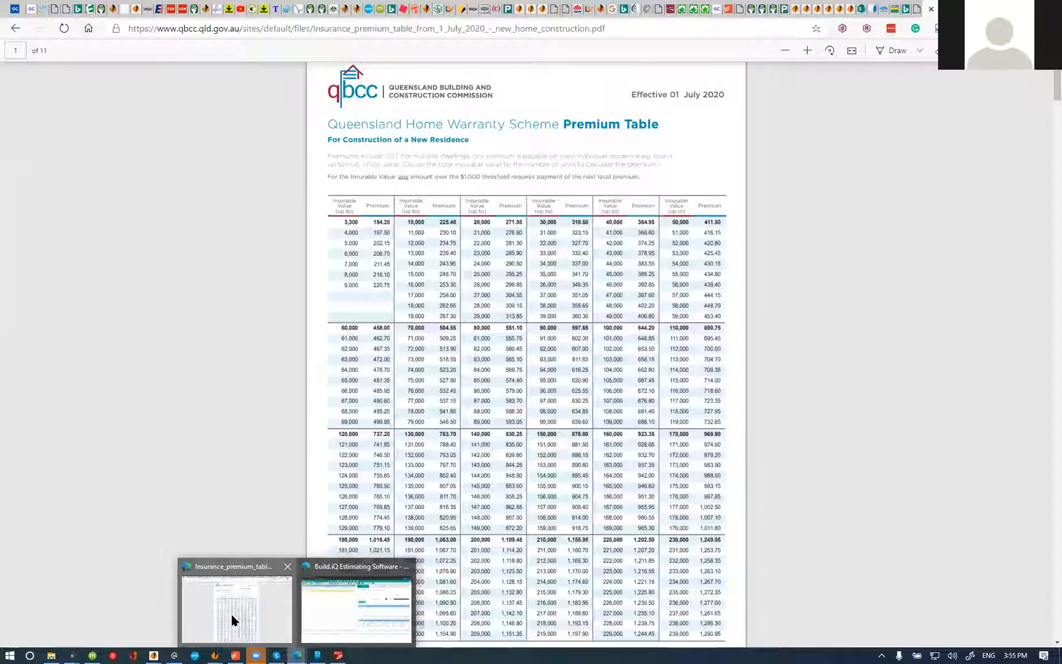
{"action": "left_click", "coordinate": [232, 614]}
{"action": "key", "text": "ctrl+f"}
{"action": "type", "text": "530,000"}
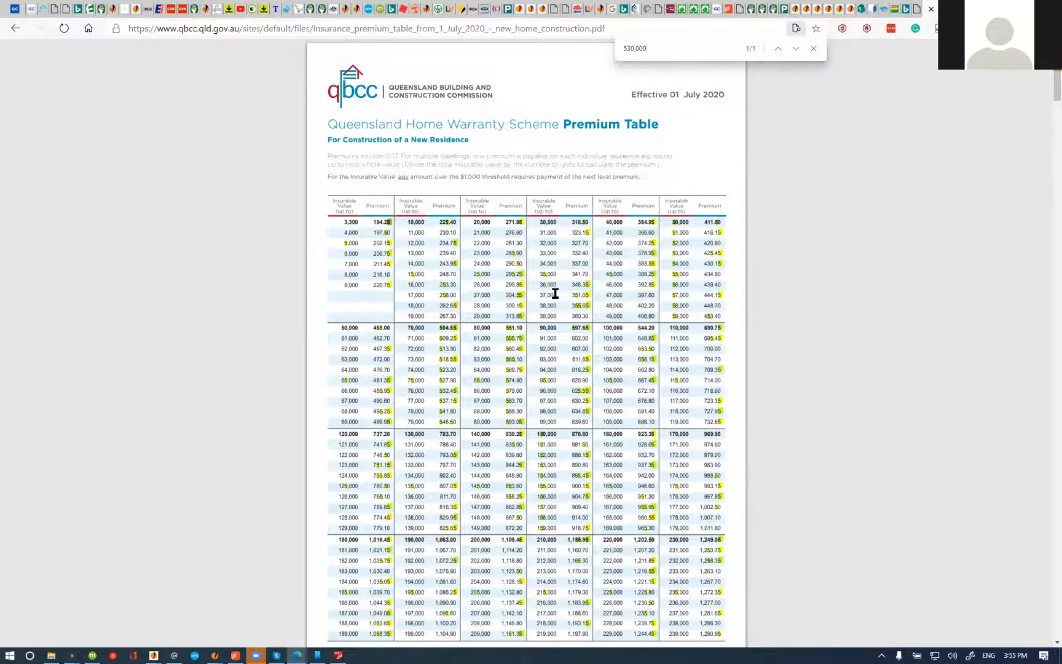
{"action": "key", "text": "Return"}
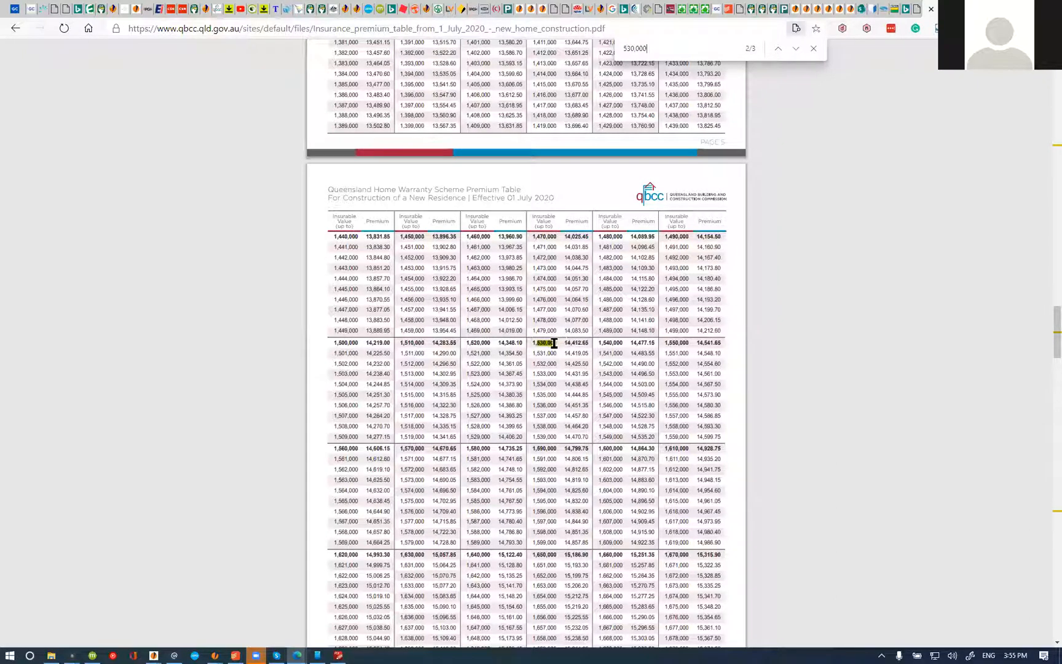
{"action": "left_click", "coordinate": [778, 50]}
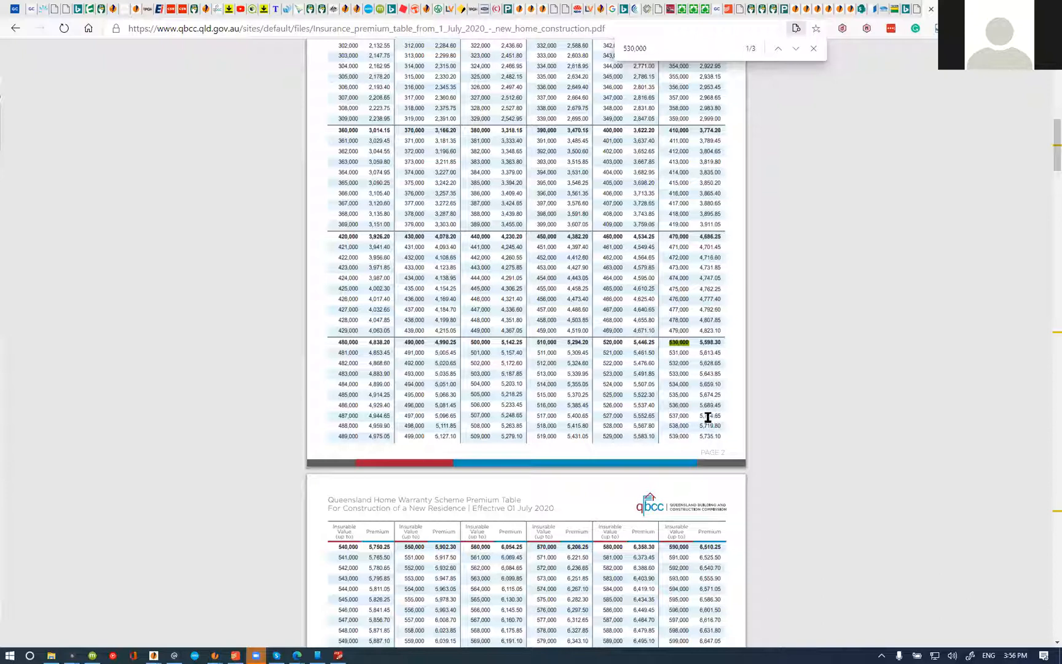
{"action": "left_click_drag", "start_coordinate": [700, 425], "coordinate": [725, 424]}
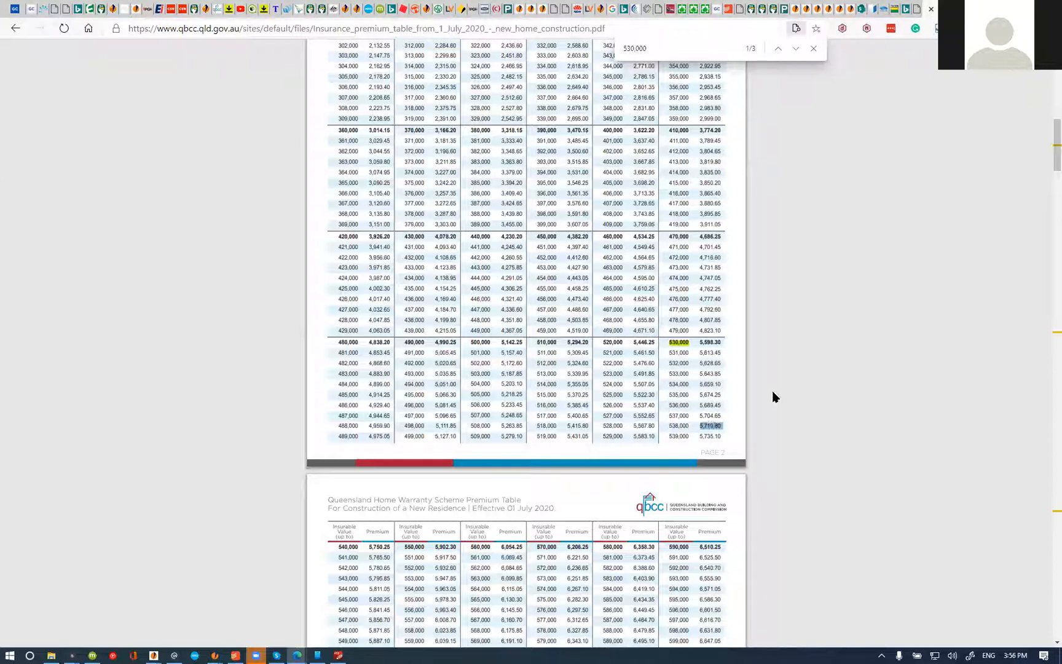
Step: Set the Warranty Insurance provisional sum's price to $5,719.80 in the estimate's job workup
{"action": "key", "text": "alt+Tab"}
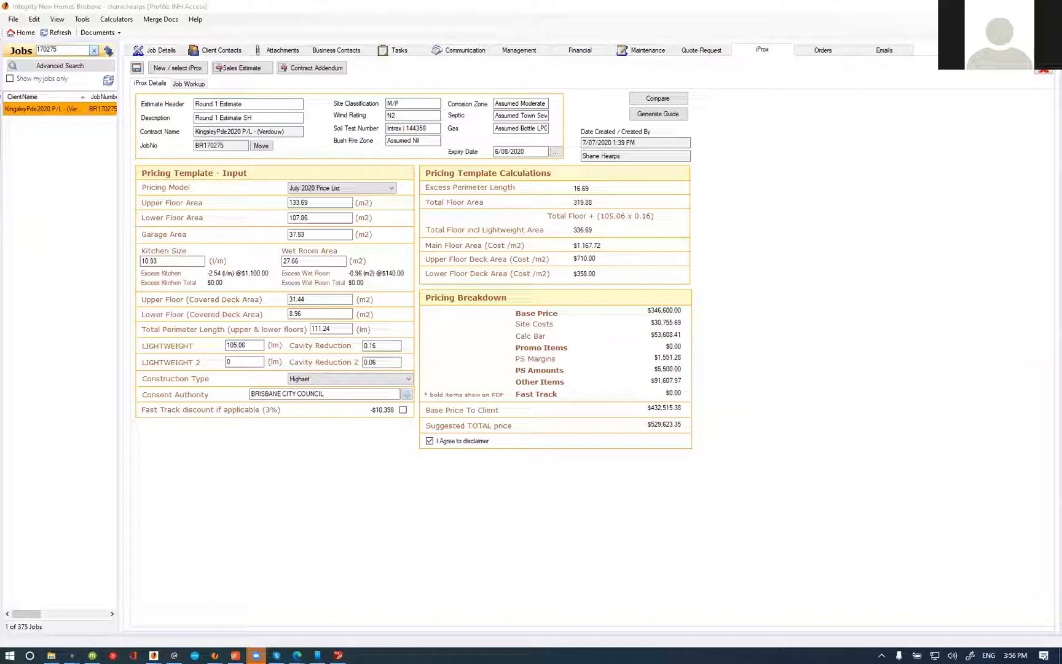
{"action": "left_click", "coordinate": [188, 82]}
{"action": "left_click", "coordinate": [599, 243]}
{"action": "type", "text": "5,"}
{"action": "type", "text": "71"}
{"action": "type", "text": "9.8"}
{"action": "key", "text": "Return"}
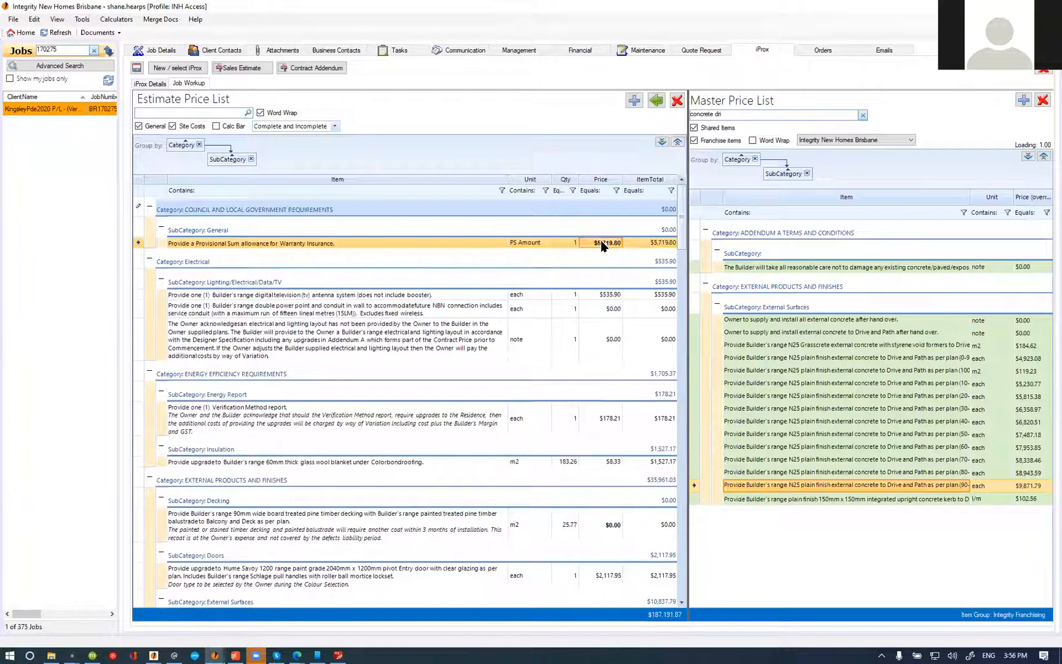
Step: Review the estimate's pricing breakdown and compare the suggested total price with the QBCC premium table
{"action": "left_click", "coordinate": [151, 85]}
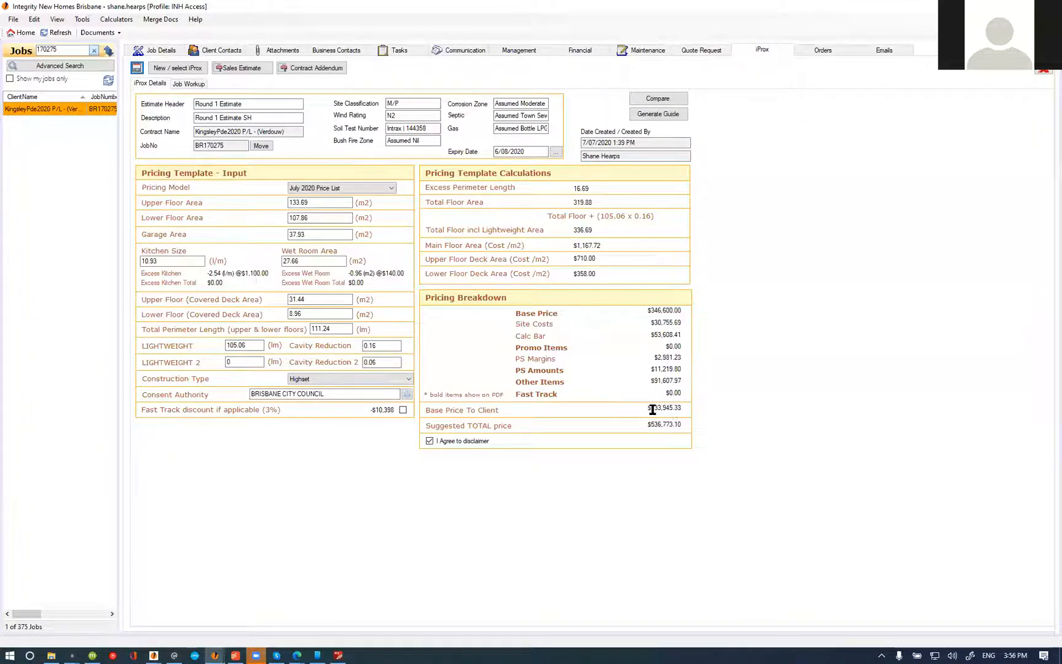
{"action": "left_click", "coordinate": [340, 653]}
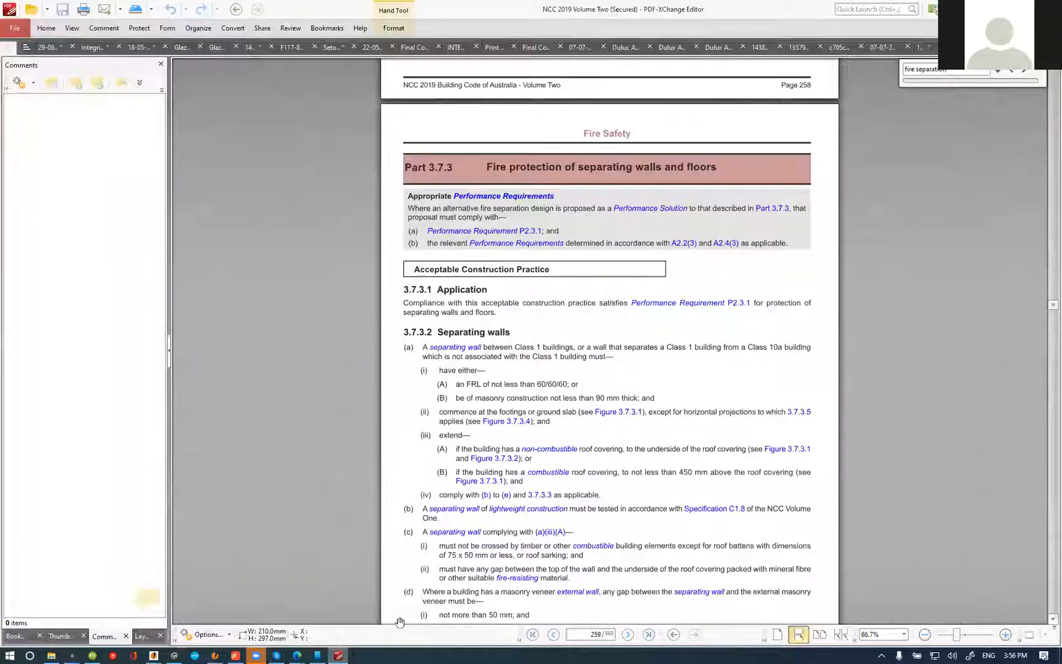
{"action": "left_click", "coordinate": [1014, 5]}
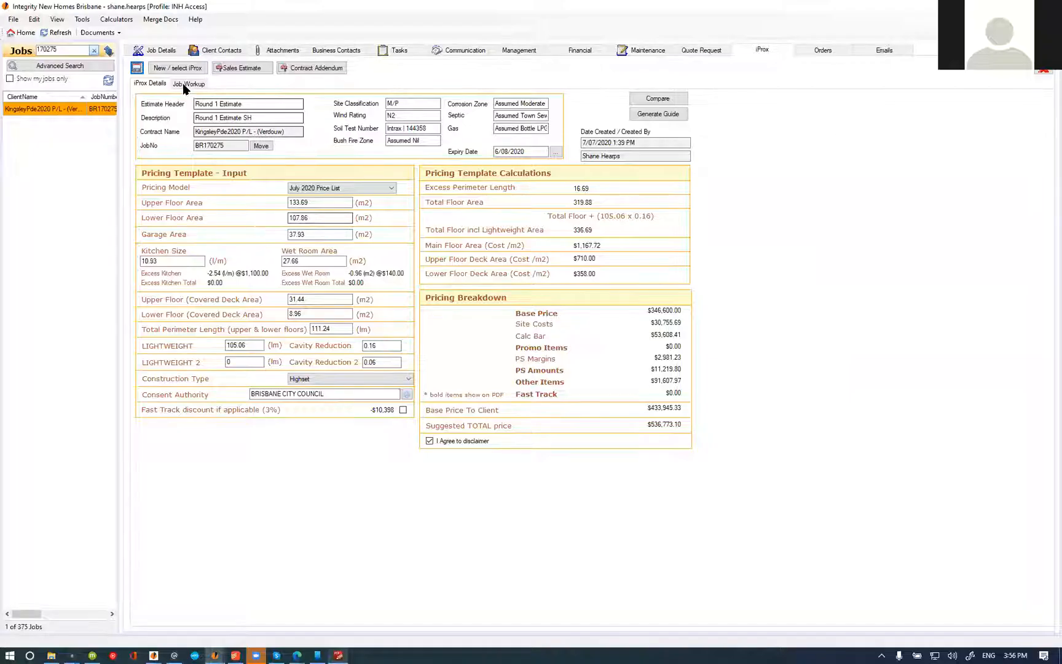
{"action": "mouse_move", "coordinate": [297, 655]}
{"action": "left_click", "coordinate": [249, 633]}
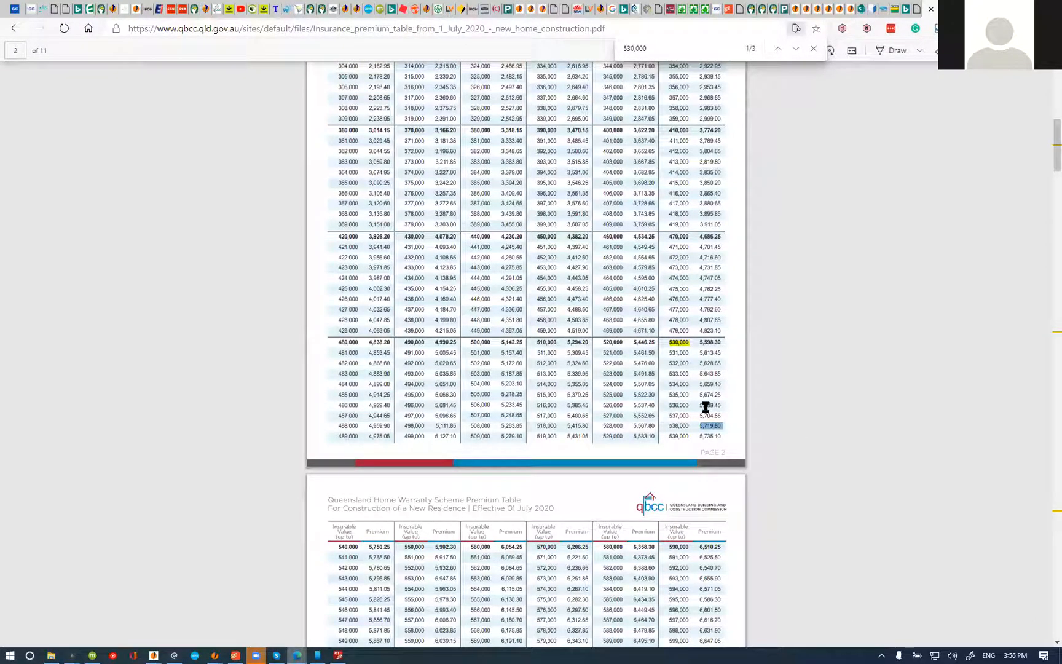
{"action": "key", "text": "alt+Tab"}
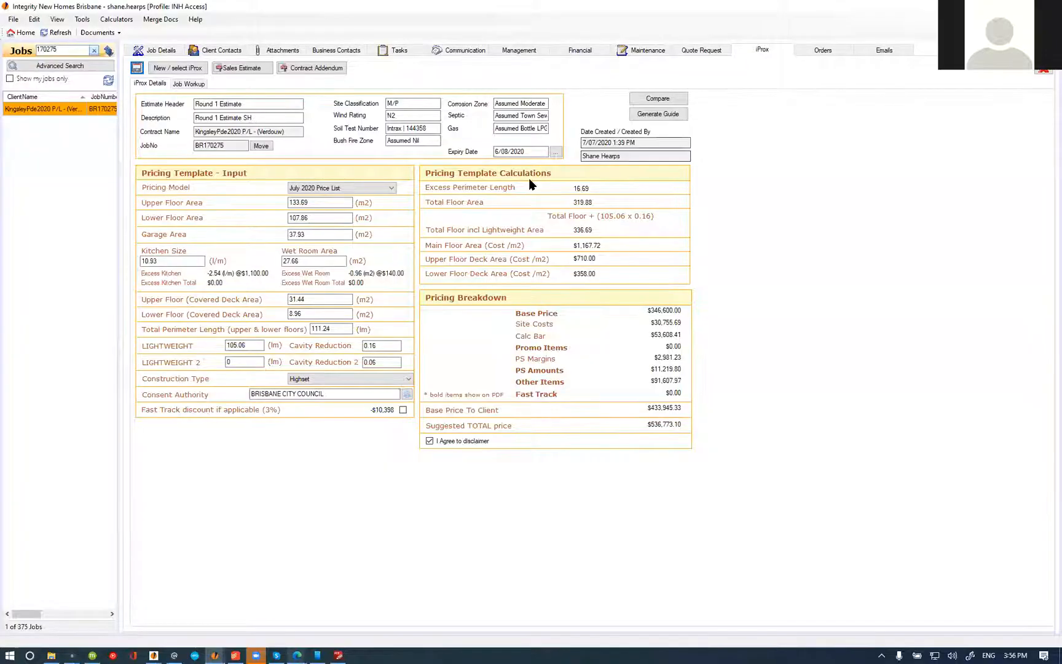
Step: Examine the Warranty Insurance item's cost, margin and retail price details, leaving them as they are
{"action": "left_click", "coordinate": [189, 84]}
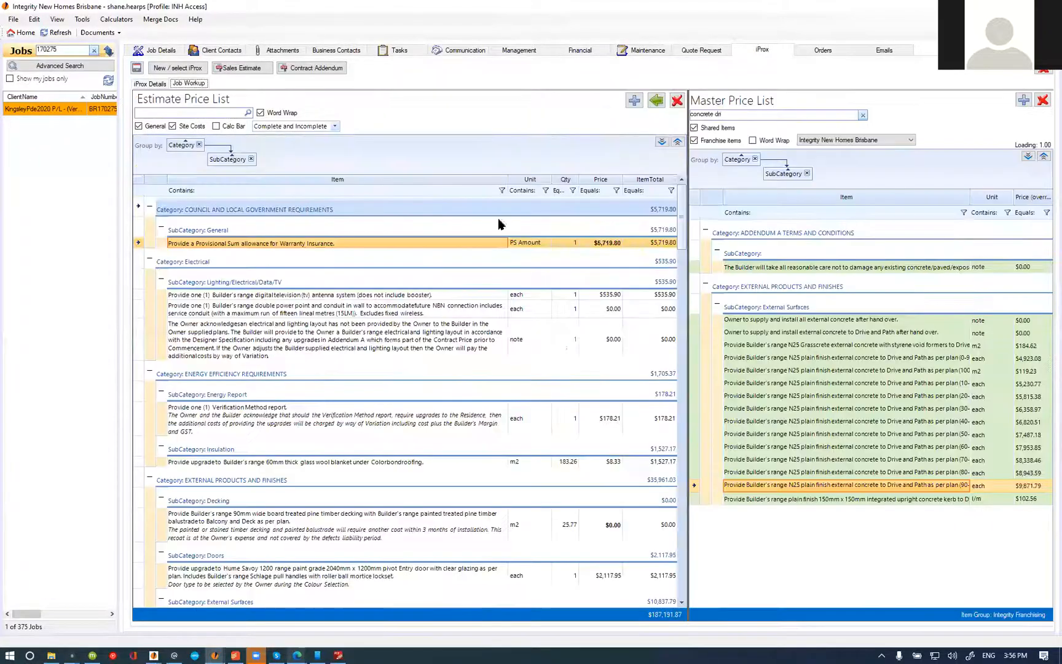
{"action": "double_click", "coordinate": [448, 241]}
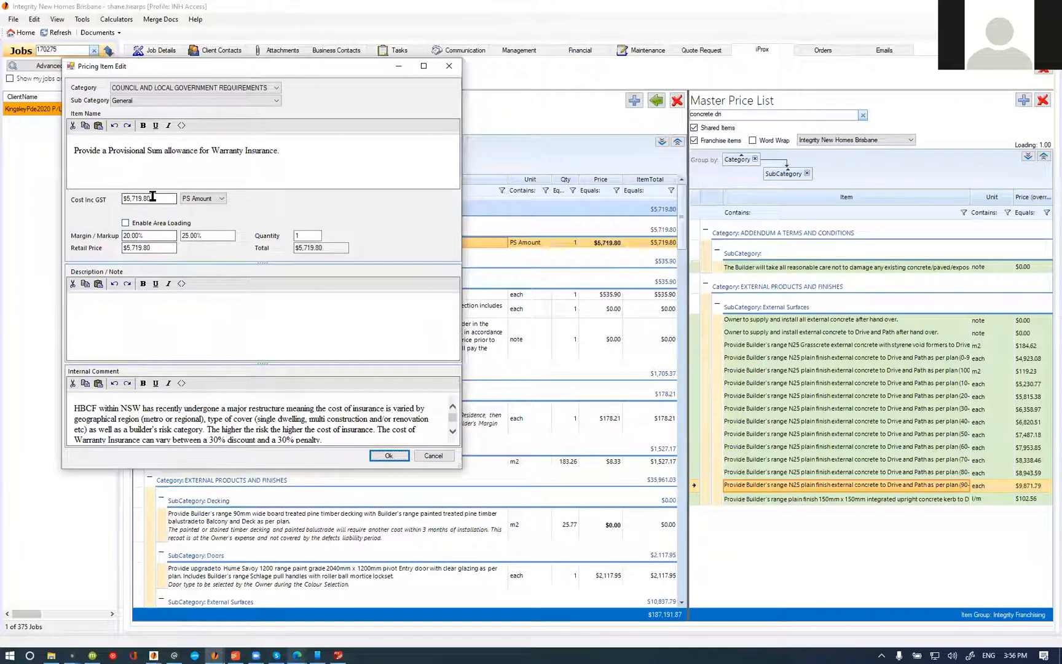
{"action": "left_click", "coordinate": [391, 455]}
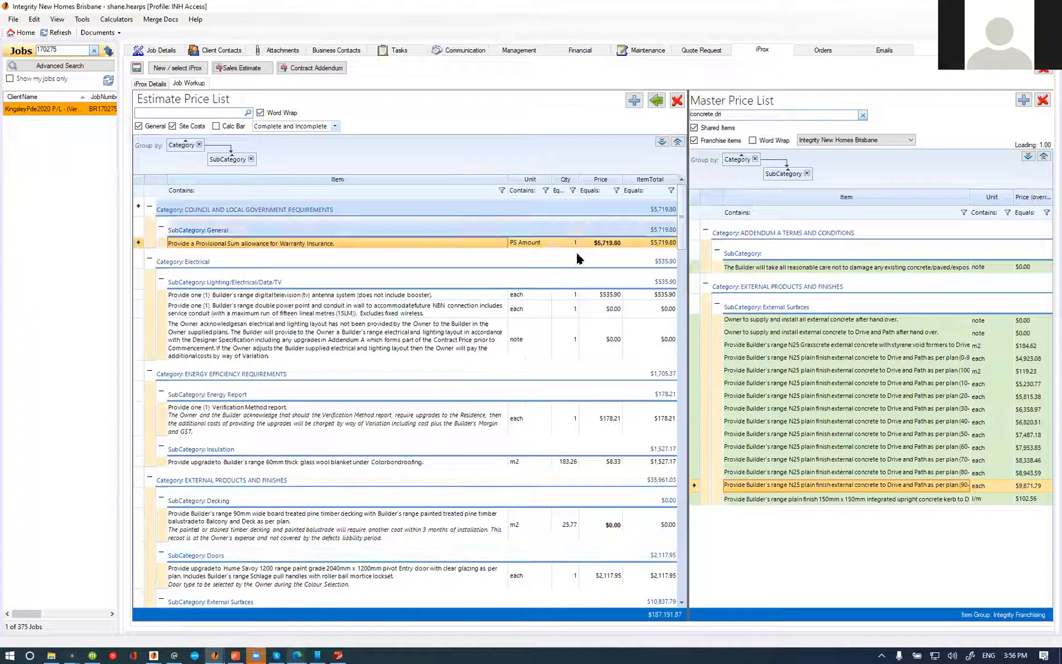
Step: Look up the premium again in the QBCC table and set the Warranty Insurance provisional sum's price to $5,704.69
{"action": "left_click", "coordinate": [338, 655]}
{"action": "mouse_move", "coordinate": [299, 653]}
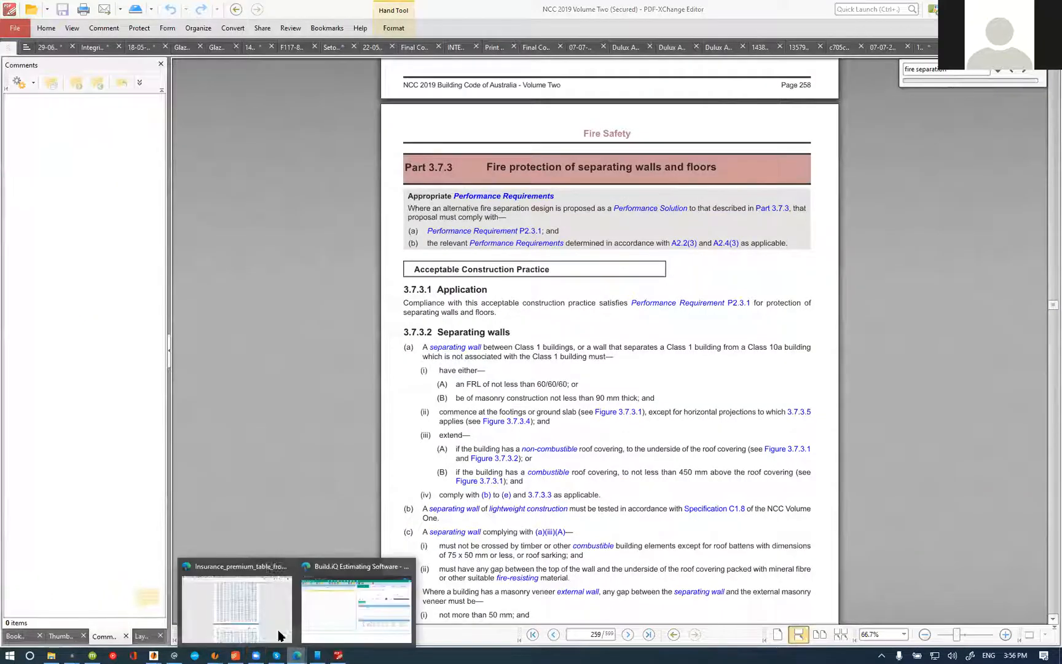
{"action": "left_click", "coordinate": [239, 599]}
{"action": "left_click_drag", "start_coordinate": [723, 405], "coordinate": [702, 405]}
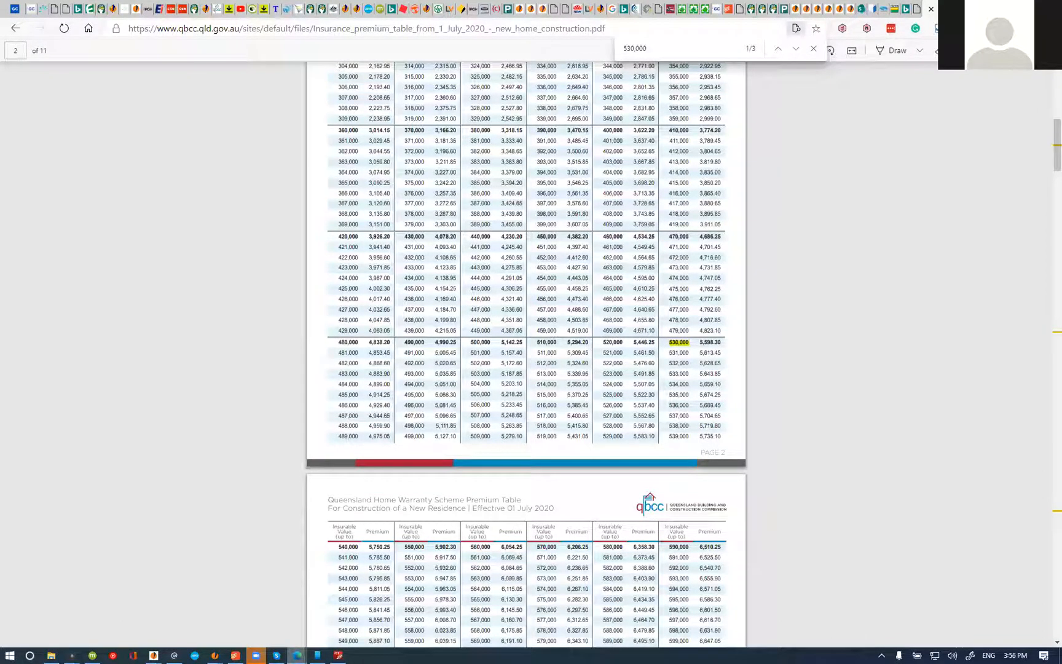
{"action": "key", "text": "alt+Tab"}
{"action": "key", "text": "alt+Tab"}
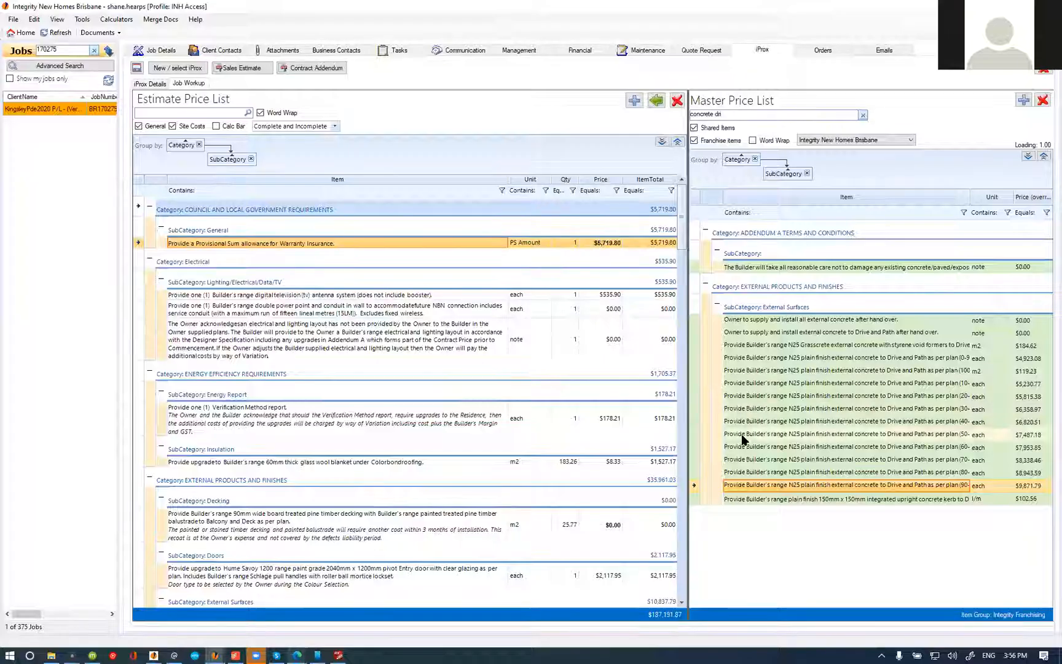
{"action": "type", "text": "5704.60"}
{"action": "key", "text": "Return"}
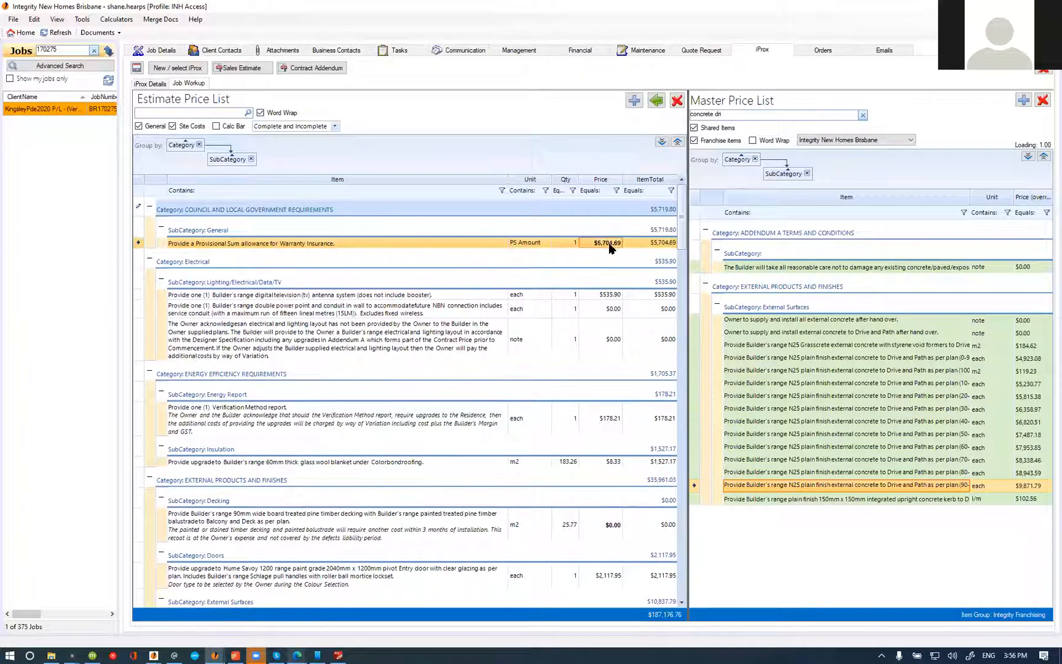
Step: Recheck the 537,000 row of the QBCC table, set the Warranty Insurance price to $5,704.65 and view the estimate's pricing breakdown
{"action": "left_click", "coordinate": [342, 650]}
{"action": "mouse_move", "coordinate": [297, 656]}
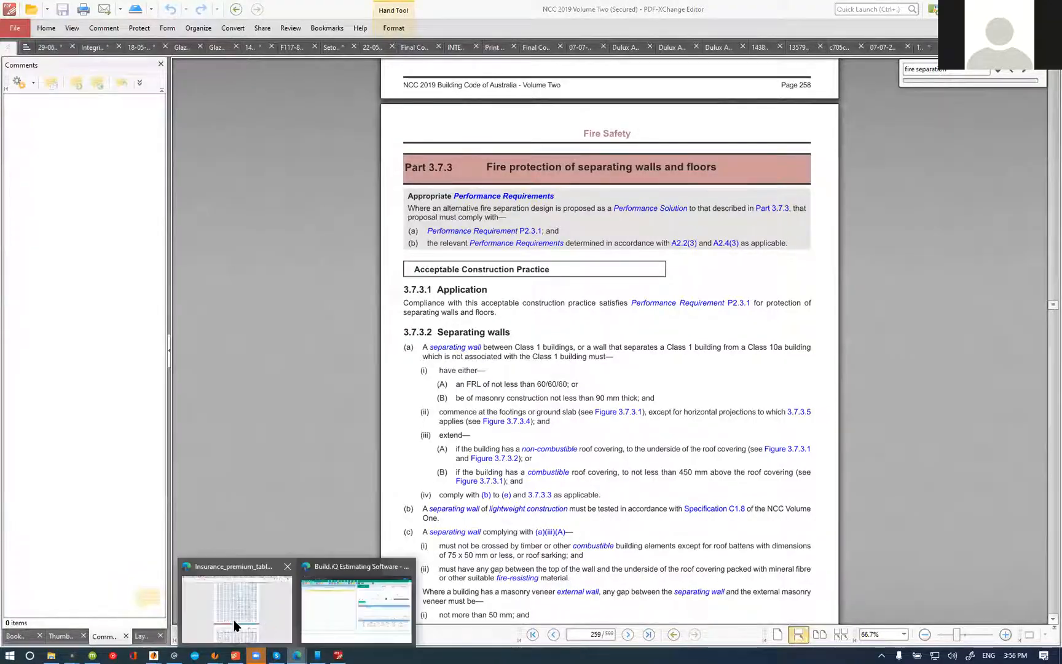
{"action": "left_click", "coordinate": [233, 620]}
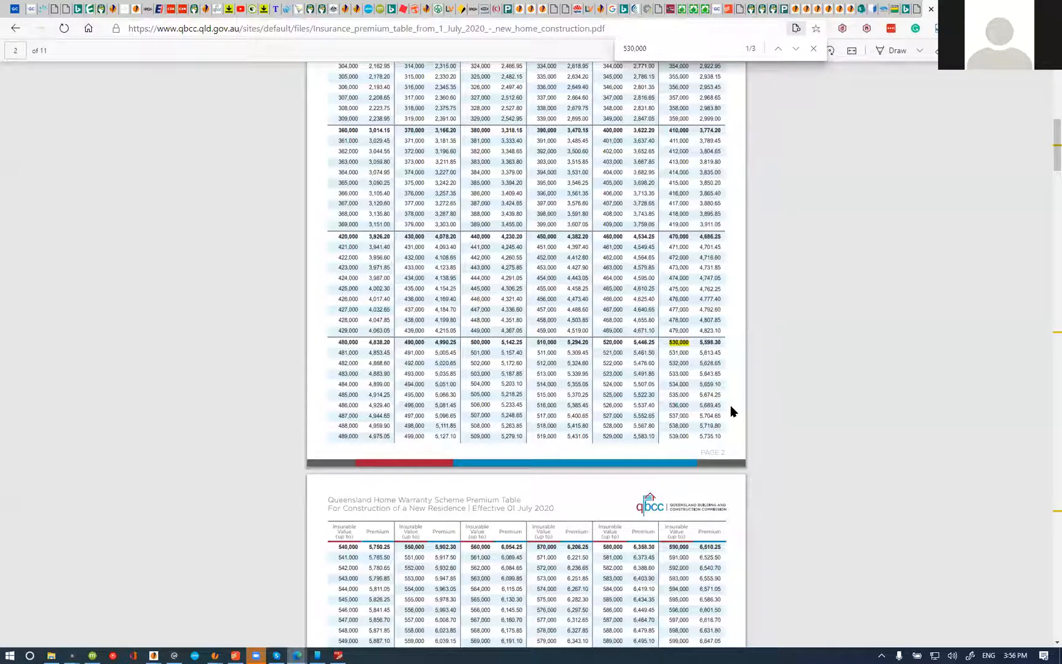
{"action": "key", "text": "alt+Tab"}
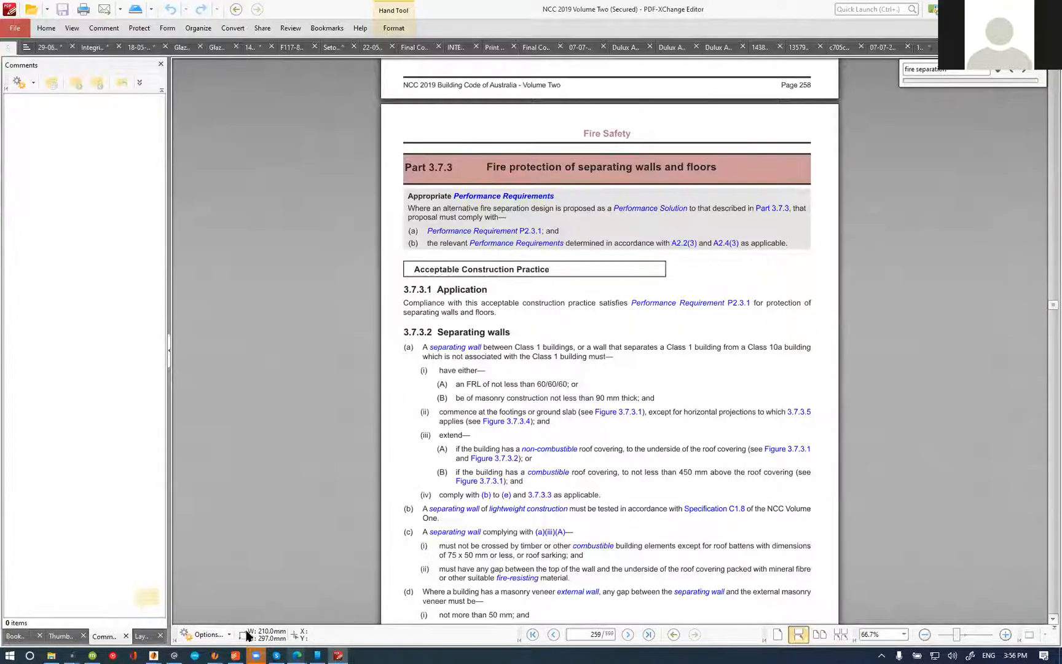
{"action": "mouse_move", "coordinate": [215, 655]}
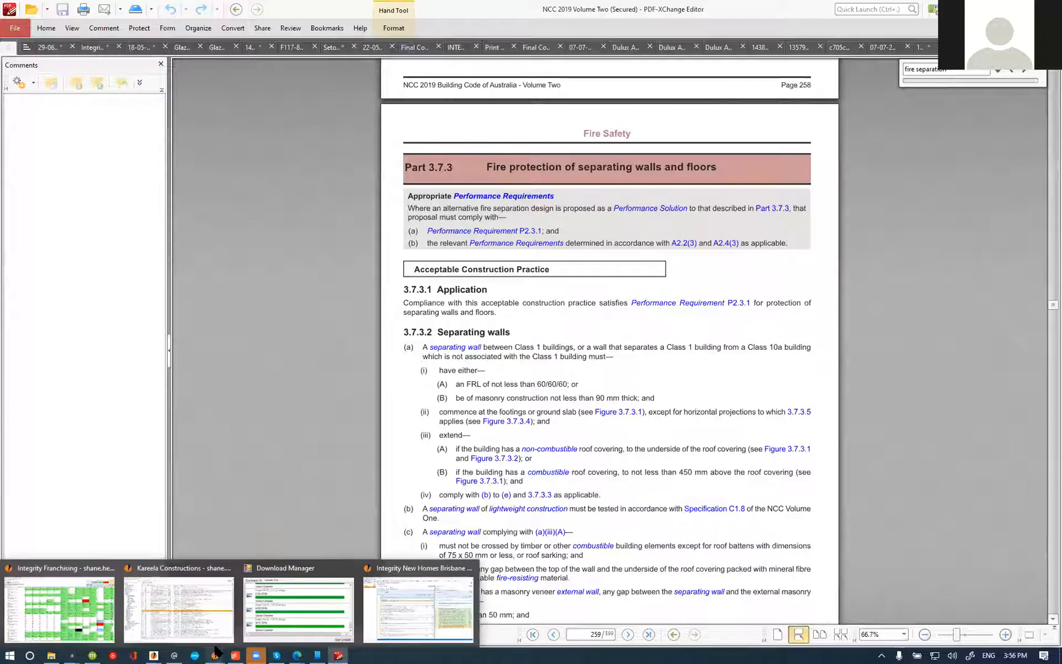
{"action": "left_click", "coordinate": [418, 605]}
{"action": "left_click", "coordinate": [618, 242]}
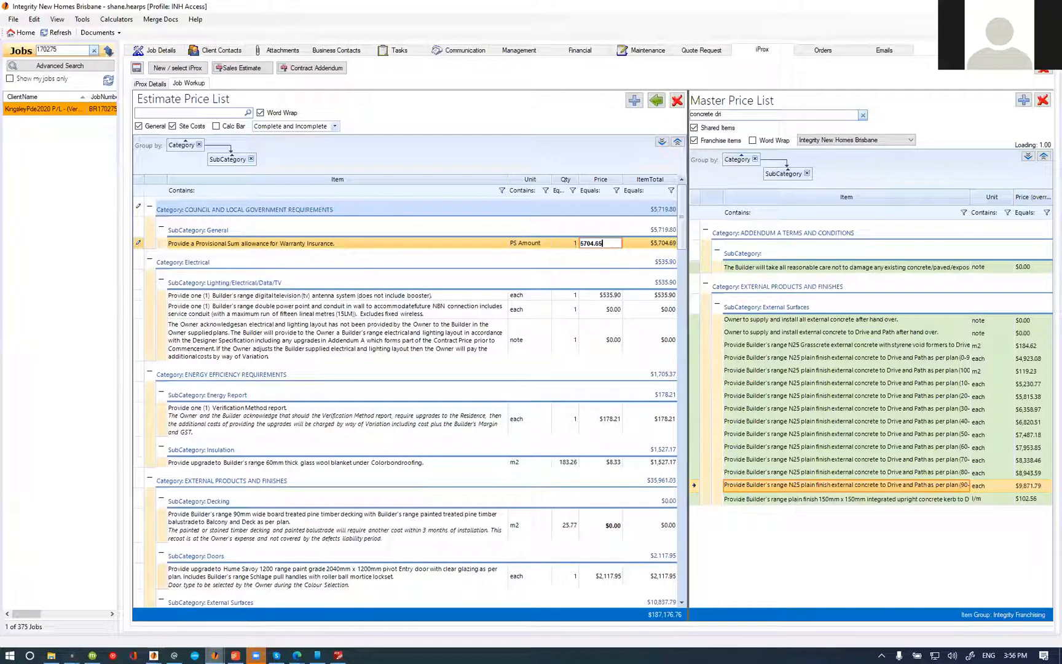
{"action": "key", "text": "Return"}
{"action": "left_click", "coordinate": [151, 84]}
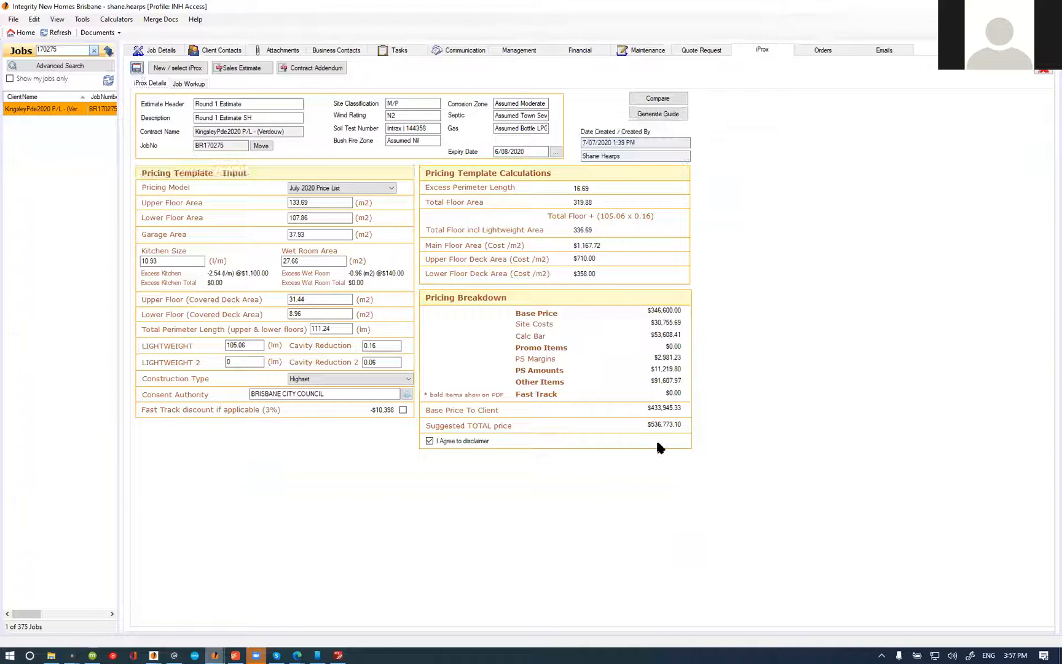
Step: Compare the suggested total price with the QBCC premium table once more and return to the Round 1 Estimate
{"action": "mouse_move", "coordinate": [338, 655]}
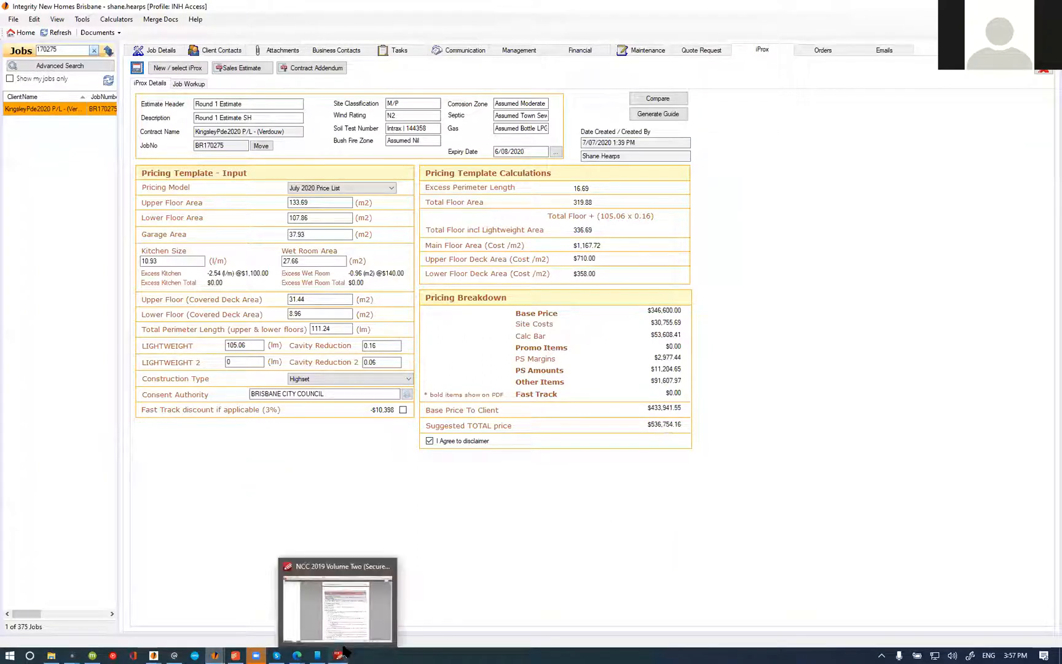
{"action": "left_click", "coordinate": [365, 631]}
{"action": "mouse_move", "coordinate": [297, 655]}
{"action": "left_click", "coordinate": [225, 630]}
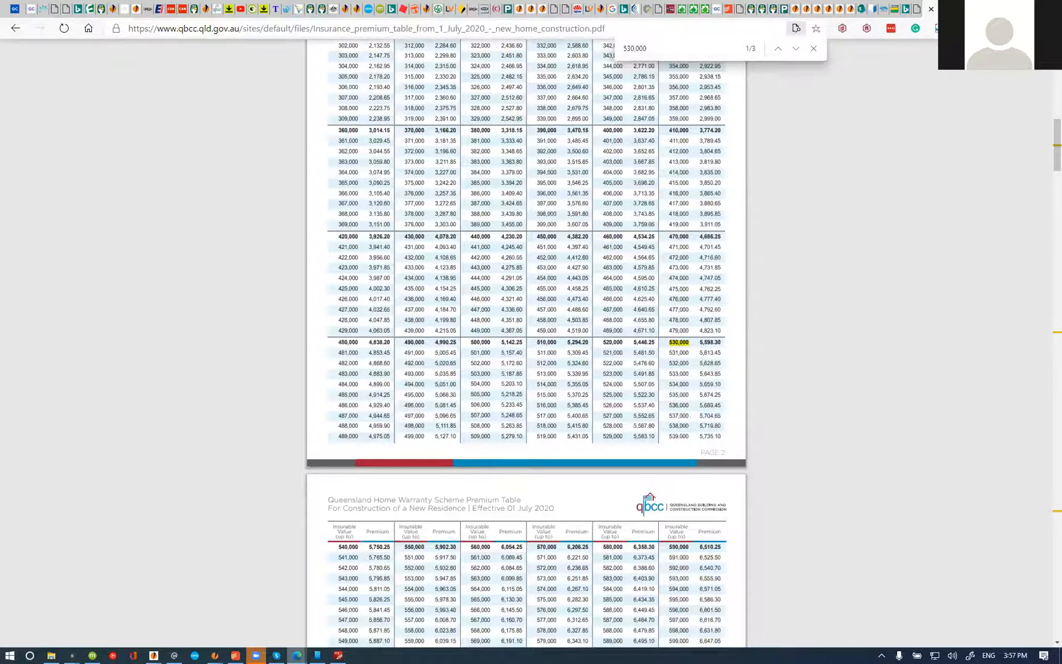
{"action": "key", "text": "alt+Tab"}
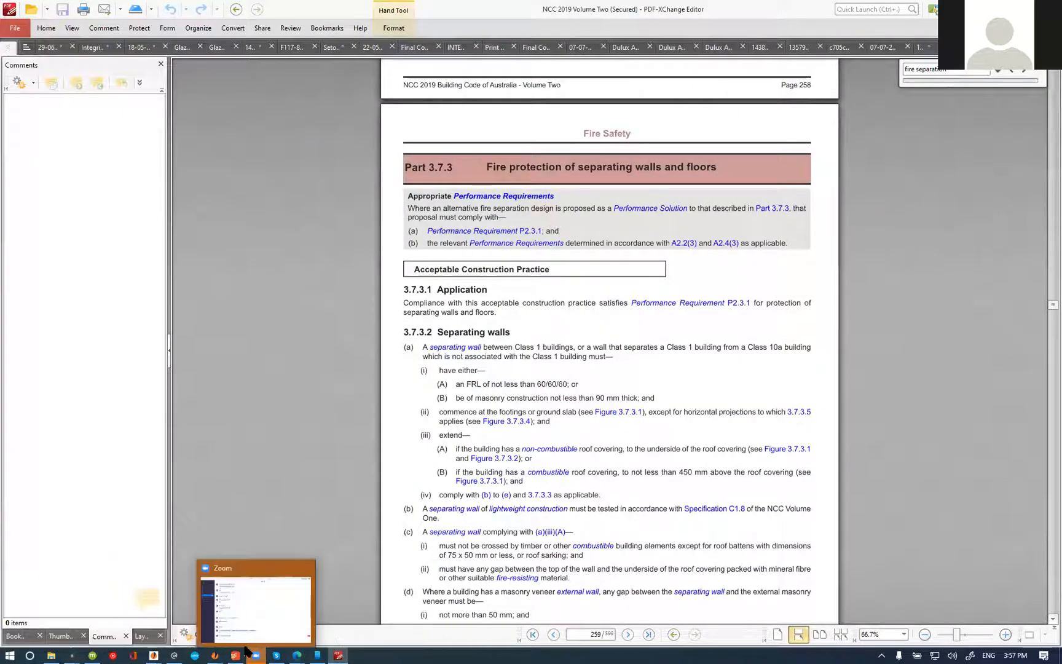
{"action": "mouse_move", "coordinate": [215, 655]}
{"action": "left_click", "coordinate": [396, 620]}
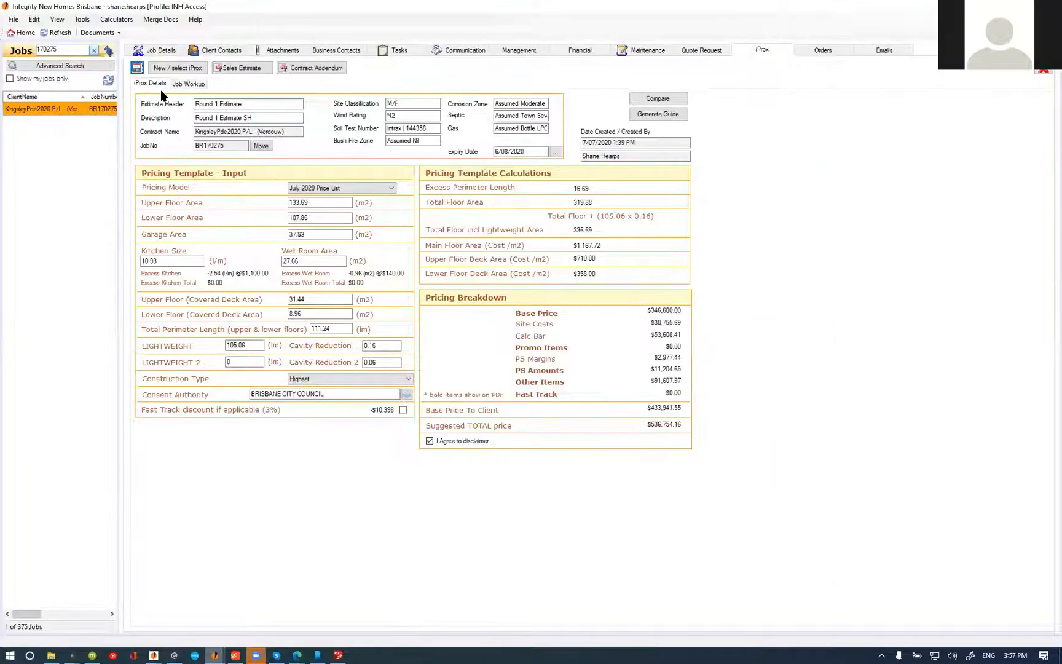
Step: Mark the job's Sales Estimate (Round 1) and R1 Price Check tasks complete on 7/07/2020, and reopen the iProx pricing details
{"action": "left_click", "coordinate": [394, 52]}
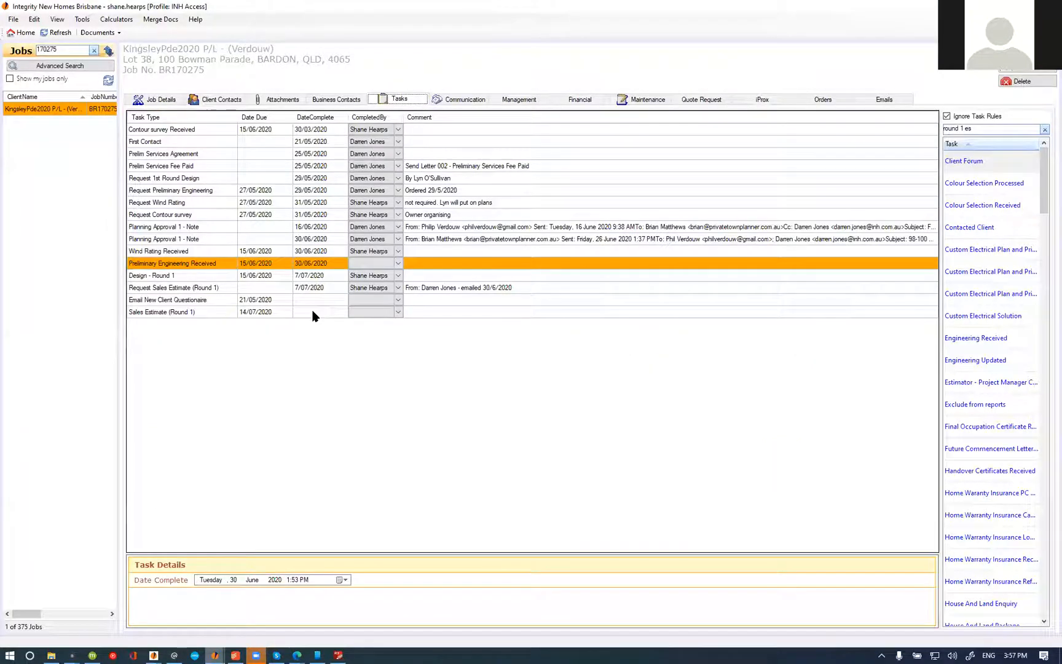
{"action": "left_click", "coordinate": [312, 313]}
{"action": "type", "text": "t"}
{"action": "key", "text": "Return"}
{"action": "left_click", "coordinate": [313, 324]}
{"action": "type", "text": "t"}
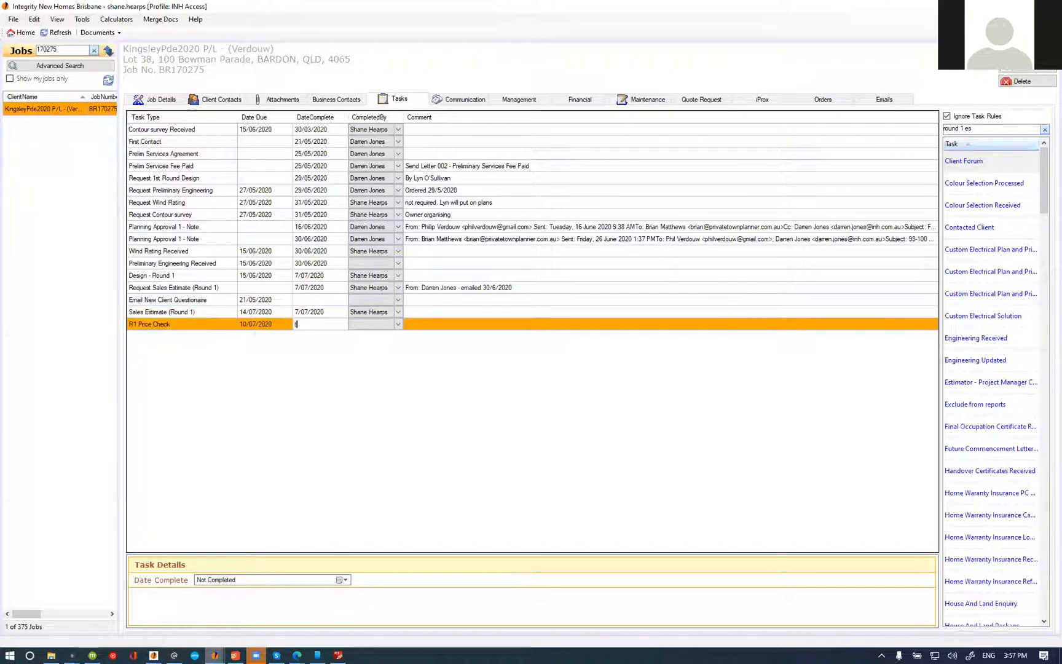
{"action": "key", "text": "Return"}
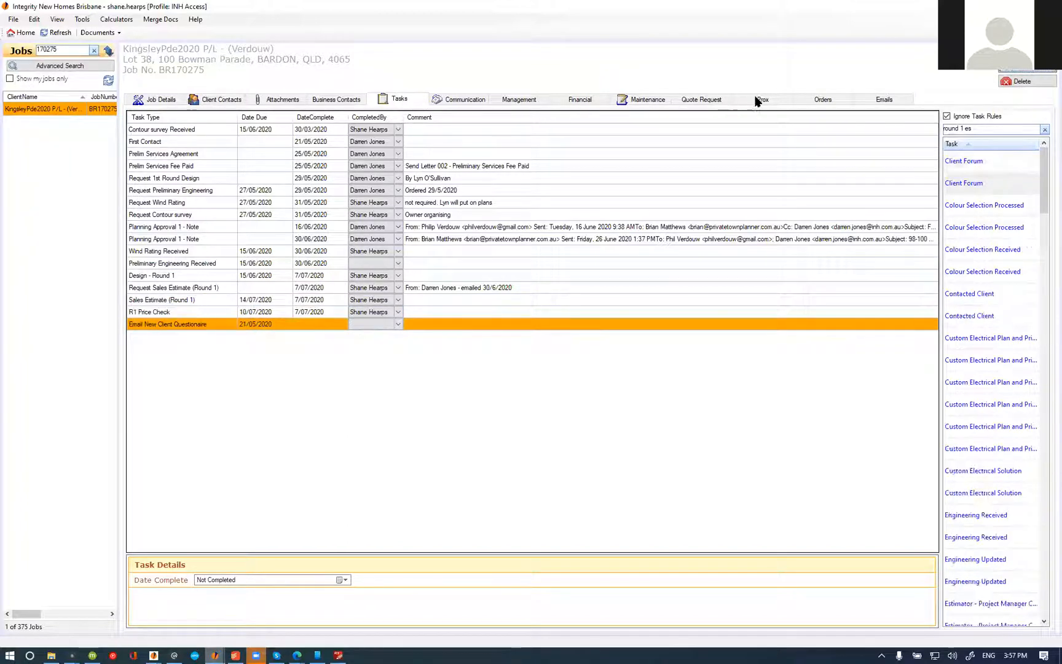
{"action": "left_click", "coordinate": [762, 99]}
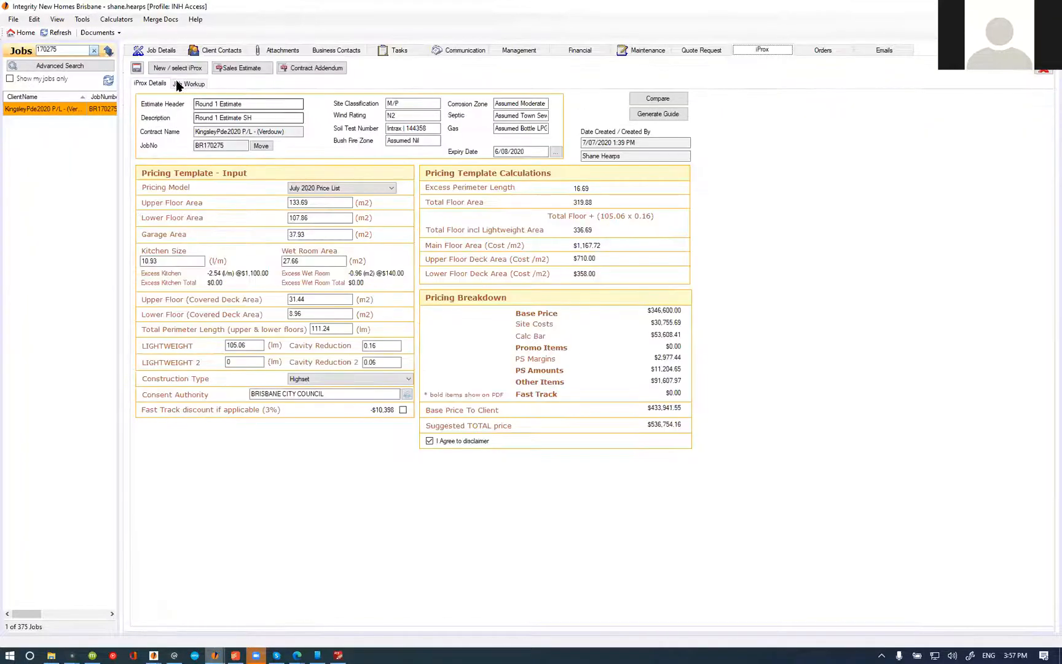
{"action": "left_click", "coordinate": [138, 68]}
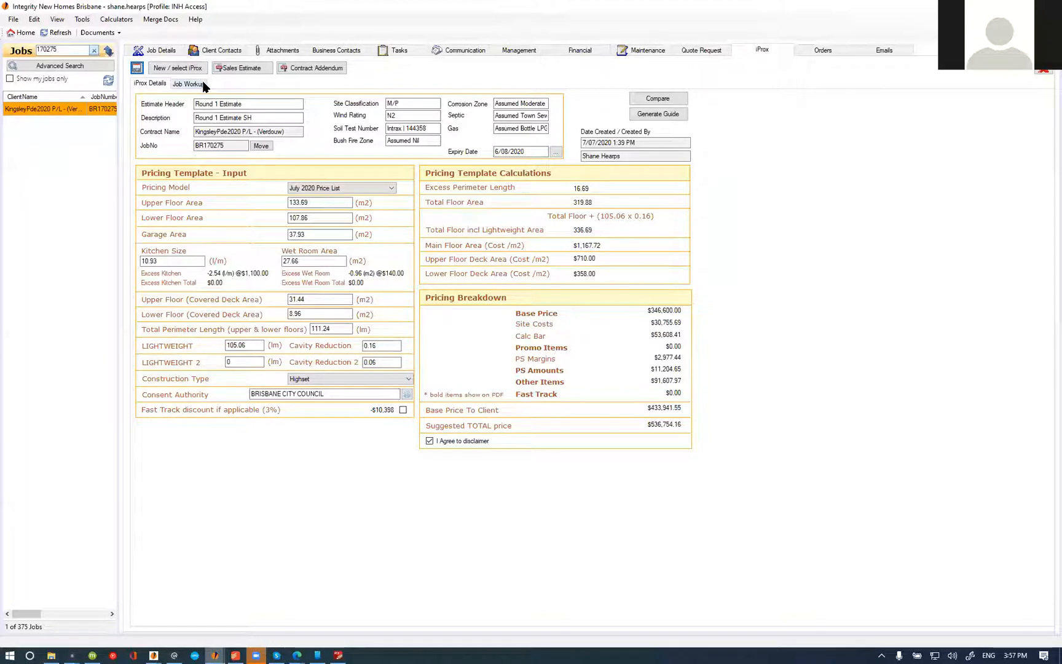
Step: Switch to MinuteDock, where the br170275 estimating timer is running, and reload the time entries page
{"action": "mouse_move", "coordinate": [126, 647]}
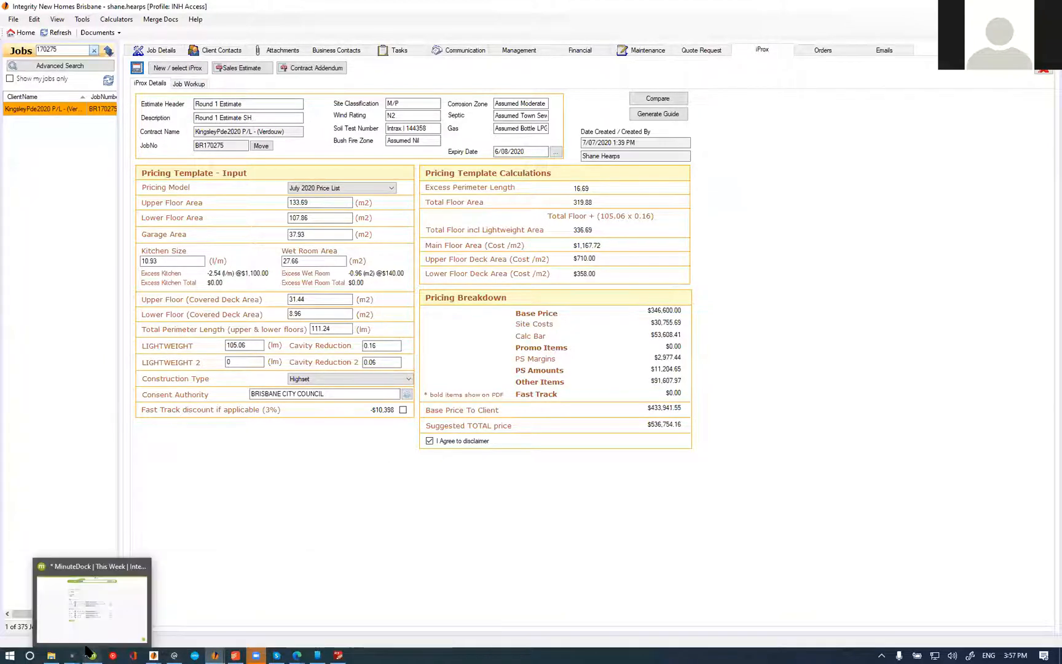
{"action": "left_click", "coordinate": [92, 656]}
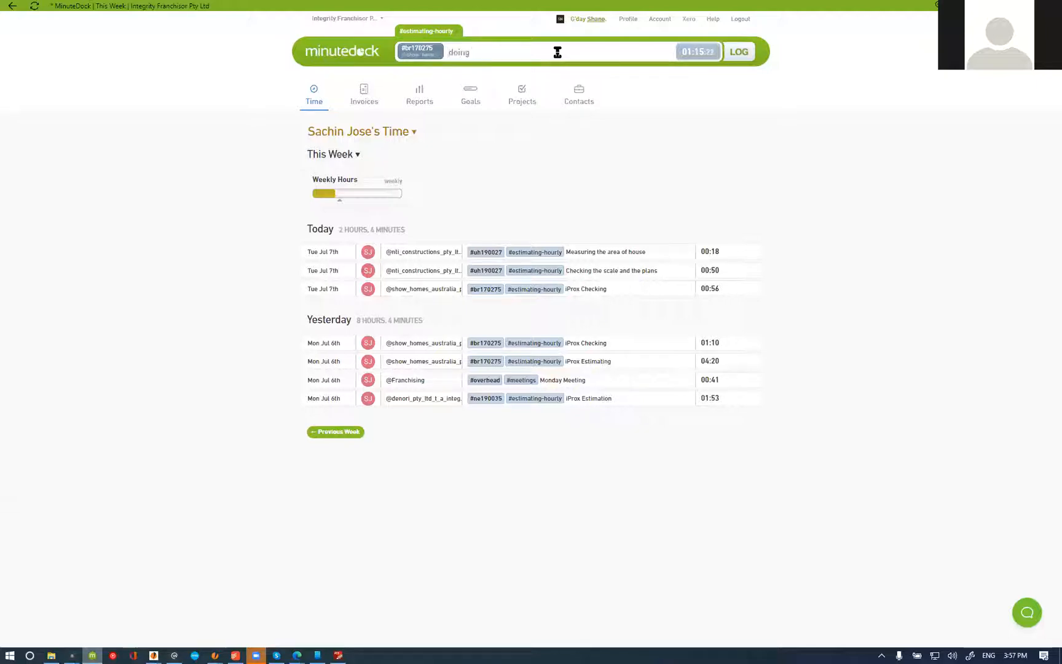
{"action": "left_click", "coordinate": [315, 97]}
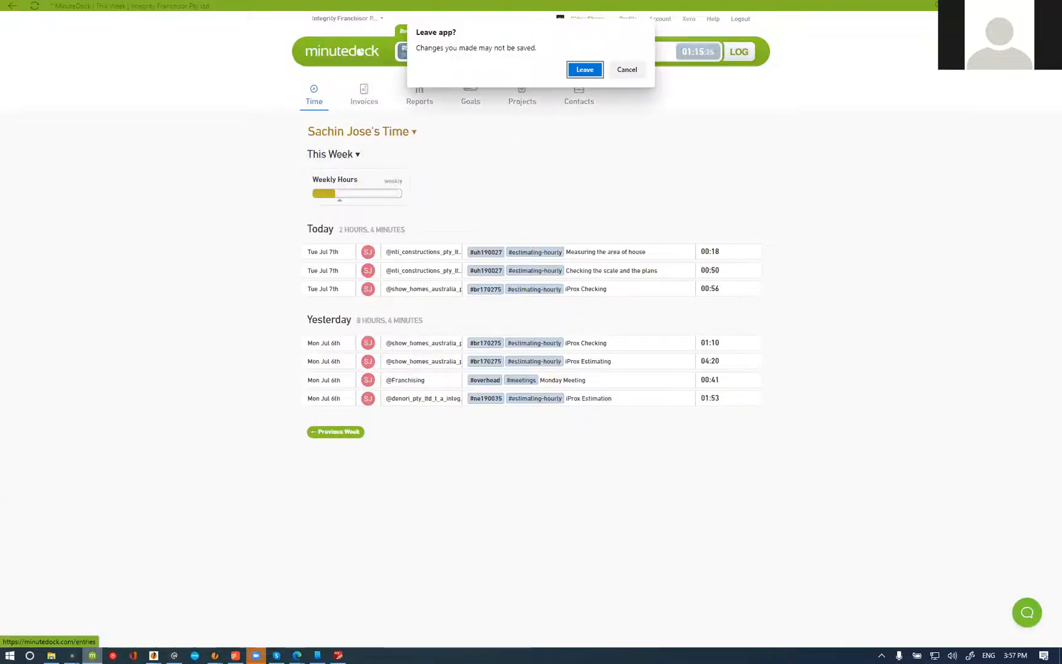